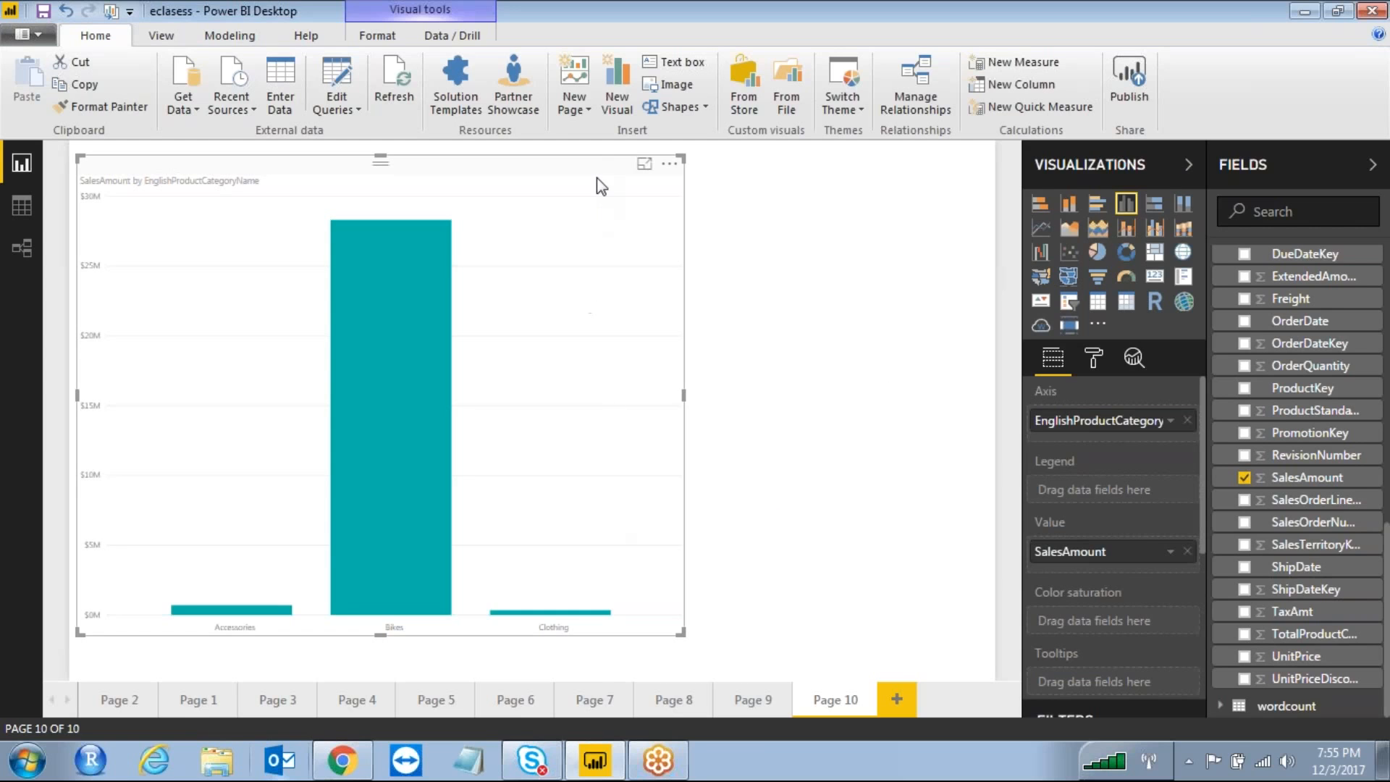
Delete the SalesAmount column chart and build an enlarged table of EnglishProductName from DimProduct with TotalSalesAmount
key(Delete)
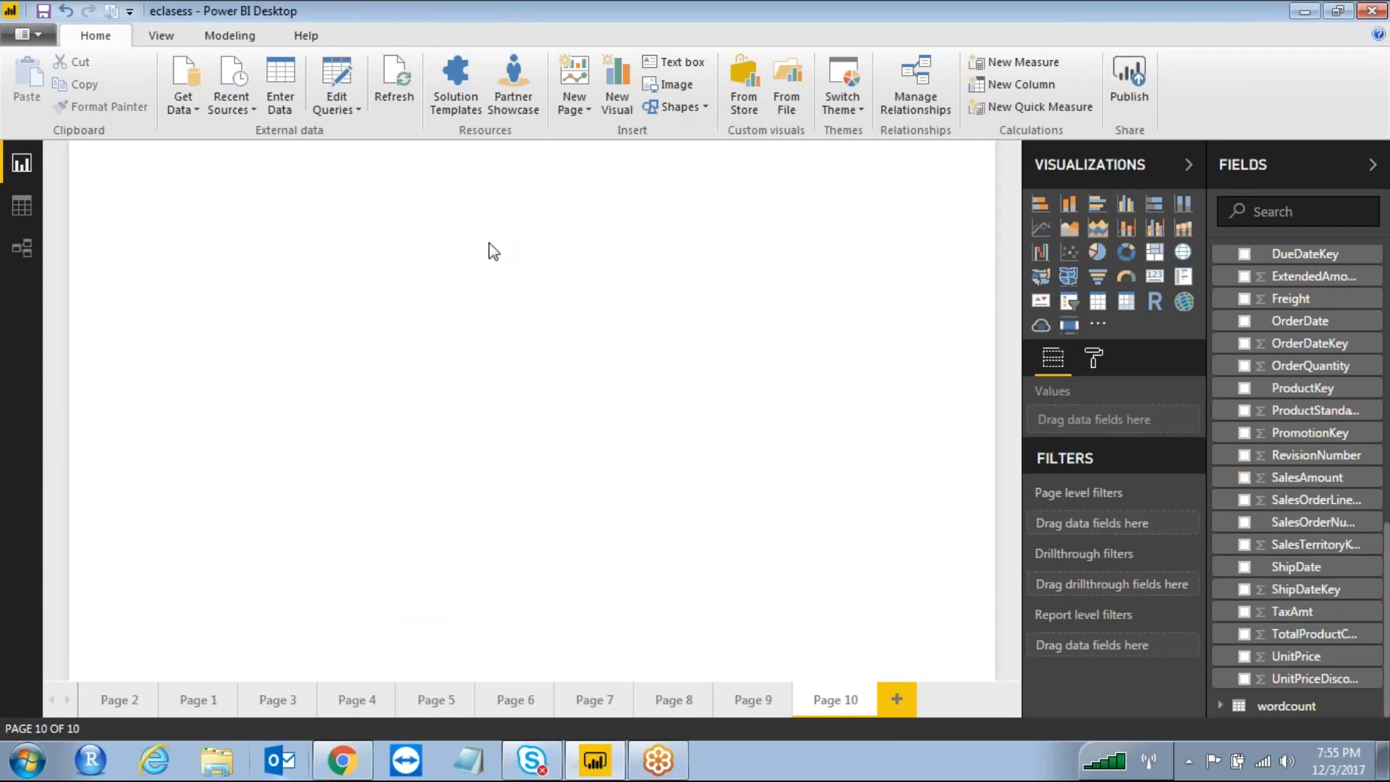
scroll(1316, 512, up, 10)
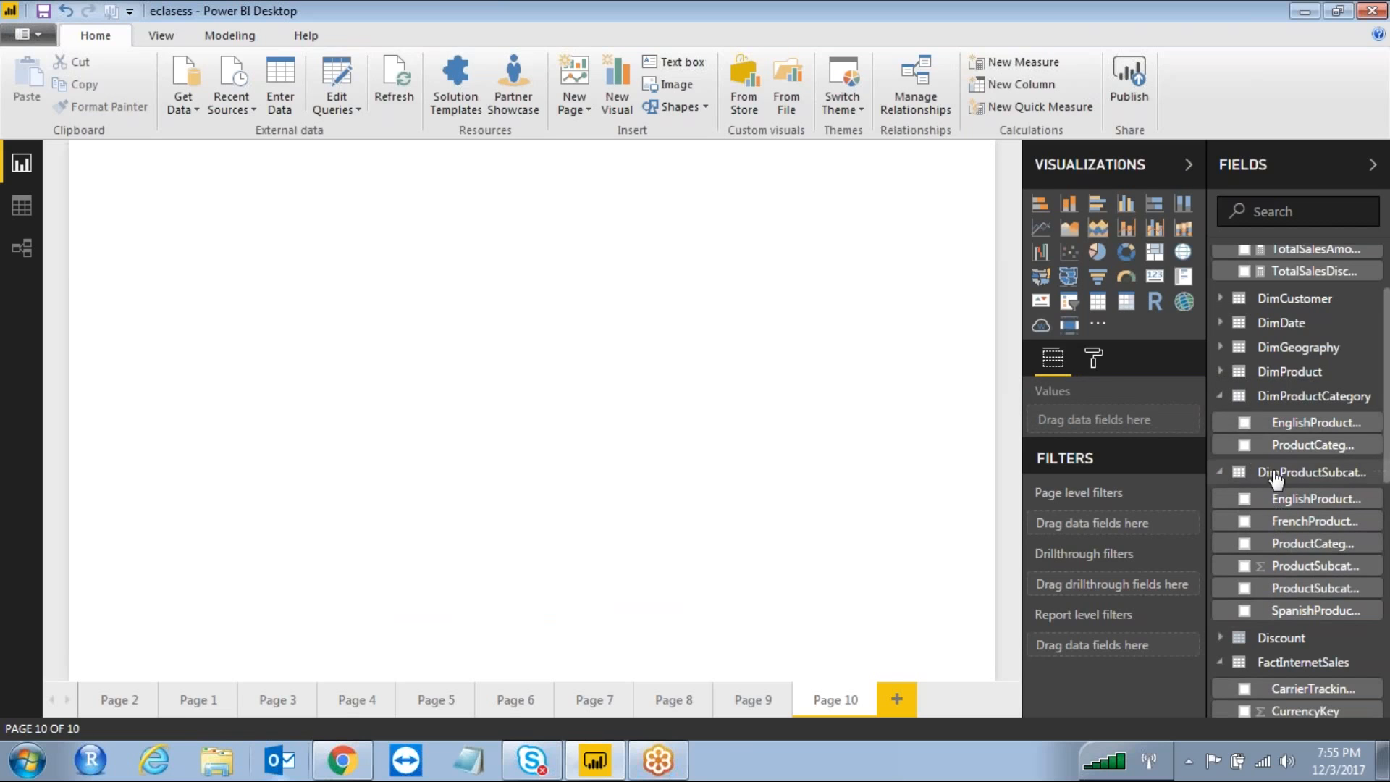
click(1263, 378)
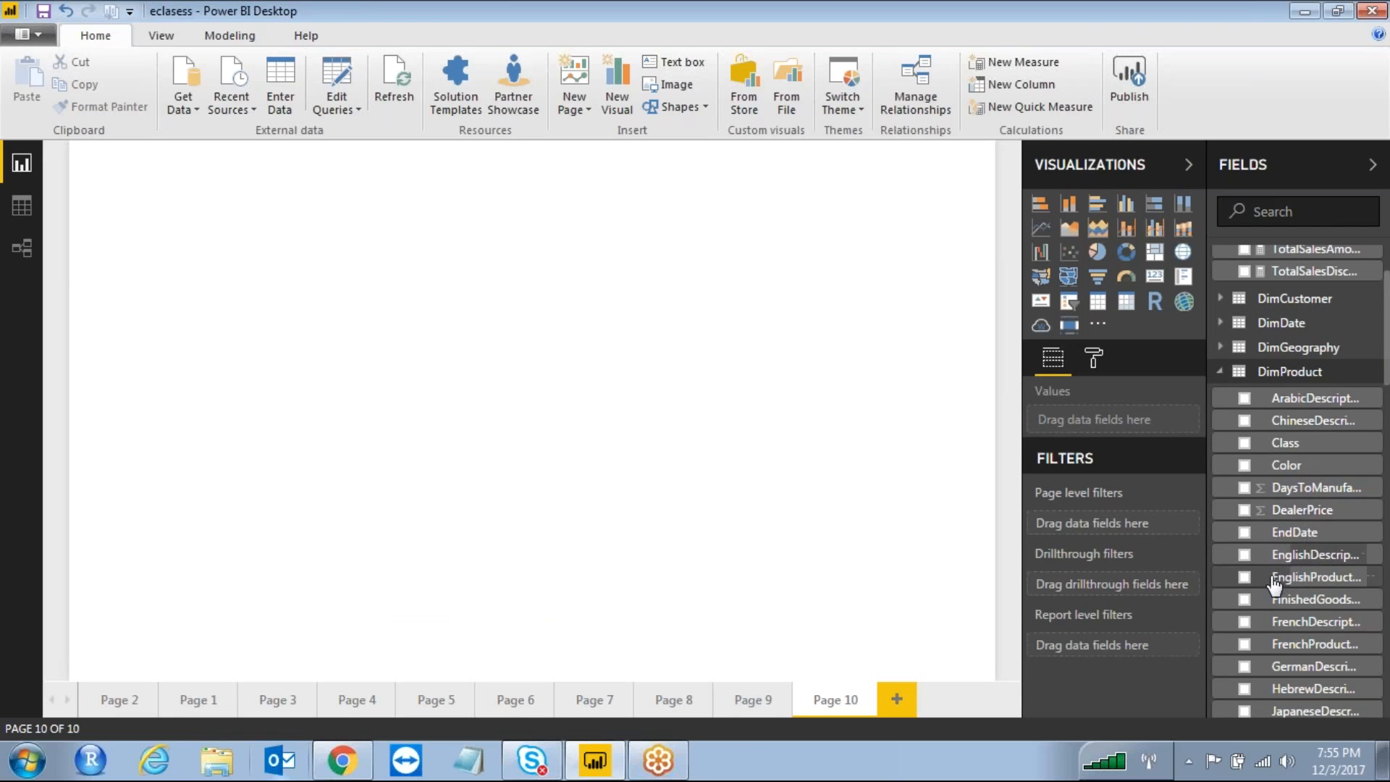
click(1245, 577)
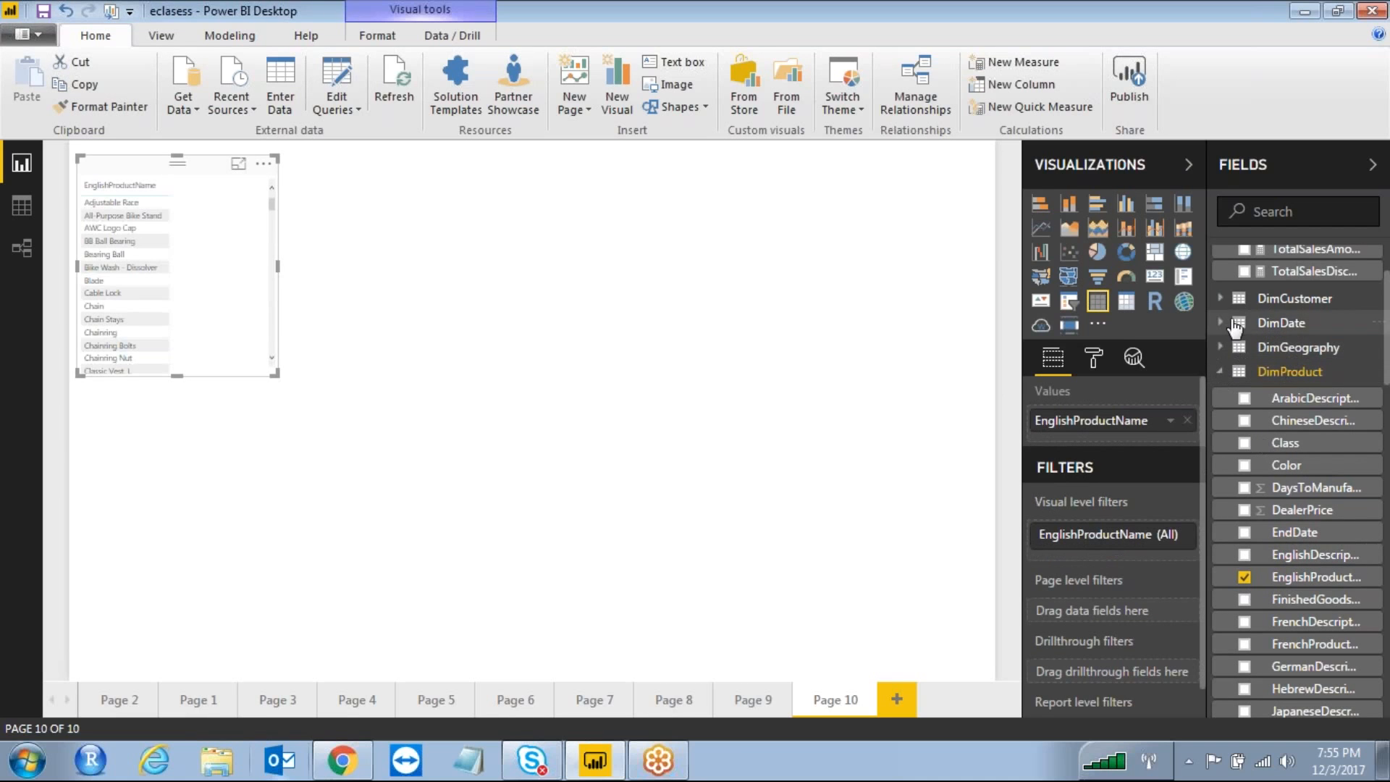
click(1244, 249)
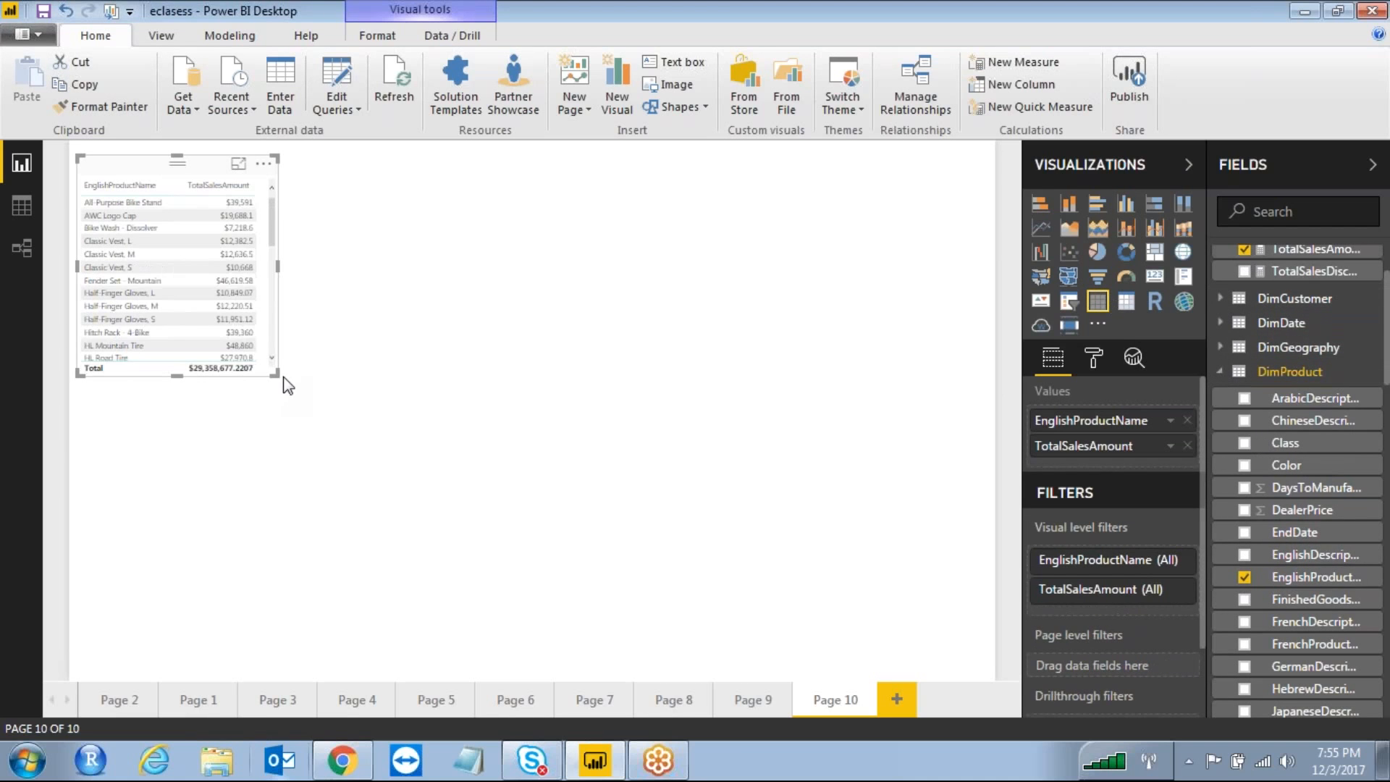
drag(276, 375, 410, 620)
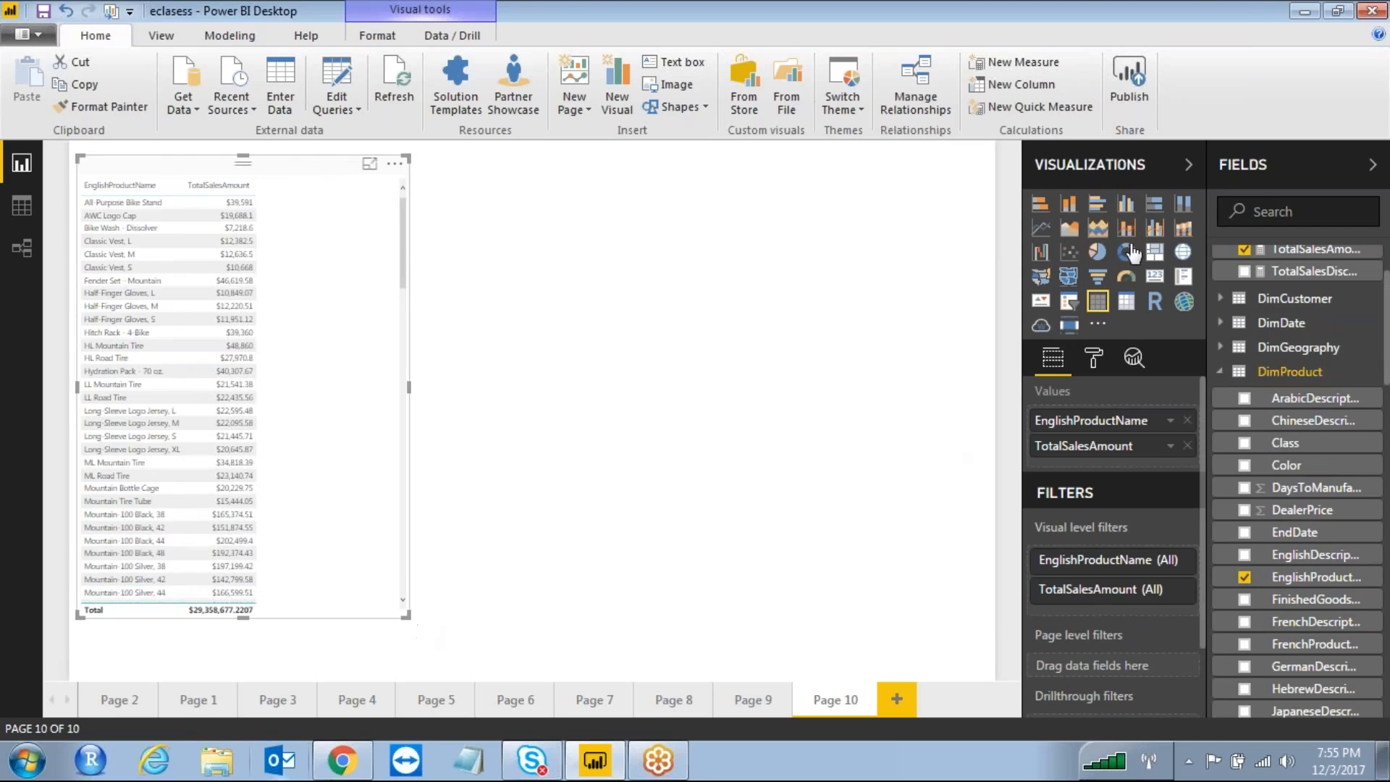
Convert the table into a larger clustered bar chart sorted by TotalSalesAmount
click(1097, 213)
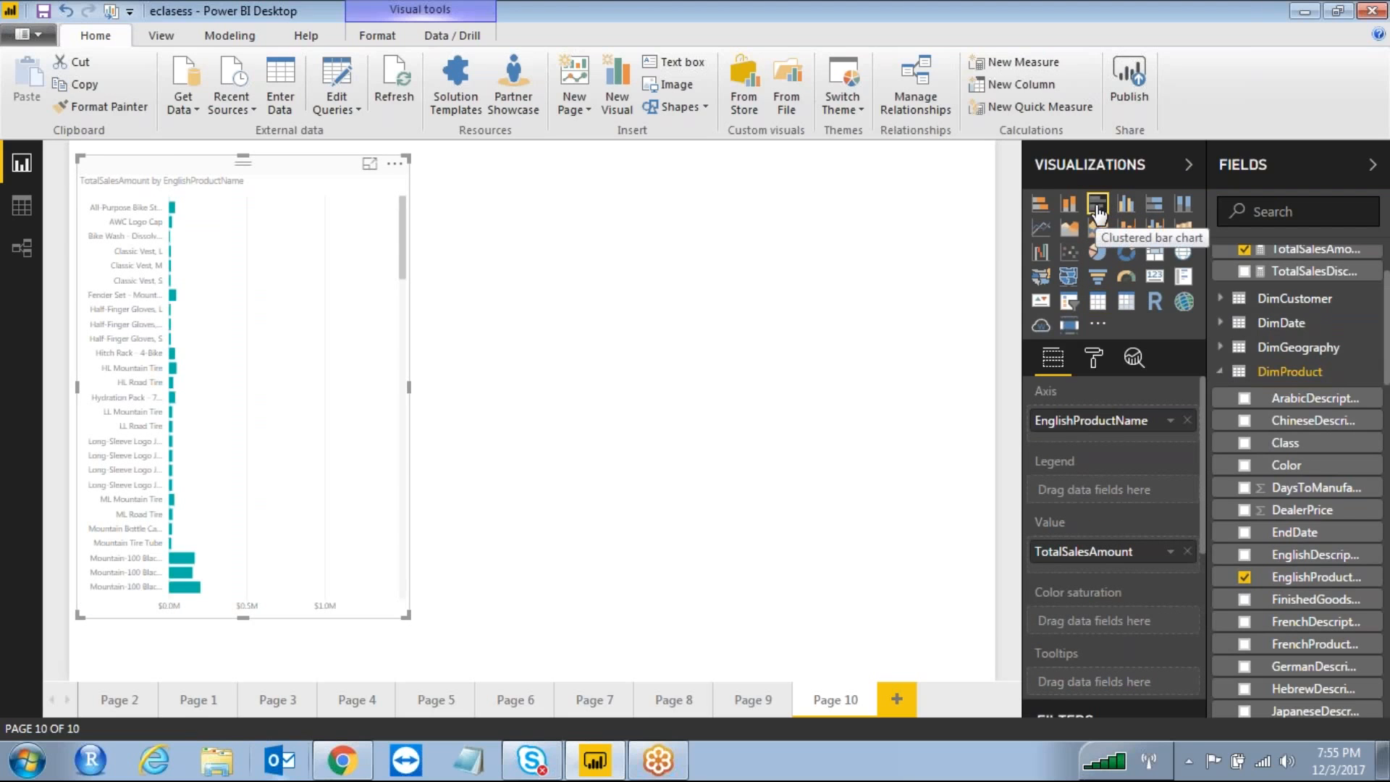
drag(409, 619, 507, 664)
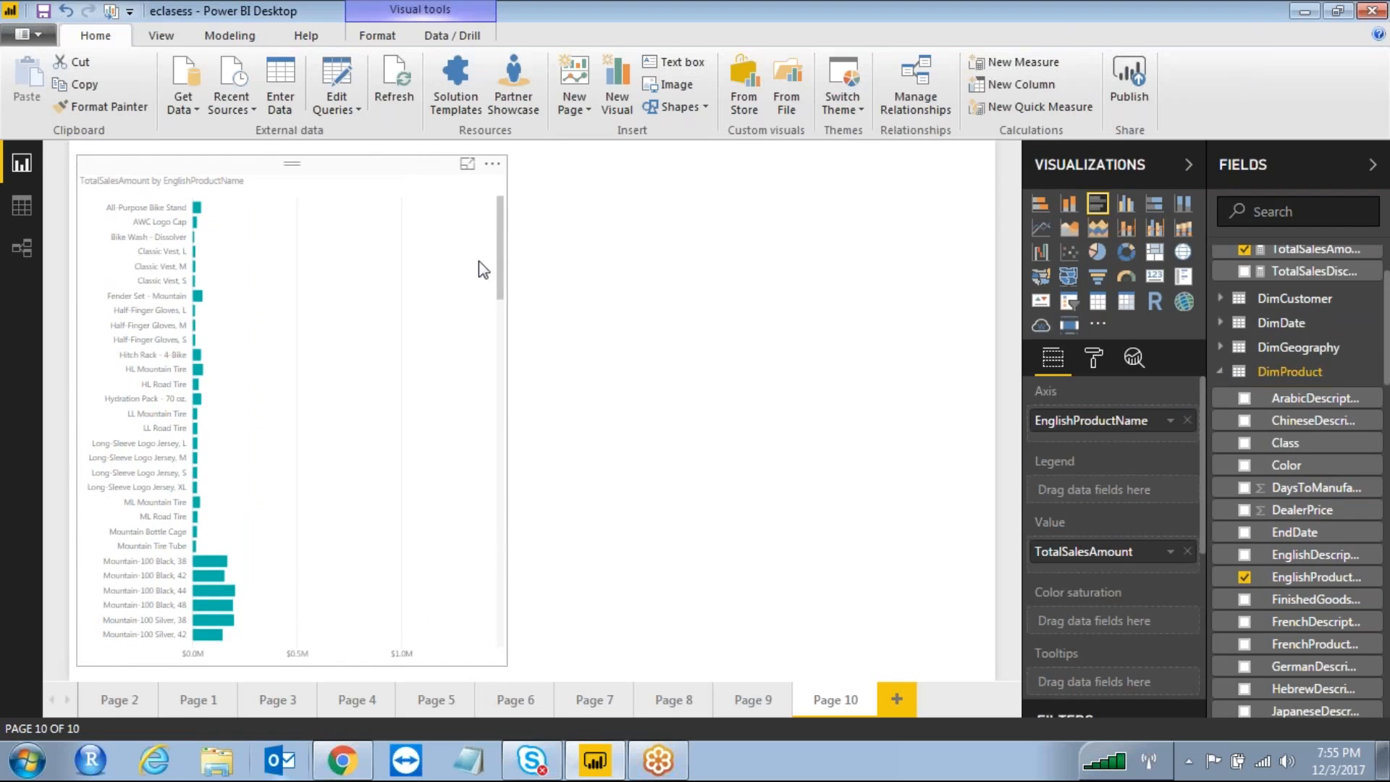
click(492, 165)
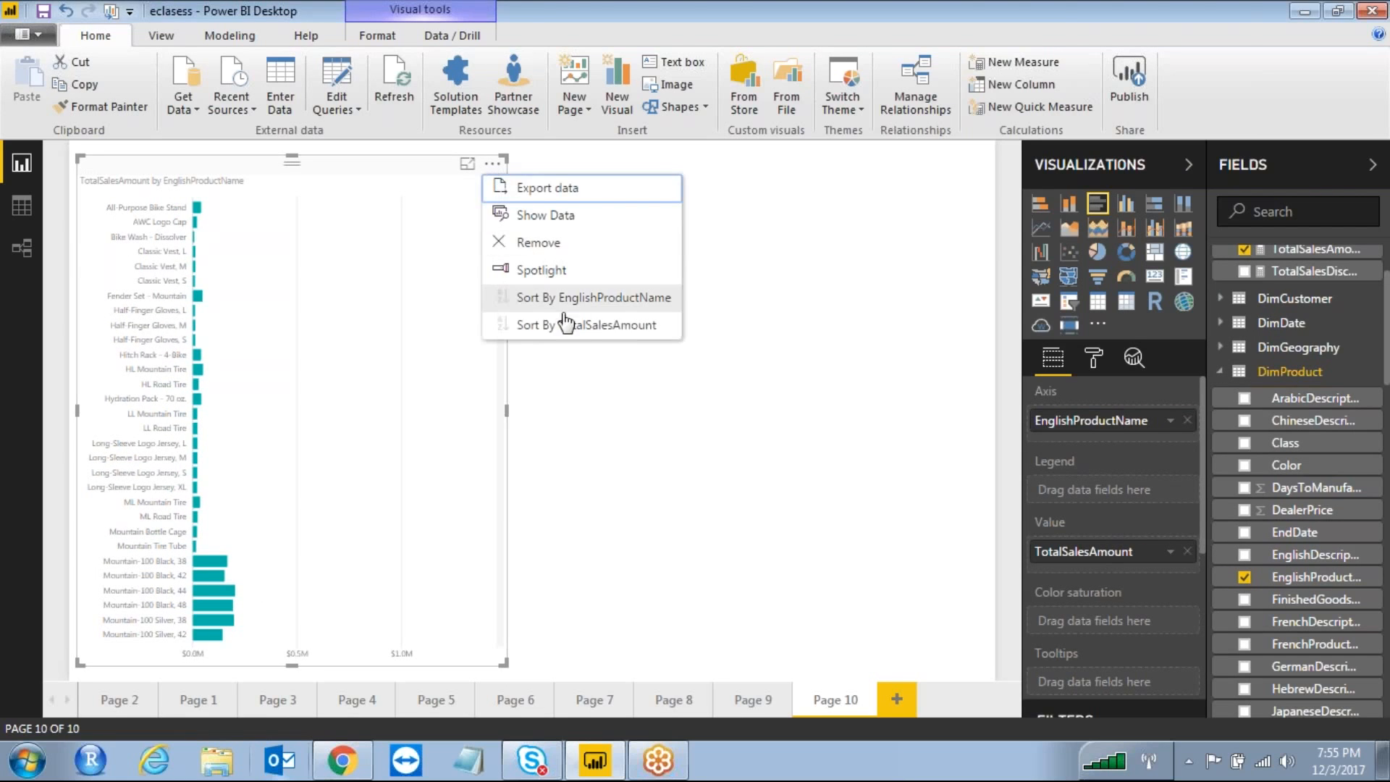
click(631, 324)
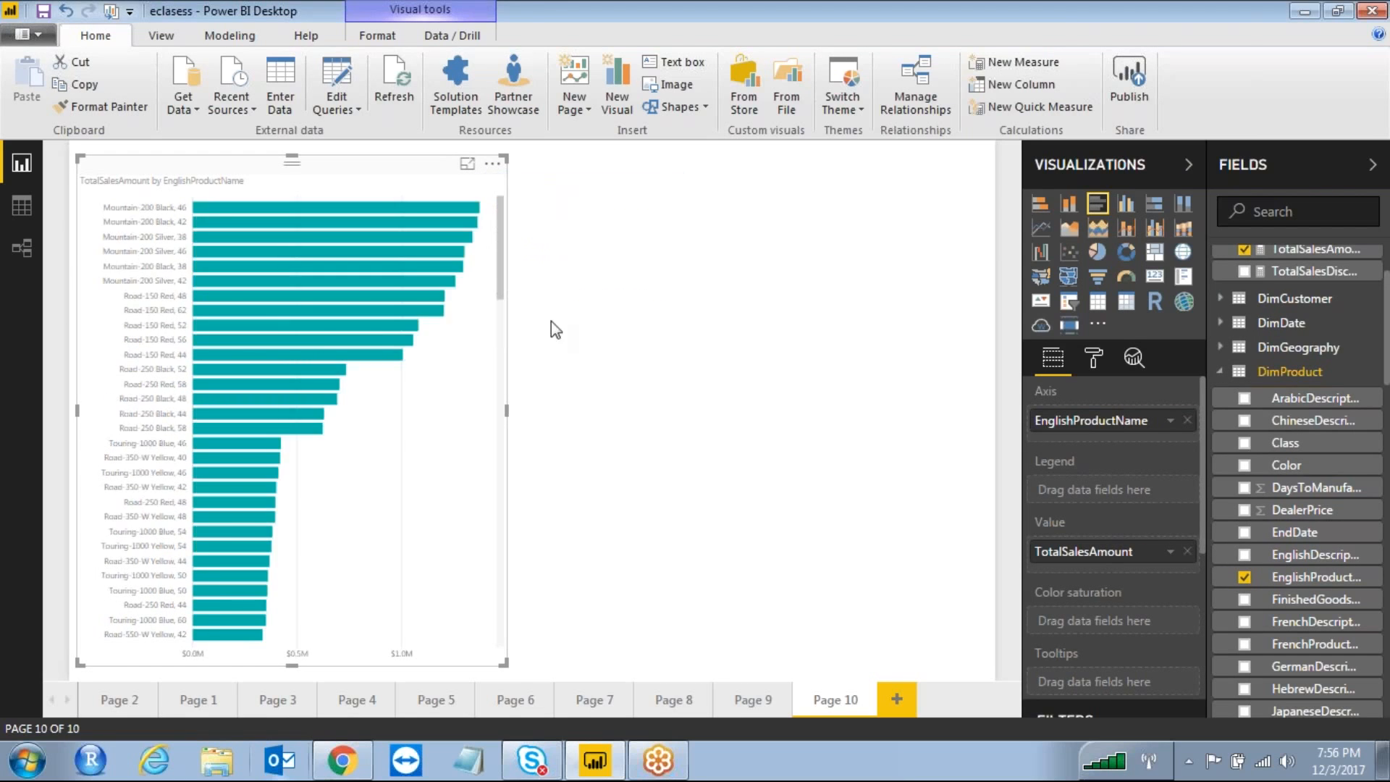
Group the chart's first six bars, Mountain-200 Black, 46 through Mountain-200 Silver, 42, into one product group
mouse_move(316, 324)
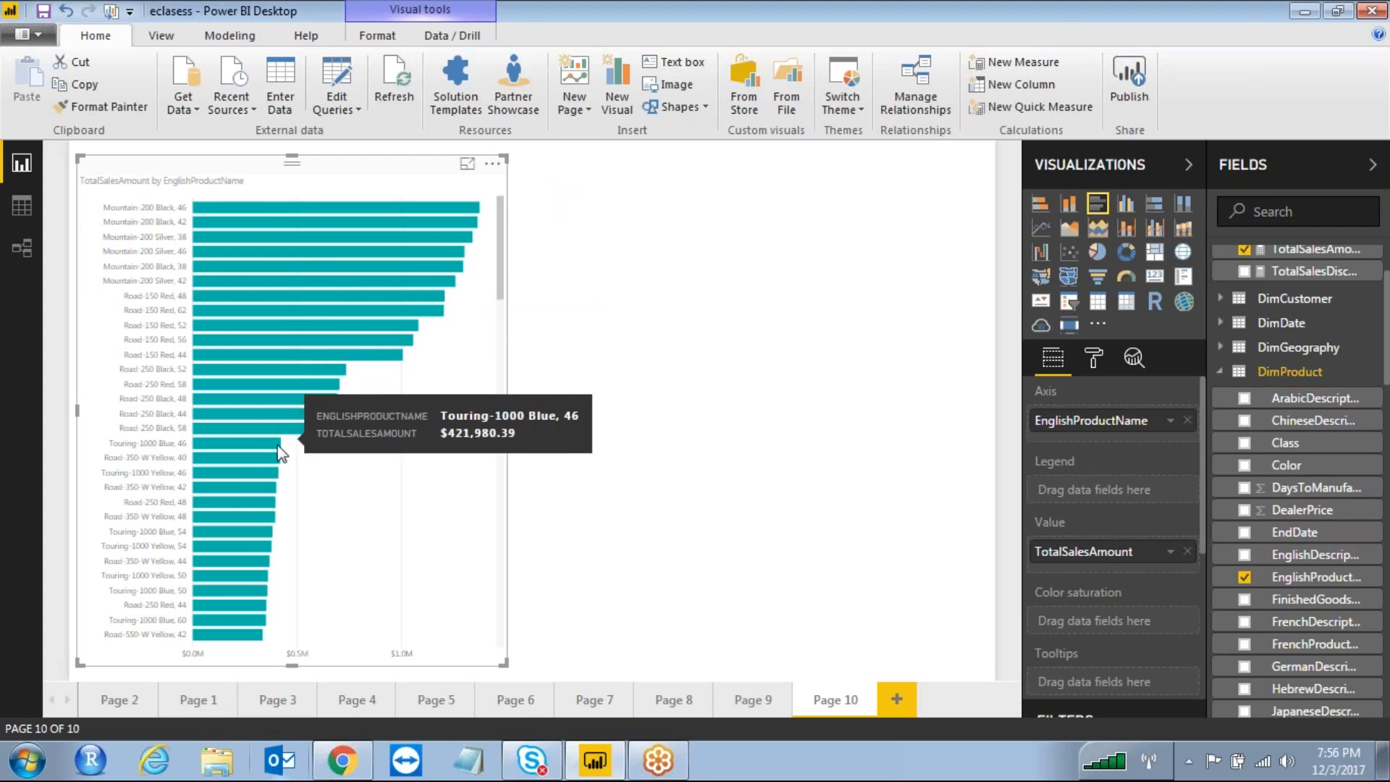
scroll(285, 480, down, 10)
scroll(289, 485, up, 5)
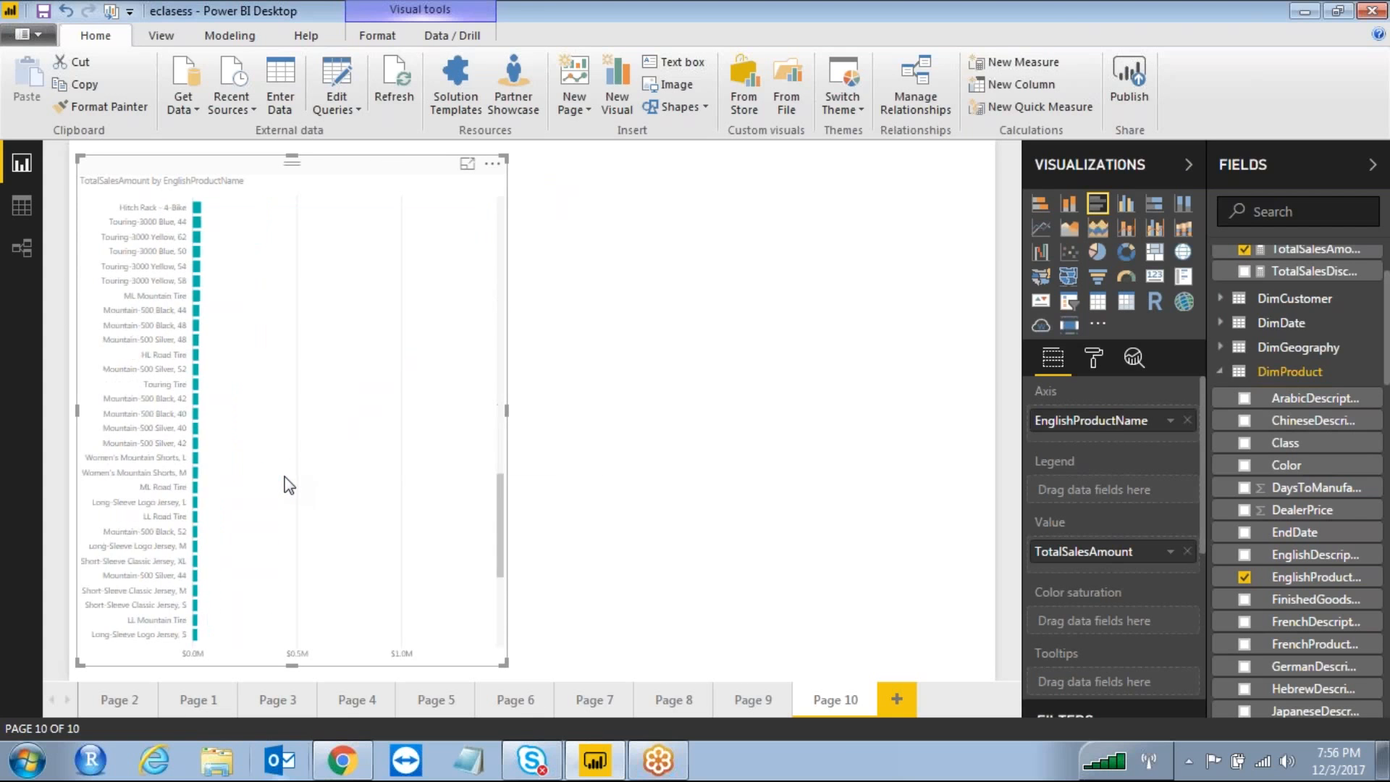
scroll(288, 485, up, 5)
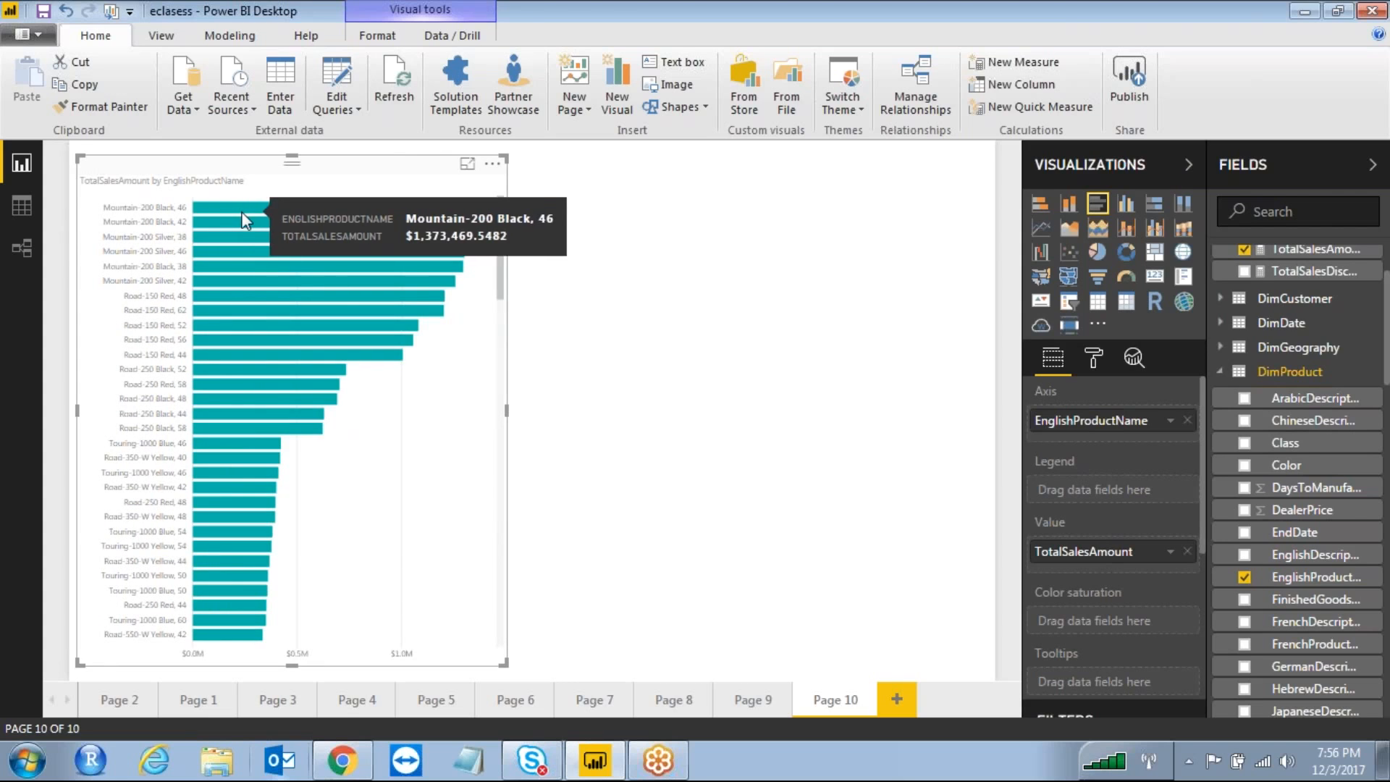
click(246, 211)
ctrl+click(251, 223)
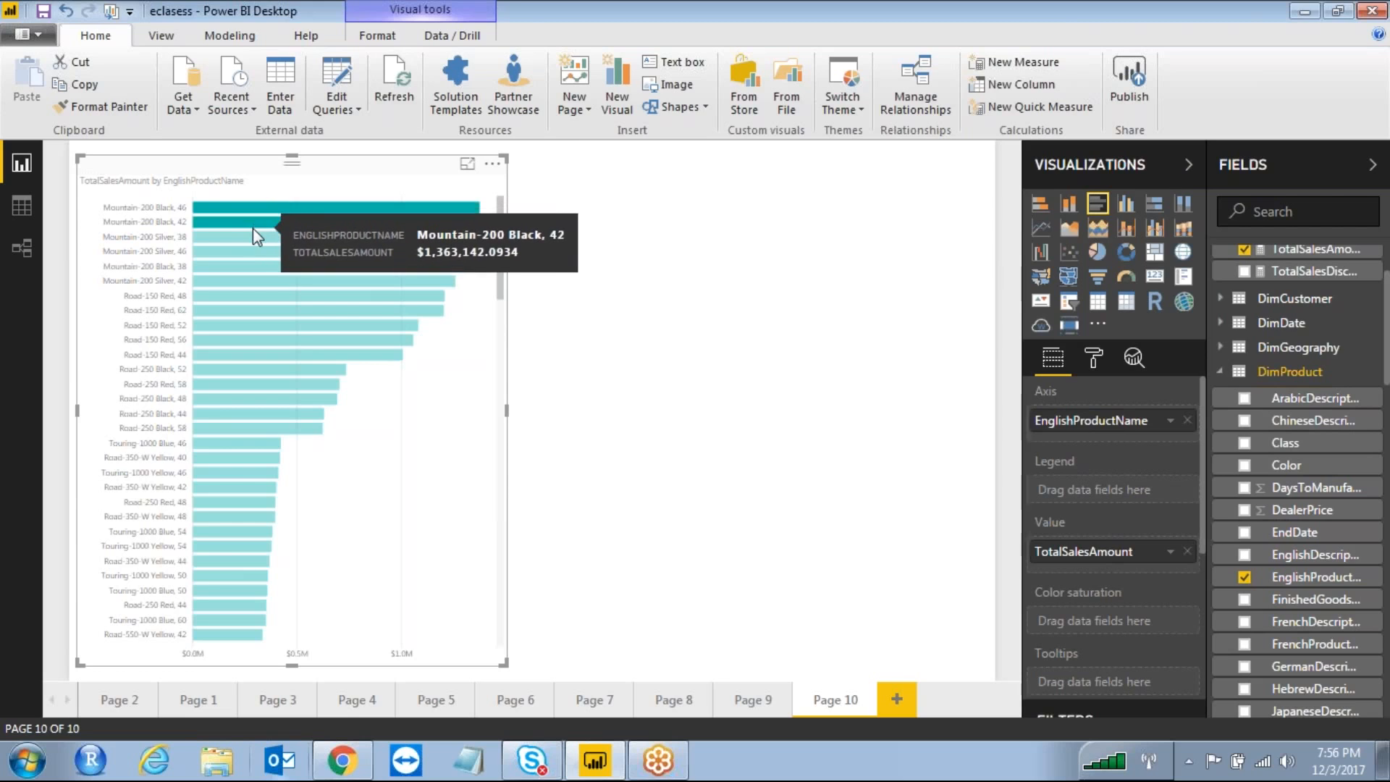
ctrl+click(254, 242)
ctrl+click(255, 250)
ctrl+click(257, 266)
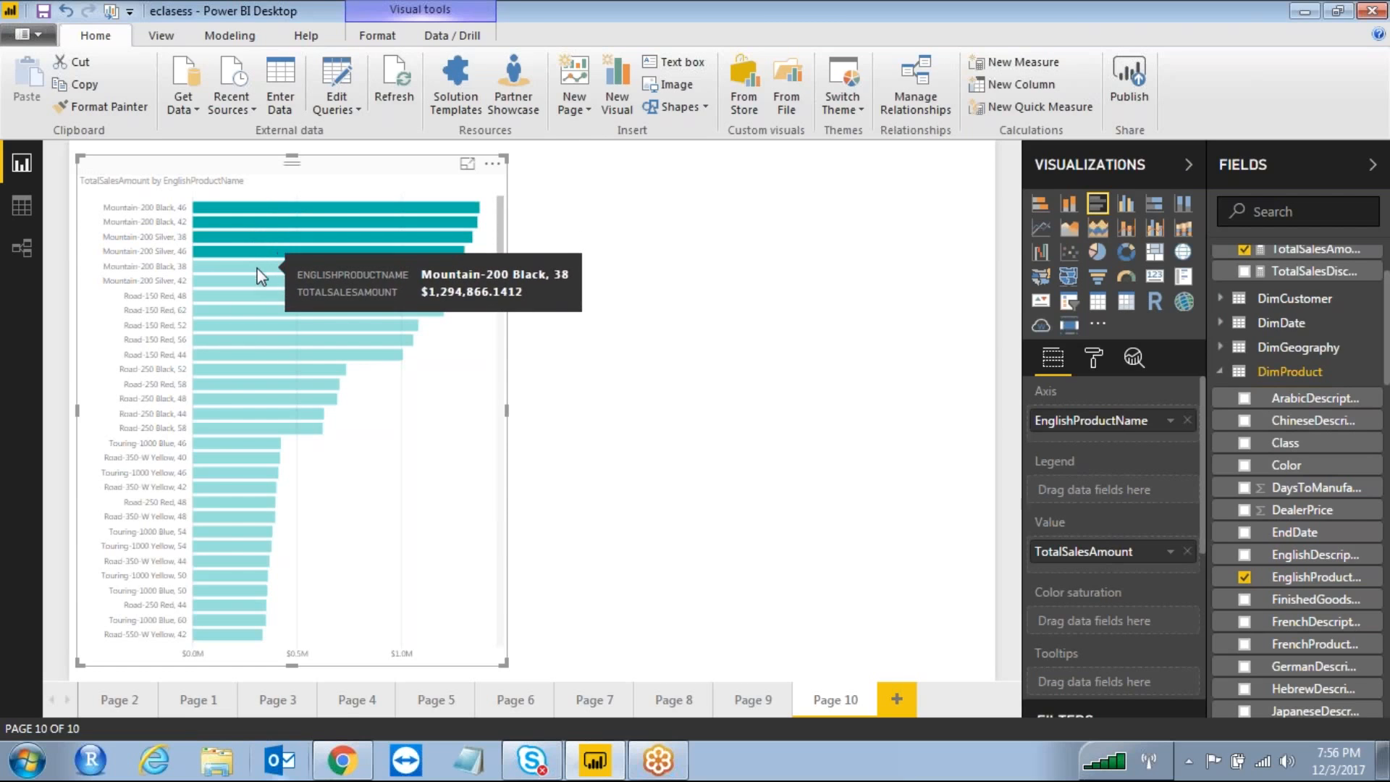
ctrl+click(259, 280)
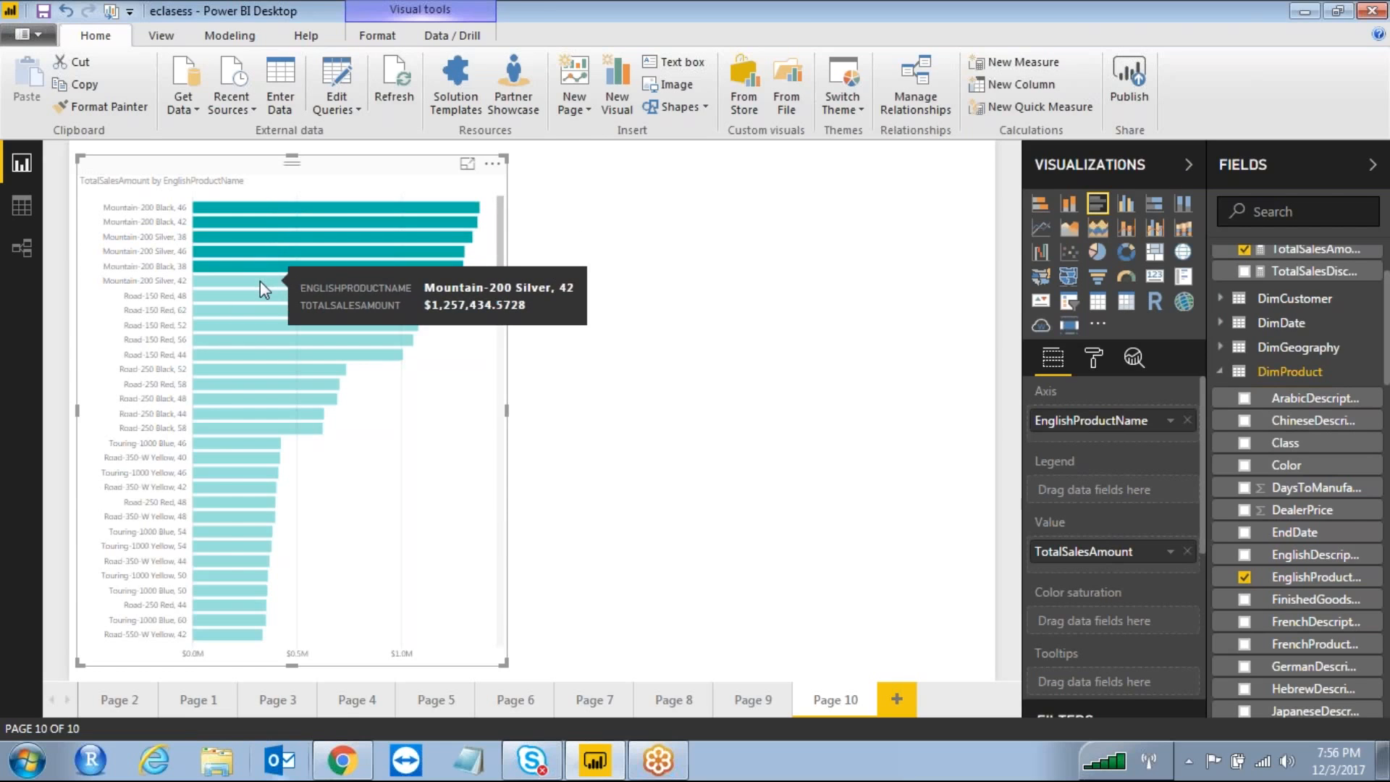
right_click(318, 222)
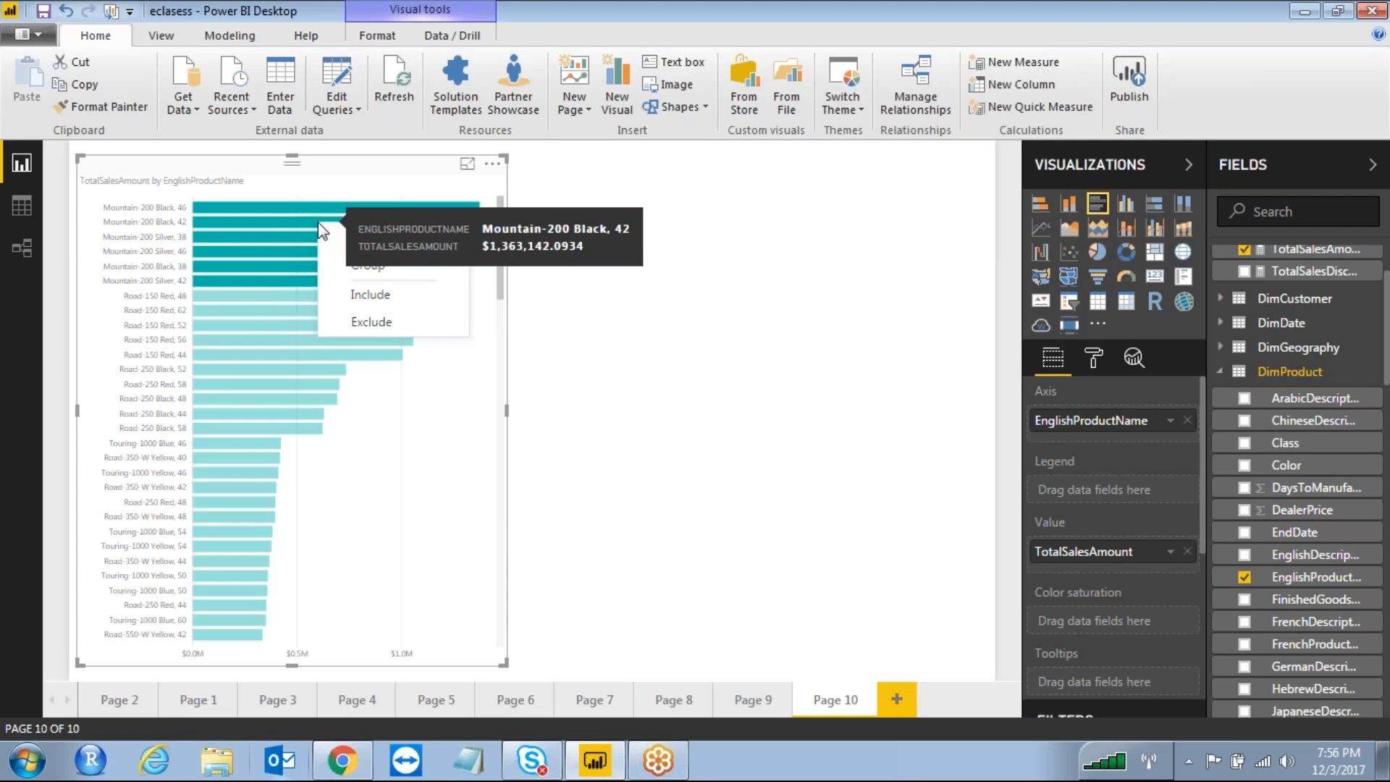
click(396, 270)
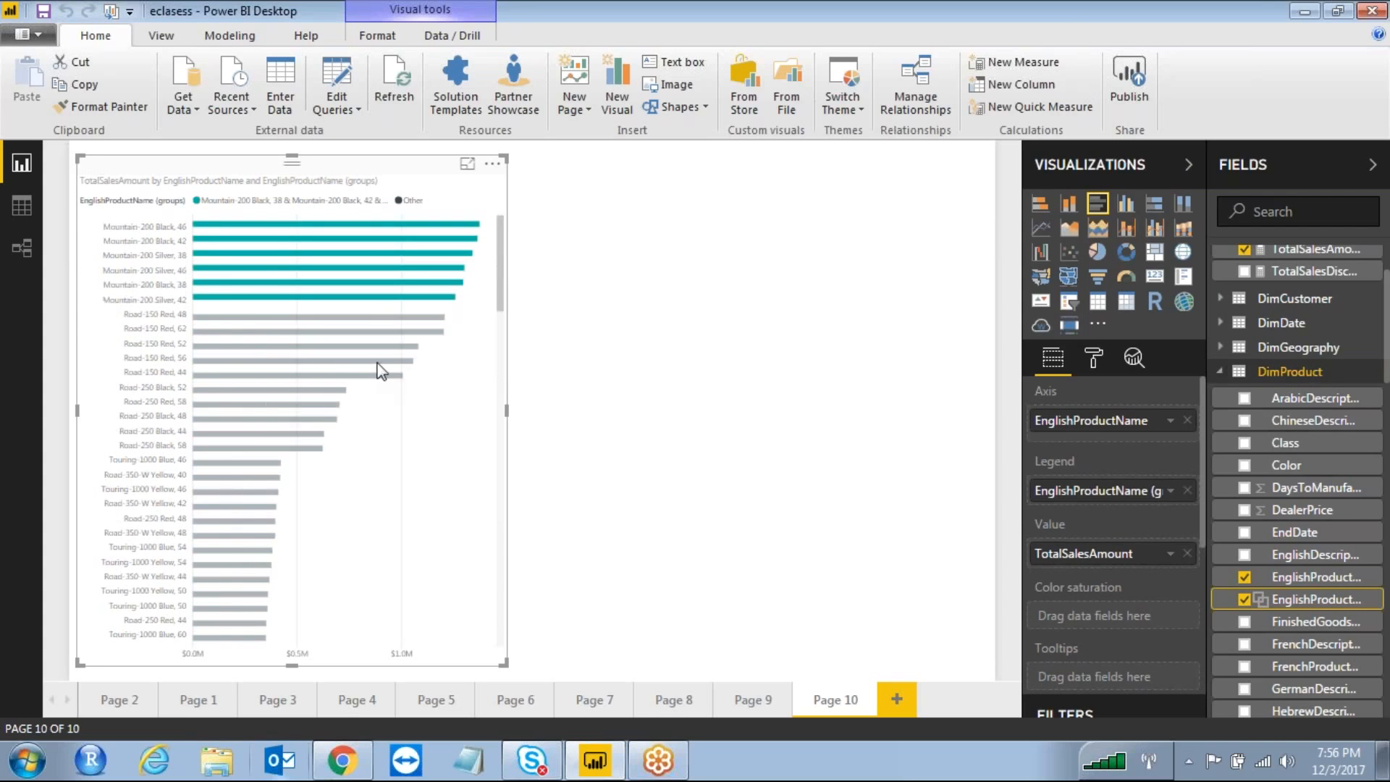
Widen the grouped bar chart across most of the report page
drag(507, 411, 910, 433)
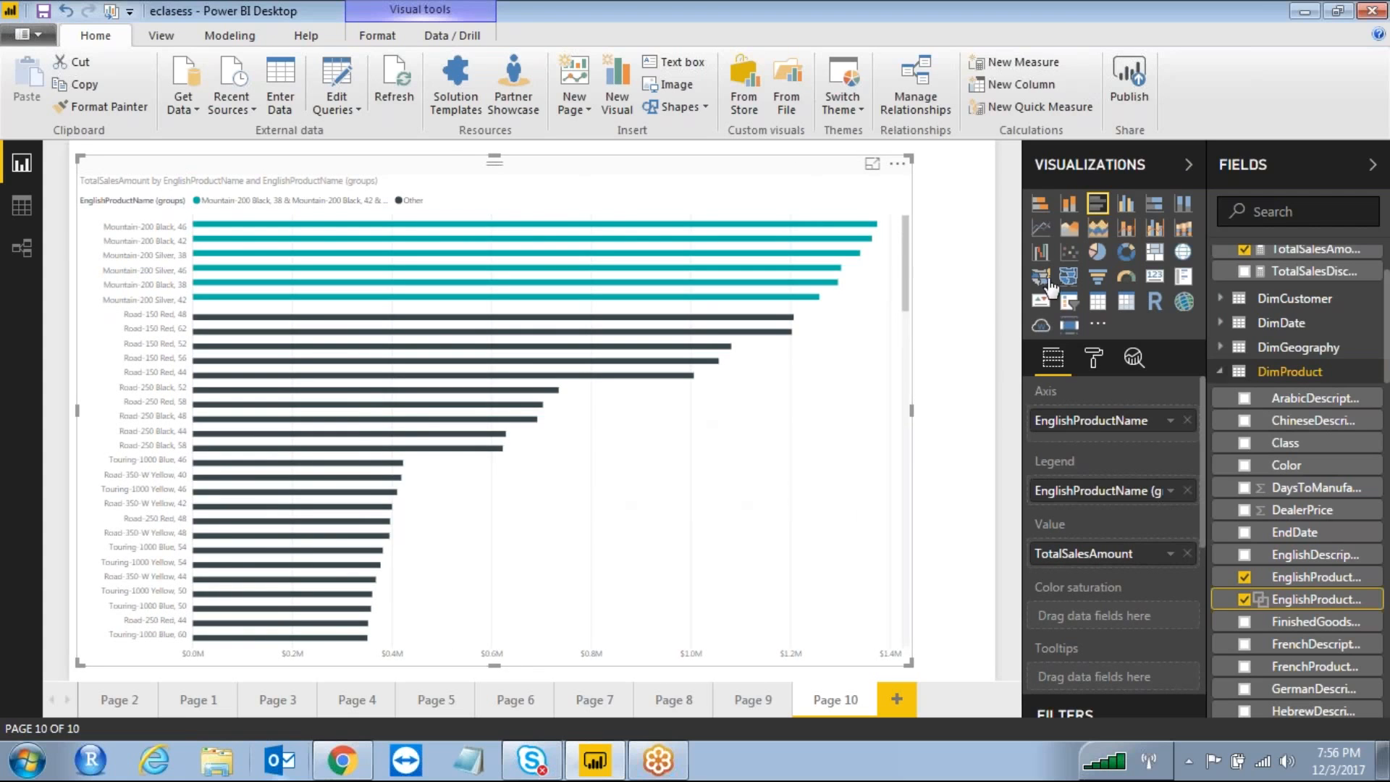
click(960, 293)
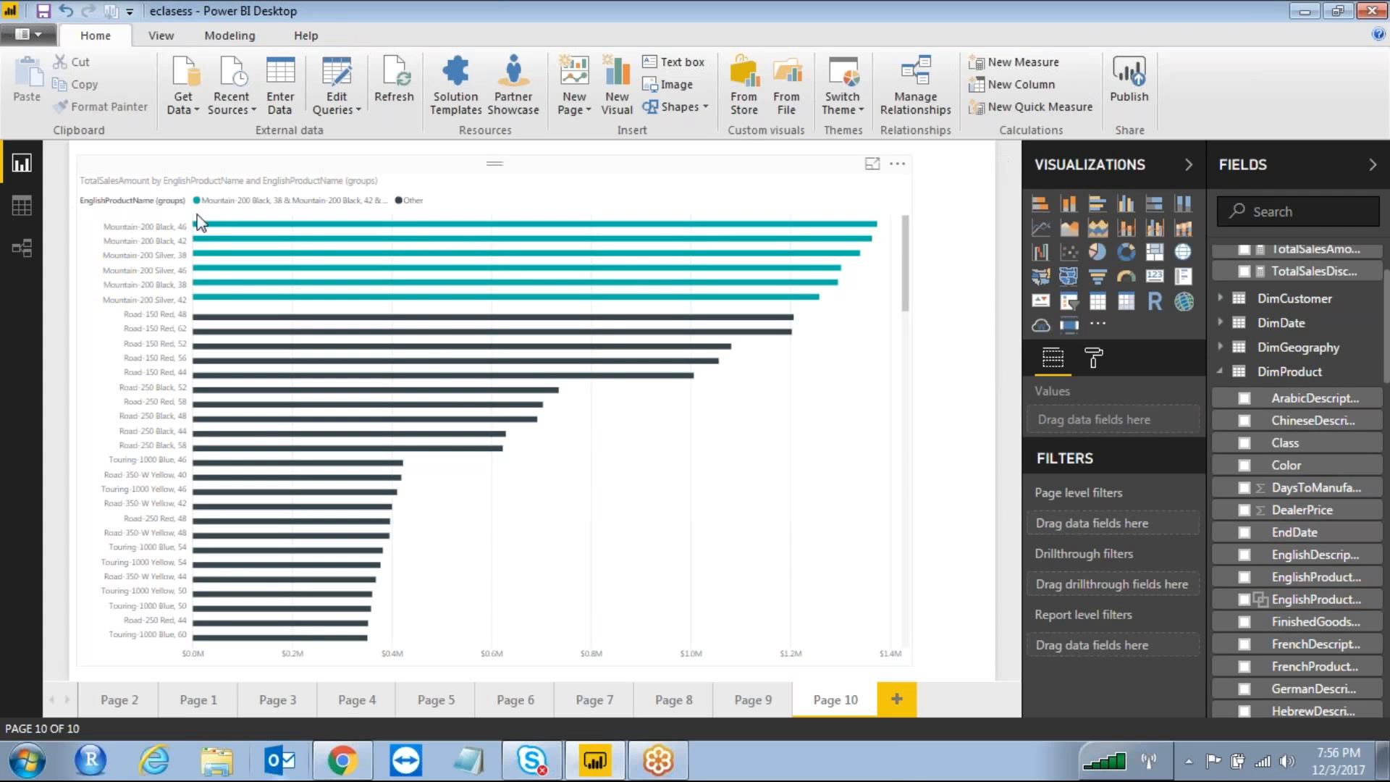
mouse_move(792, 207)
mouse_down()
mouse_move(223, 233)
mouse_move(269, 303)
mouse_move(712, 305)
mouse_move(878, 242)
mouse_move(831, 209)
mouse_move(697, 199)
mouse_up()
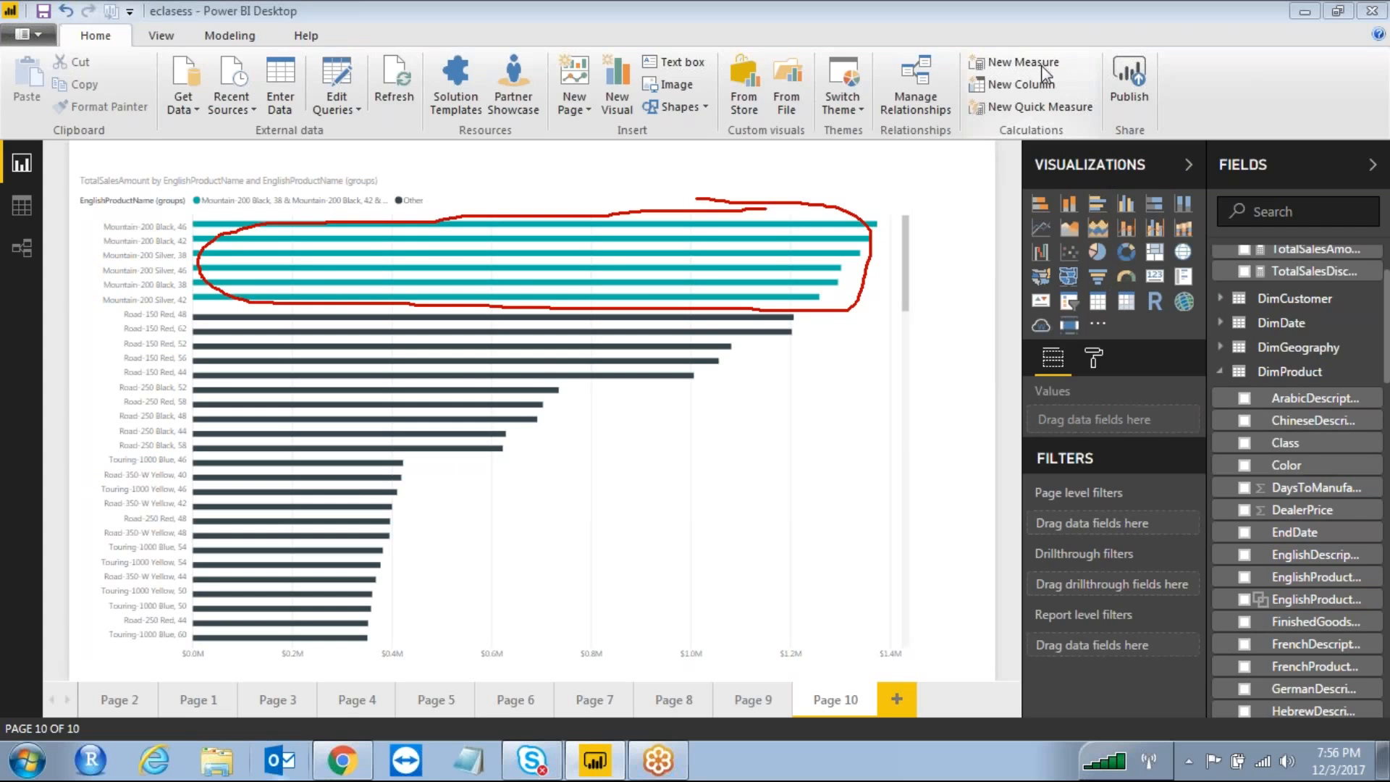
right_click(1344, 606)
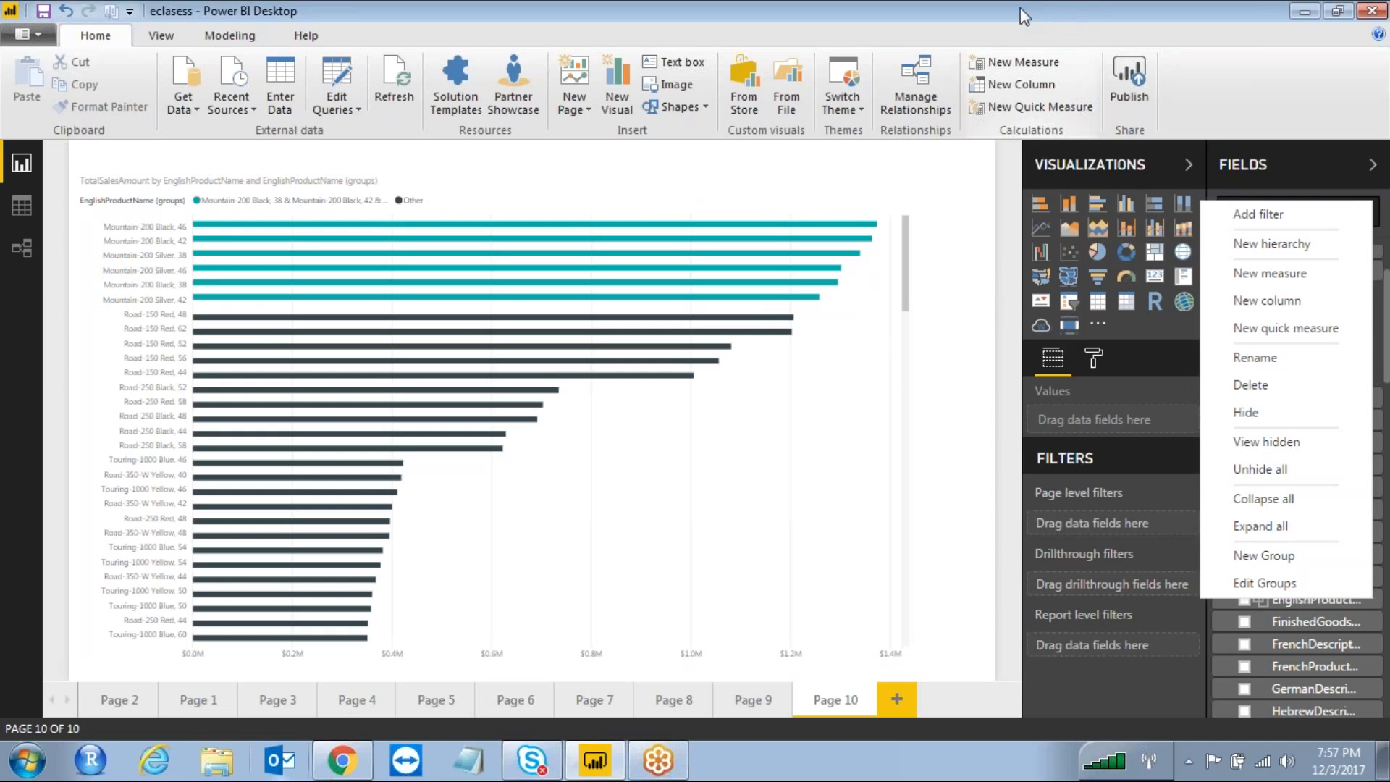
click(534, 183)
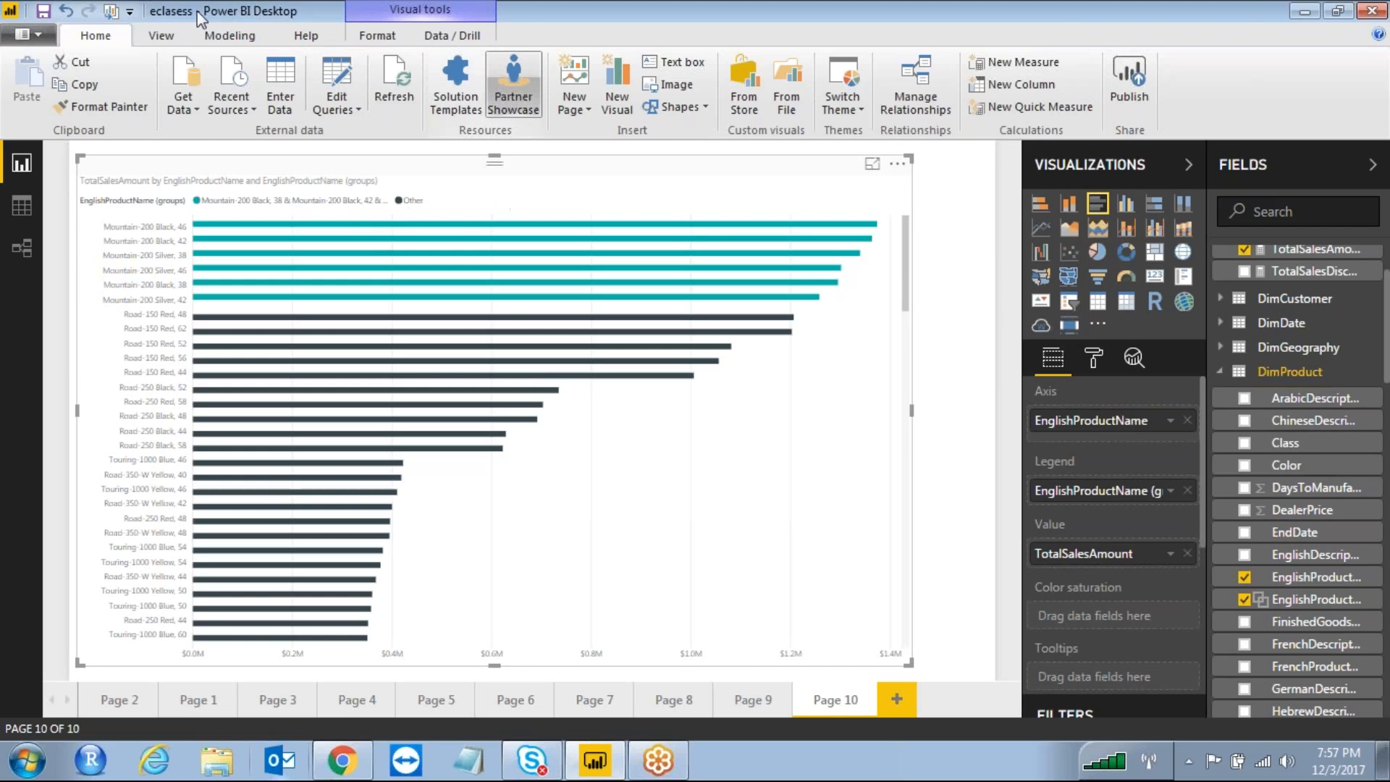
click(168, 42)
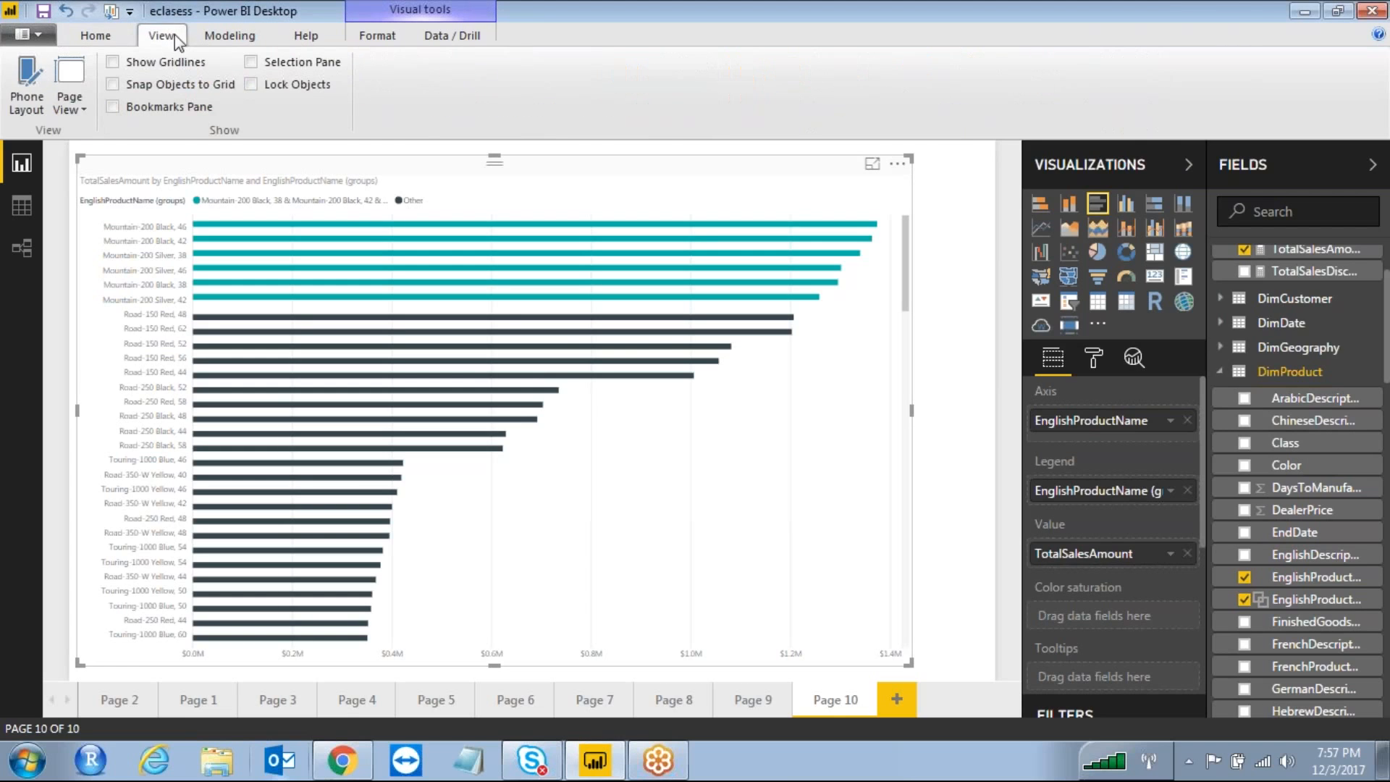
Examine the members of the Mountain-200 and Other groups in the group settings of EnglishProductName (groups), and close them without changes
click(229, 36)
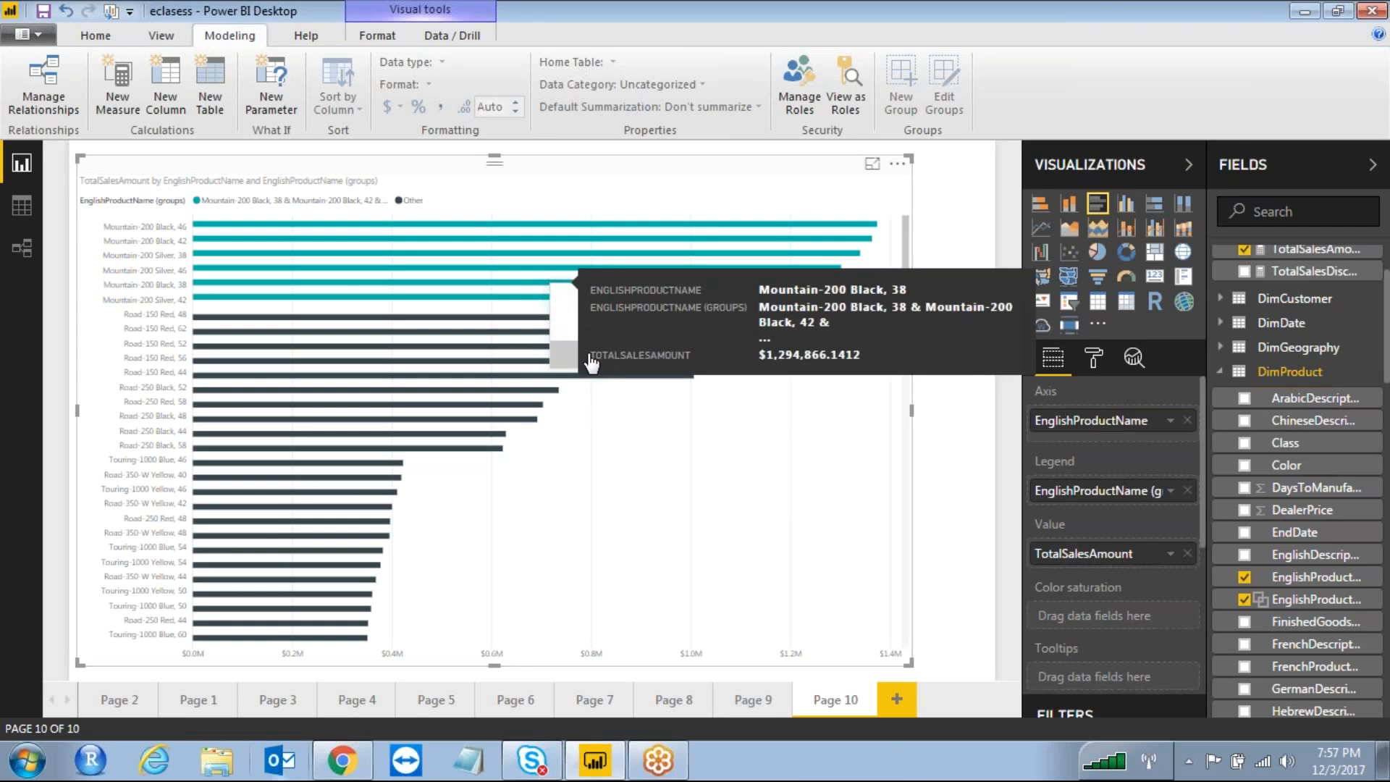
right_click(554, 291)
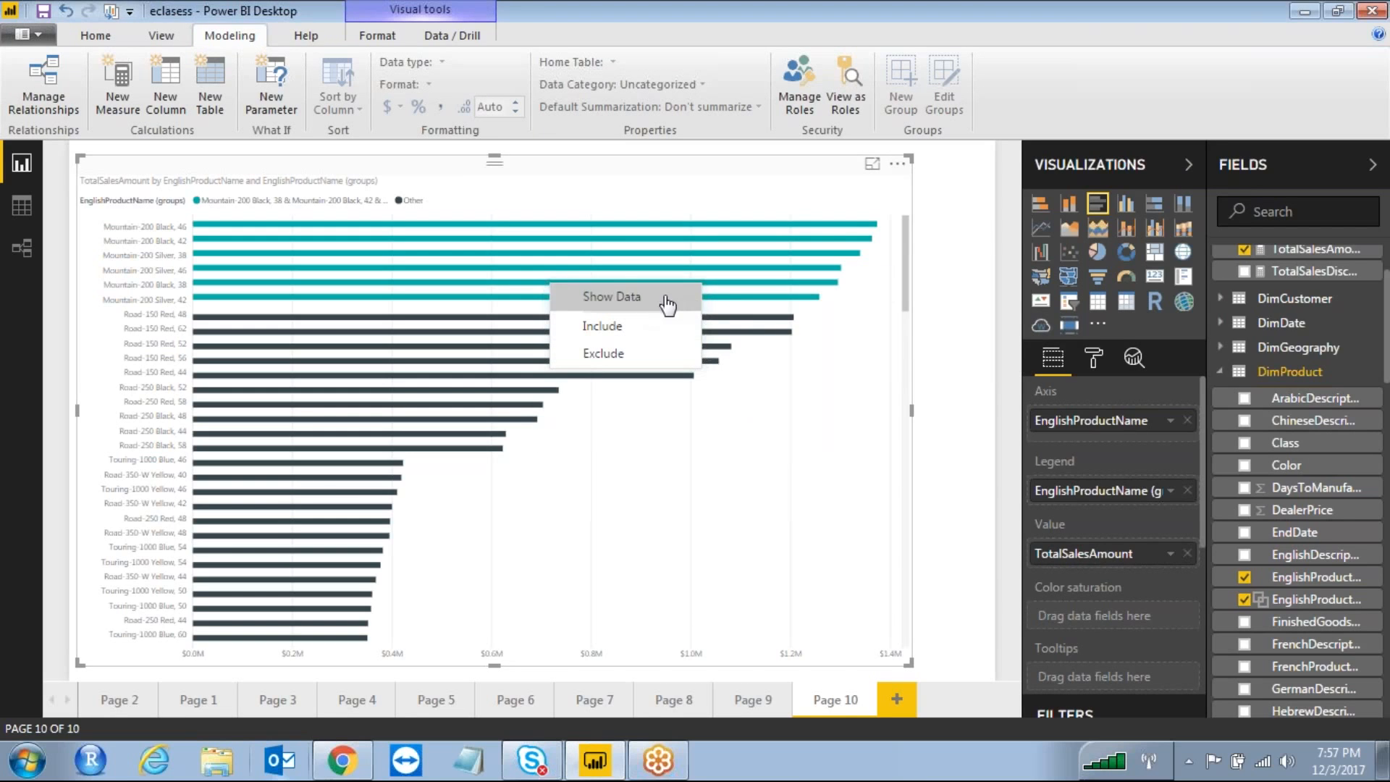
click(828, 191)
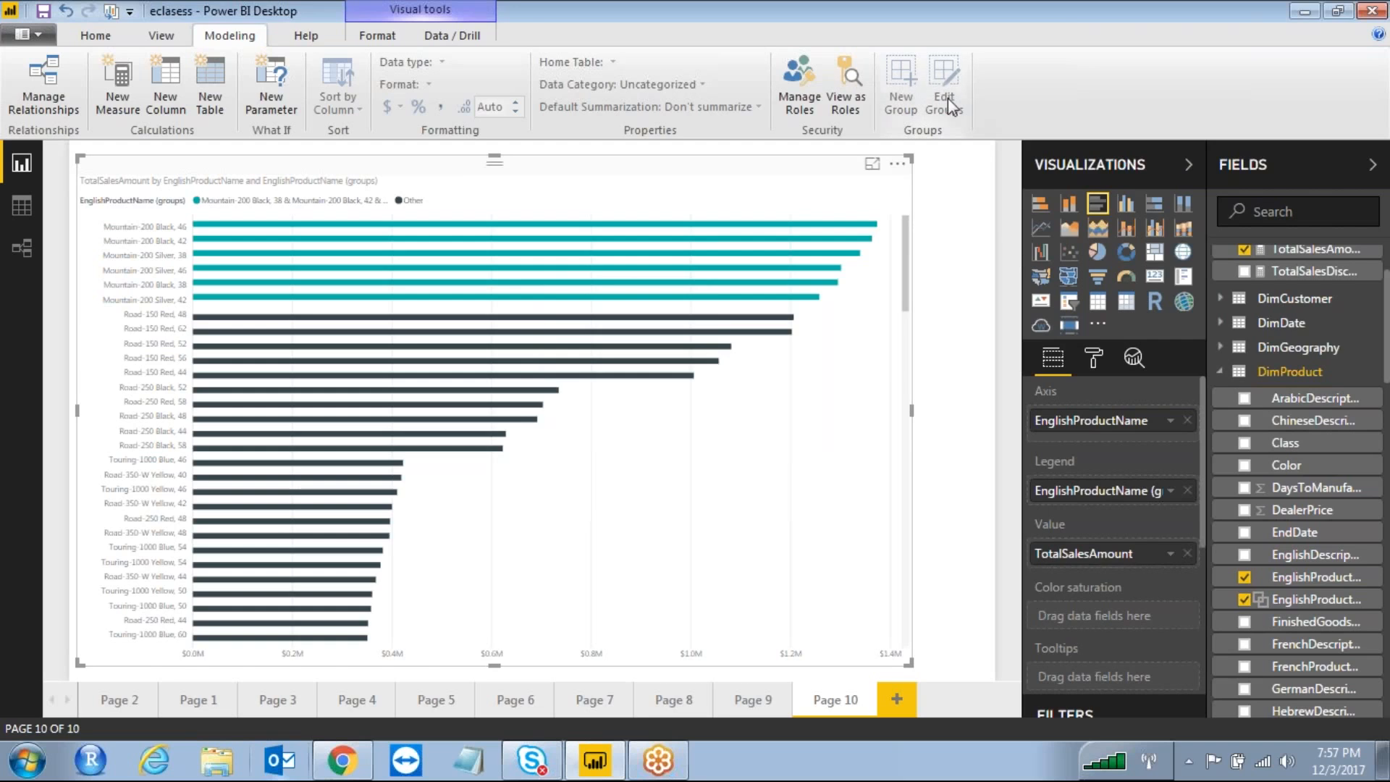
click(1330, 607)
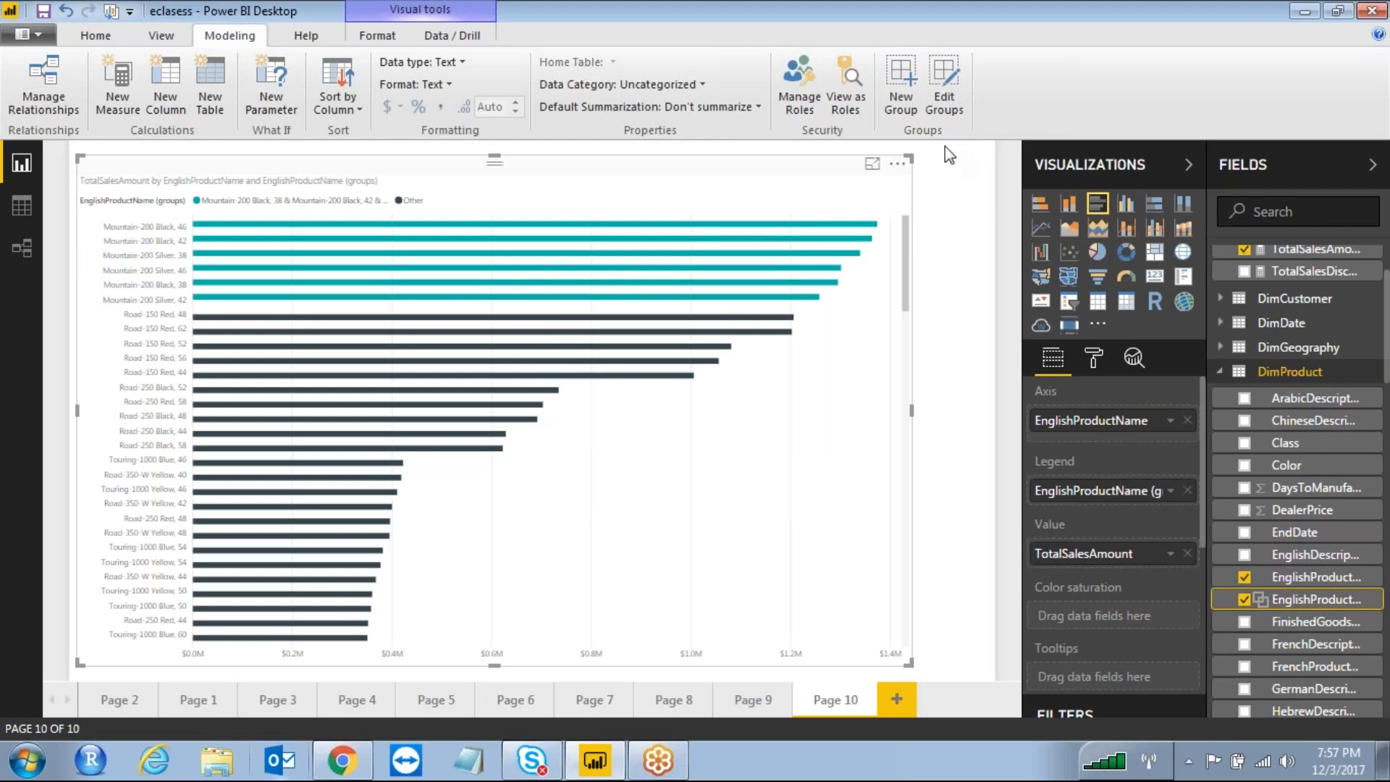
click(945, 91)
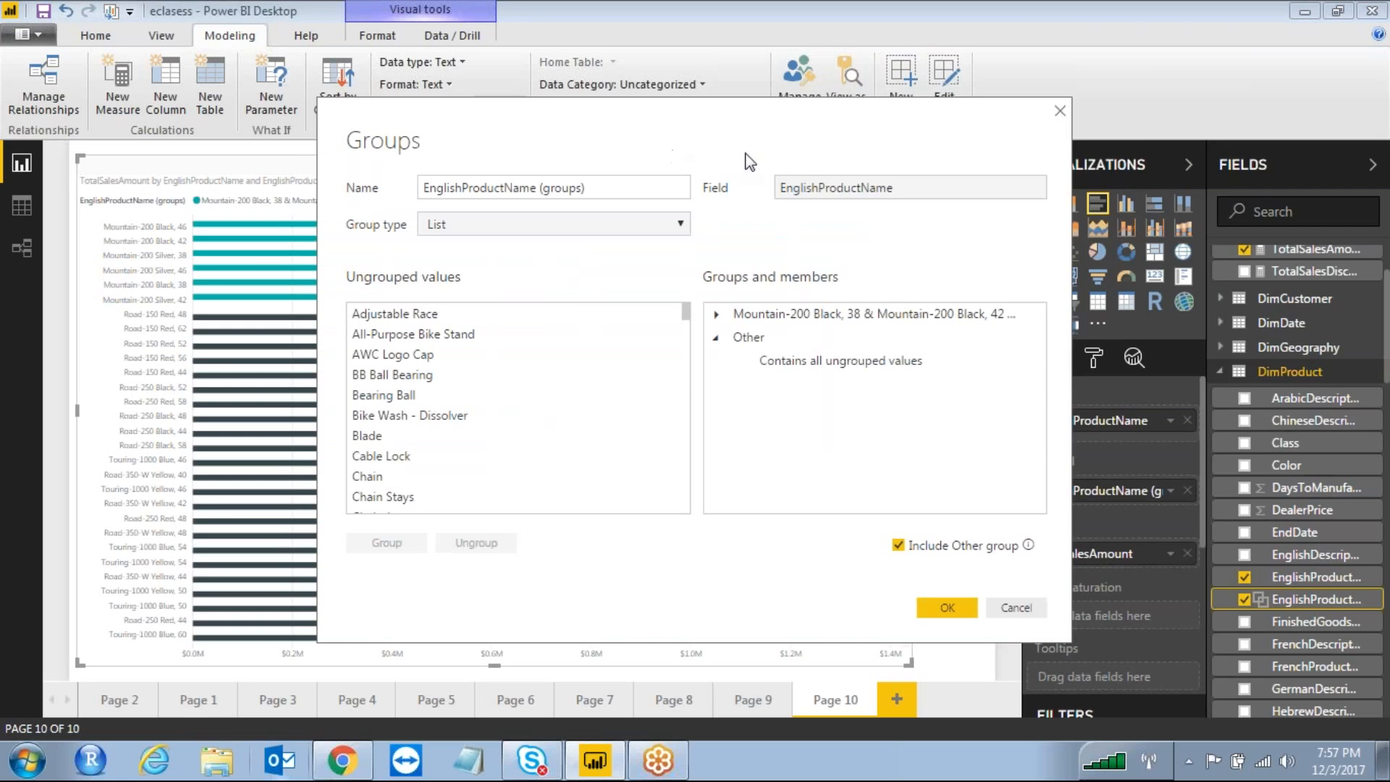
drag(423, 130, 622, 126)
click(916, 310)
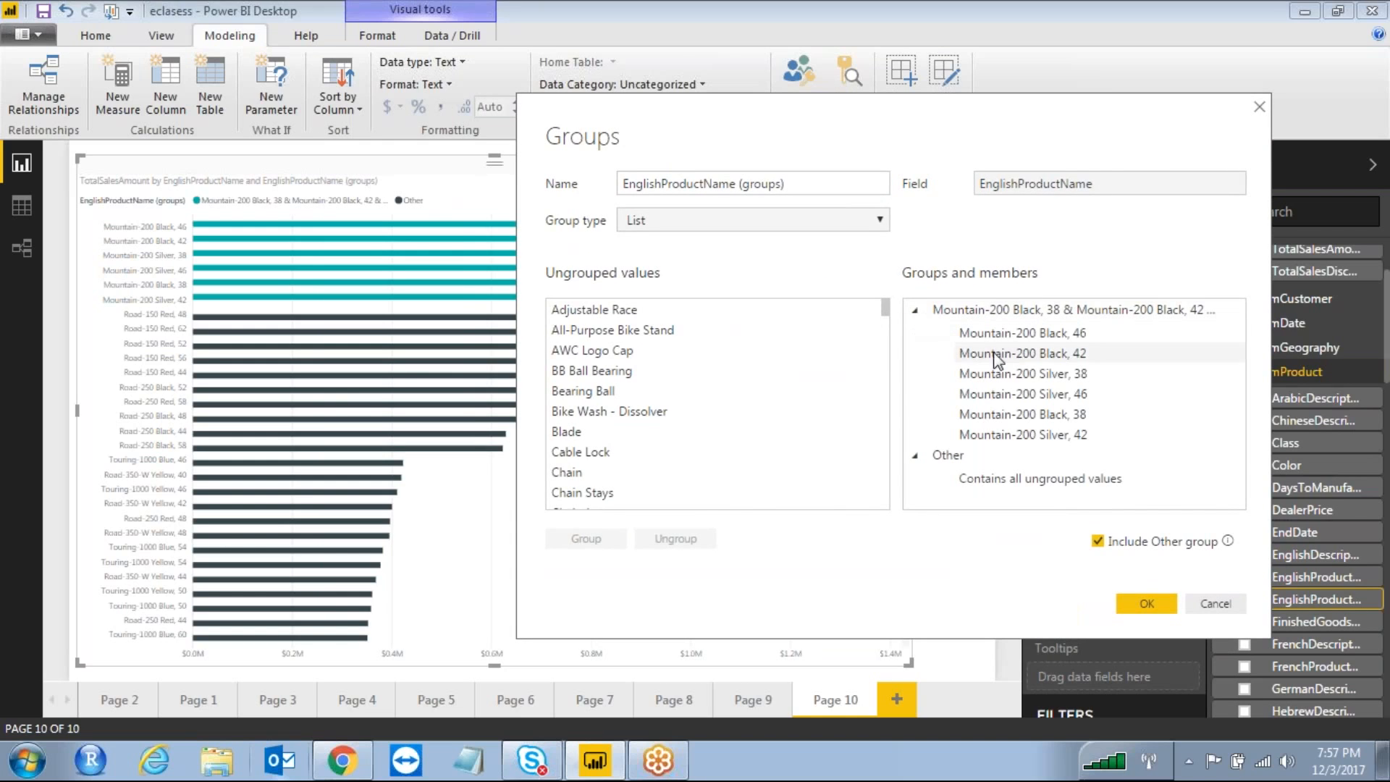
key(ctrl+2)
mouse_move(1079, 318)
mouse_down()
mouse_move(1073, 438)
mouse_move(1079, 323)
mouse_up()
mouse_move(1104, 471)
mouse_down()
mouse_move(988, 492)
mouse_move(1090, 471)
mouse_up()
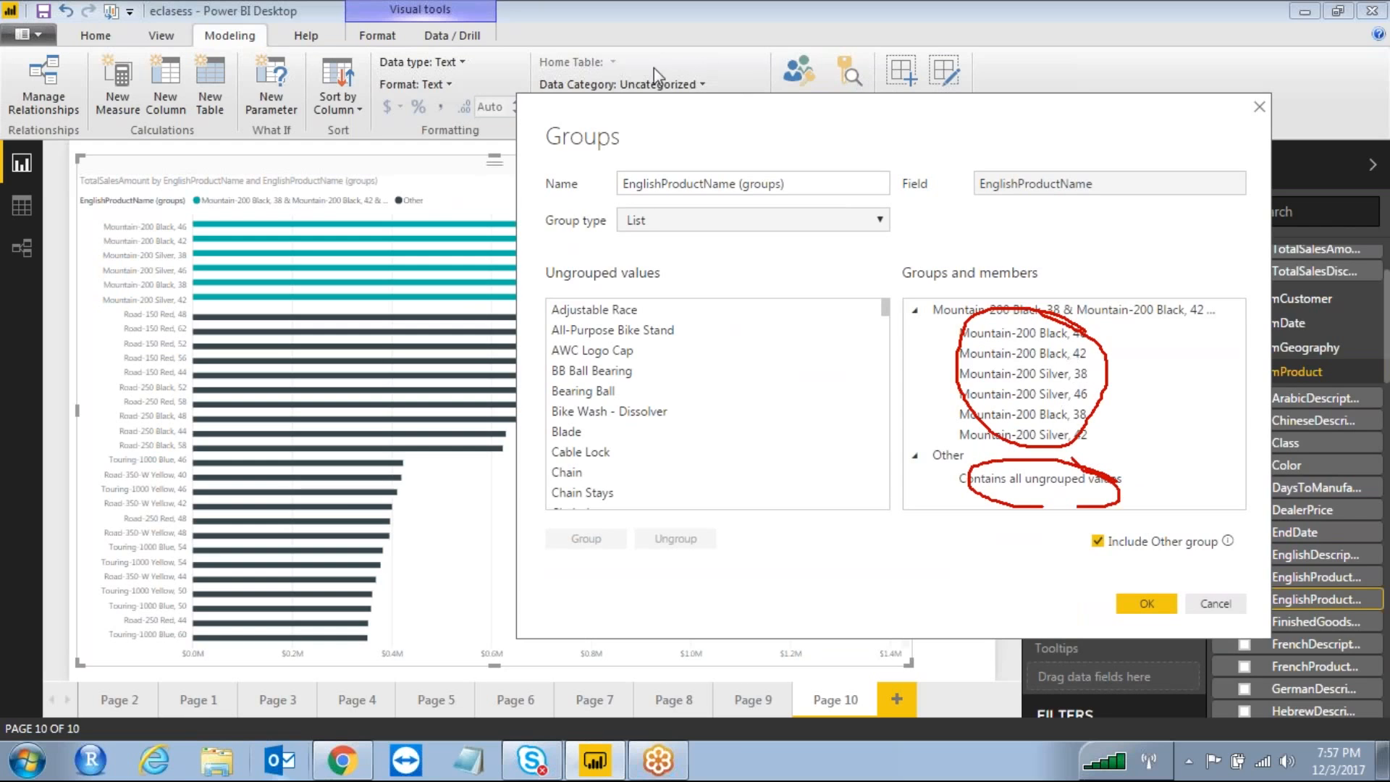
click(1216, 604)
Shrink the bar chart and build a larger clustered column chart beside it showing TotalSalesDiscount by EnglishProductName (groups)
drag(910, 662, 298, 561)
click(667, 378)
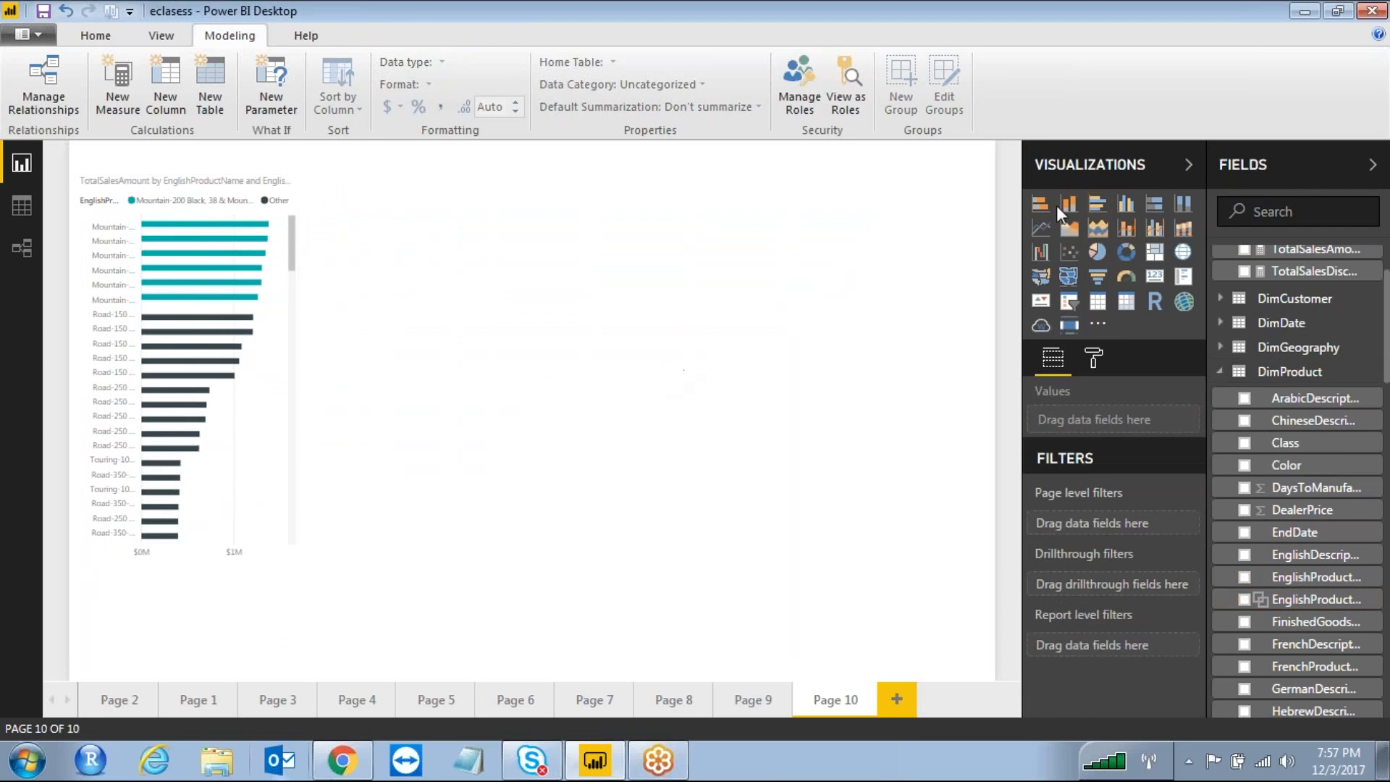
click(1126, 204)
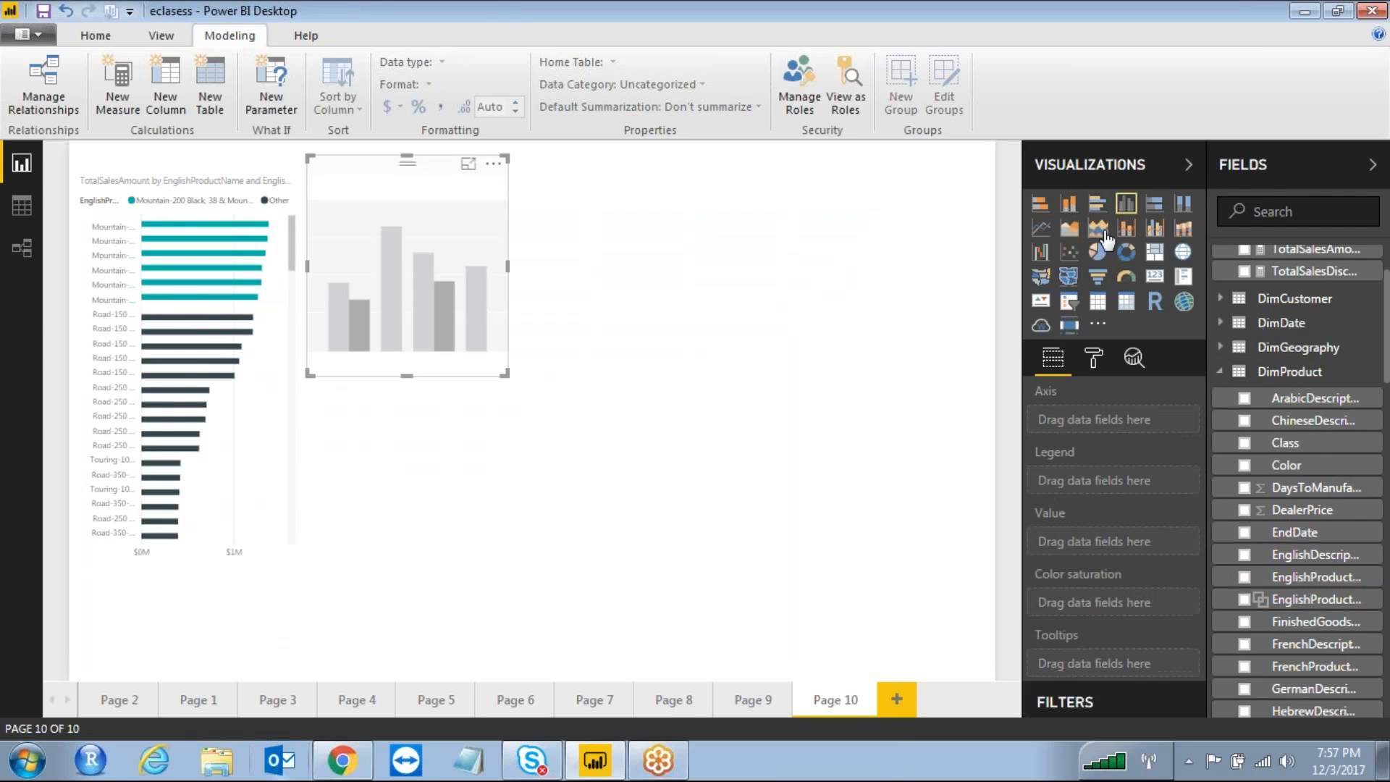
drag(417, 187, 460, 193)
drag(550, 381, 833, 502)
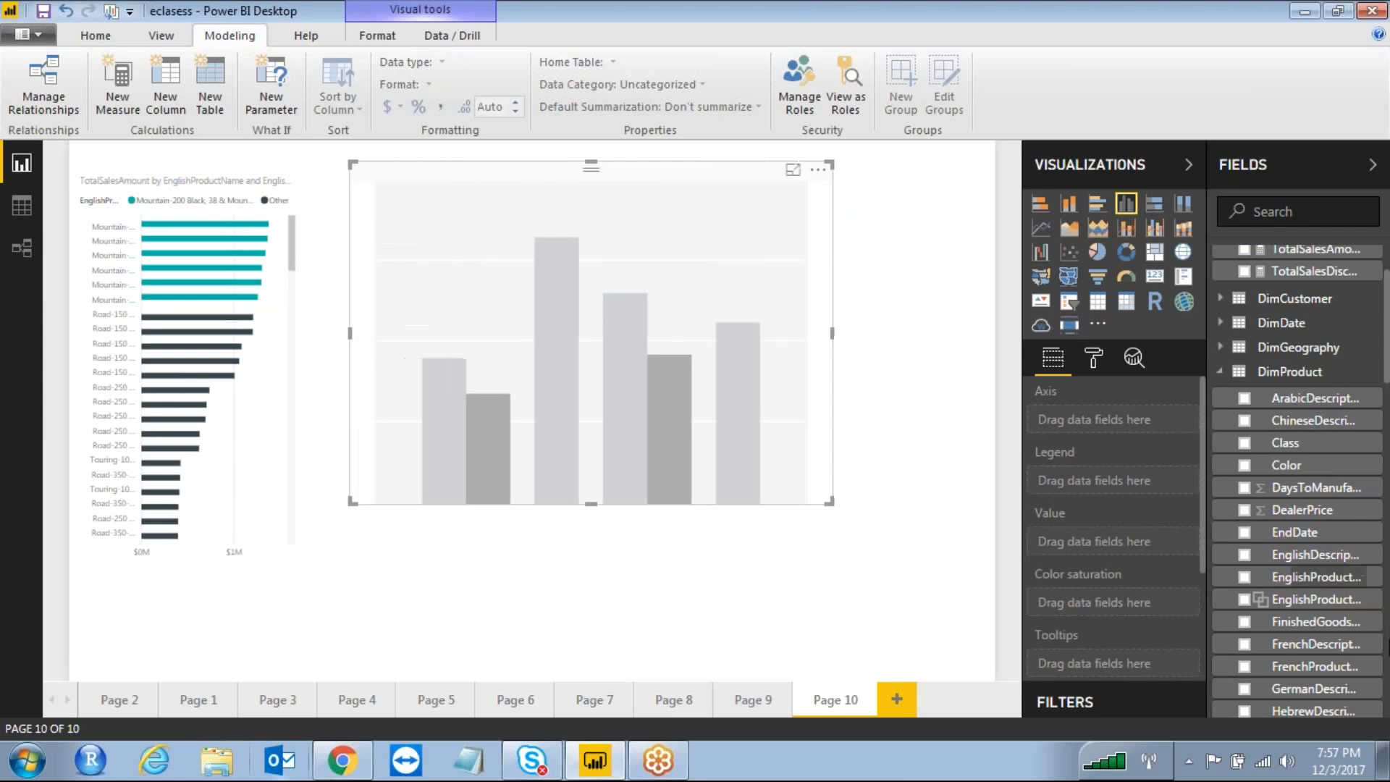
drag(1307, 604, 1129, 423)
drag(1296, 271, 1046, 554)
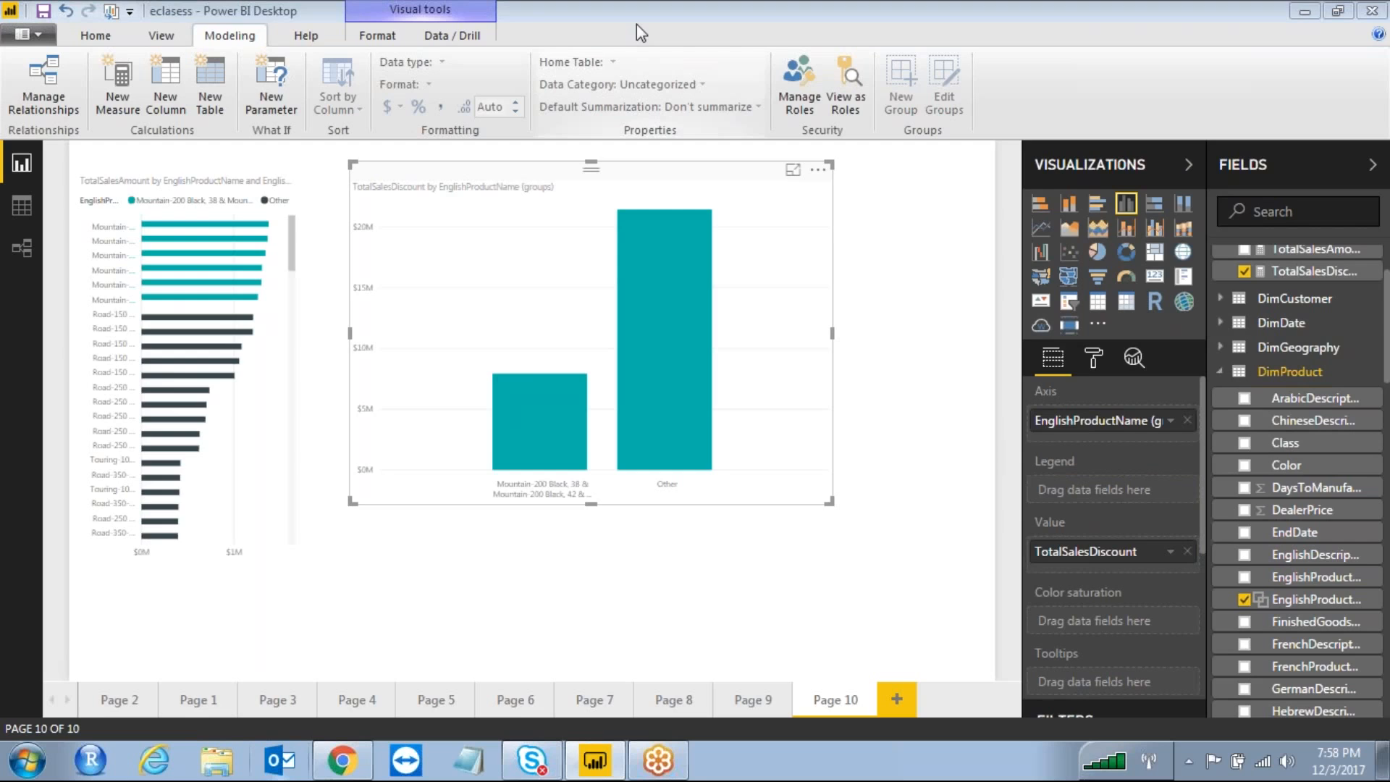
Enlarge the TotalSalesDiscount column chart and set its X-axis text size to 26
drag(830, 501, 953, 625)
click(1093, 358)
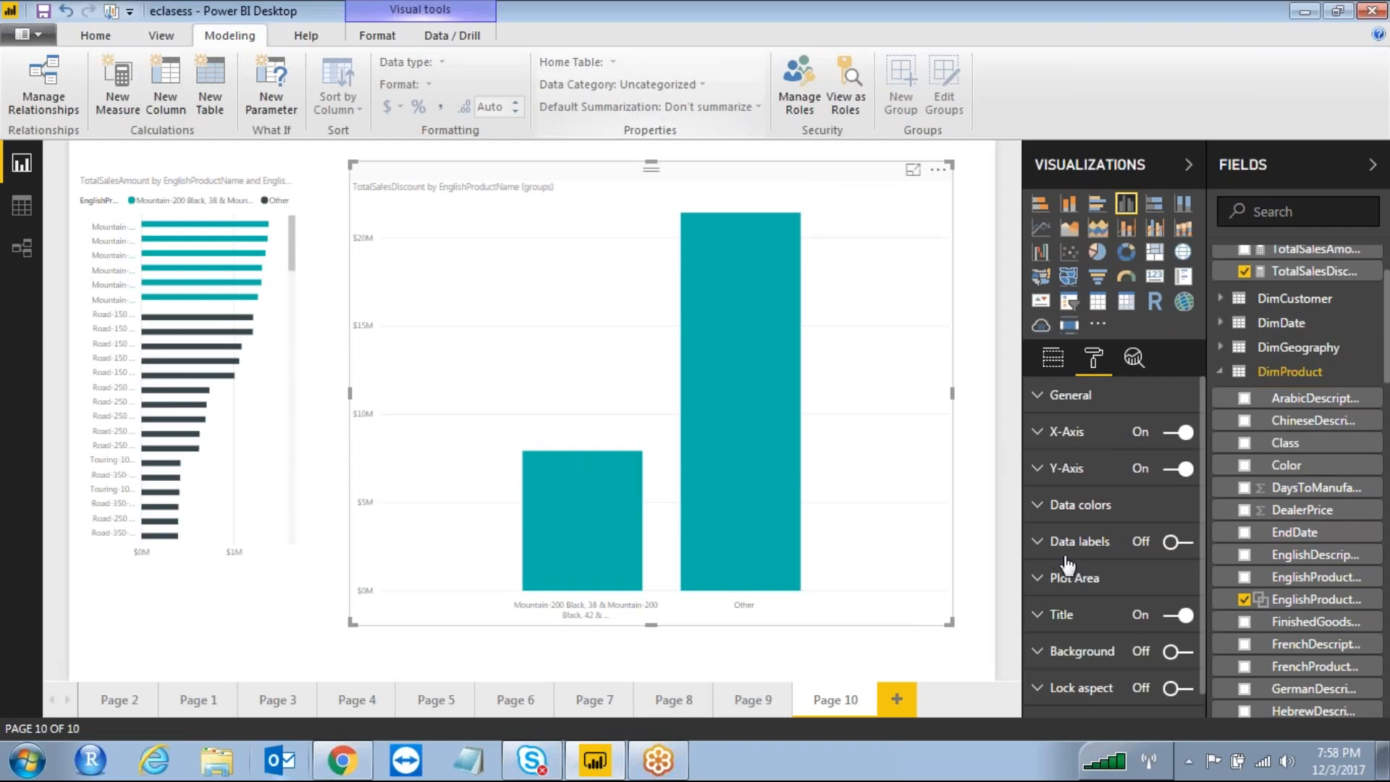
click(1040, 435)
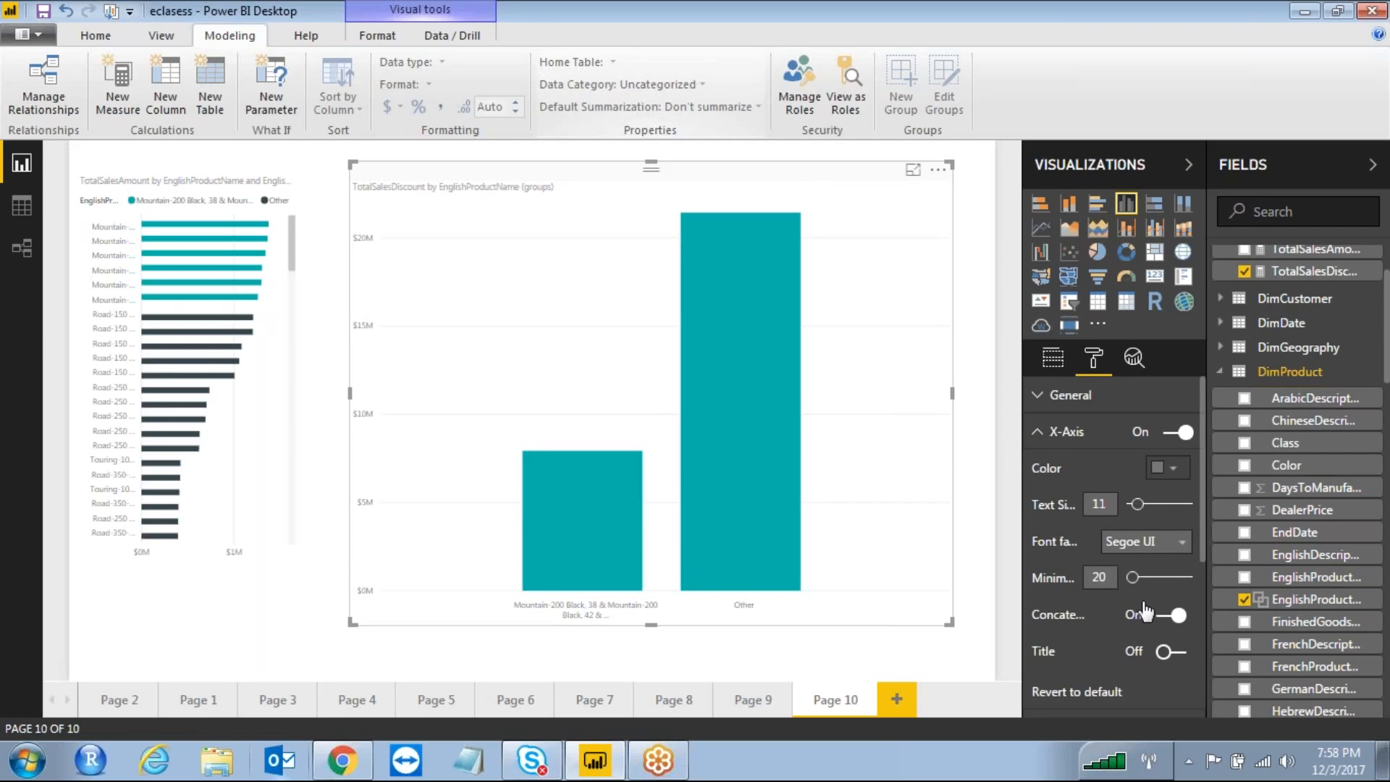
drag(1134, 577, 1130, 578)
scroll(1151, 594, down, 2)
drag(1145, 412, 1164, 412)
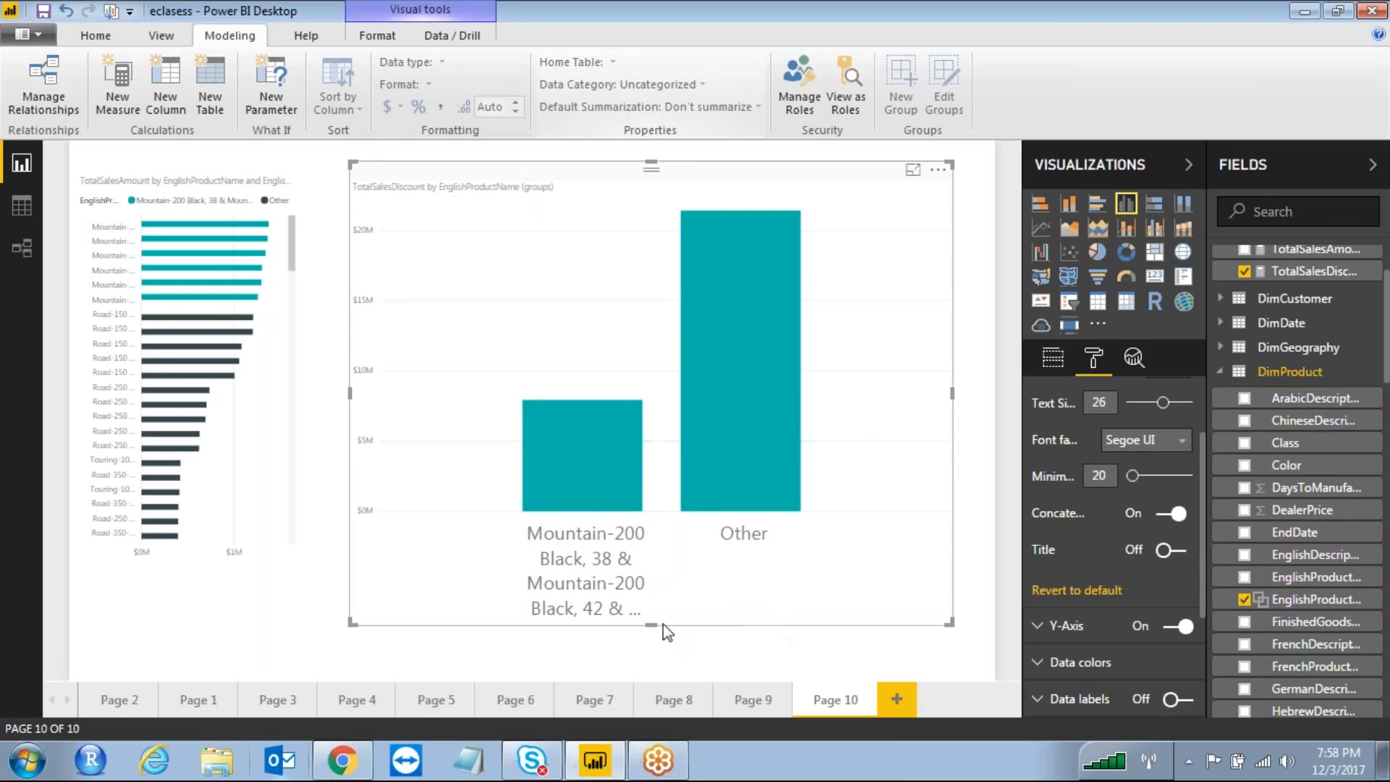
drag(654, 621, 657, 641)
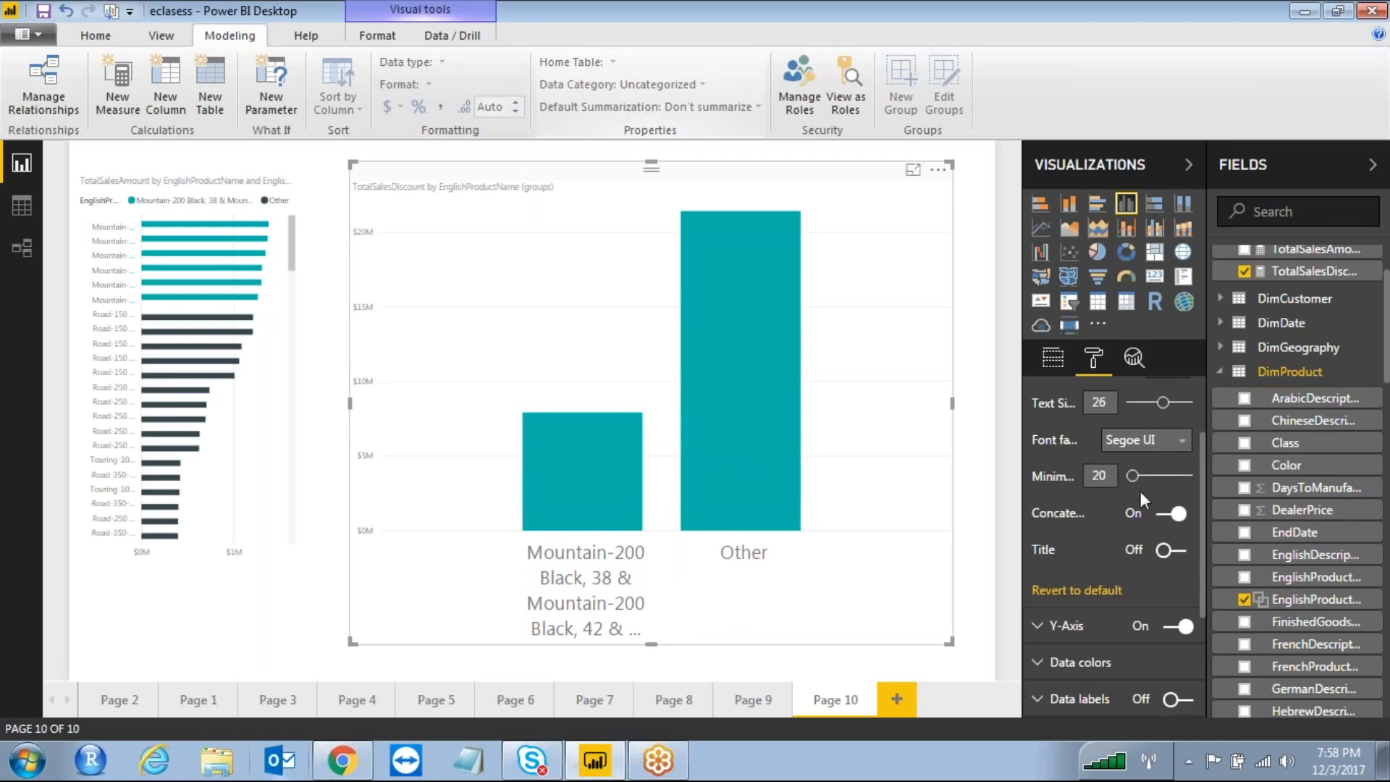
Turn on data labels for the column chart and set their text size to 27
scroll(1086, 519, down, 3)
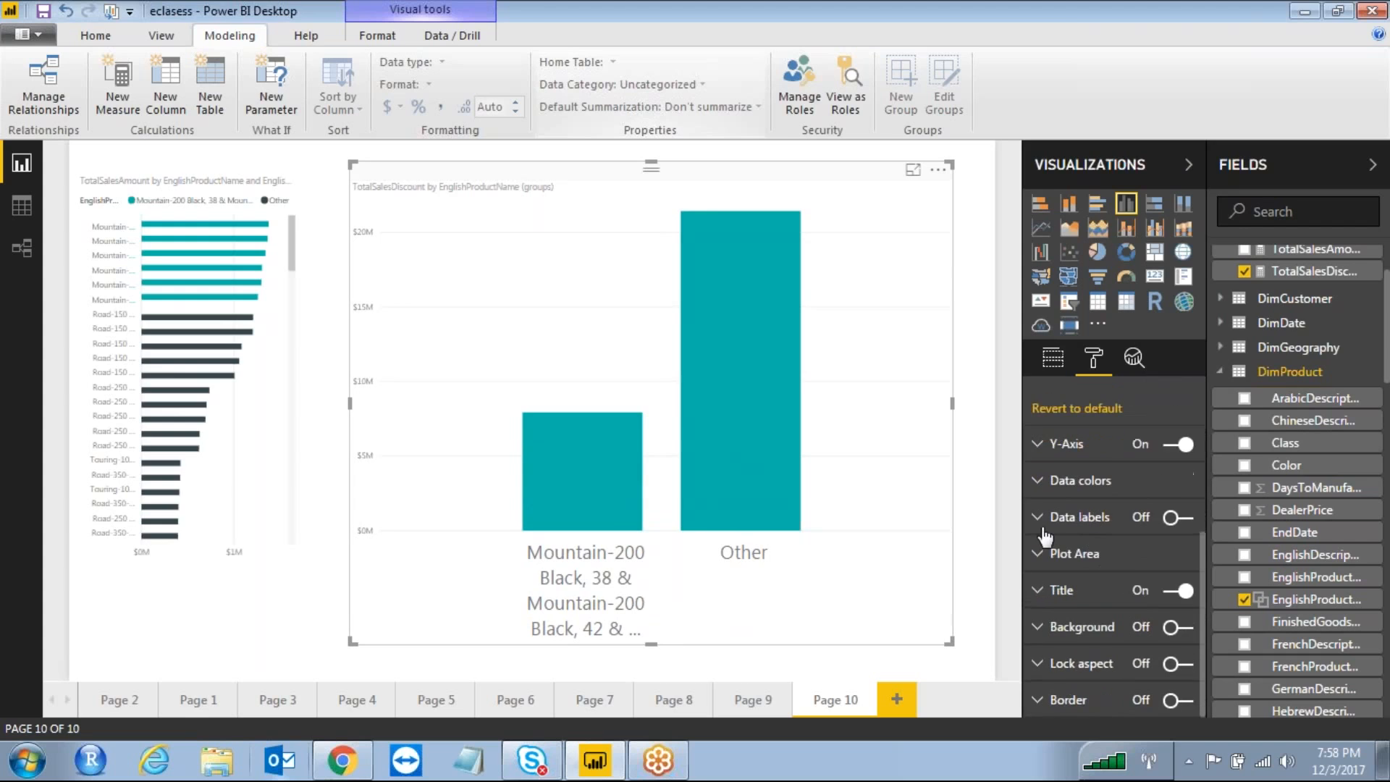
click(1187, 518)
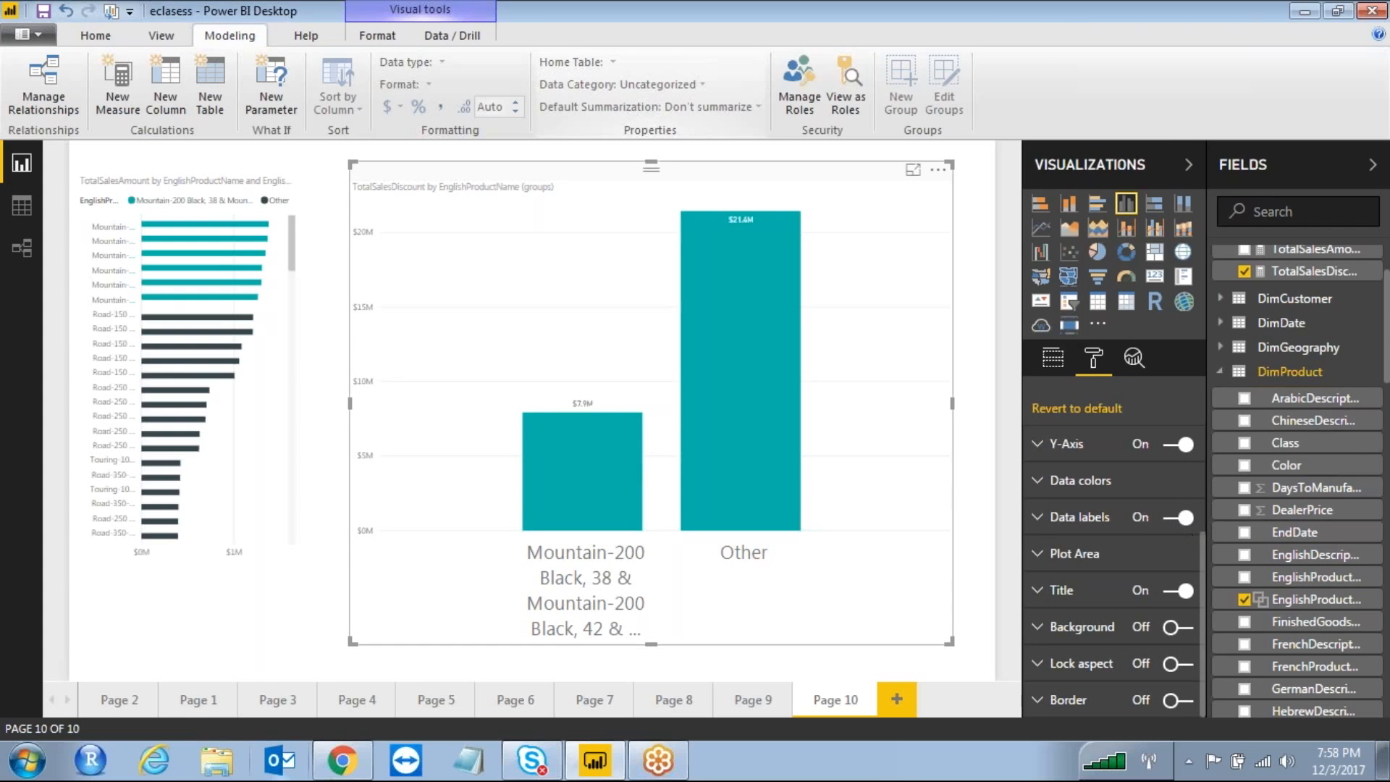
click(1037, 517)
scroll(1038, 517, down, 5)
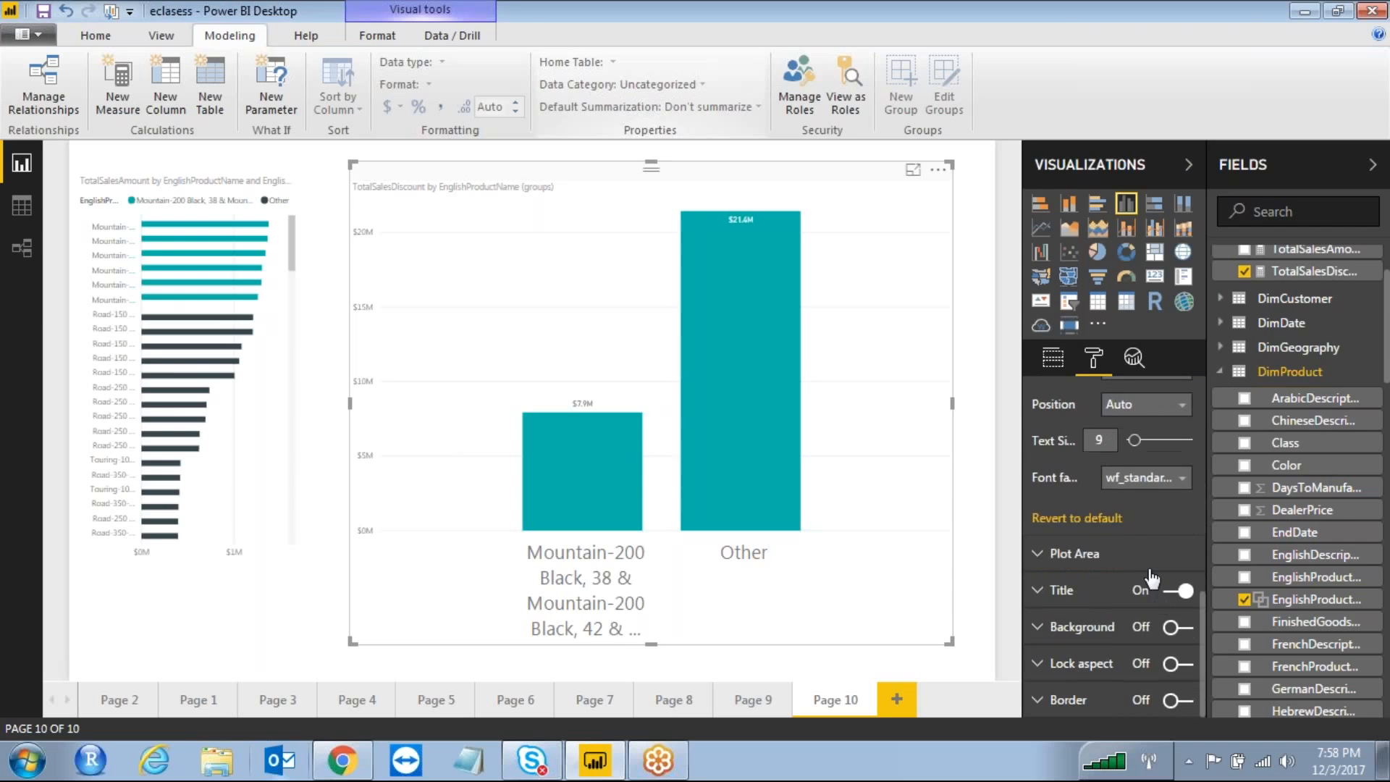
drag(1151, 432, 1161, 431)
Compare TotalSalesDiscount of the Mountain-200 group with Other in the column chart, relating the group to its six bars in the bar chart
click(658, 79)
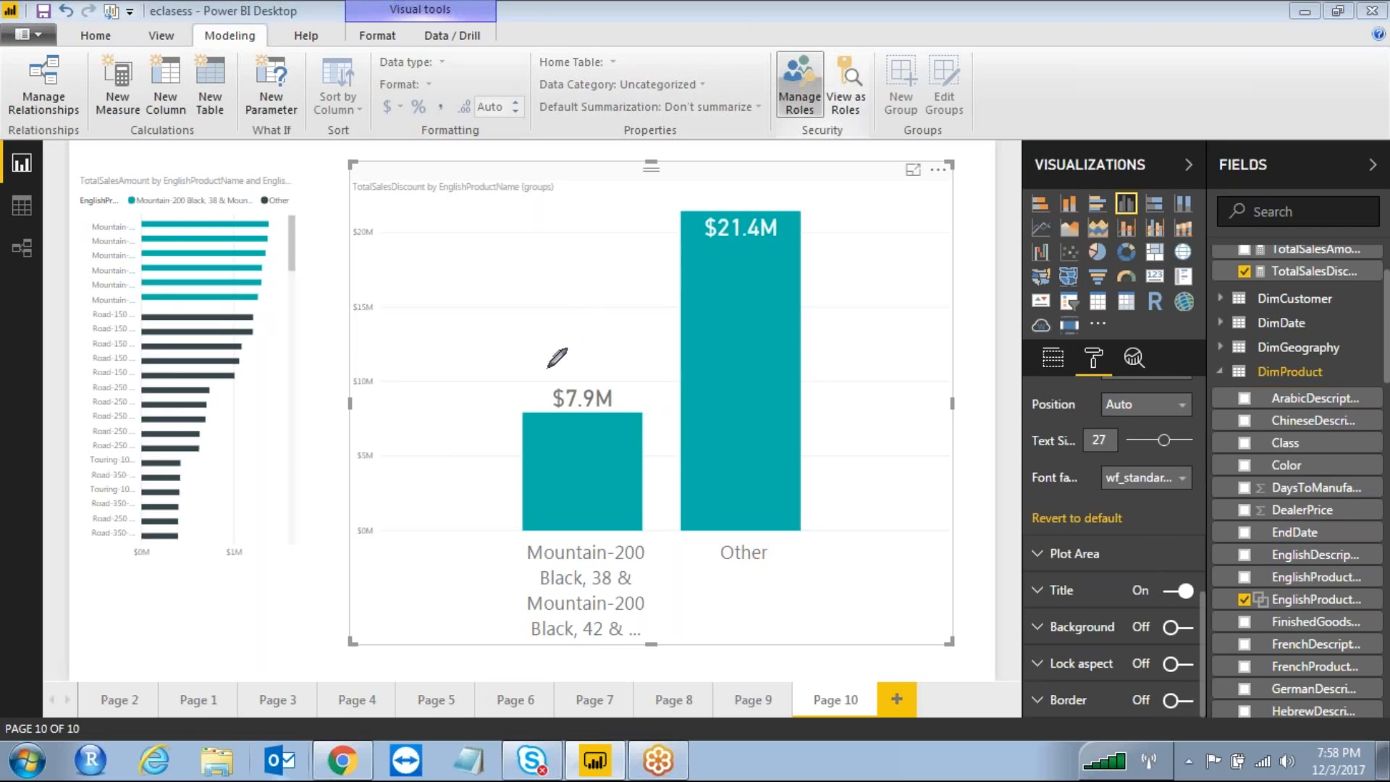
mouse_move(346, 185)
mouse_down()
mouse_move(367, 652)
mouse_move(941, 600)
mouse_move(933, 155)
mouse_move(413, 150)
mouse_move(353, 168)
mouse_up()
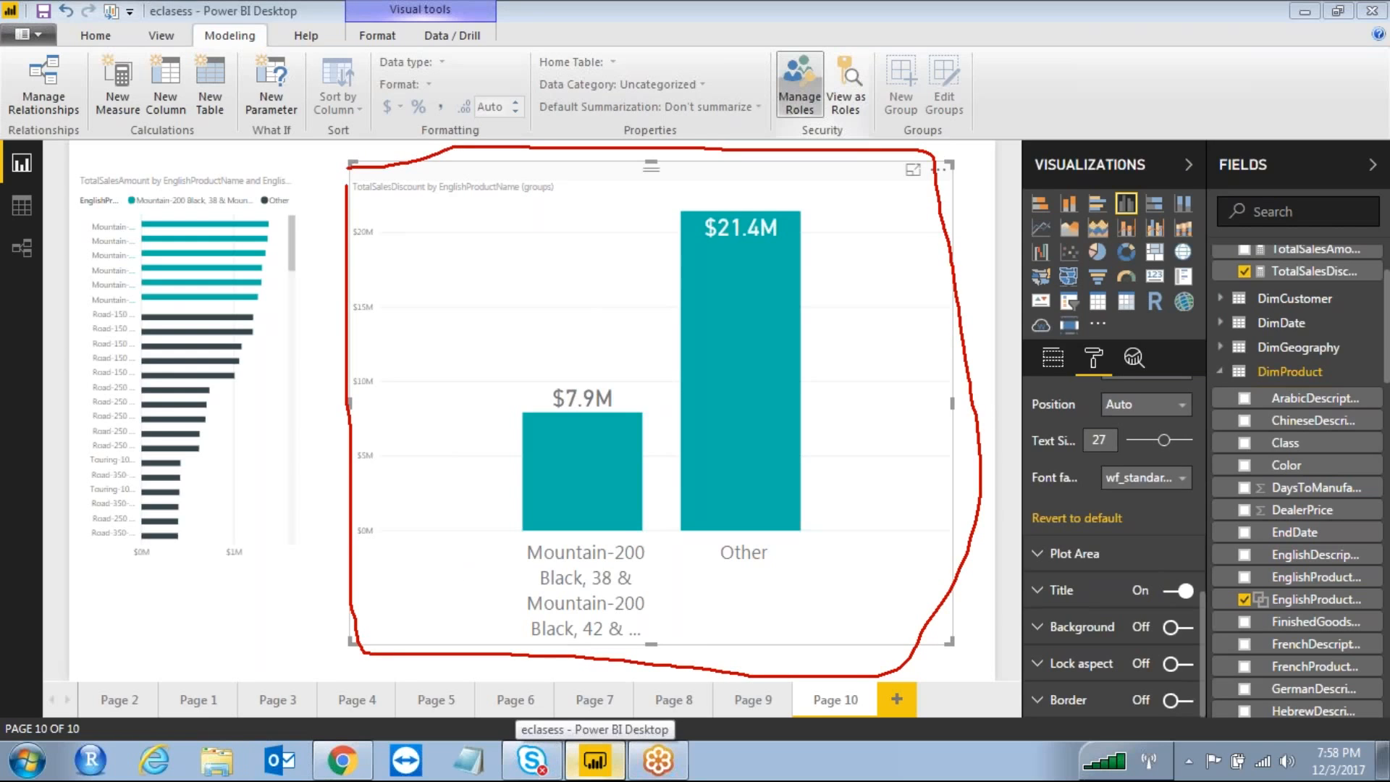
mouse_move(637, 537)
mouse_down()
mouse_move(507, 540)
mouse_move(505, 595)
mouse_up()
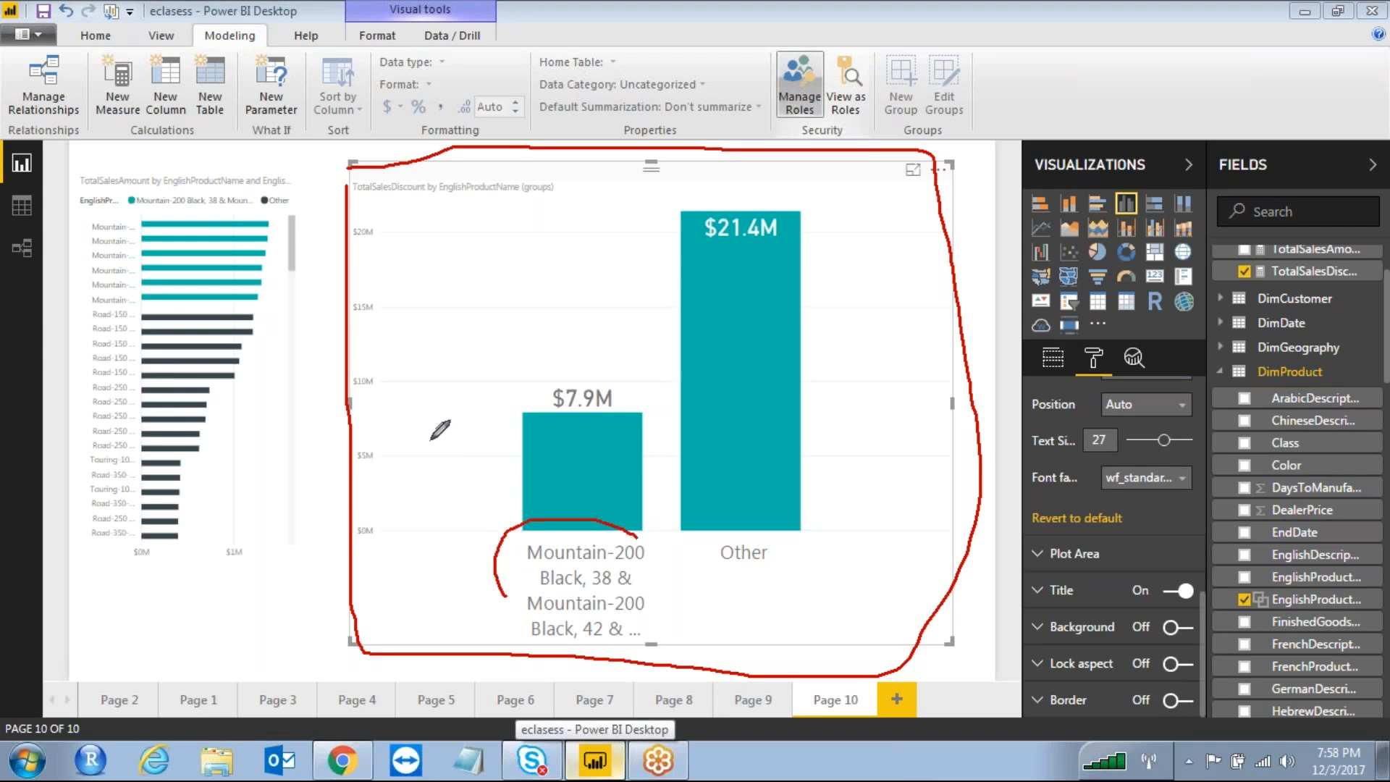
mouse_move(186, 236)
mouse_down()
mouse_move(204, 228)
mouse_move(225, 245)
mouse_move(239, 293)
mouse_up()
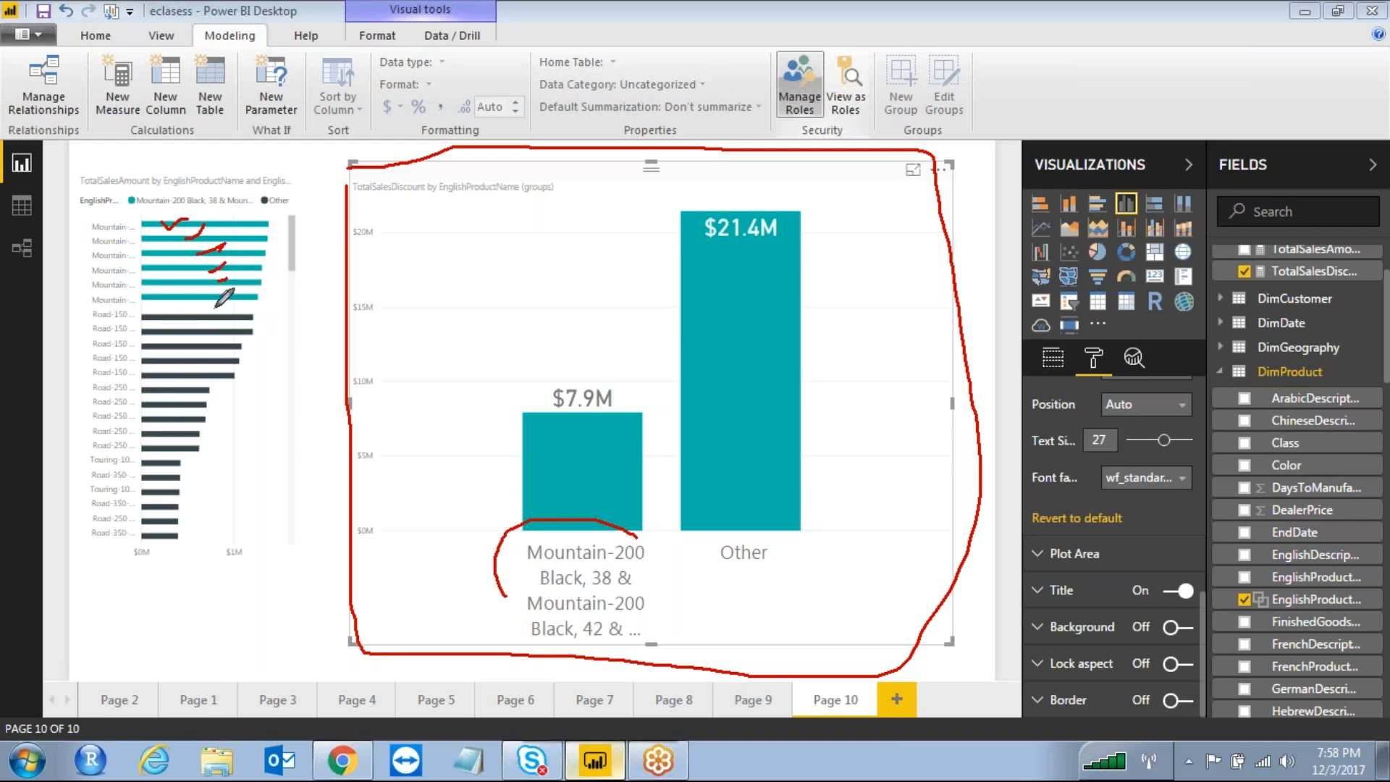
mouse_move(622, 521)
mouse_down()
mouse_move(498, 625)
mouse_move(684, 666)
mouse_move(637, 532)
mouse_up()
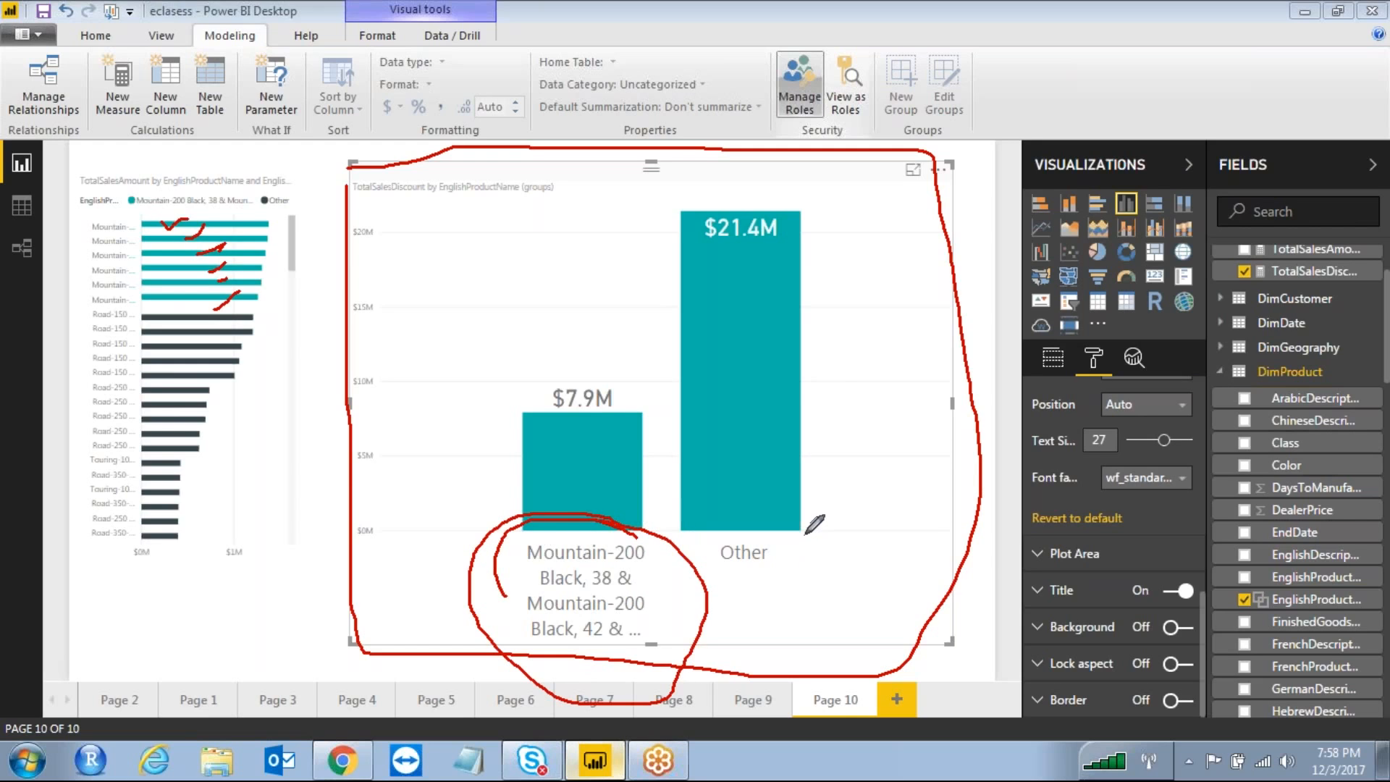
mouse_move(788, 515)
mouse_down()
mouse_move(713, 576)
mouse_move(787, 515)
mouse_up()
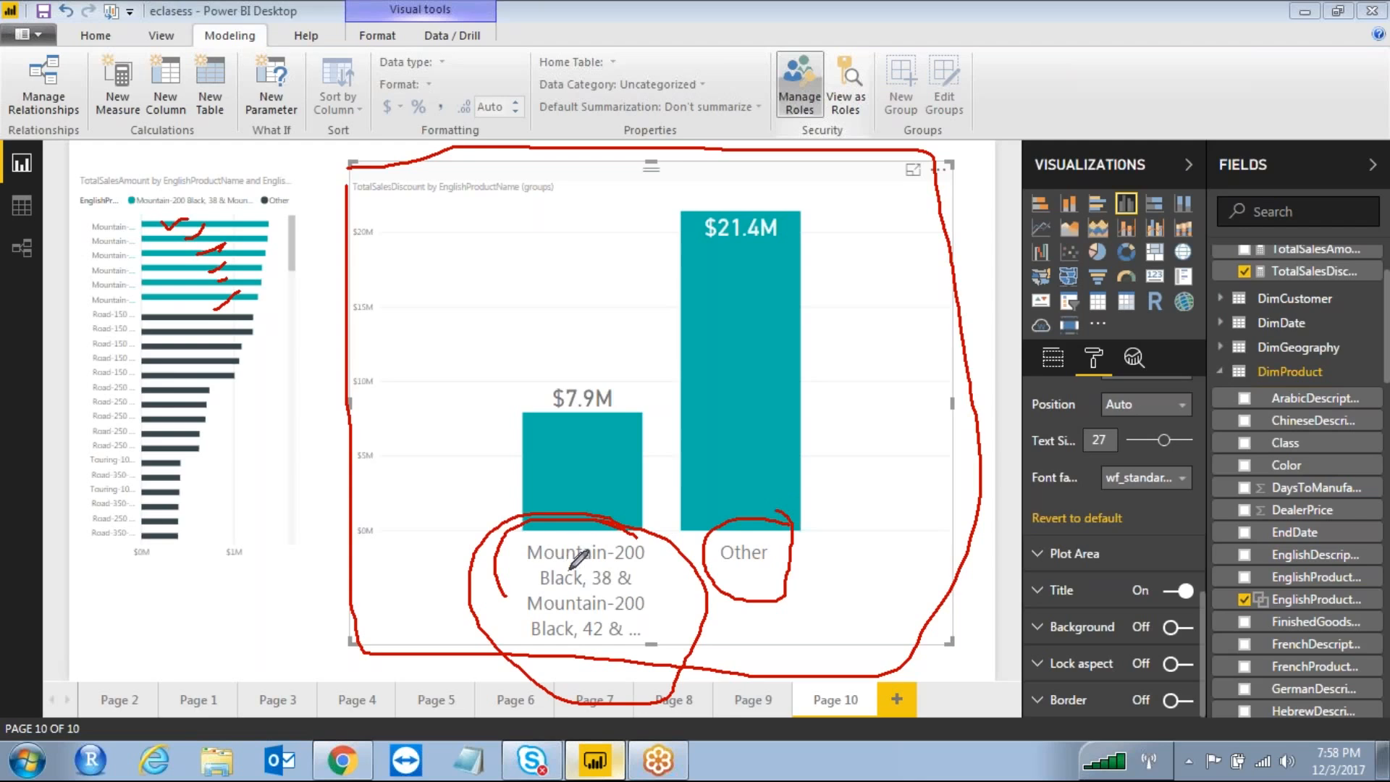
mouse_move(622, 352)
mouse_down()
mouse_move(586, 437)
mouse_move(637, 378)
mouse_up()
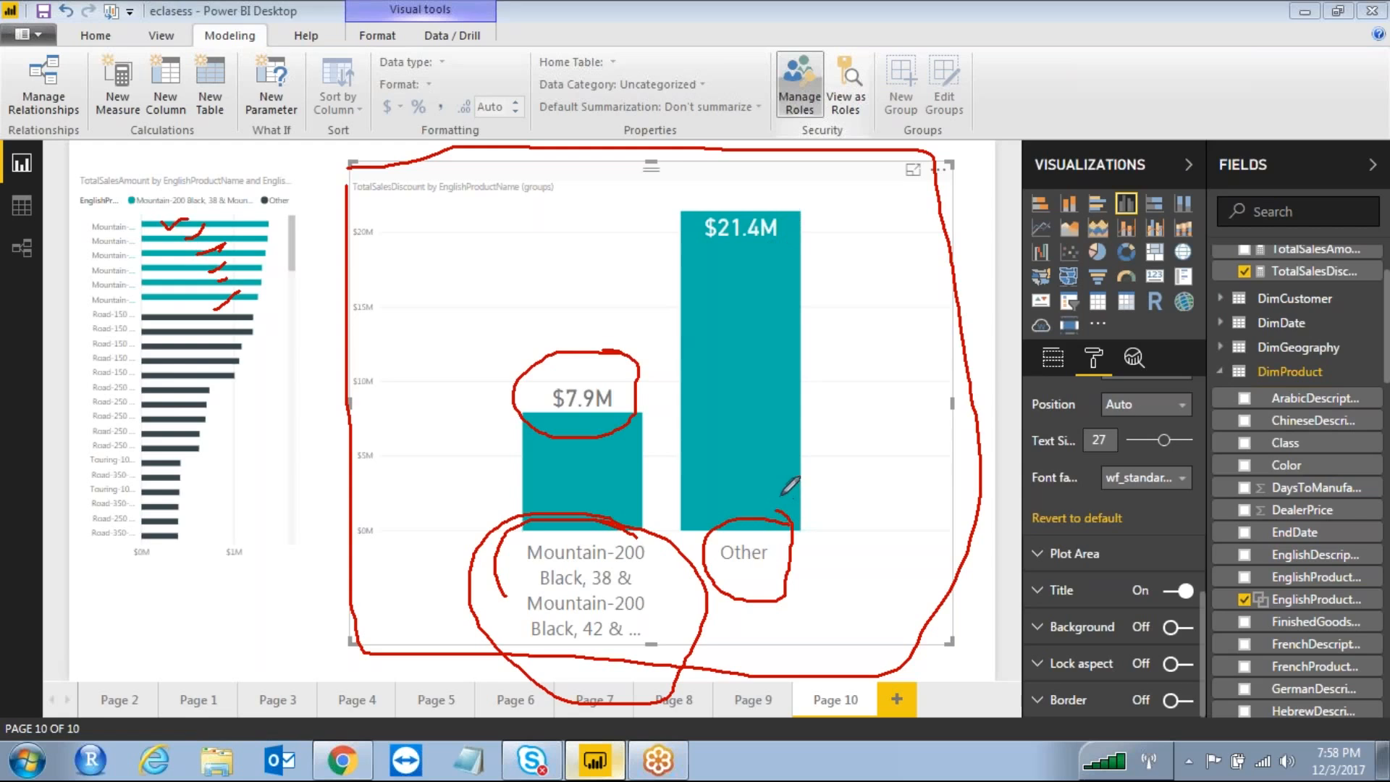
mouse_move(743, 191)
mouse_down()
mouse_move(816, 231)
mouse_move(776, 183)
mouse_up()
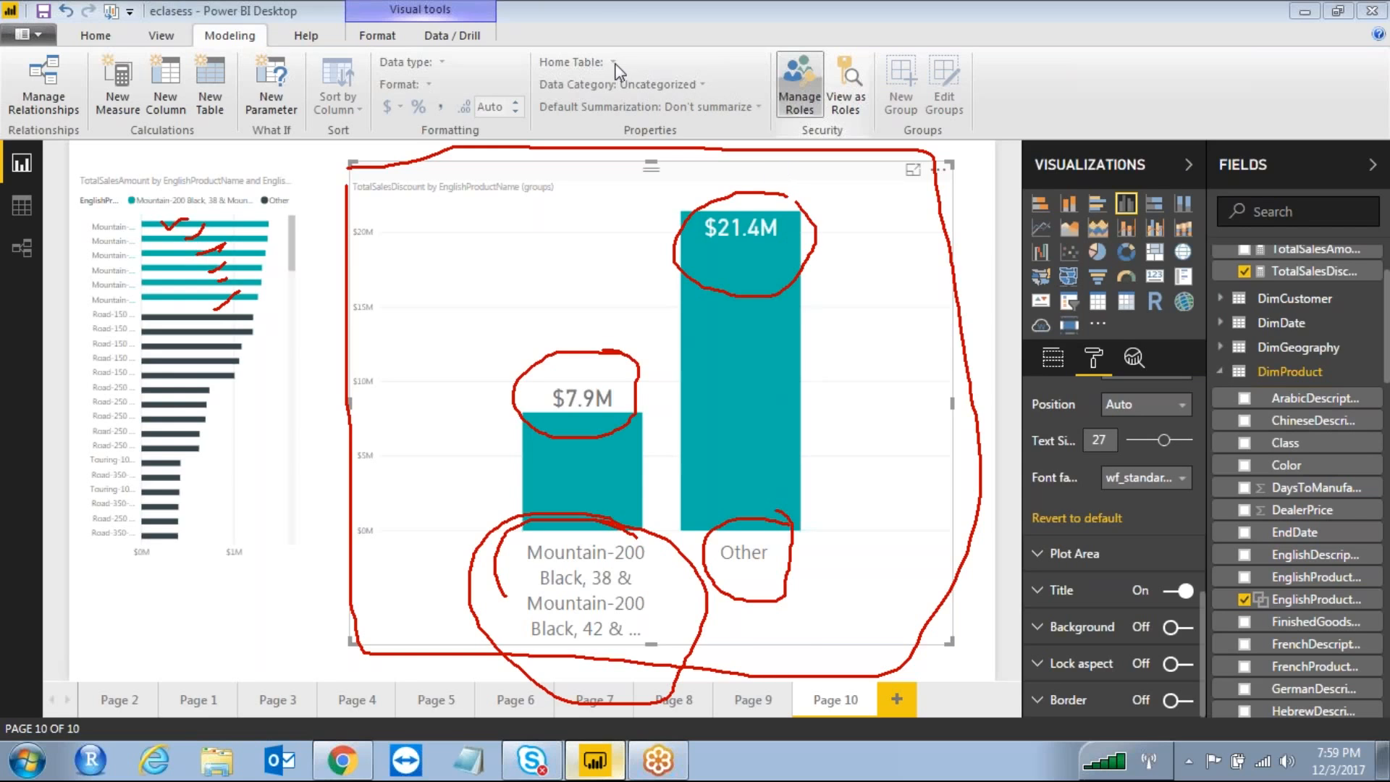
click(807, 63)
Delete the TotalSalesDiscount column chart and enlarge the TotalSalesAmount bar chart to about half the page width
click(814, 167)
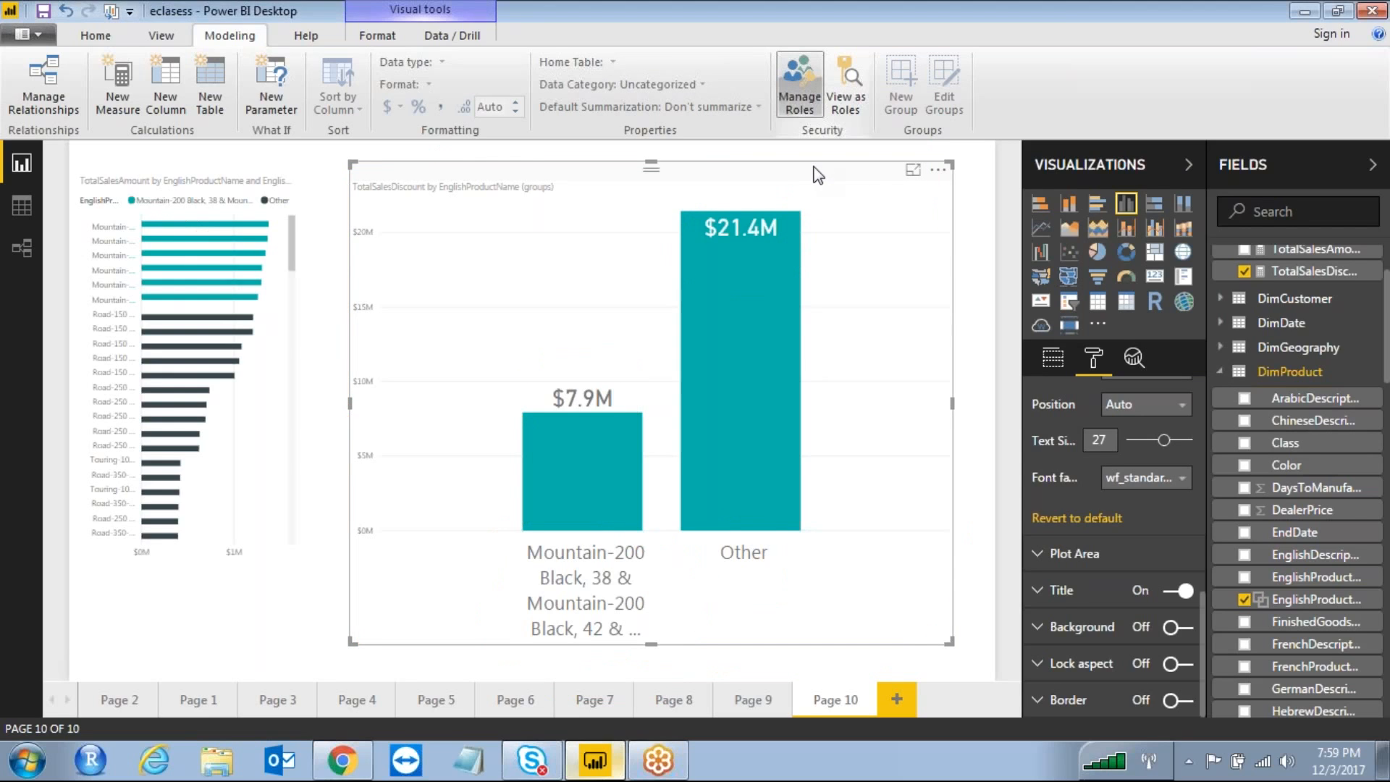
key(Delete)
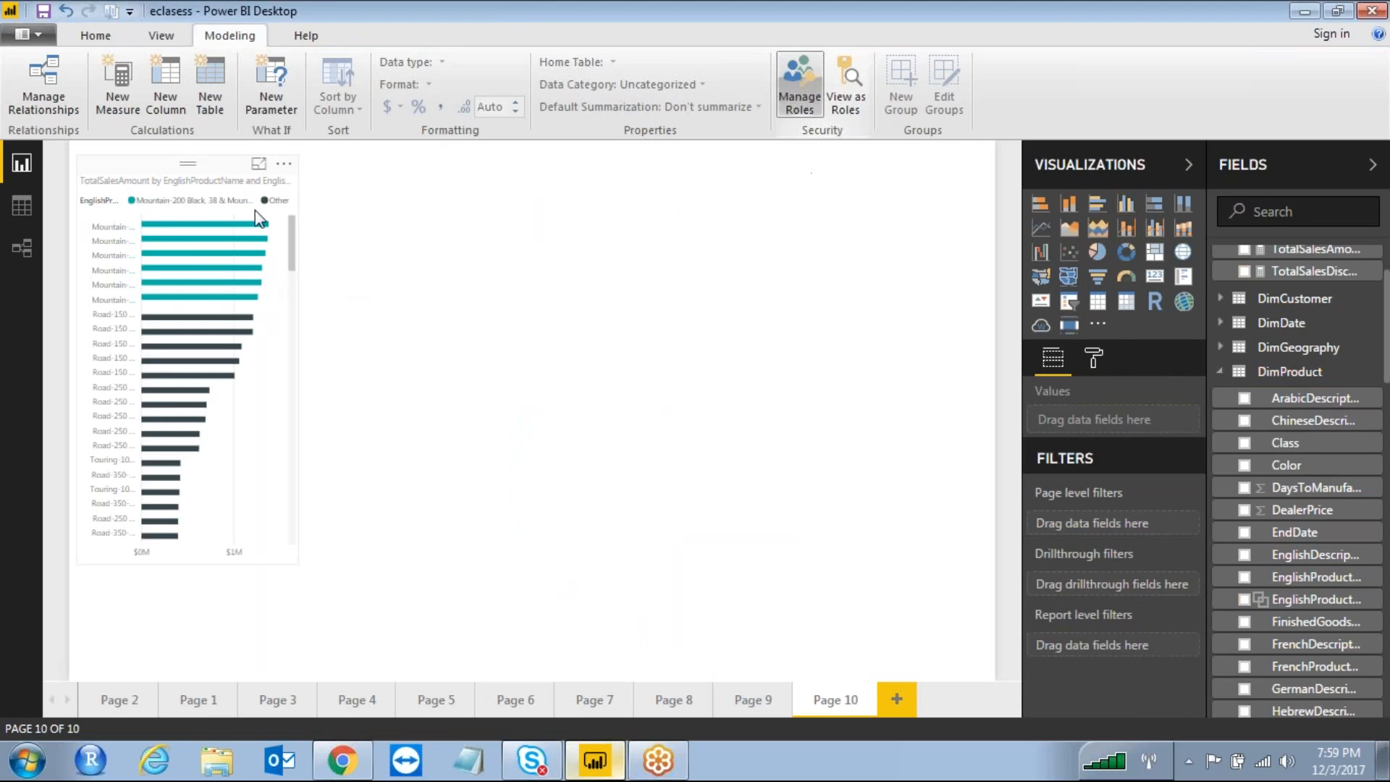
click(272, 268)
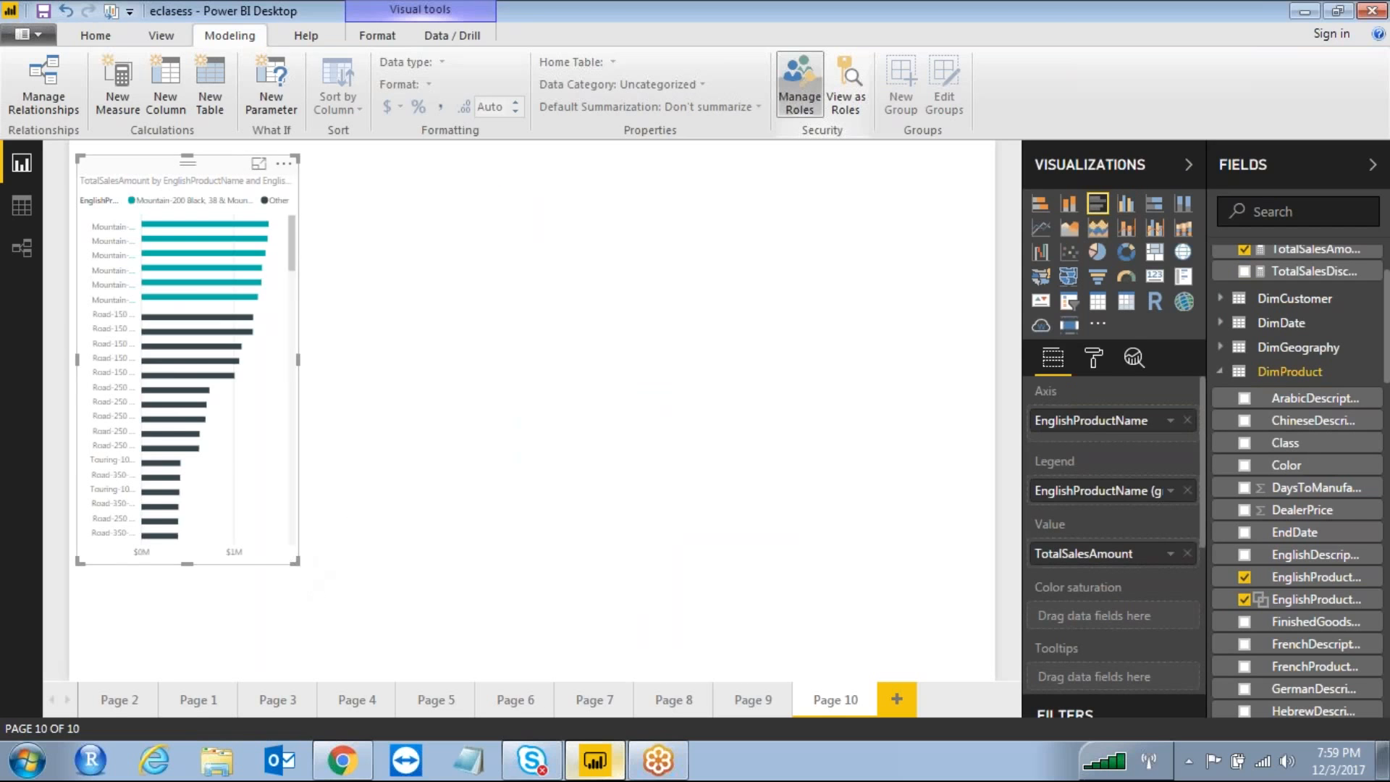
drag(297, 562, 527, 661)
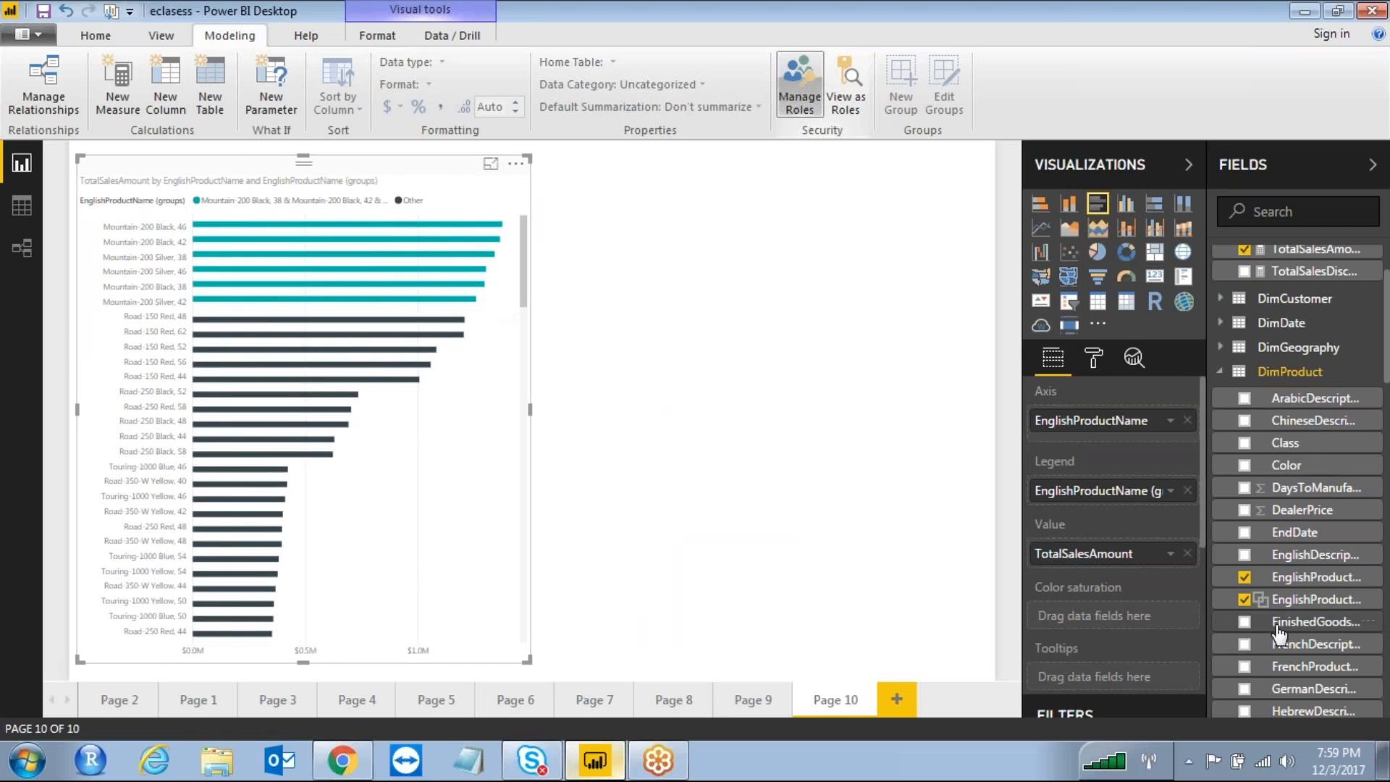
Open the group settings of the EnglishProductName (groups) field in DimProduct and close them without changes
click(1314, 600)
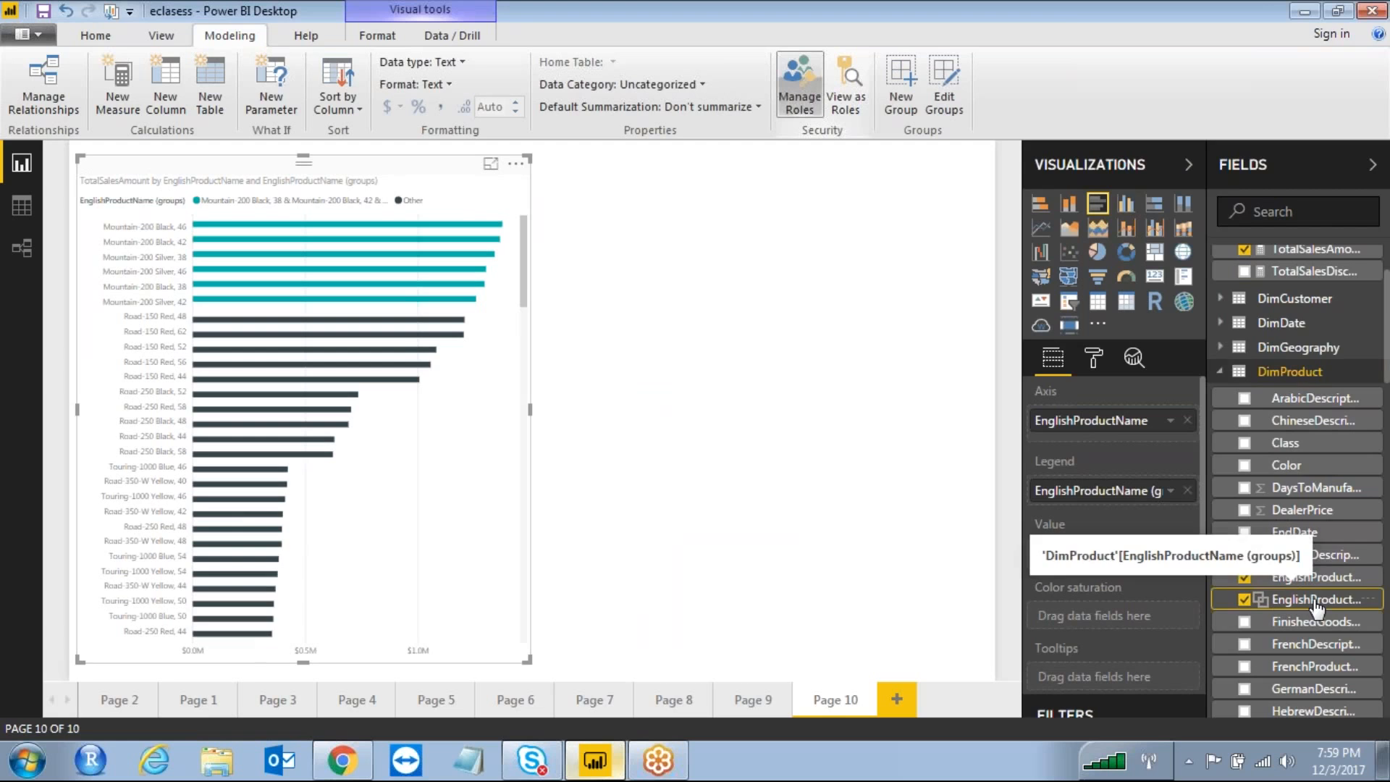
scroll(1295, 470, up, 3)
click(1220, 474)
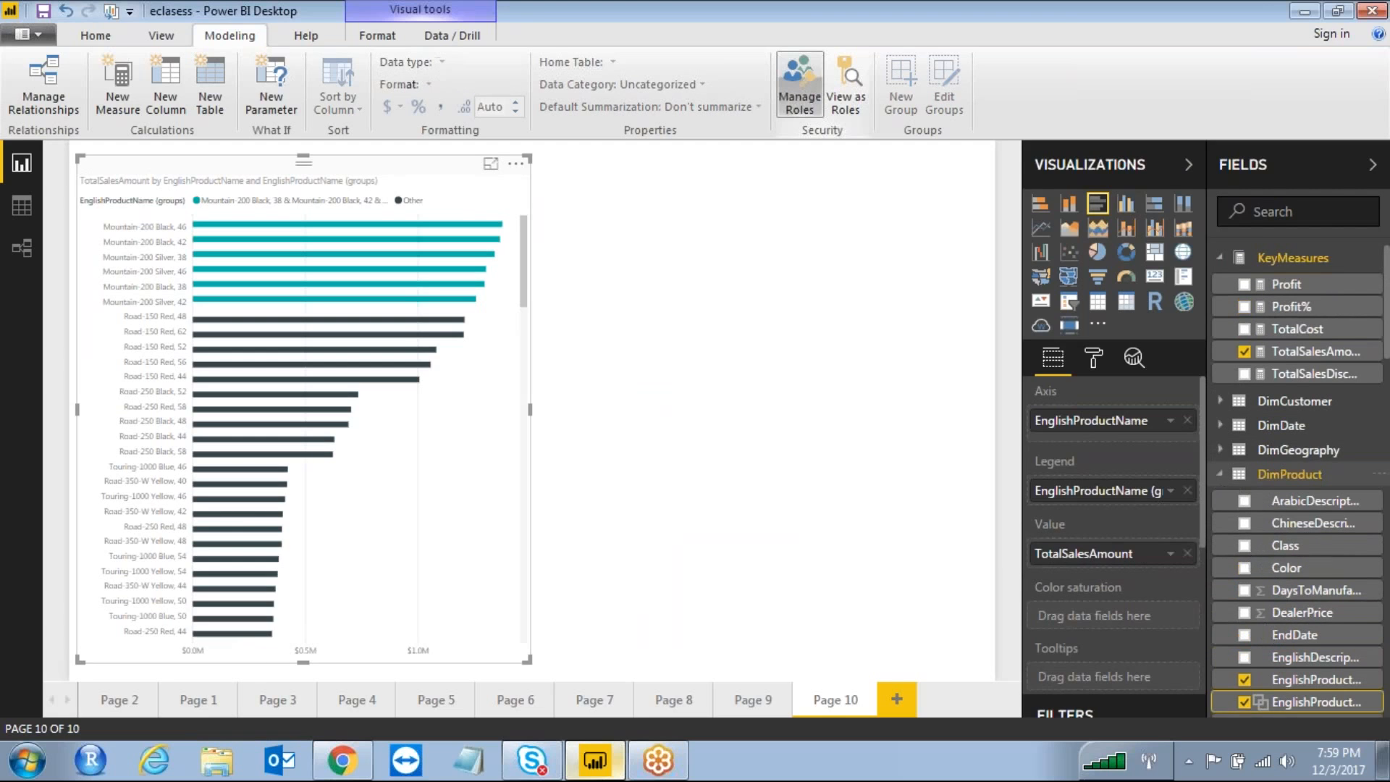
click(1219, 474)
scroll(1295, 572, down, 3)
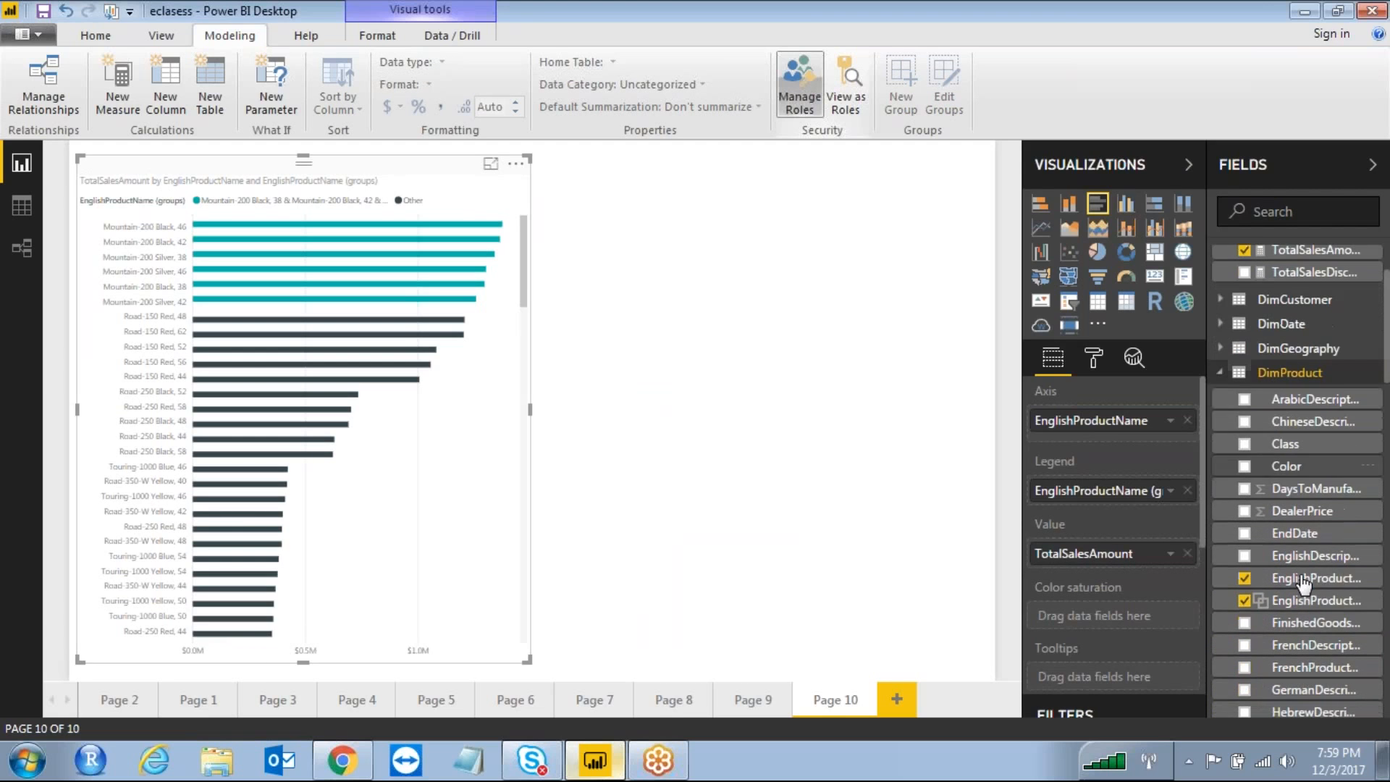
click(1332, 600)
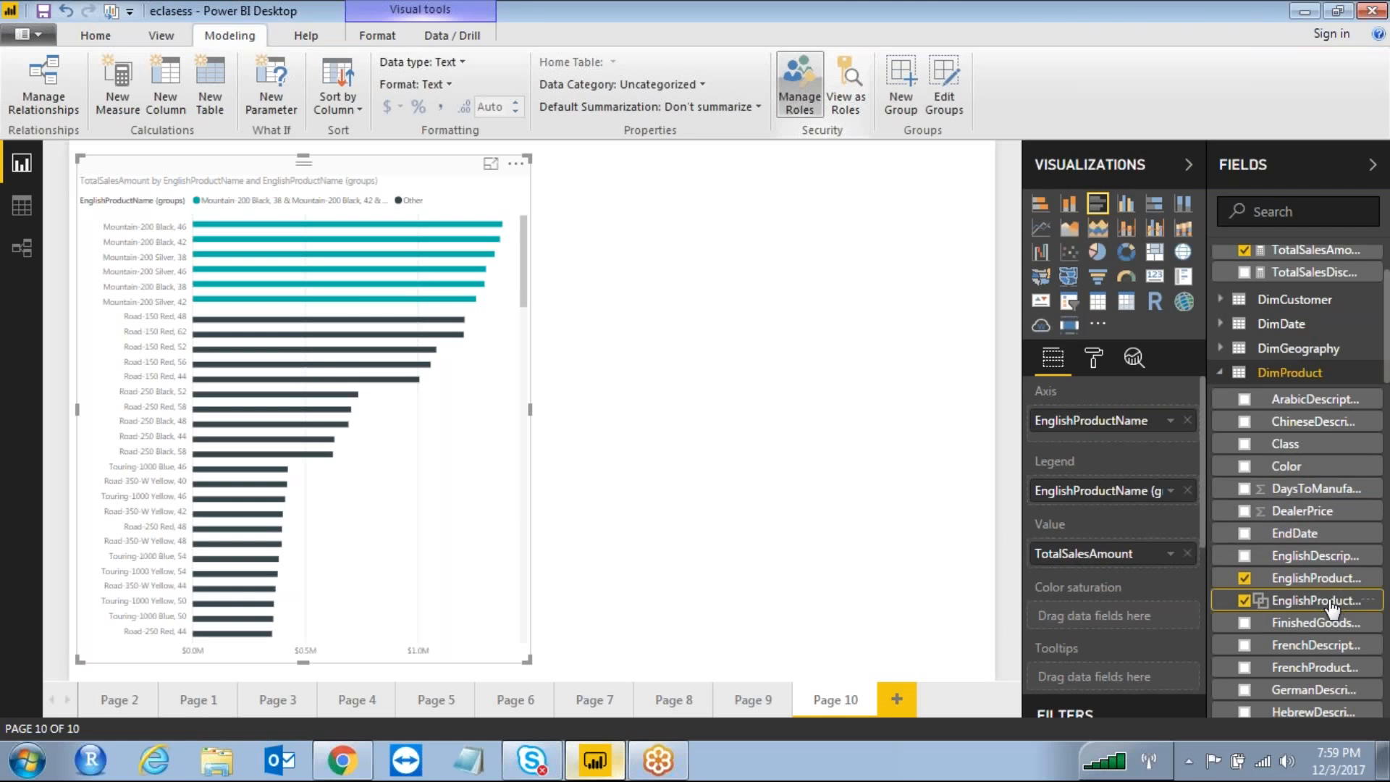
click(942, 101)
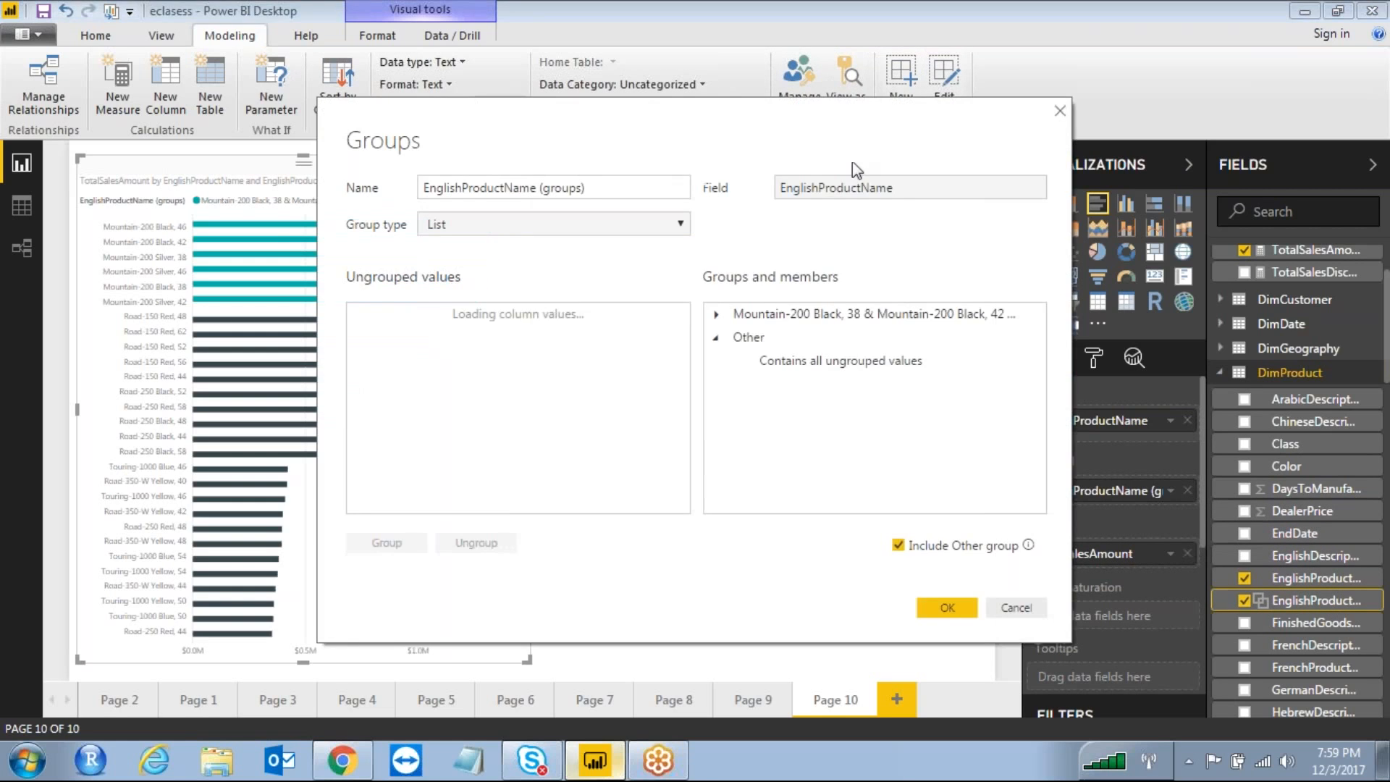
click(1060, 113)
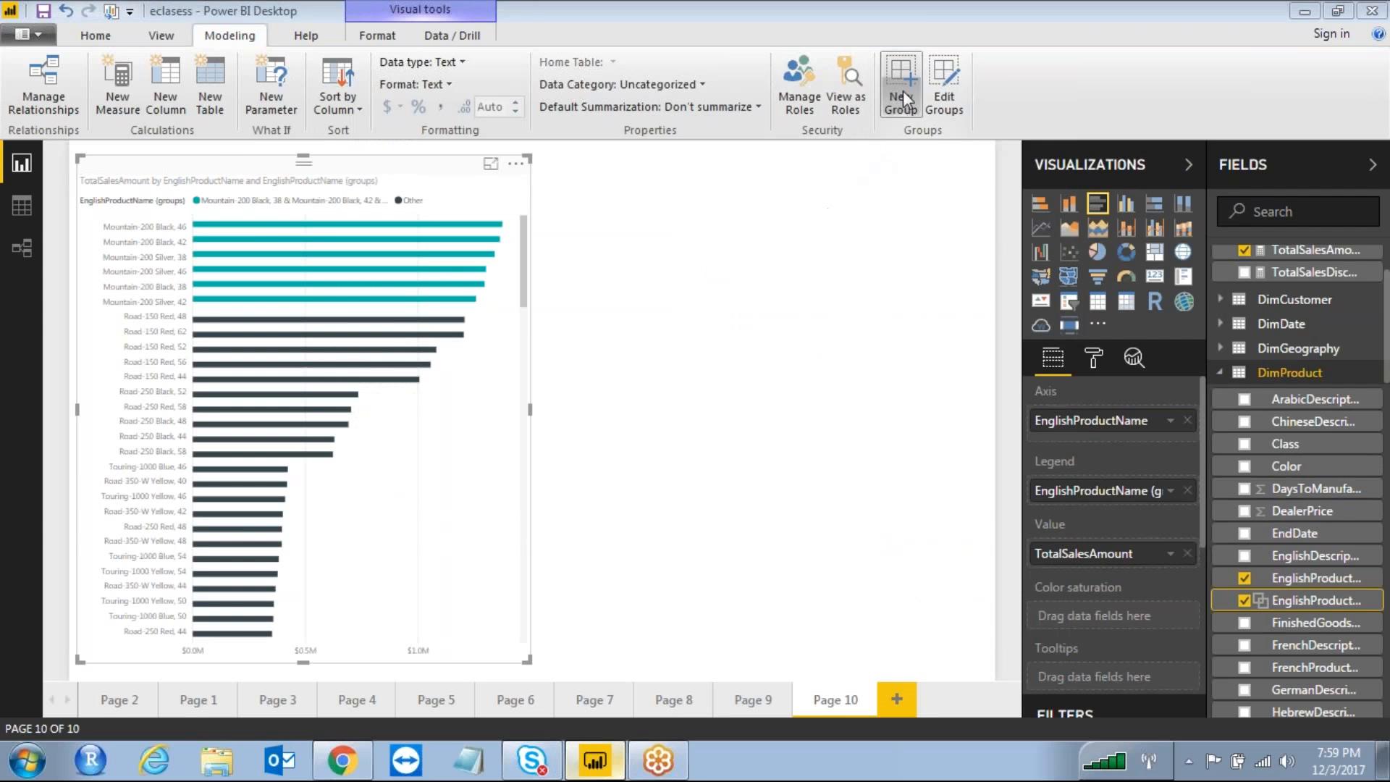
Select the Road-150 Red, 52, Road-250 Red, 58, Road-150 Red, 62 and Road-150 Red, 48 bars, and view their Group option without applying it
click(619, 272)
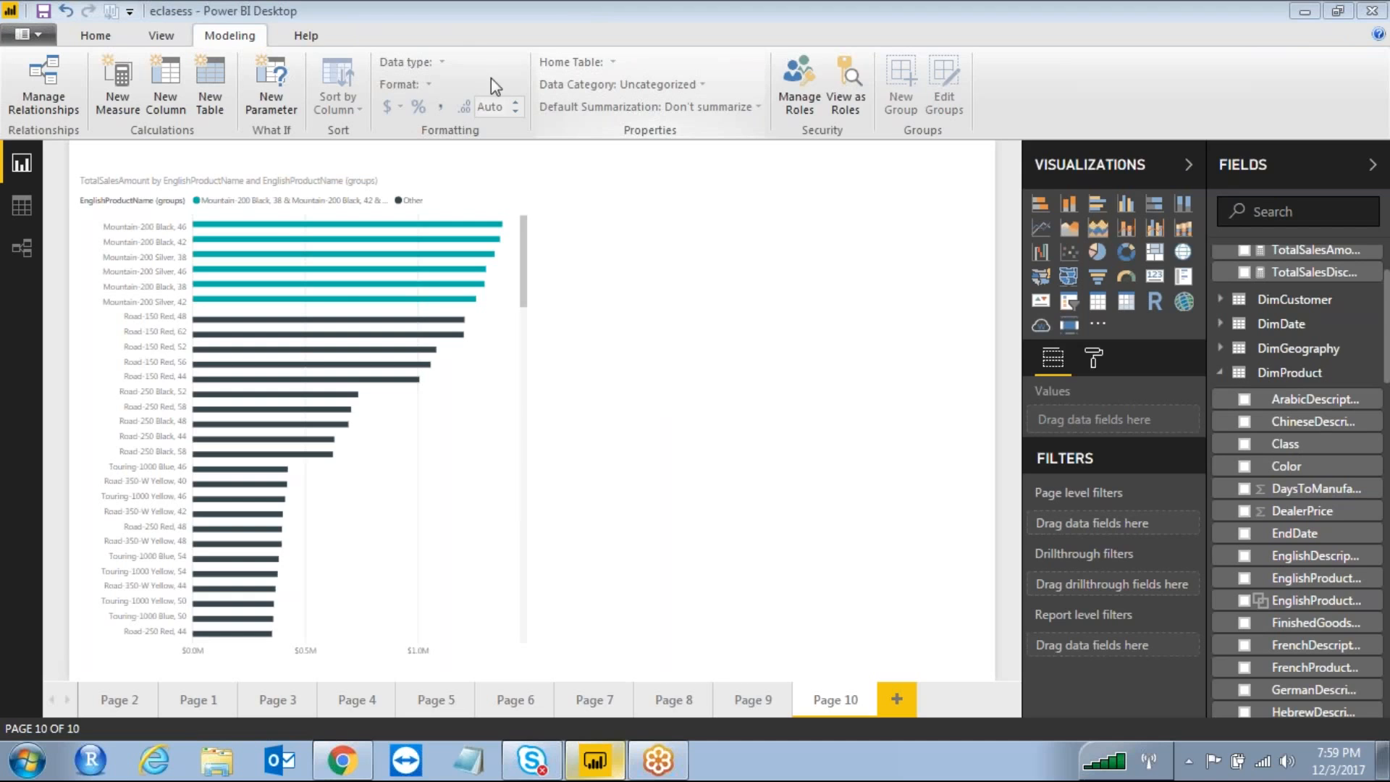
mouse_move(916, 67)
mouse_down()
mouse_move(888, 132)
mouse_move(894, 51)
mouse_up()
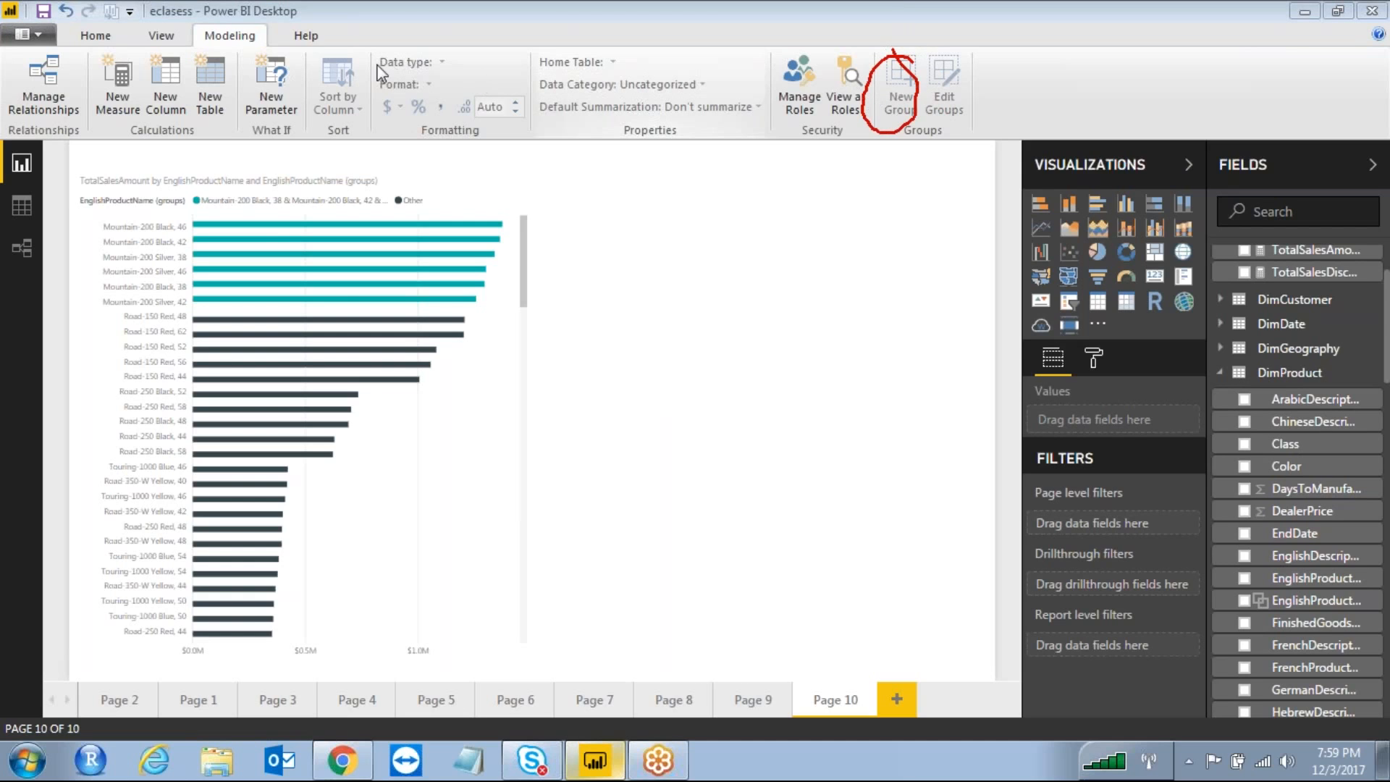
click(409, 350)
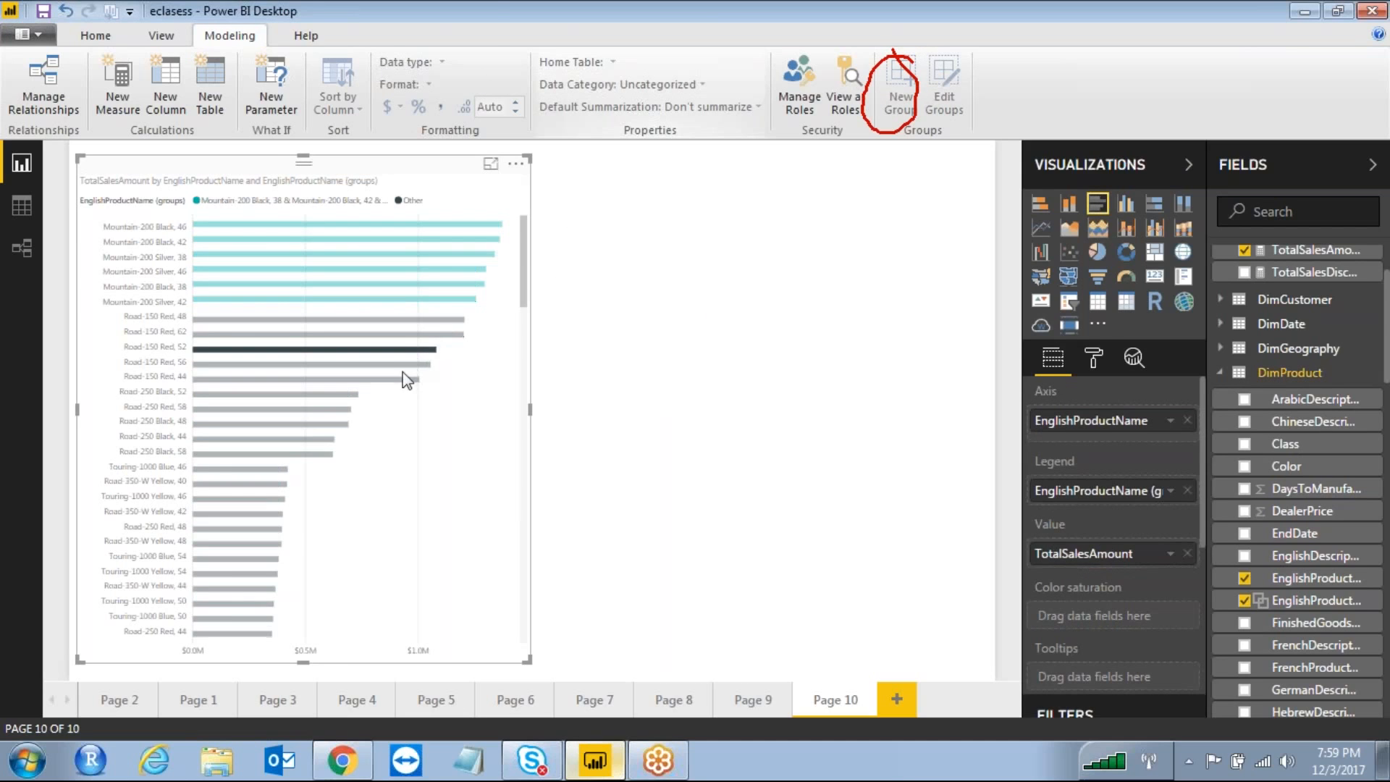
ctrl+click(311, 410)
scroll(271, 498, up, 1)
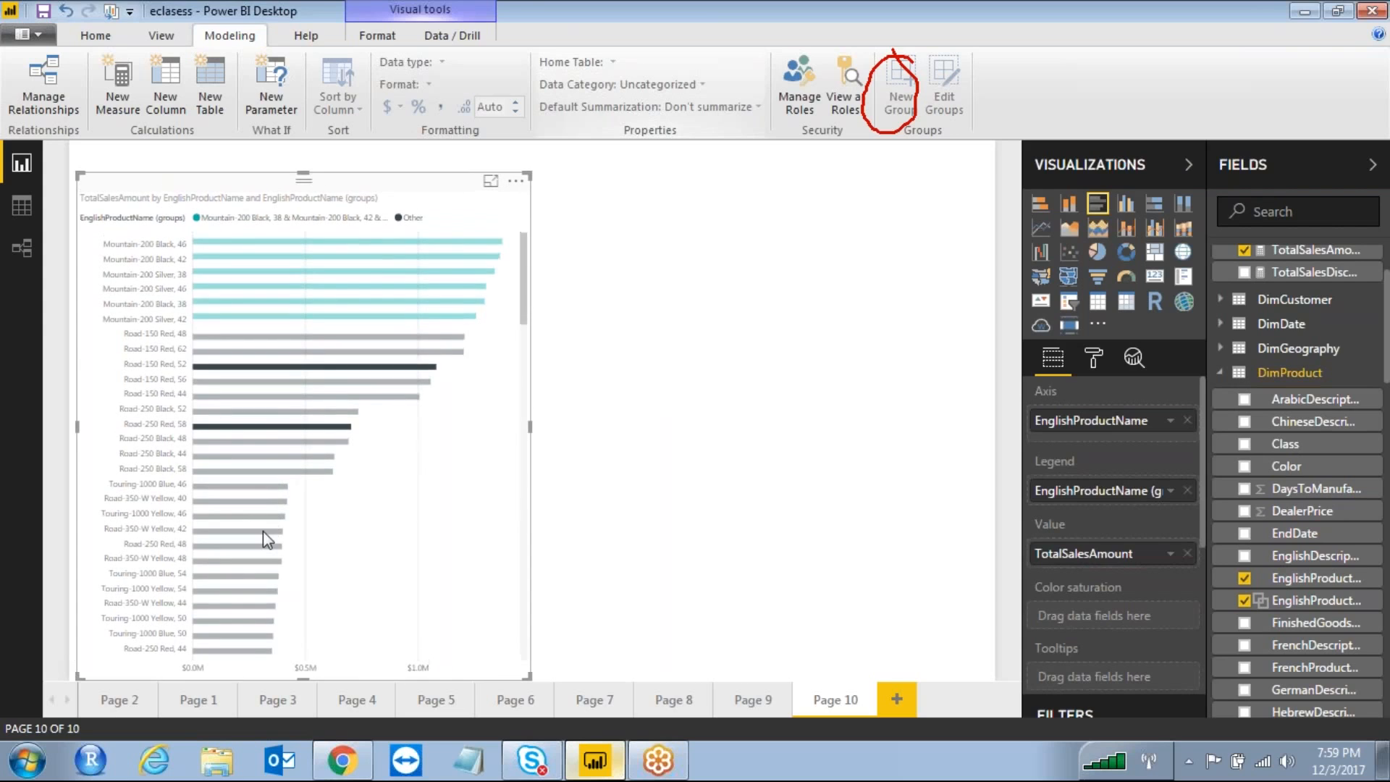
ctrl+click(326, 349)
ctrl+click(326, 339)
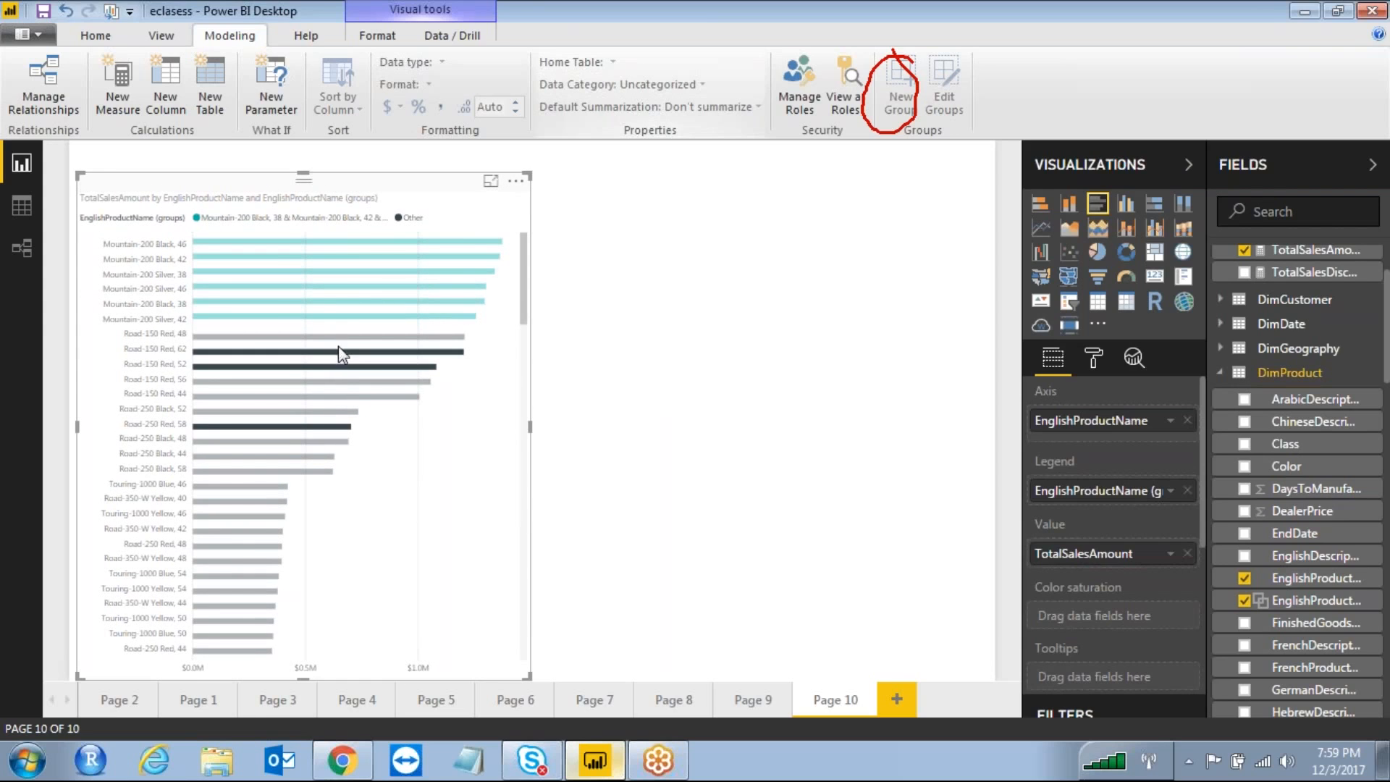
right_click(375, 348)
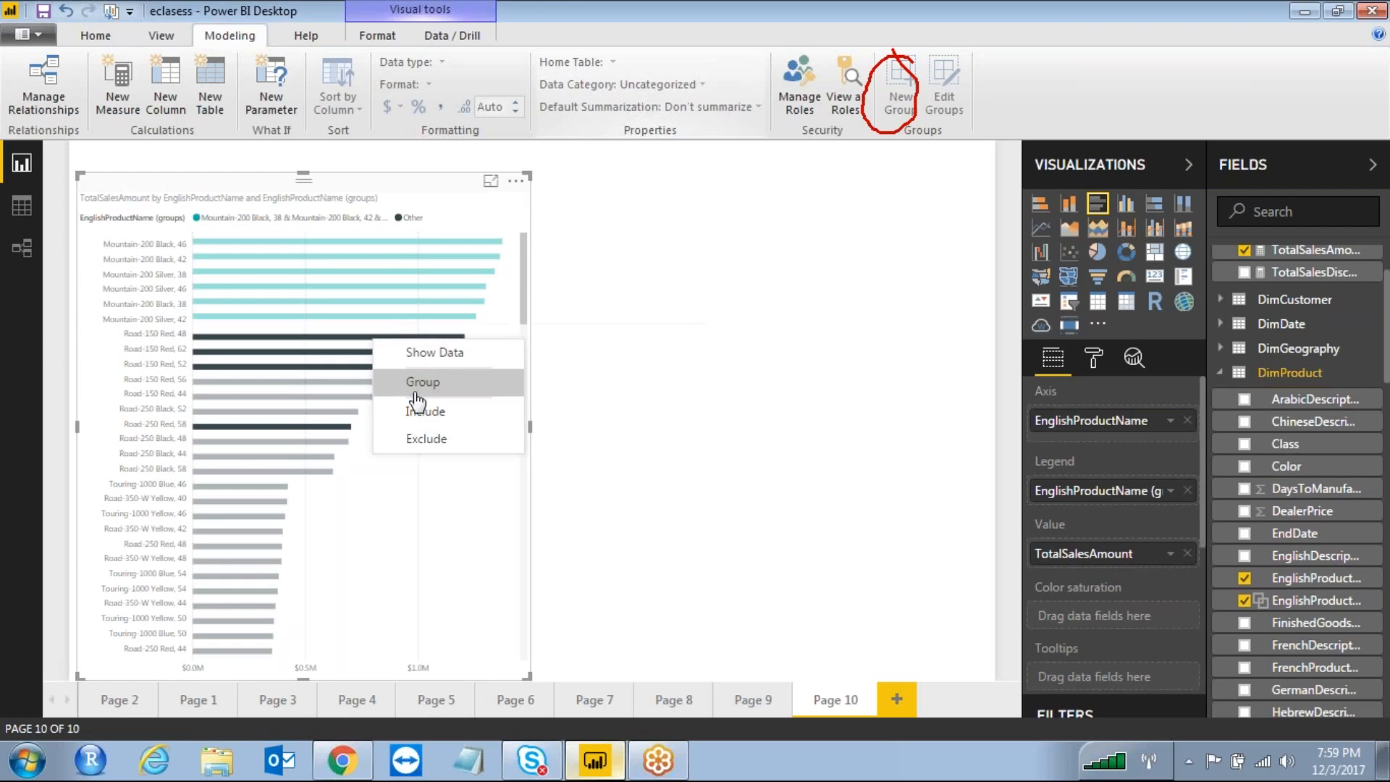
click(937, 184)
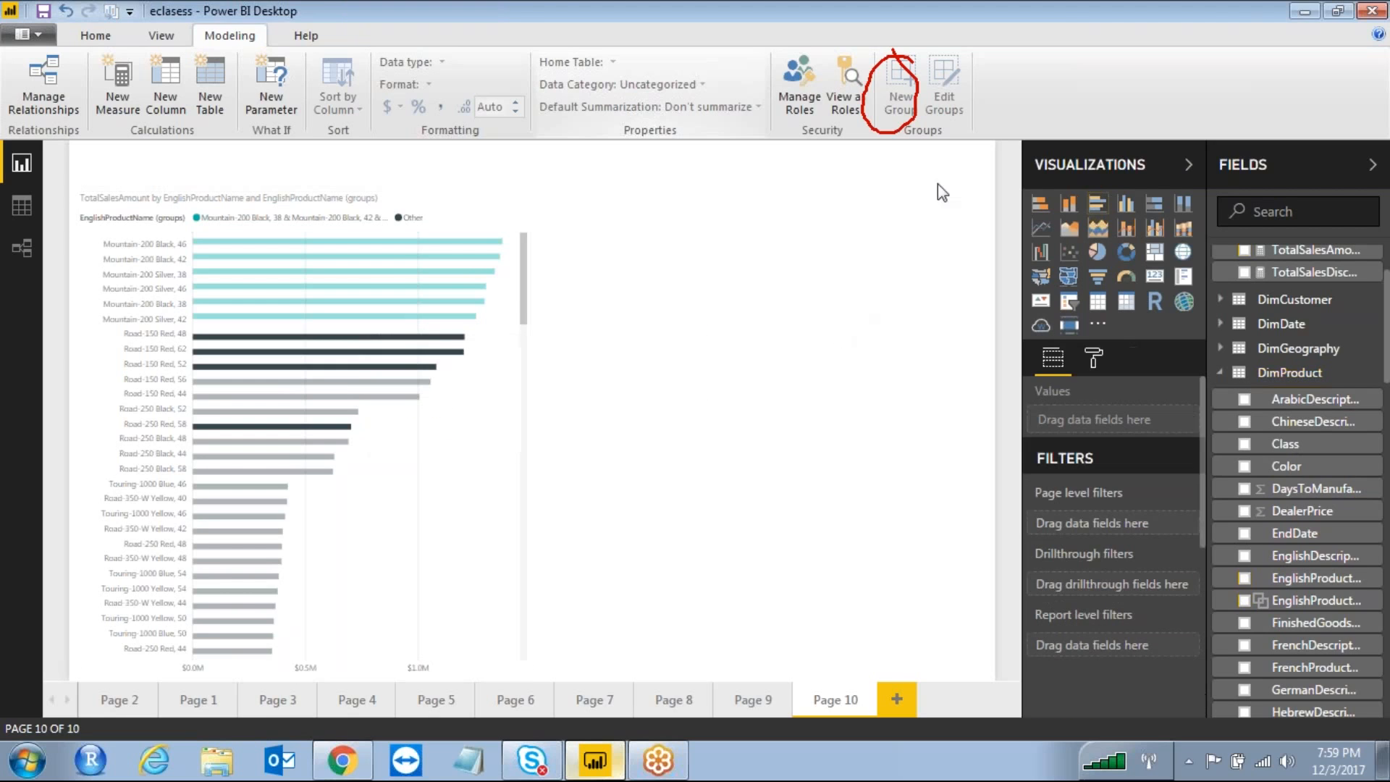
Open the new group settings for the EnglishProductName (groups) field in DimProduct and close them without creating a group
scroll(1221, 514, up, 2)
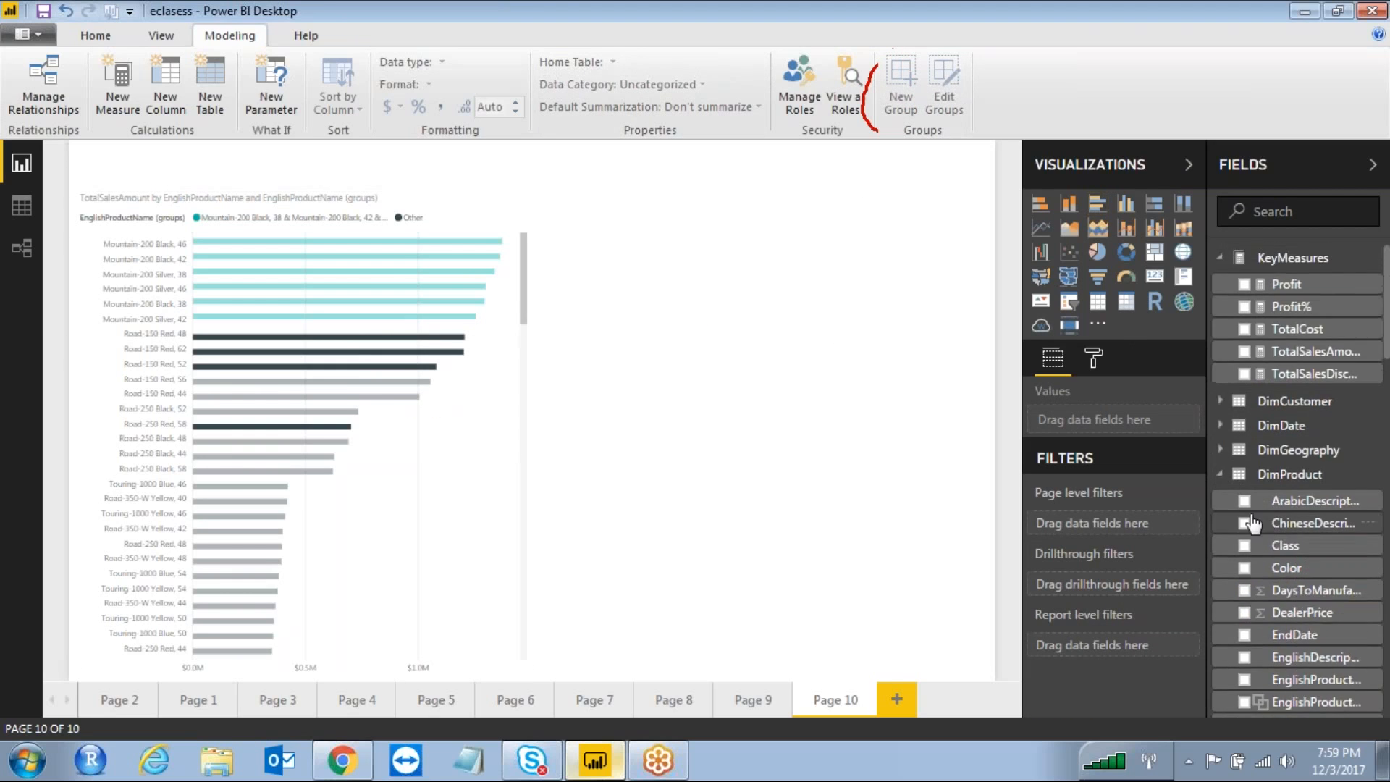
click(1221, 479)
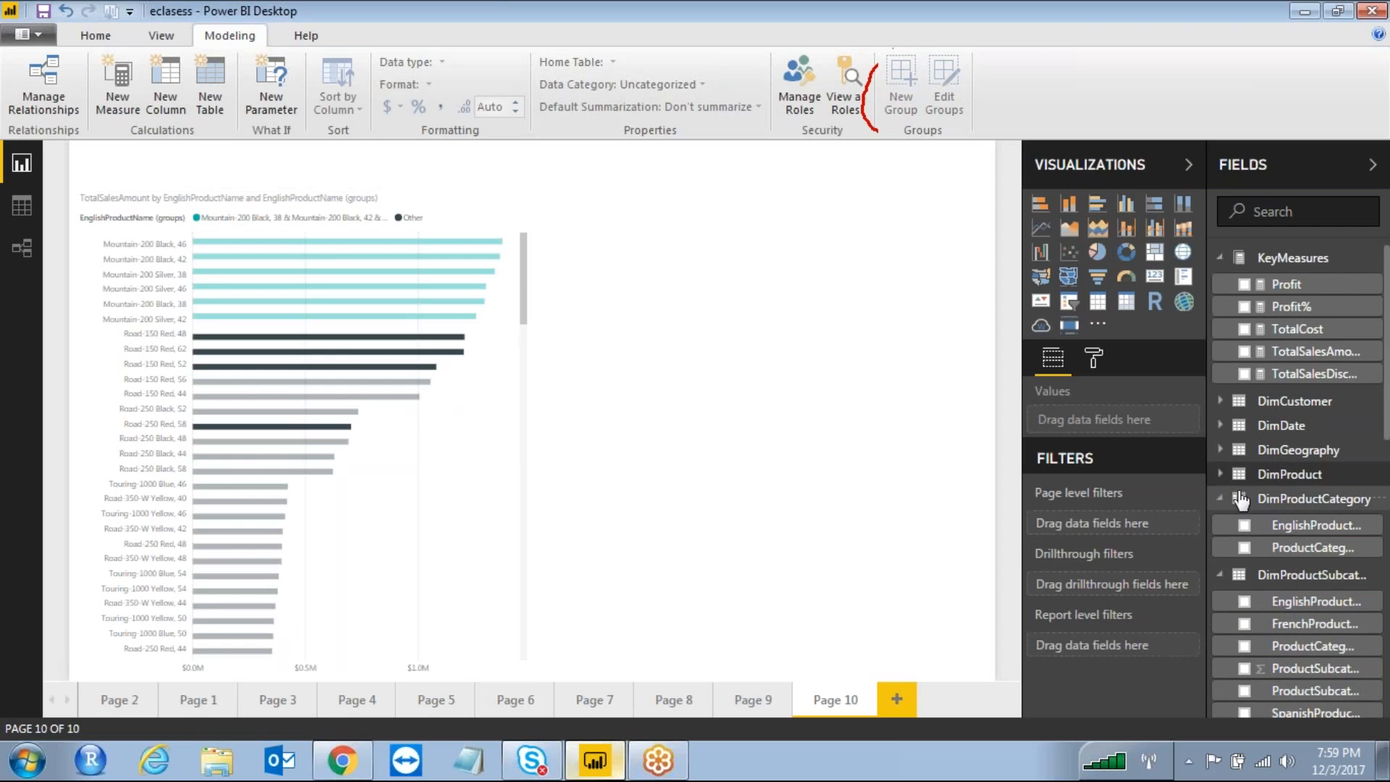
click(1222, 478)
scroll(1326, 573, down, 2)
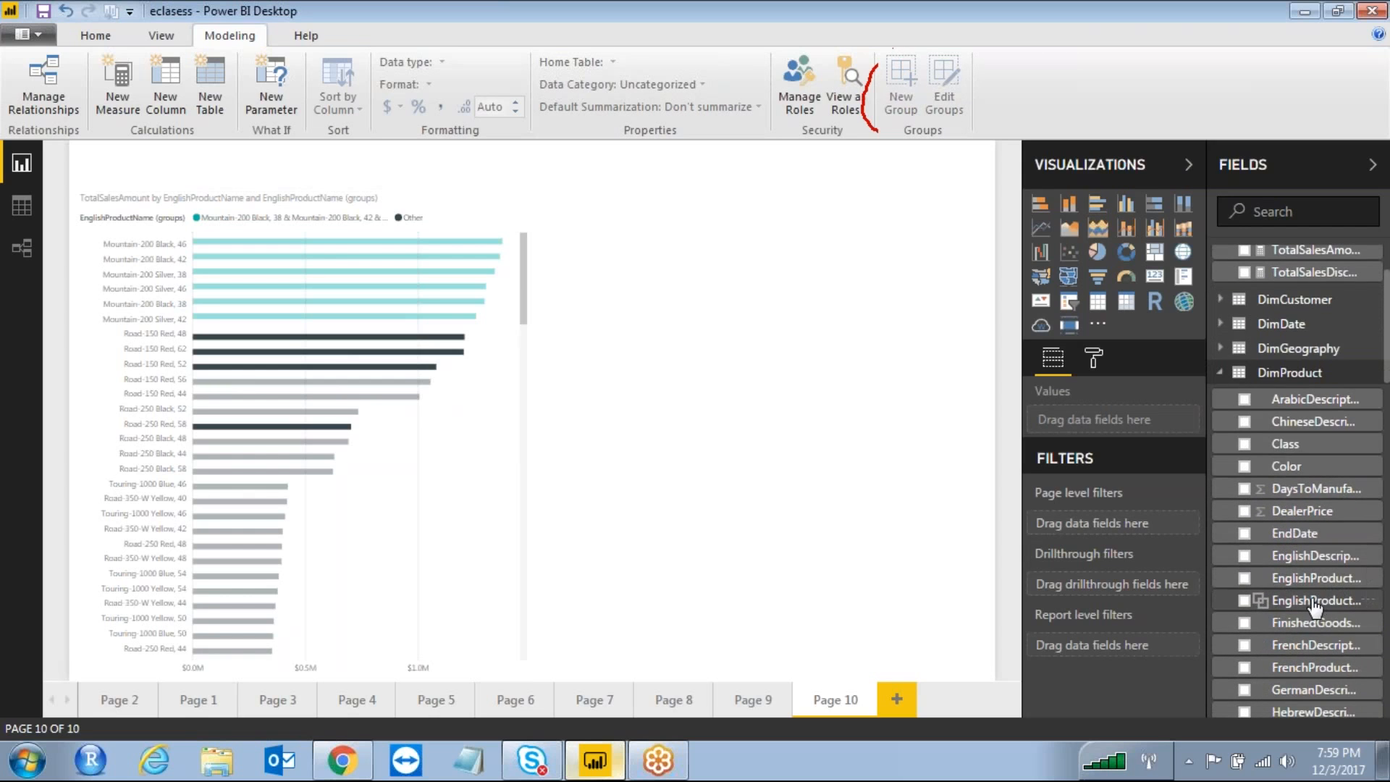
click(1315, 608)
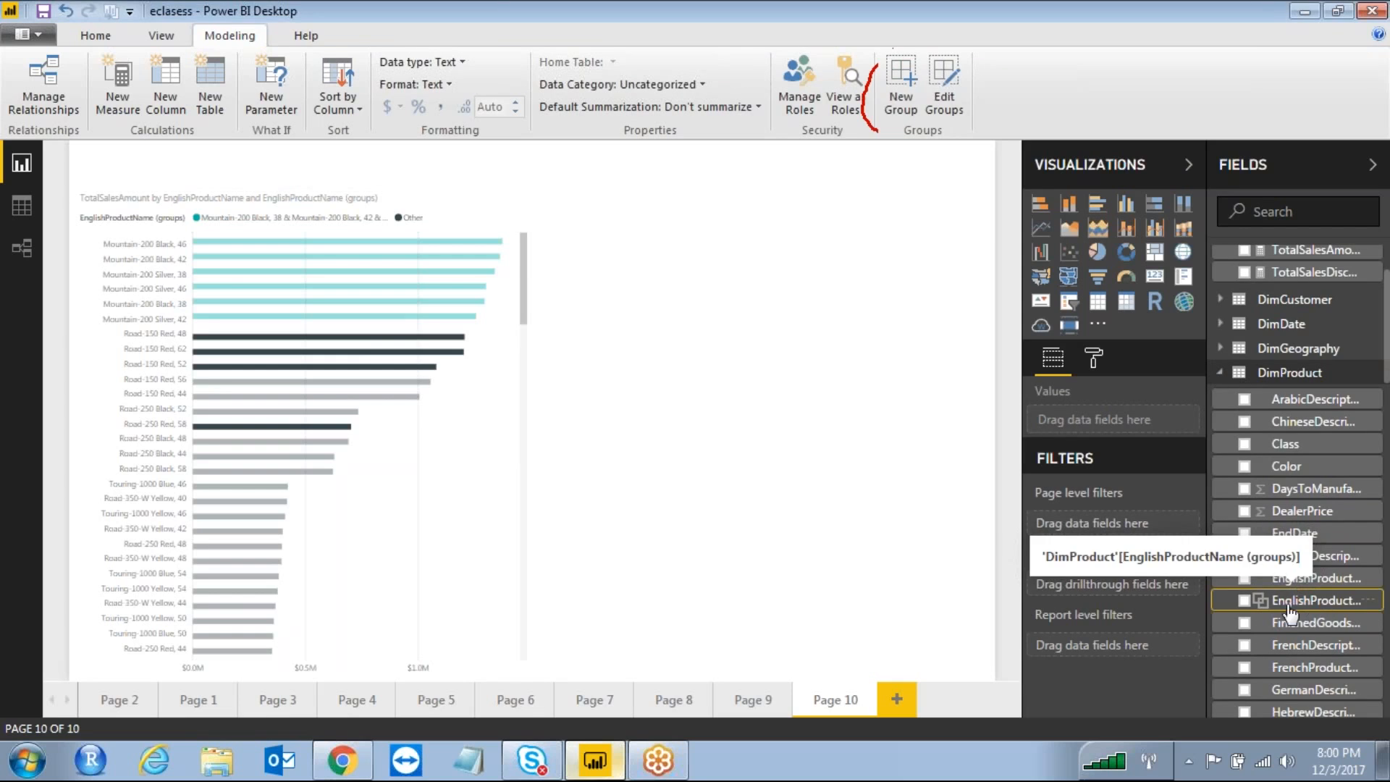
click(917, 106)
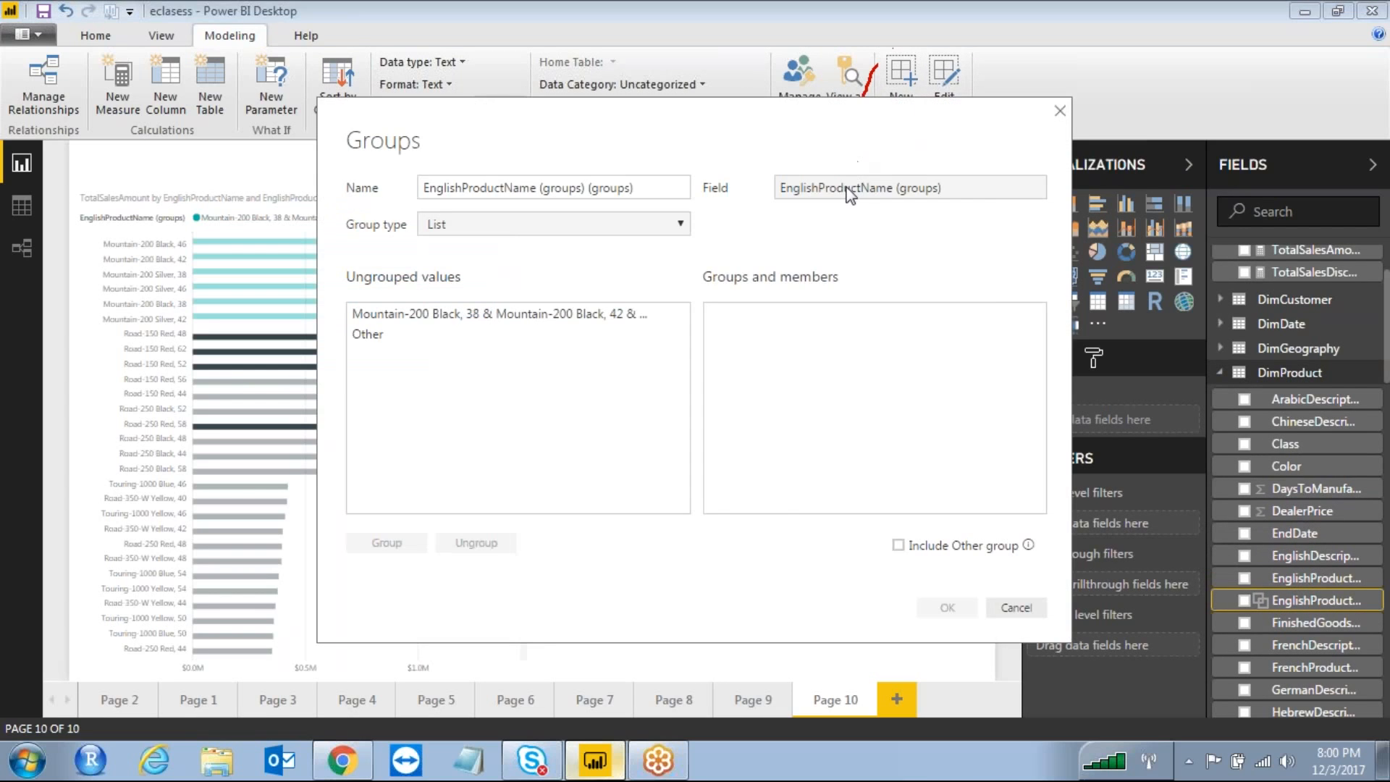
click(1017, 608)
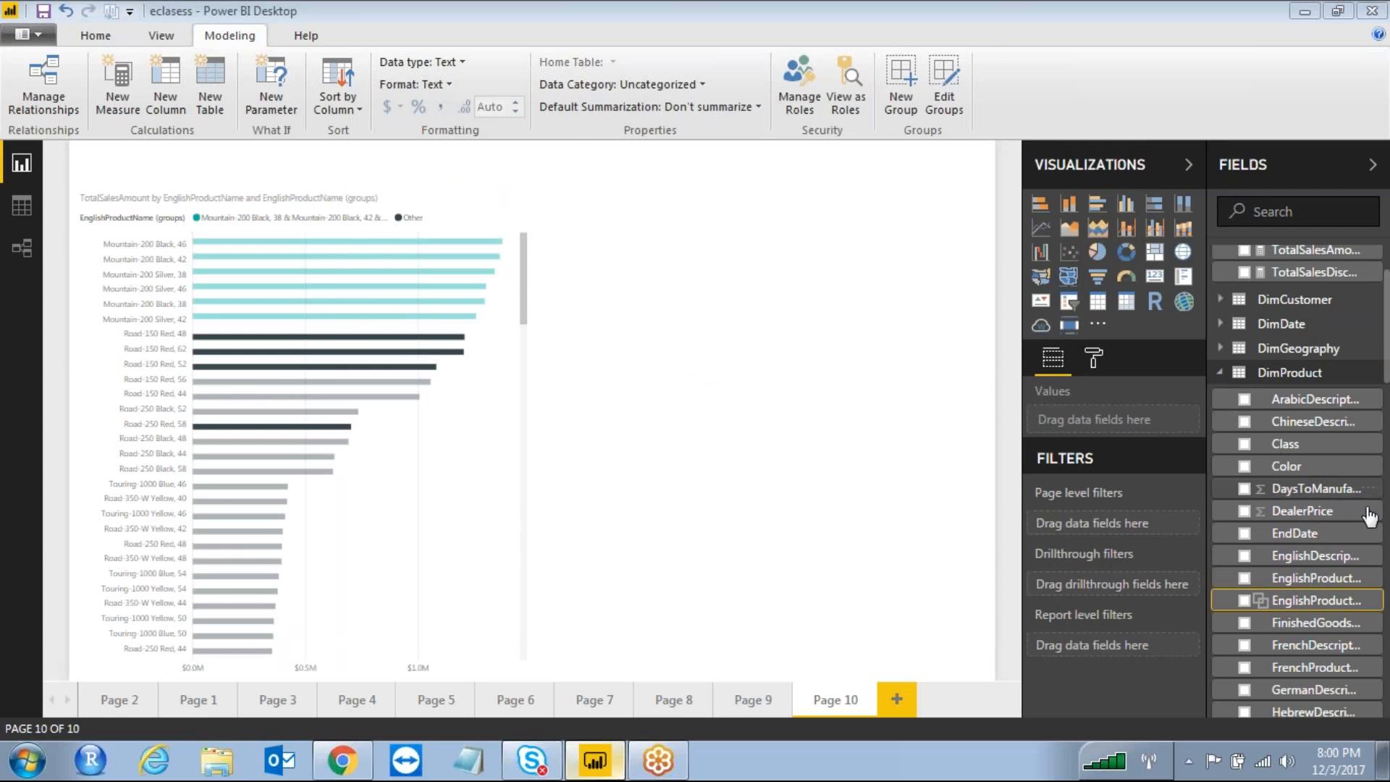
Delete the EnglishProductName (groups) field from DimProduct and repair the broken TotalSalesAmount bar chart
click(1292, 535)
click(1368, 605)
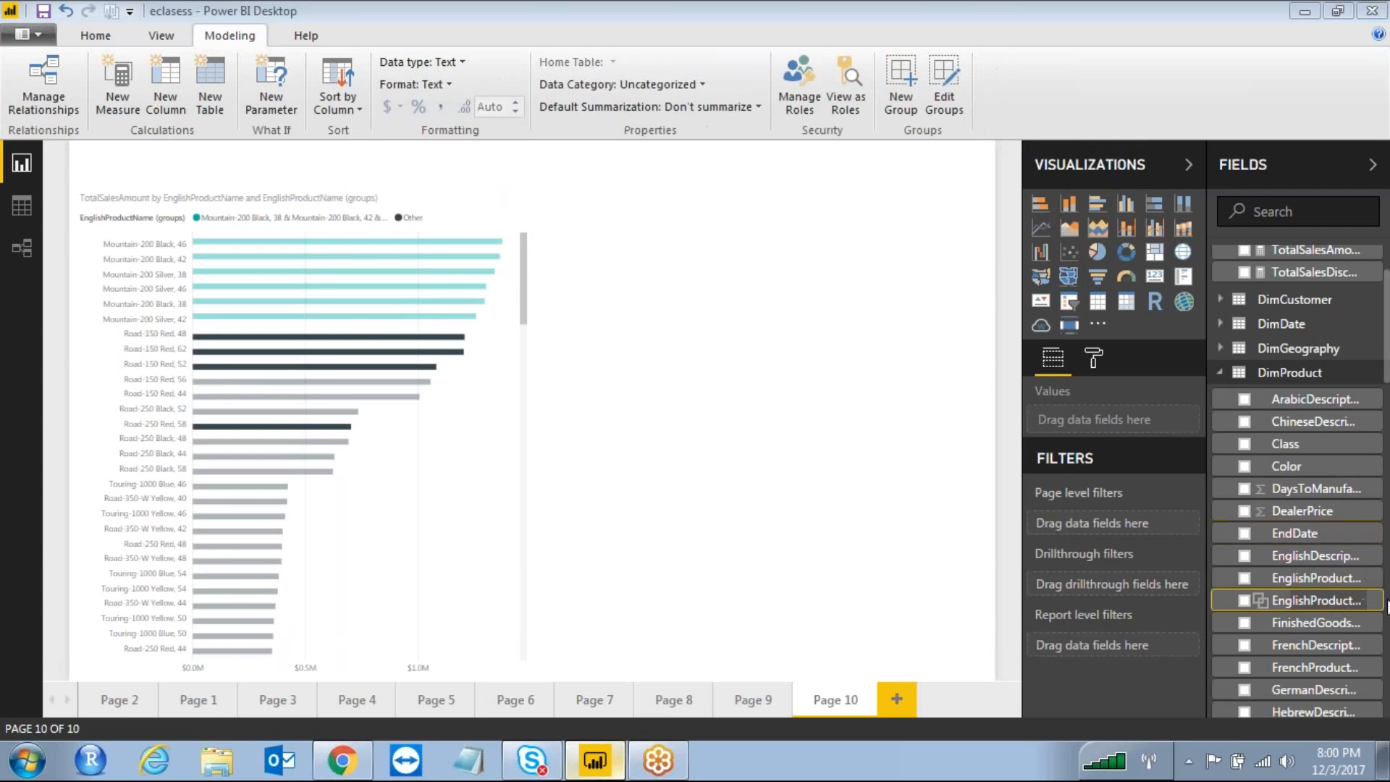
click(1373, 603)
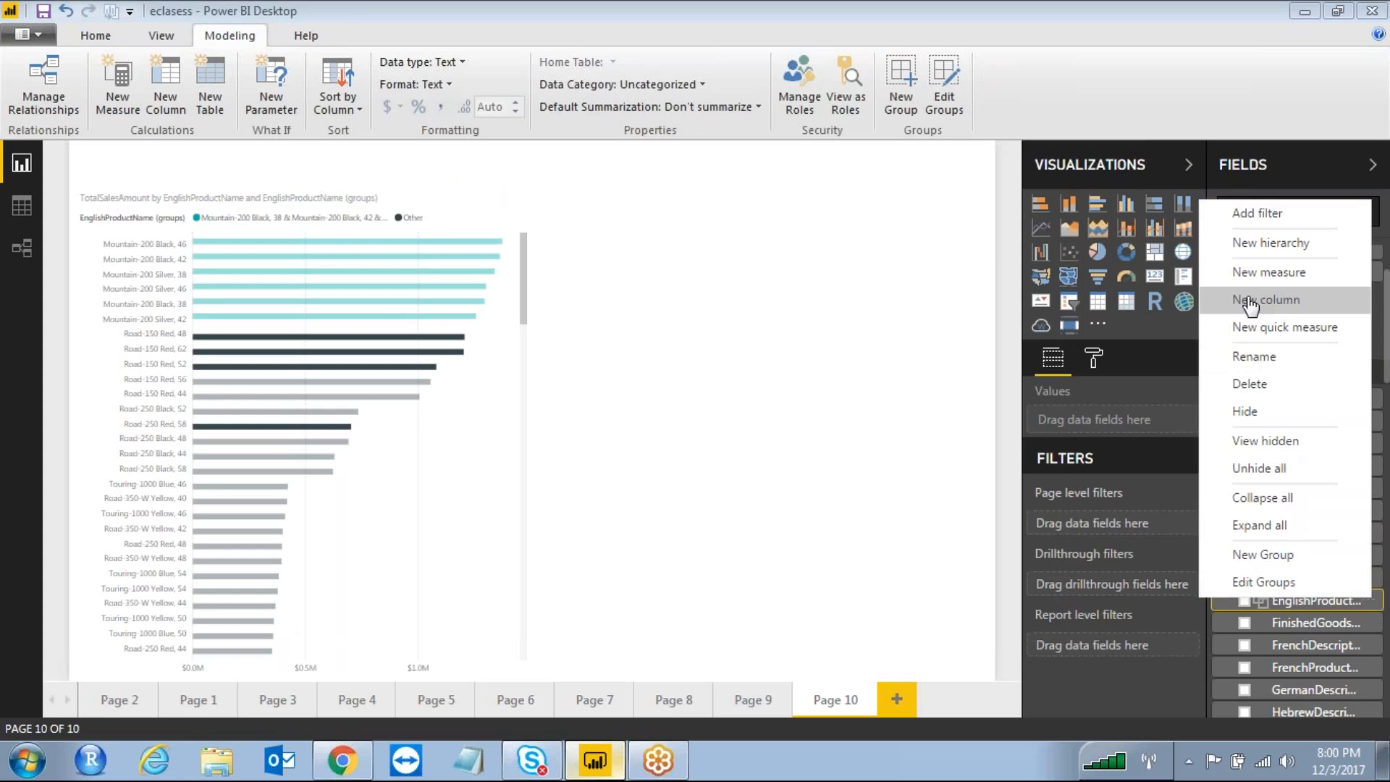
click(1271, 401)
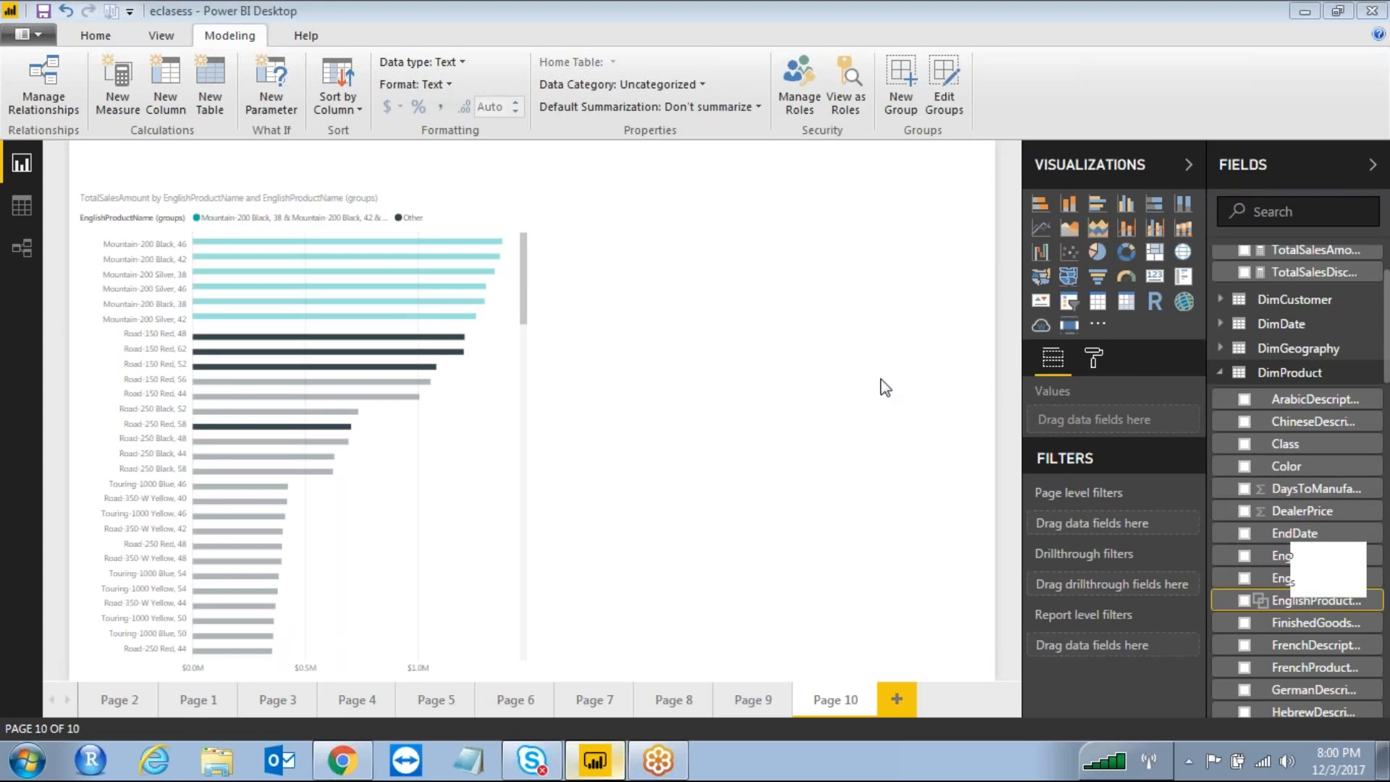
click(805, 411)
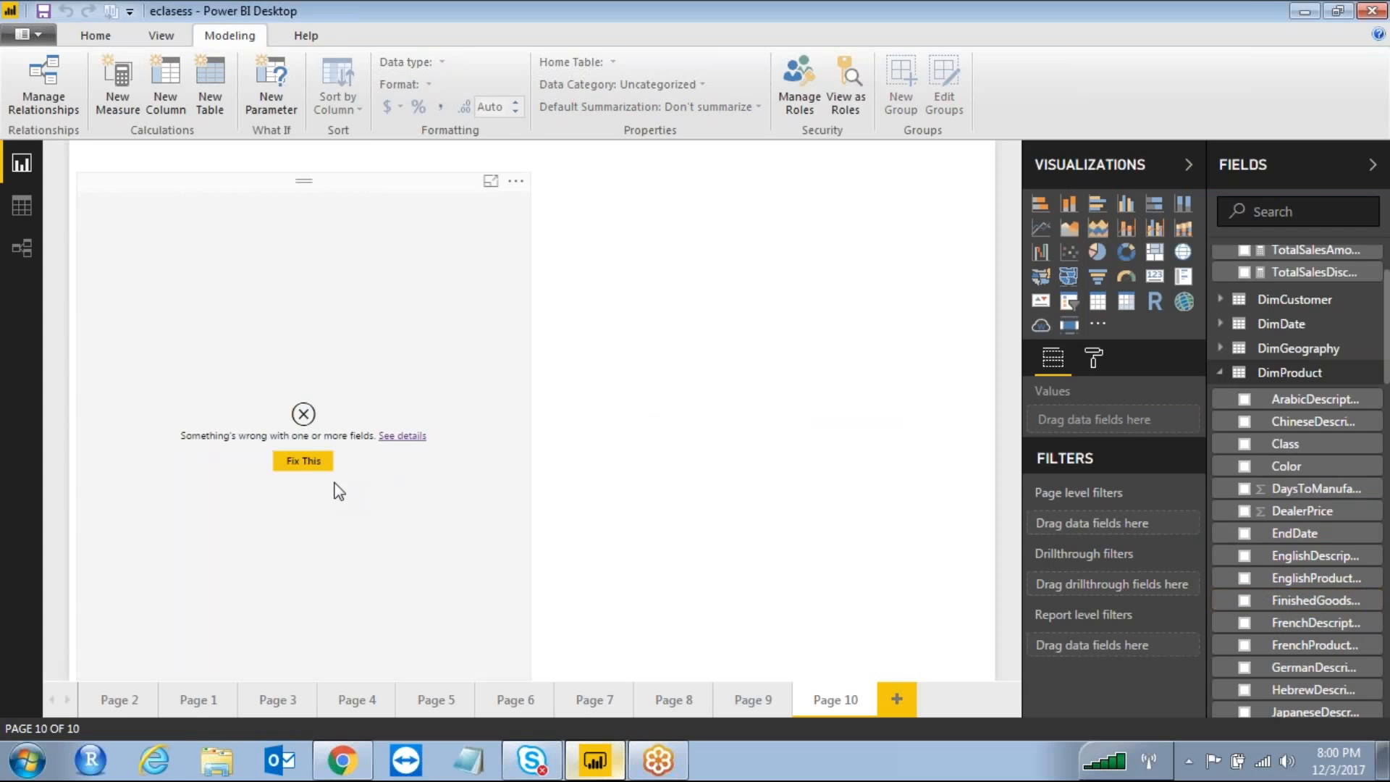
click(307, 465)
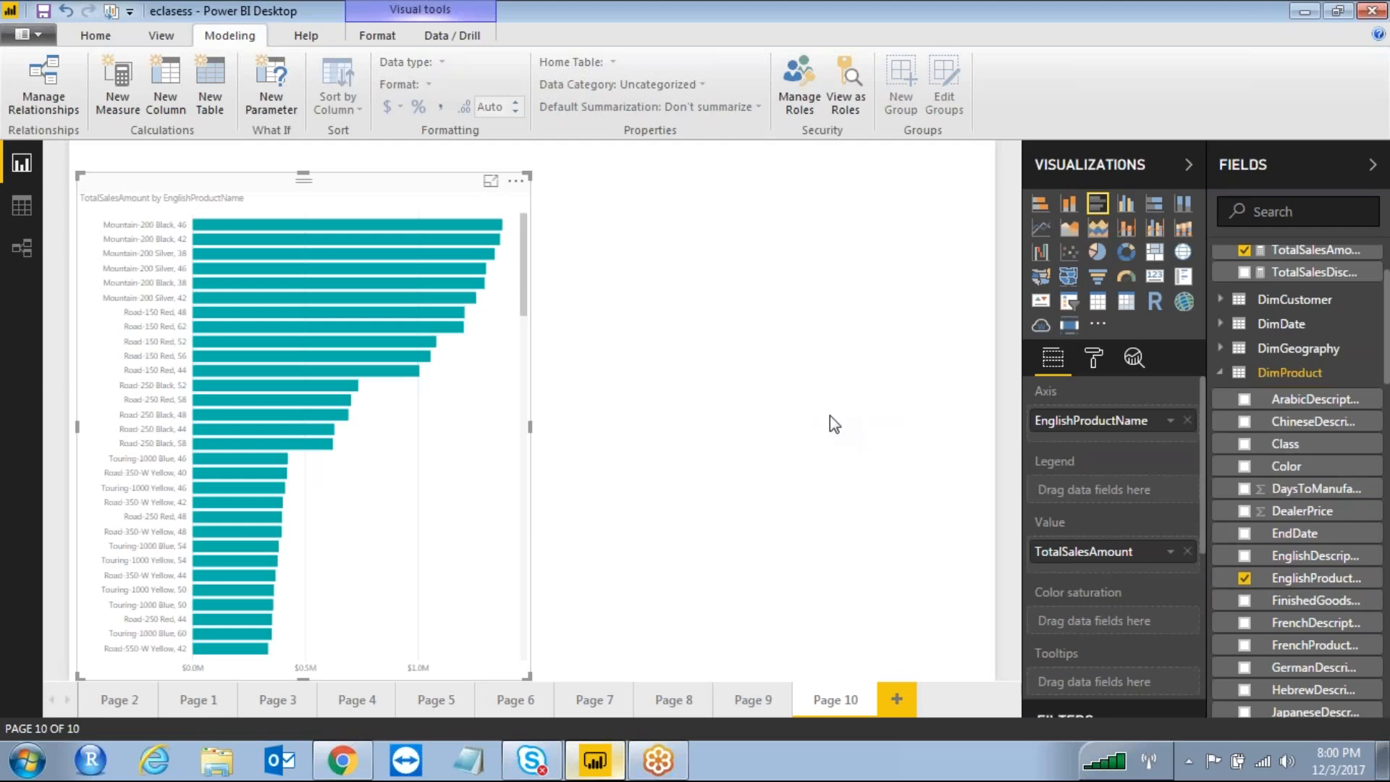
click(750, 364)
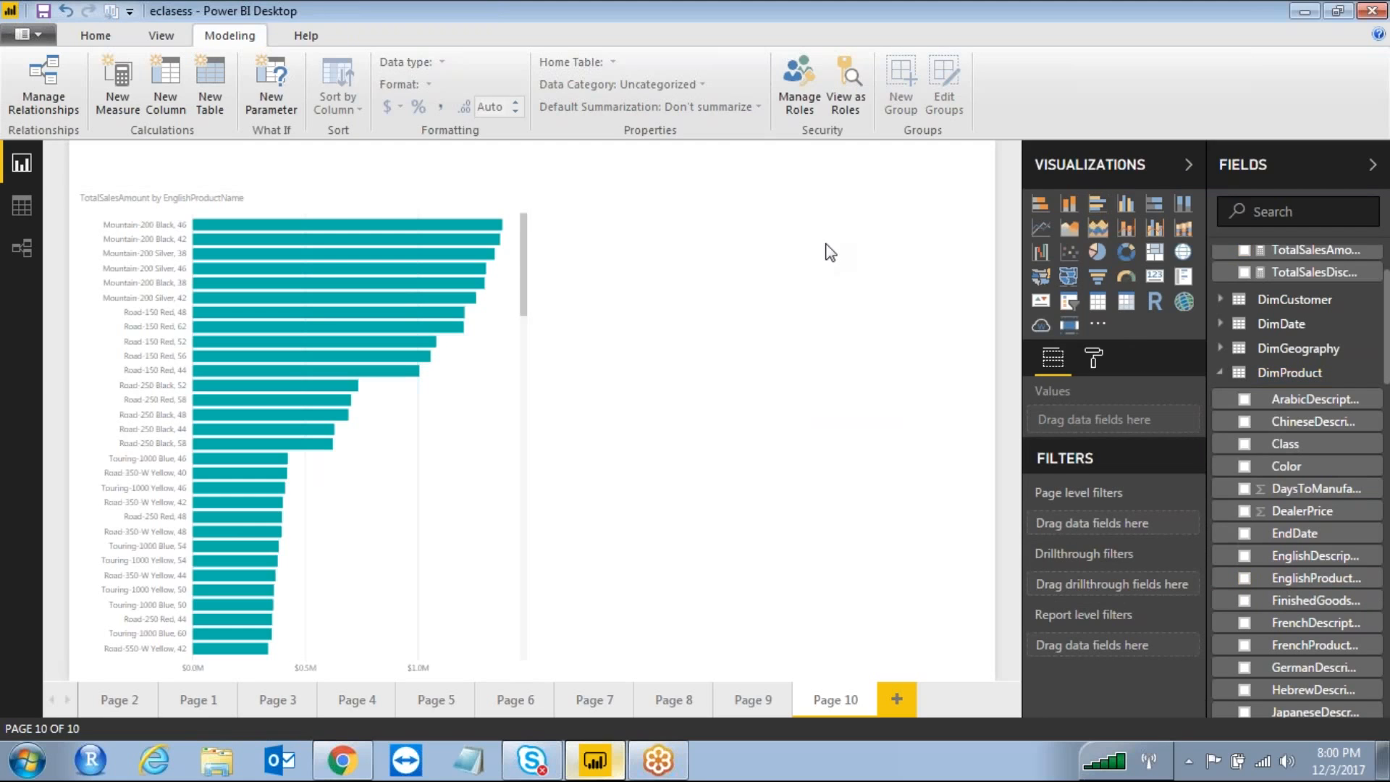
Select the six Mountain-200 bars and the Road-150 Red, 48 bar, view their Group option without applying it, and clear the selection
click(462, 223)
ctrl+click(448, 240)
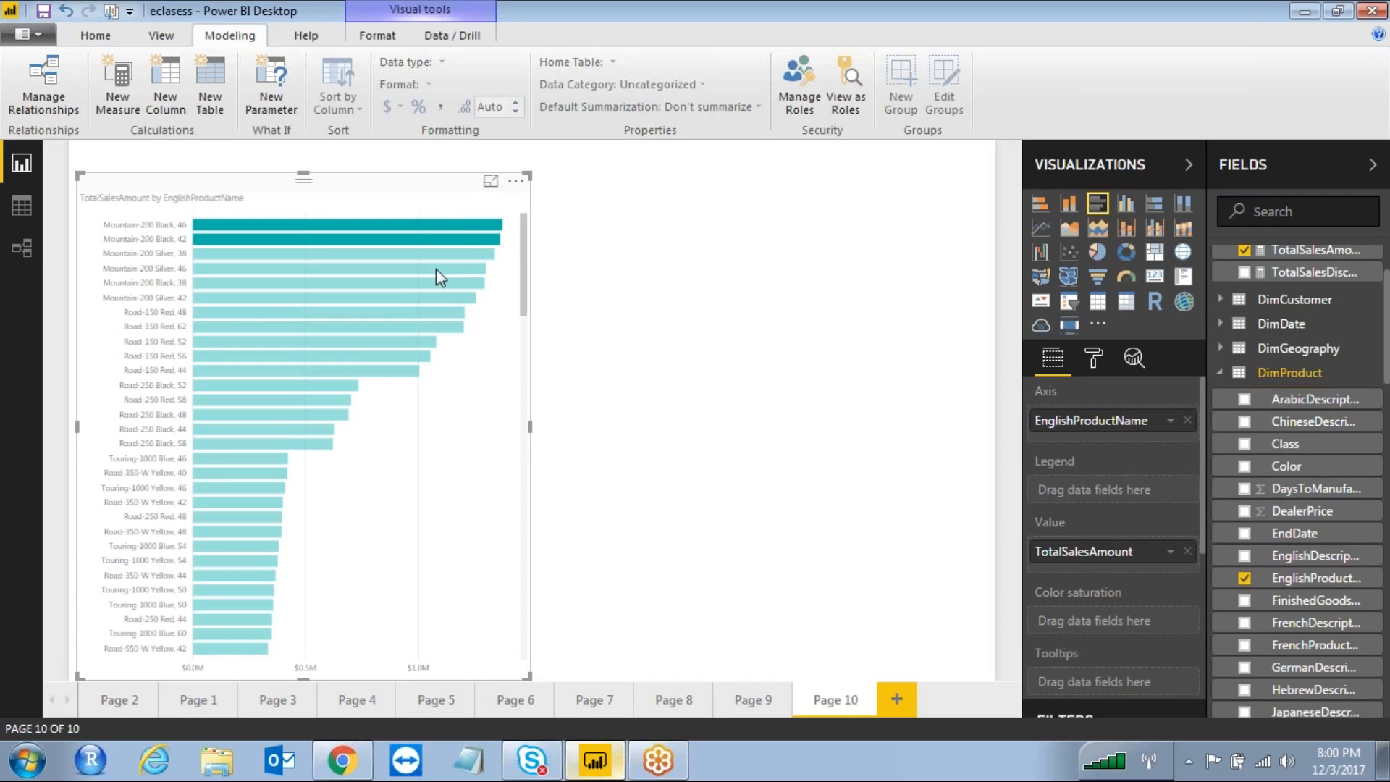
ctrl+click(436, 270)
ctrl+click(436, 282)
ctrl+click(394, 313)
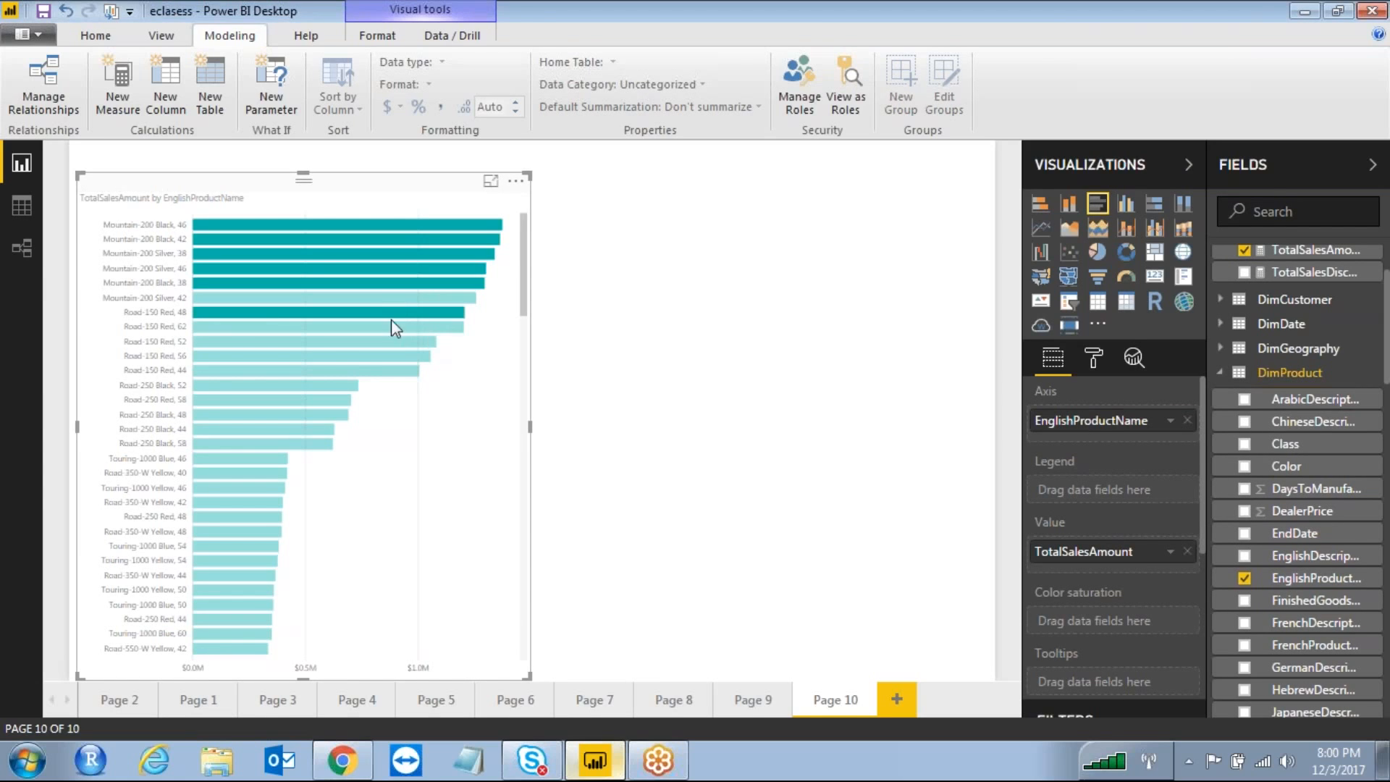
right_click(451, 253)
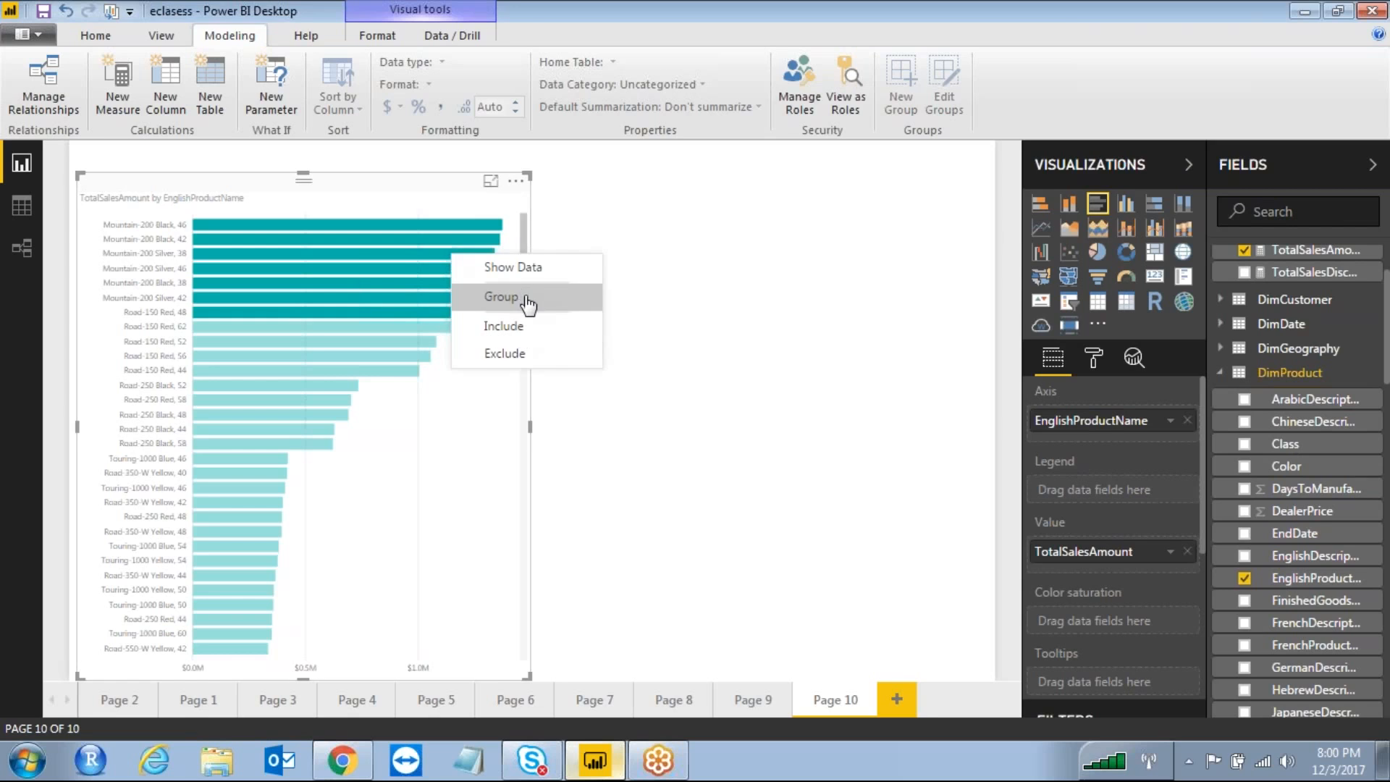
click(776, 301)
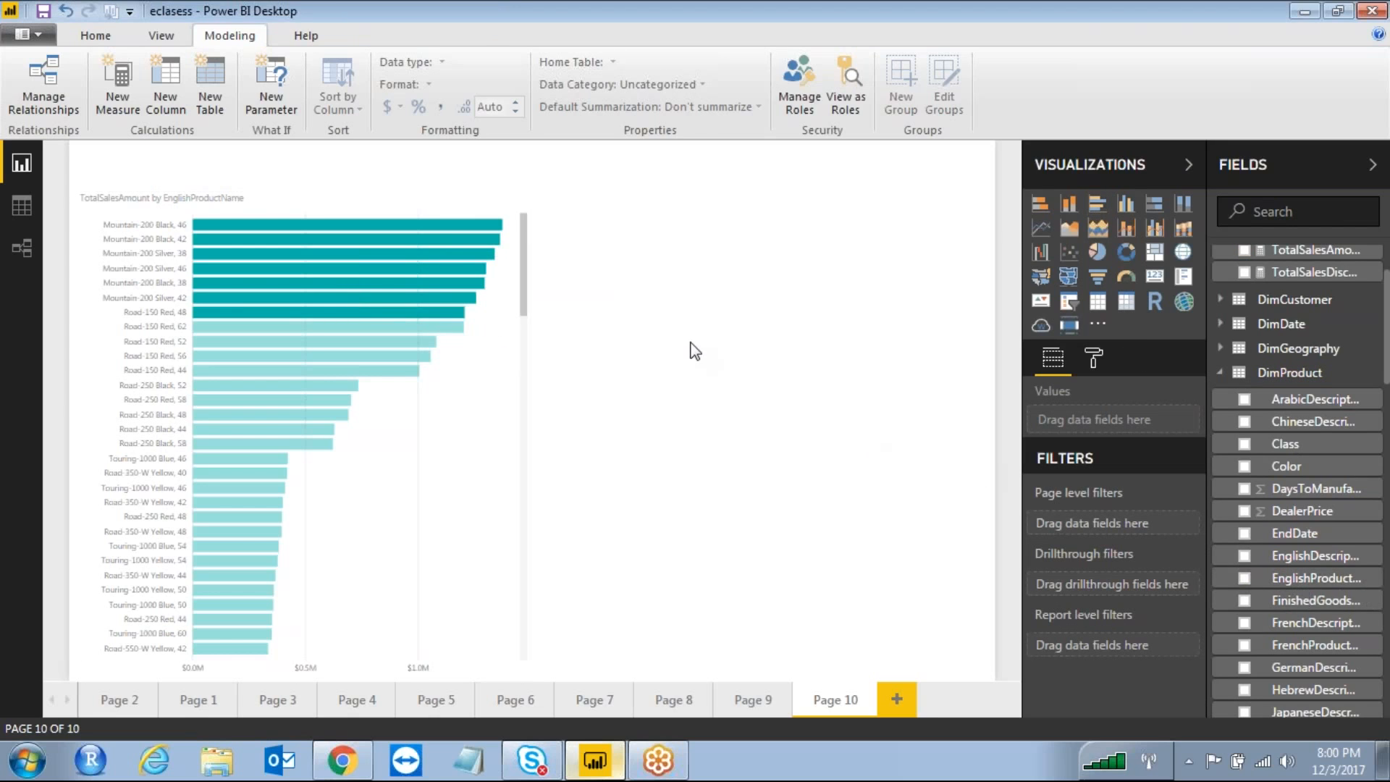
click(449, 427)
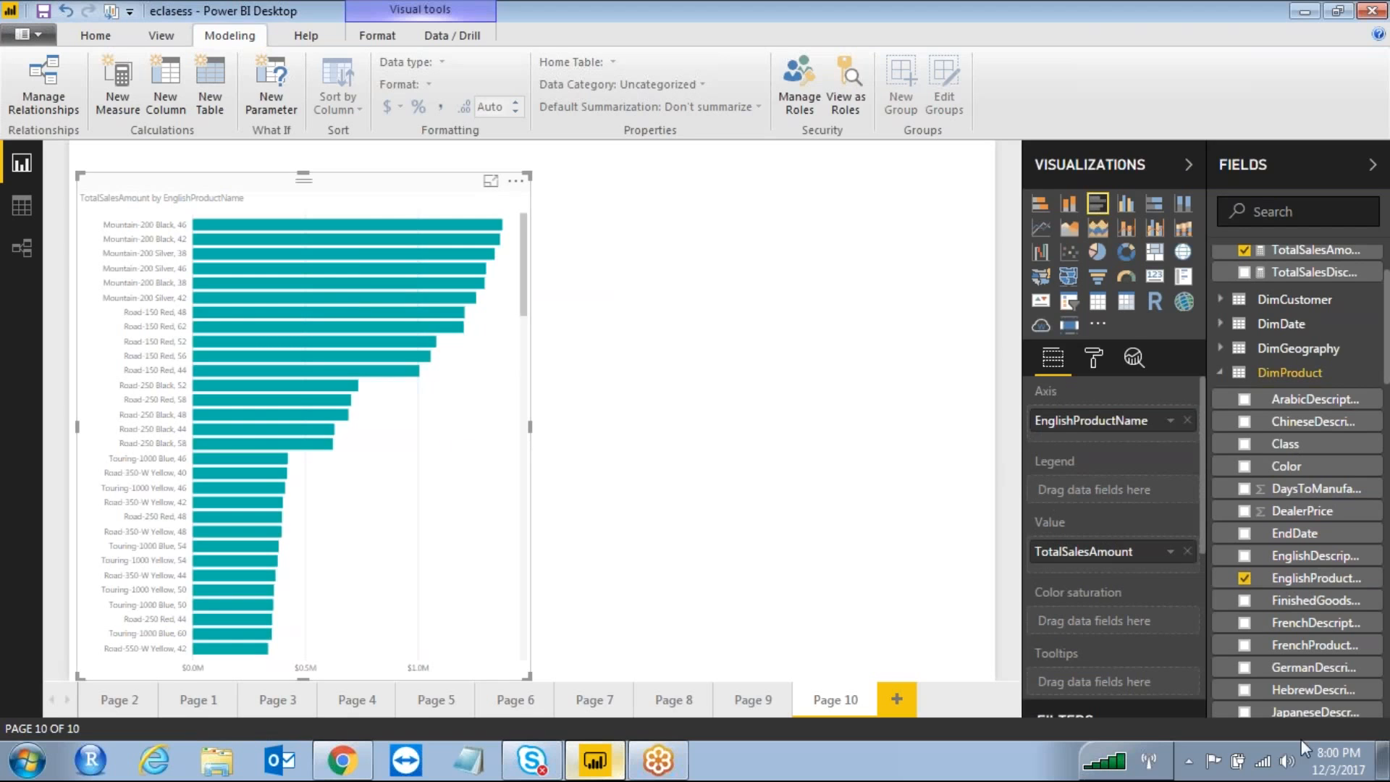
Start a new group based on the EnglishProductName field in DimProduct
click(1339, 579)
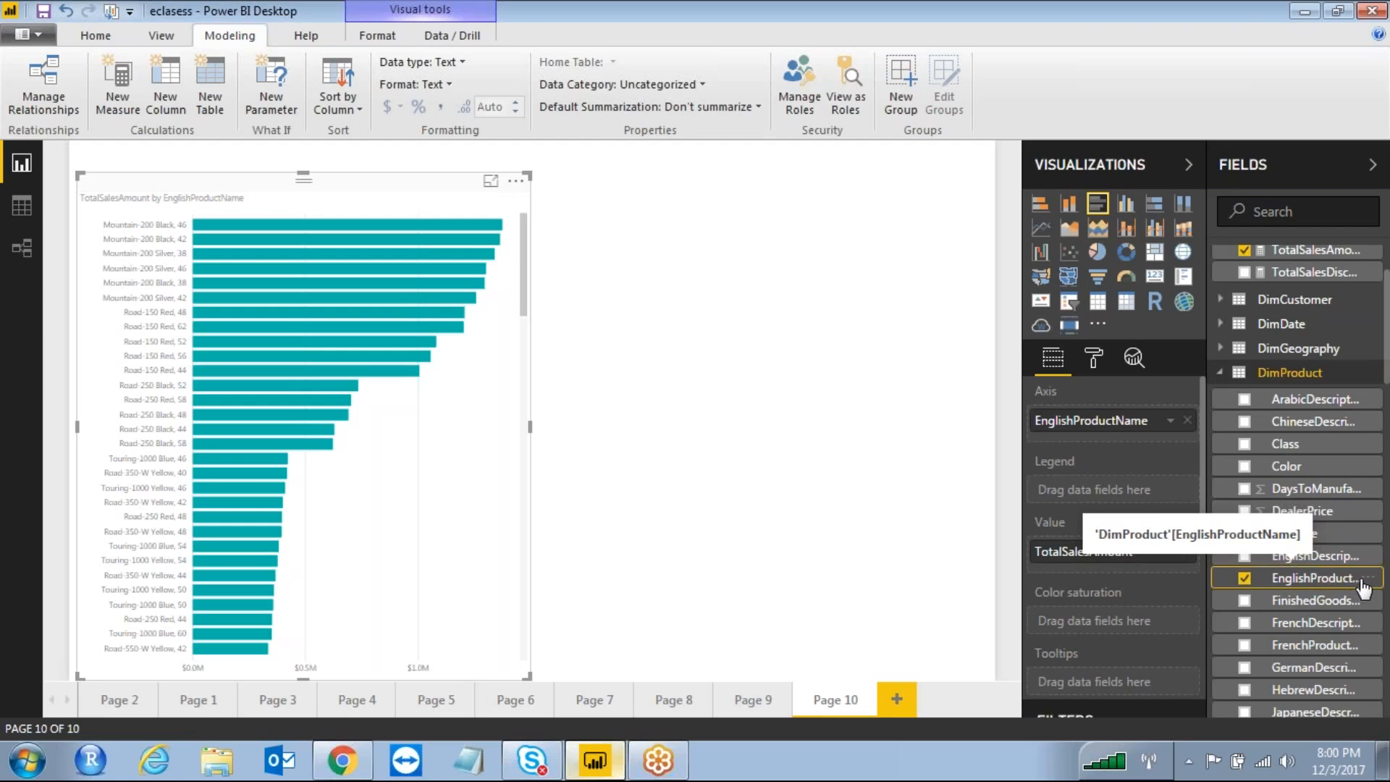
click(1360, 578)
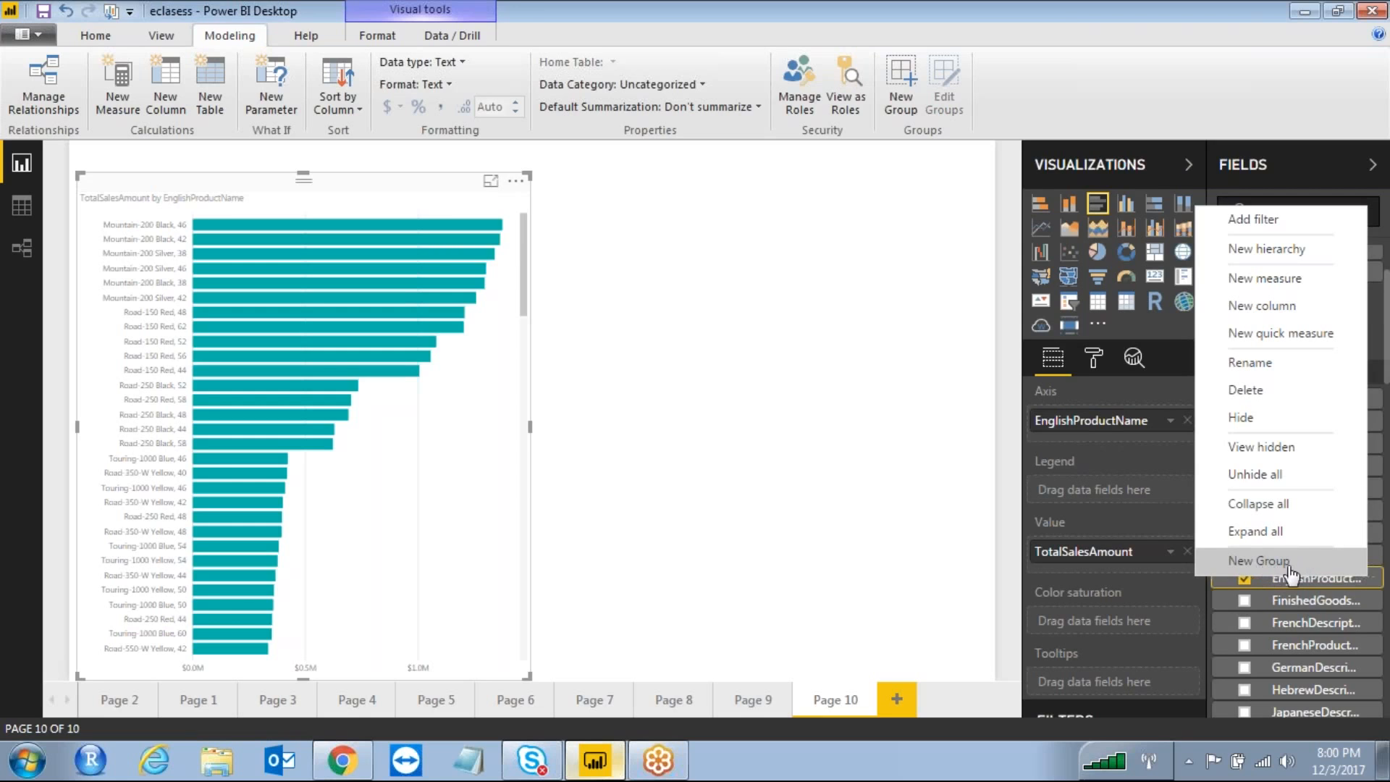
click(1339, 586)
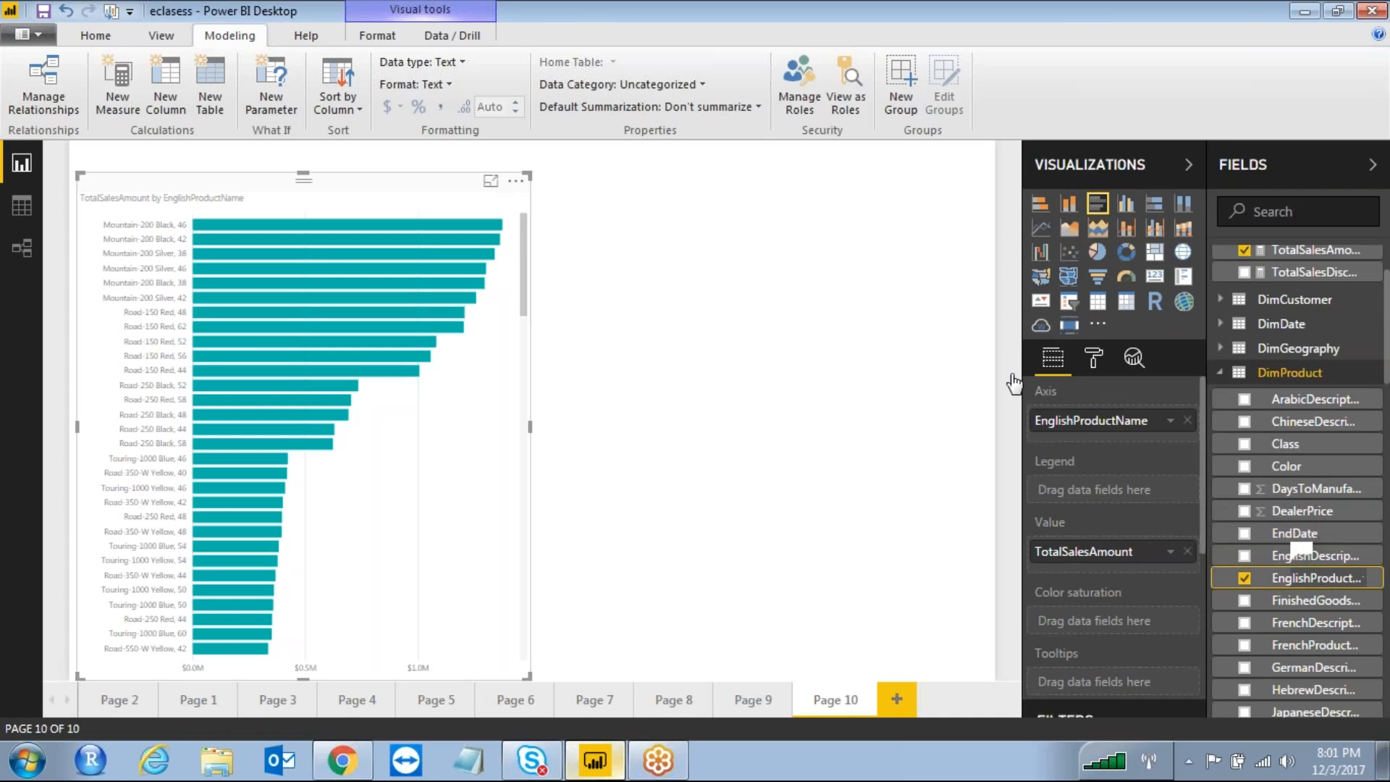
click(901, 87)
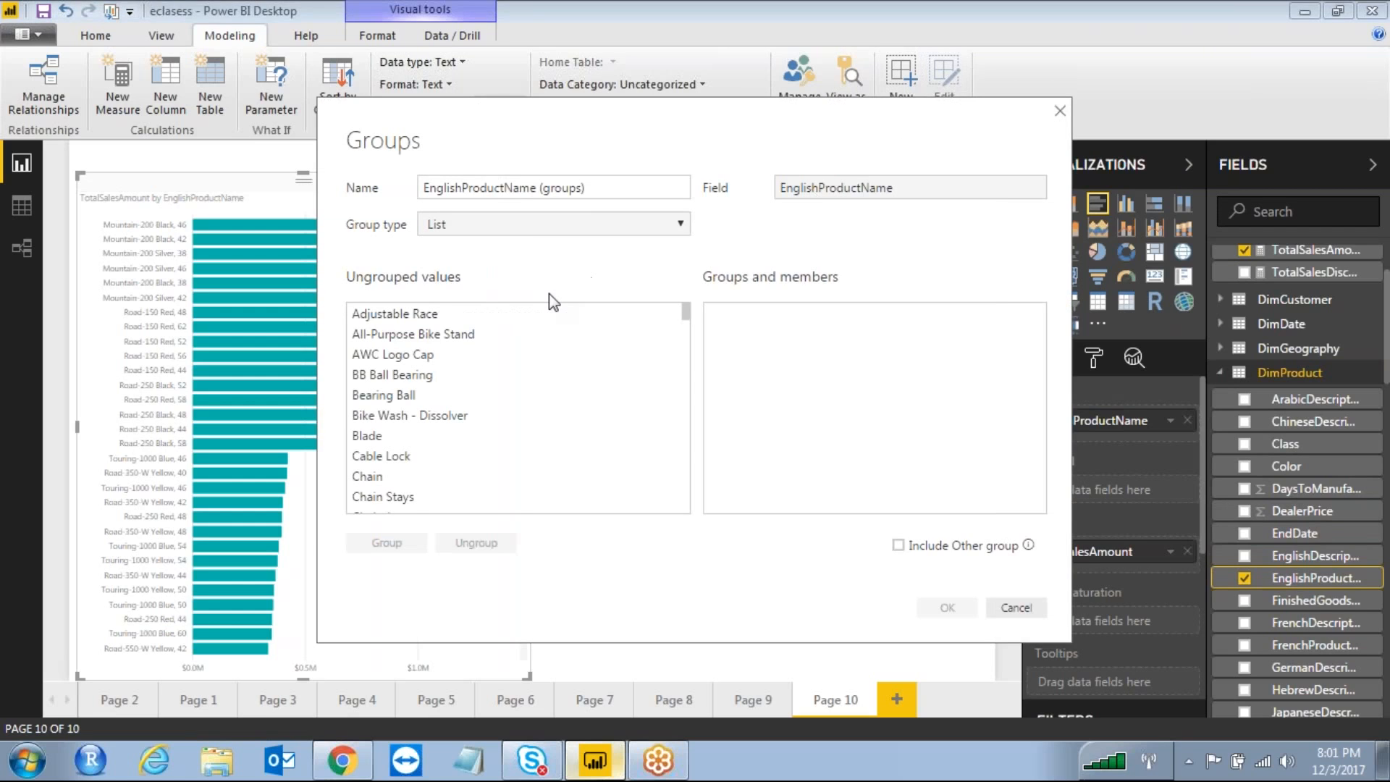
Group the ungrouped values from Adjustable Race through Classic Vest, S into one group
click(414, 313)
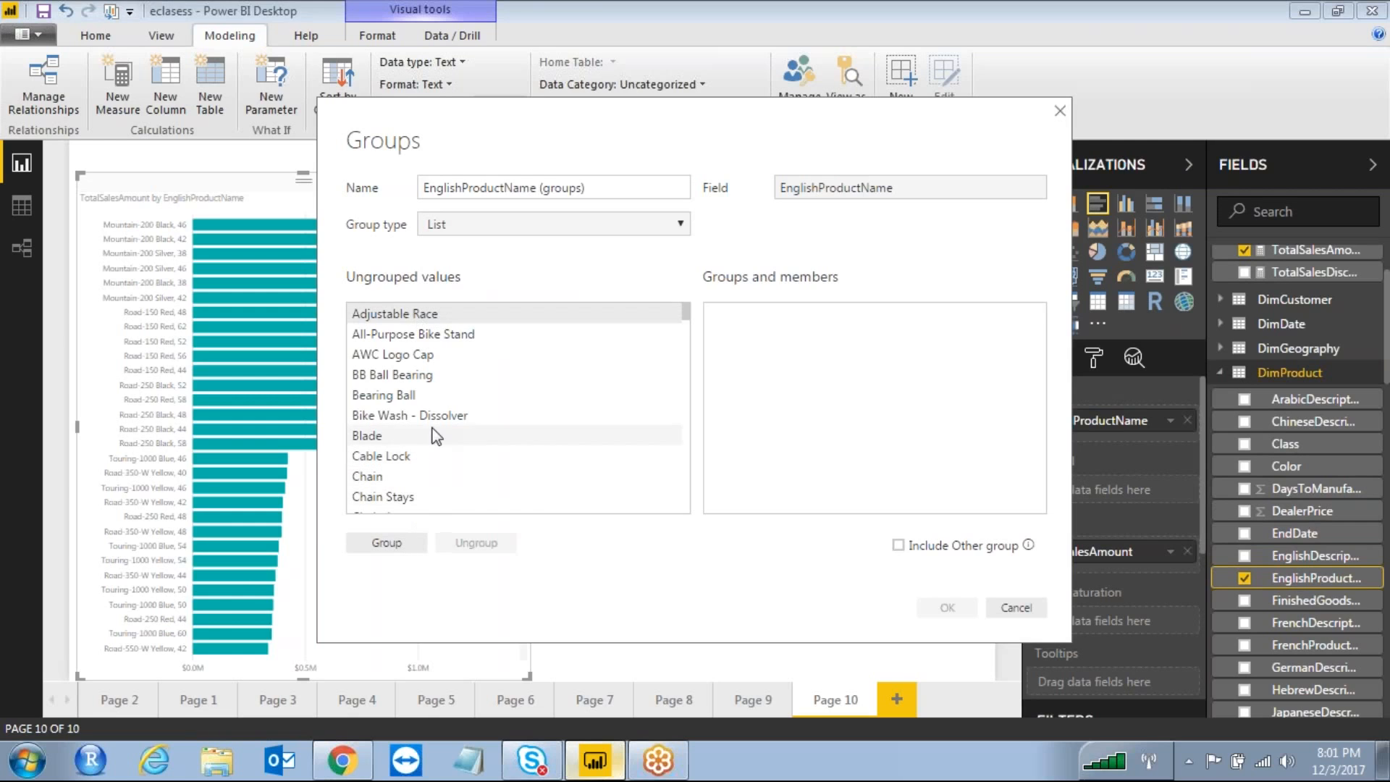
ctrl+click(429, 335)
ctrl+click(422, 355)
ctrl+click(415, 373)
ctrl+click(409, 395)
ctrl+click(406, 417)
ctrl+click(374, 436)
ctrl+click(464, 456)
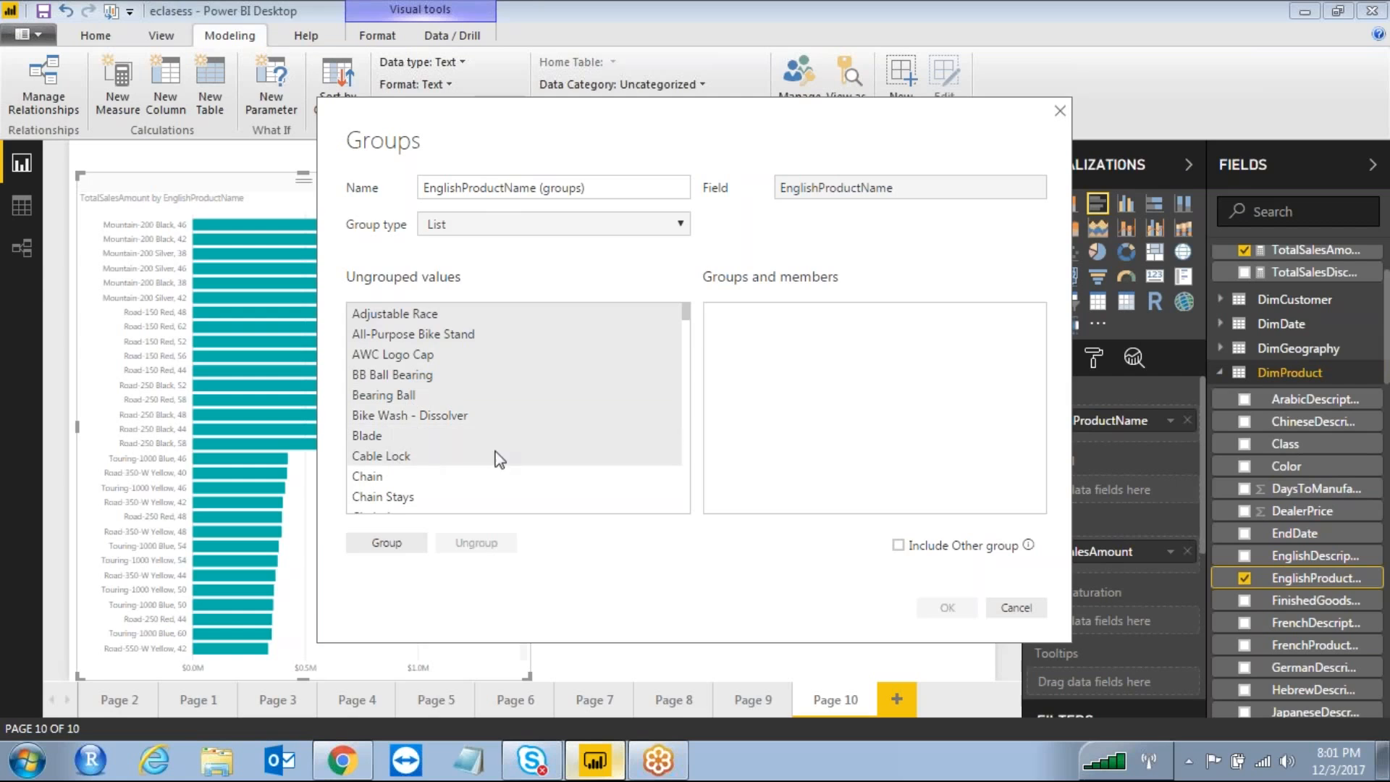
drag(685, 316, 691, 304)
ctrl+click(384, 478)
ctrl+click(419, 499)
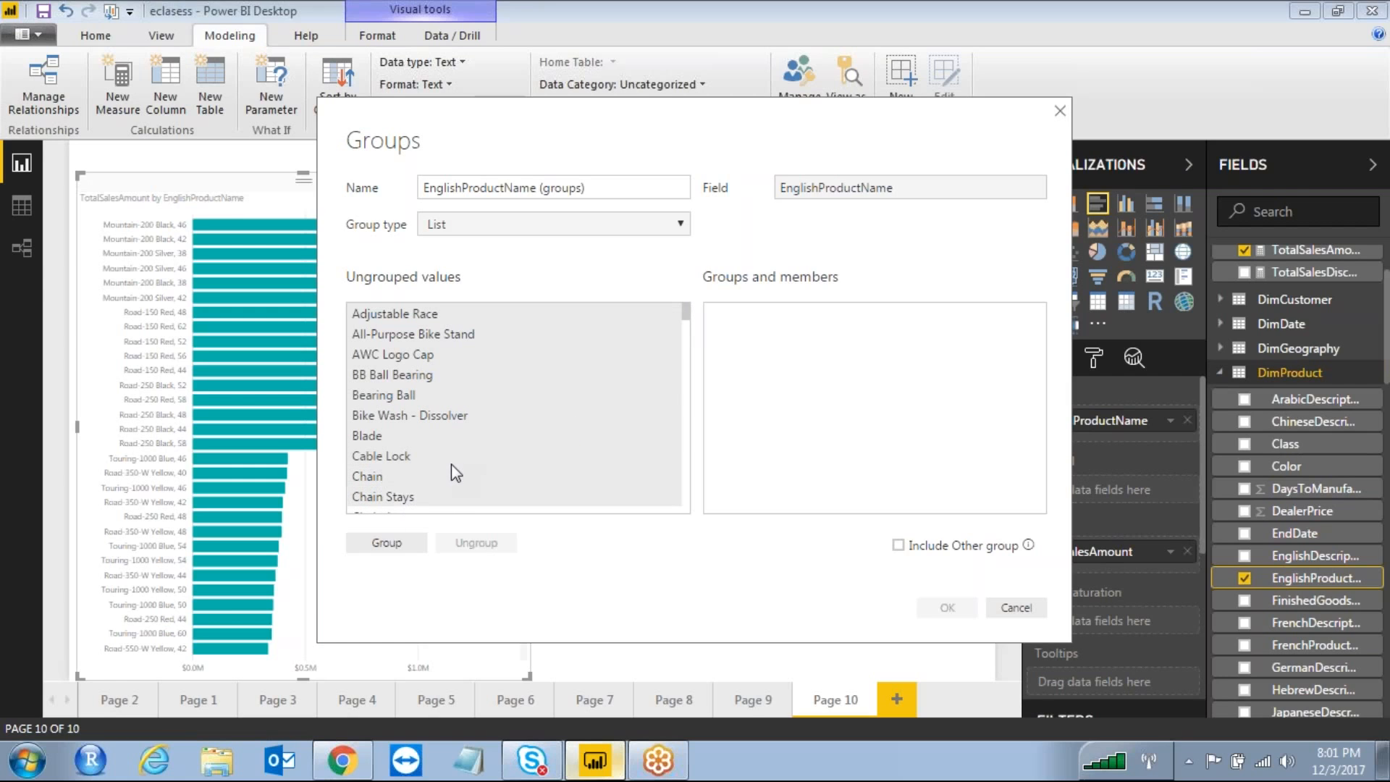
drag(687, 315, 684, 316)
drag(400, 368, 420, 460)
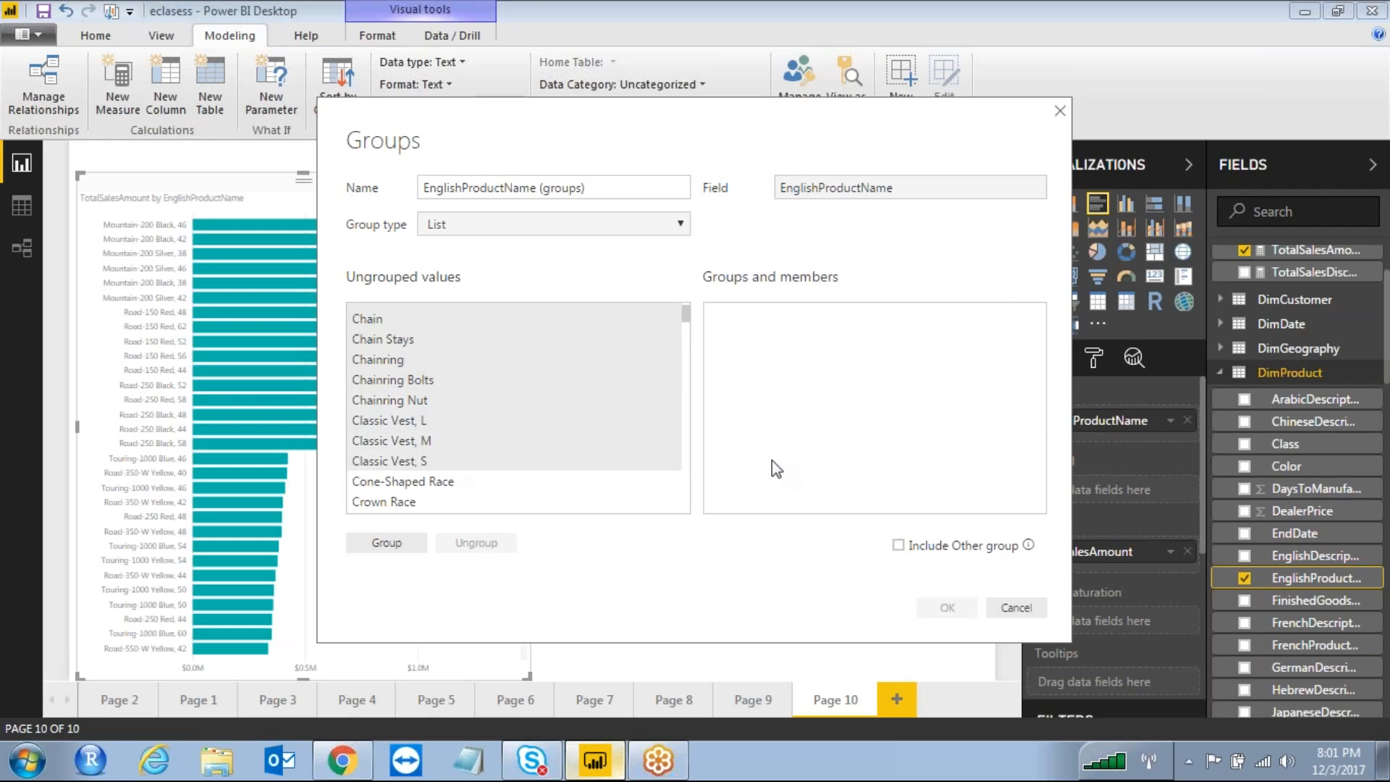
click(399, 545)
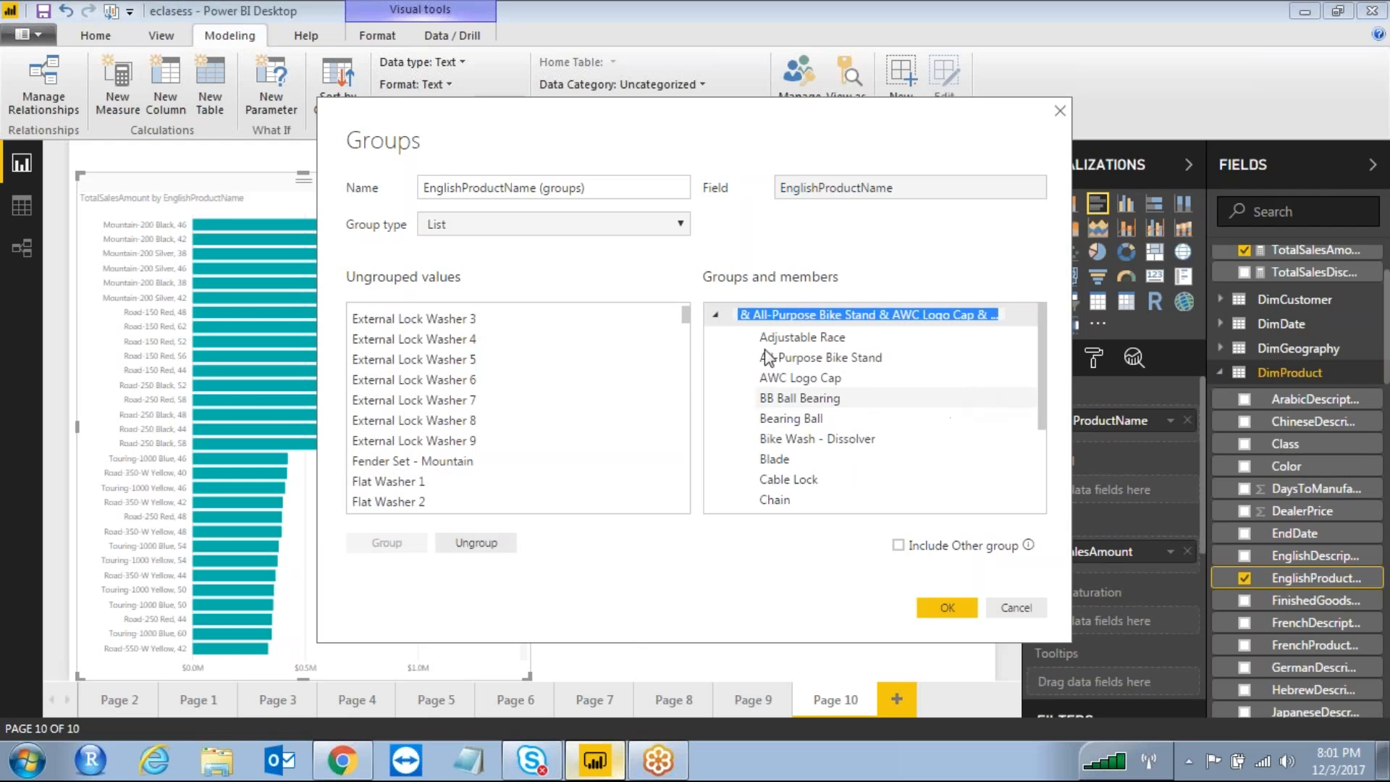
Review the members of the new group, name it Needed products, and collapse its member list
scroll(910, 424, down, 3)
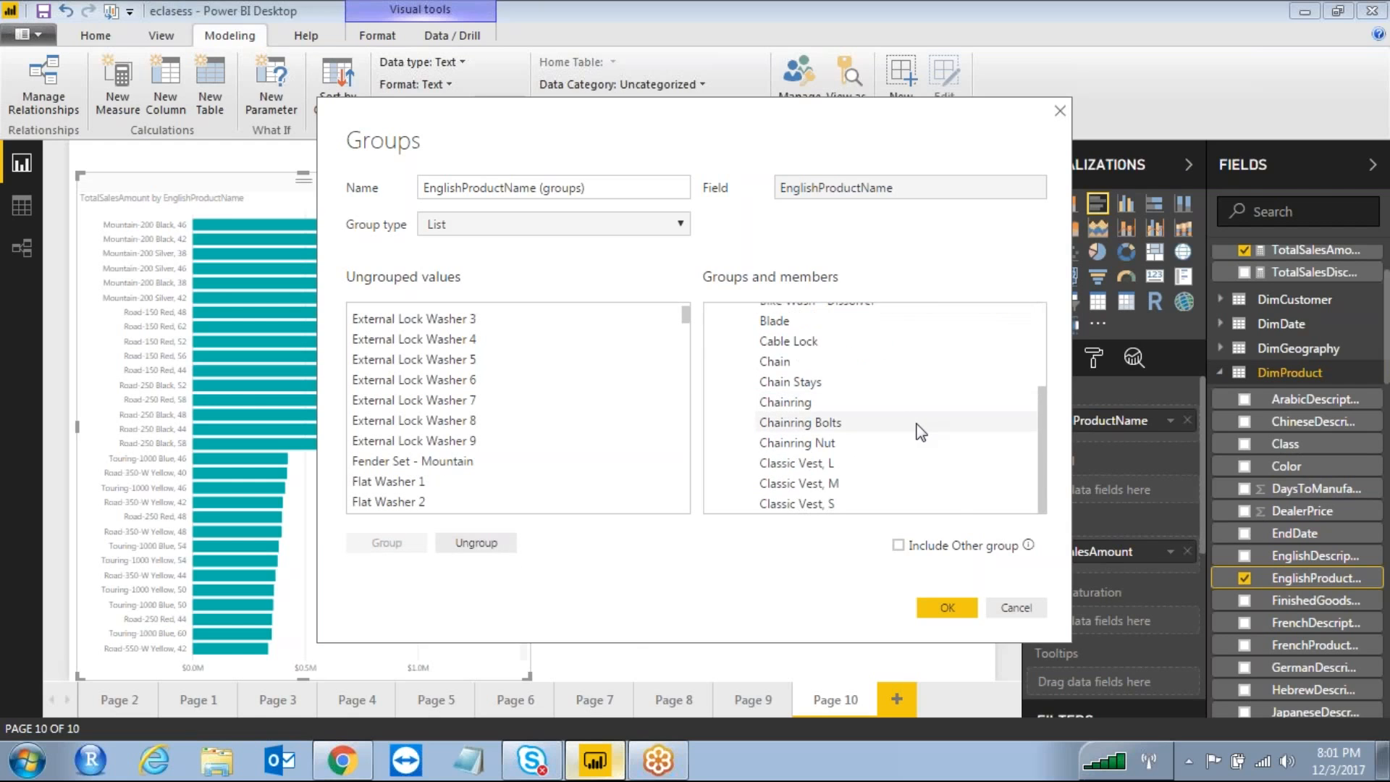
scroll(916, 425, up, 3)
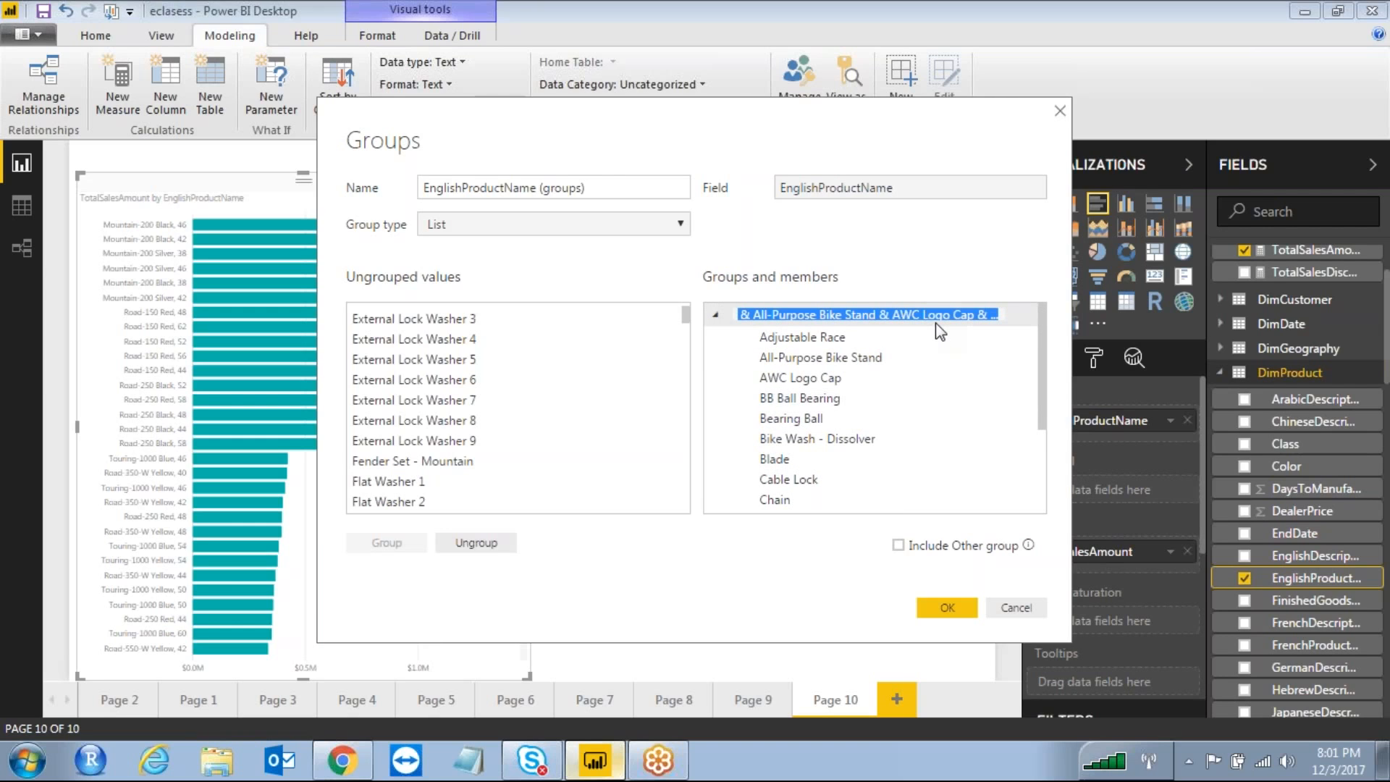
text(Needed products)
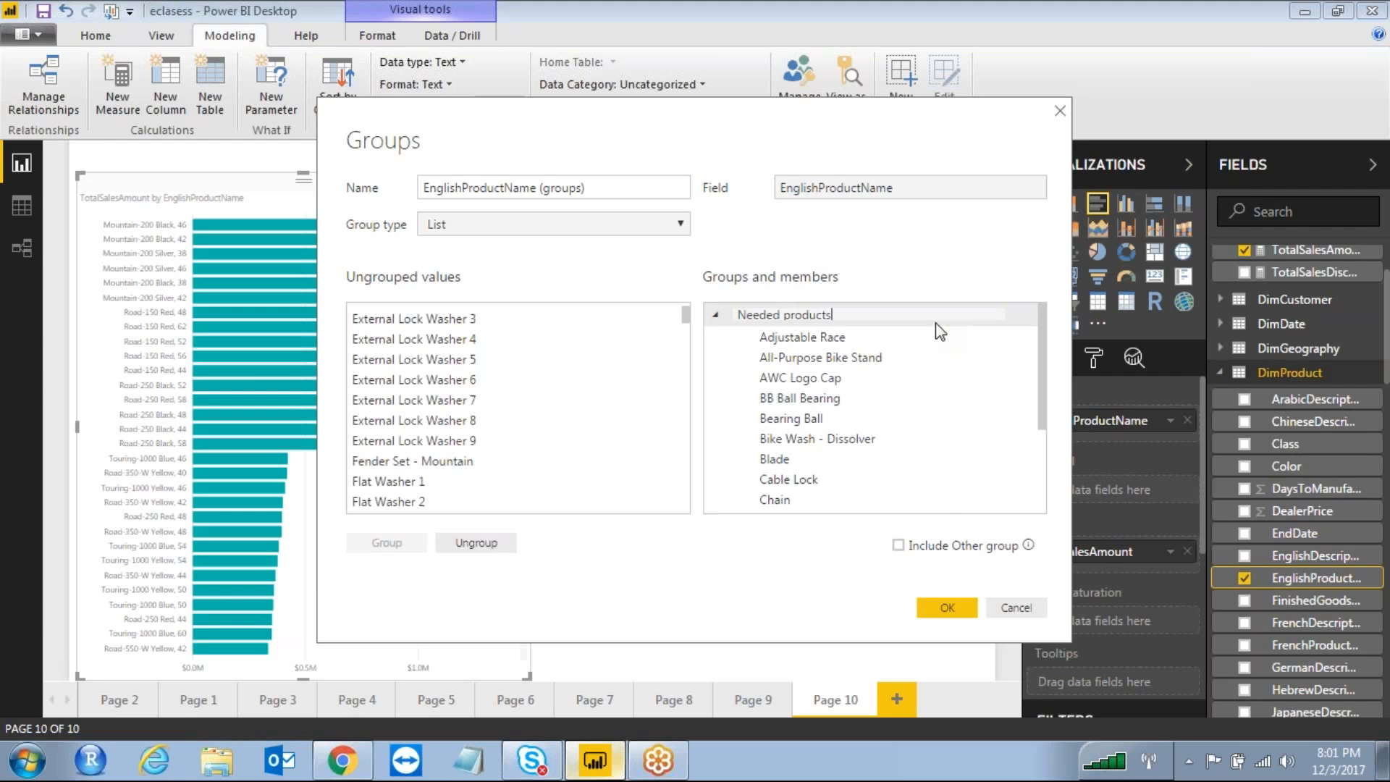
click(810, 557)
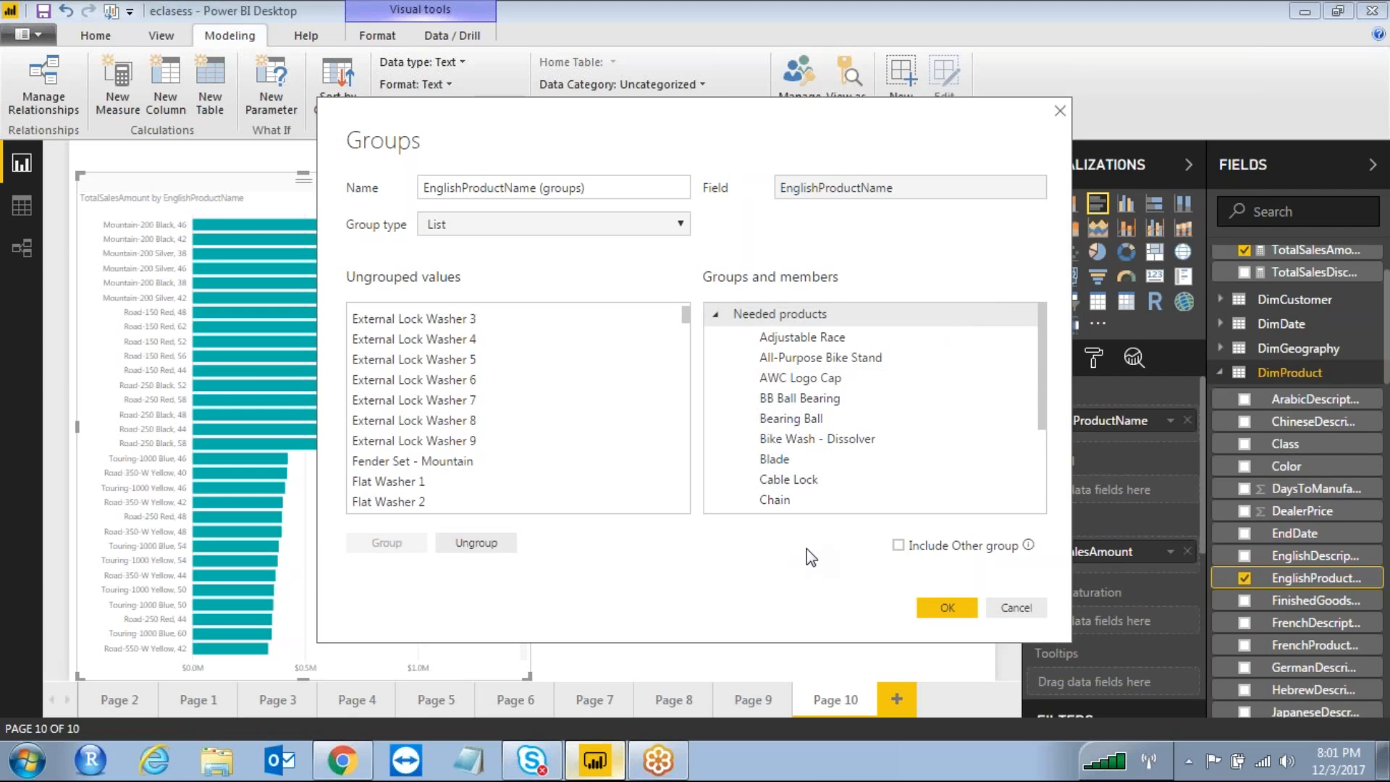
click(716, 315)
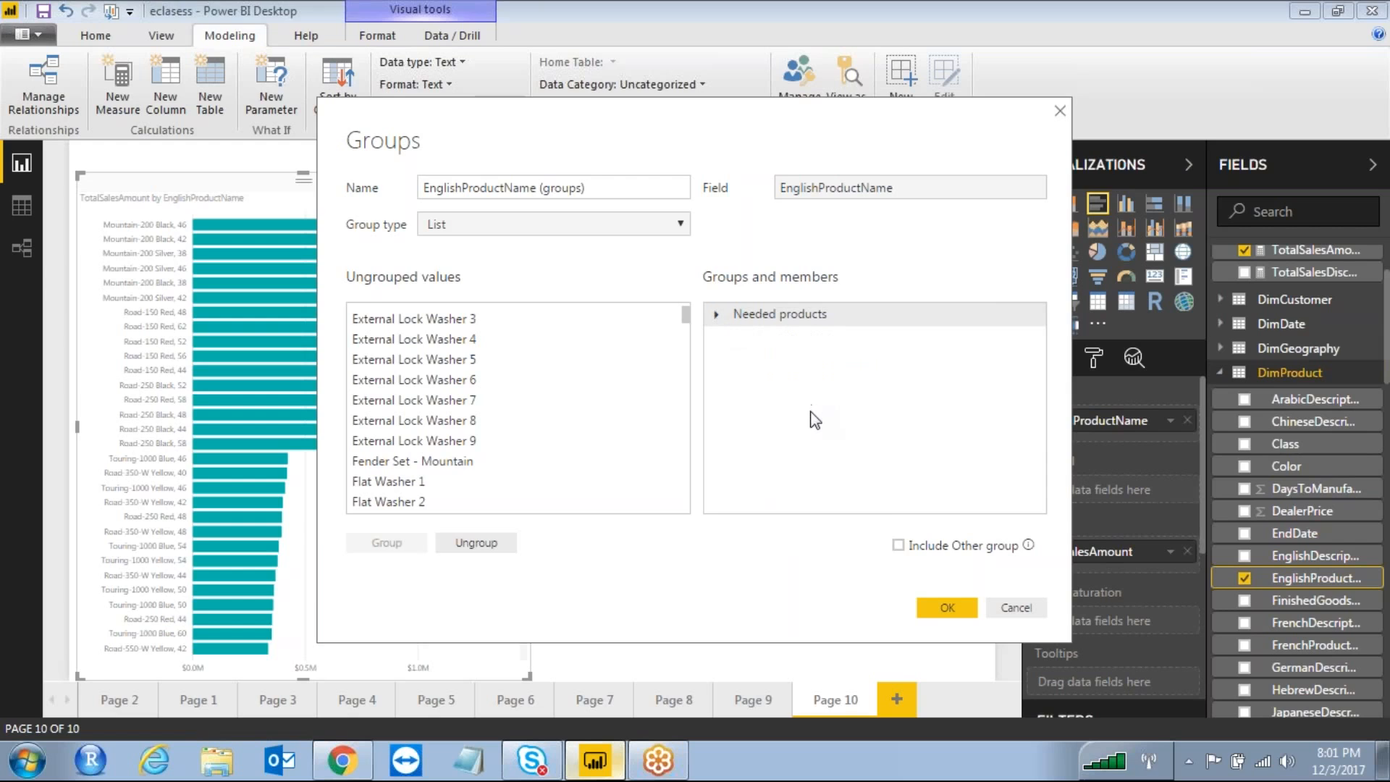
Include an Other group for the ungrouped values, and check the remaining values against the members of Needed products
click(900, 548)
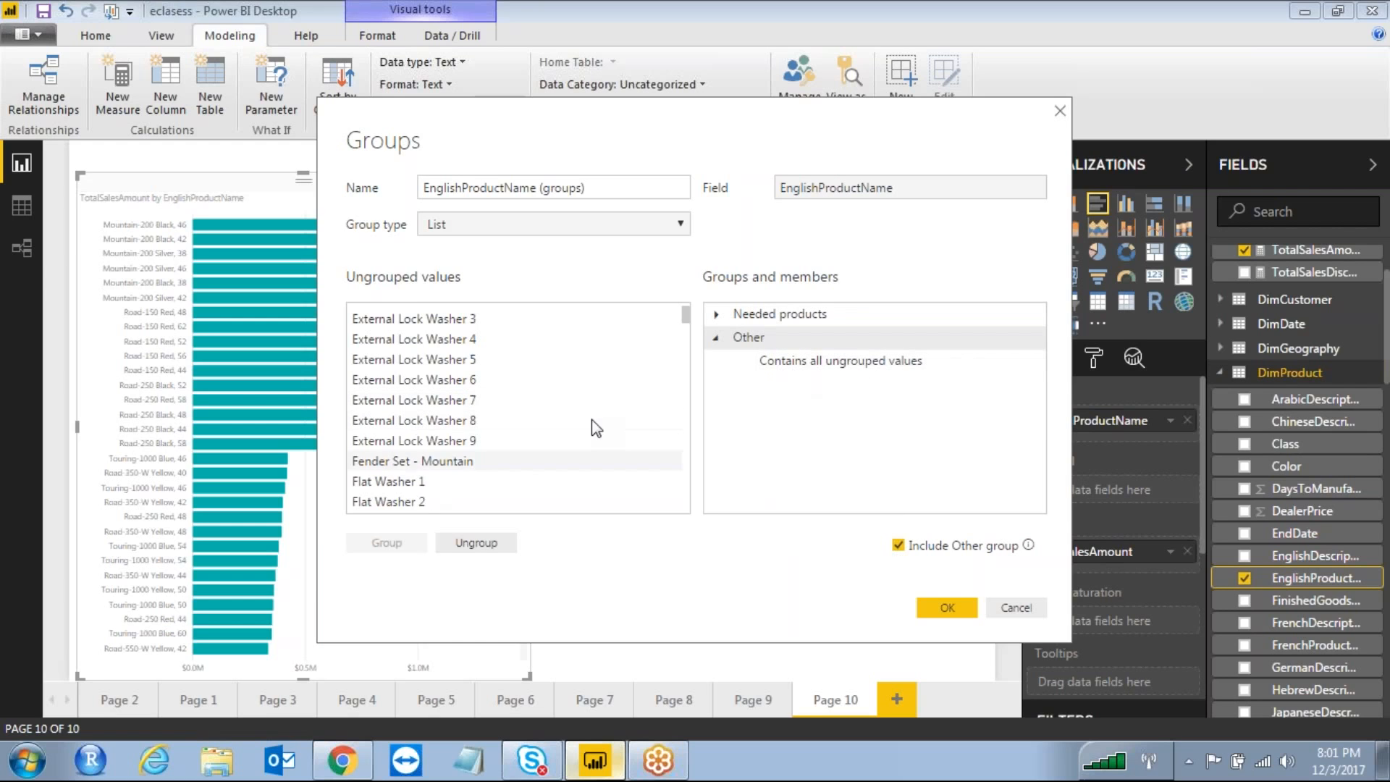
scroll(627, 435, up, 2)
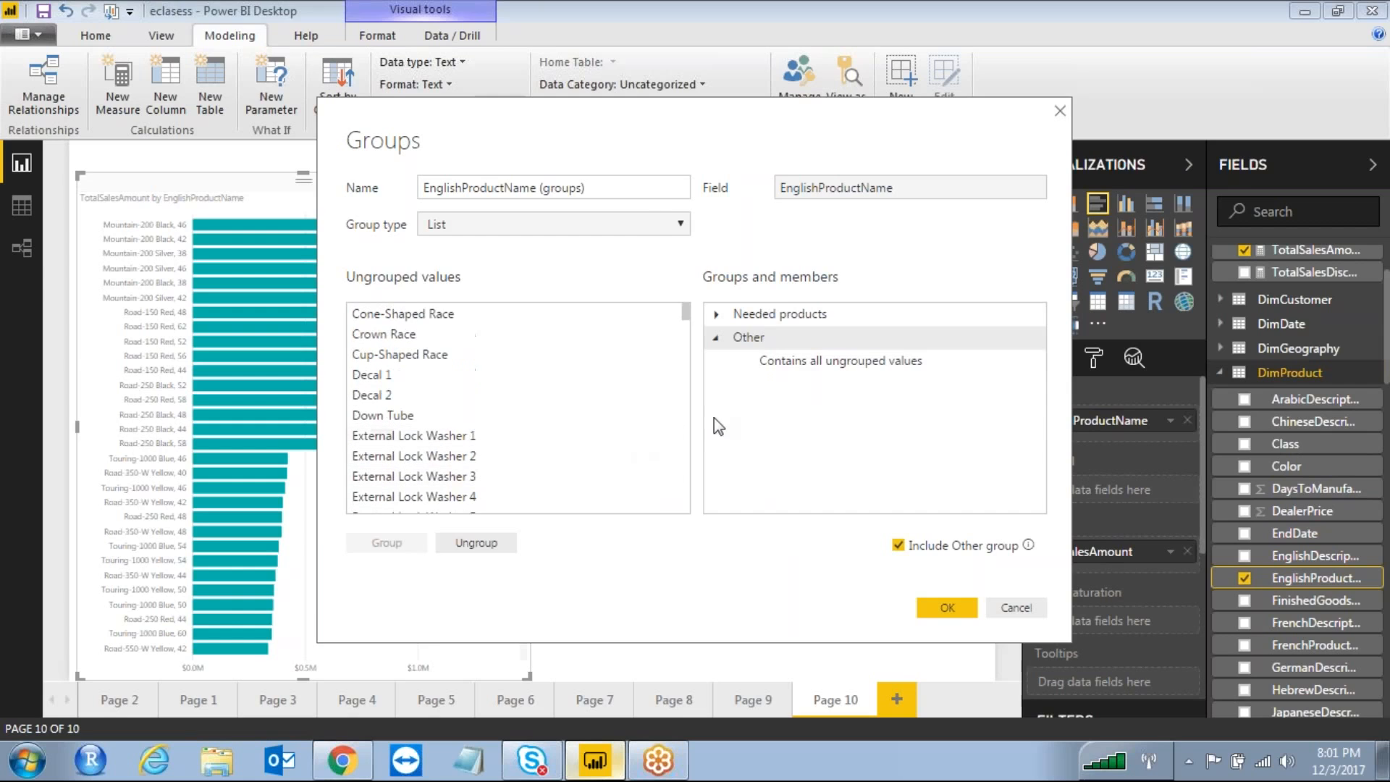
click(716, 314)
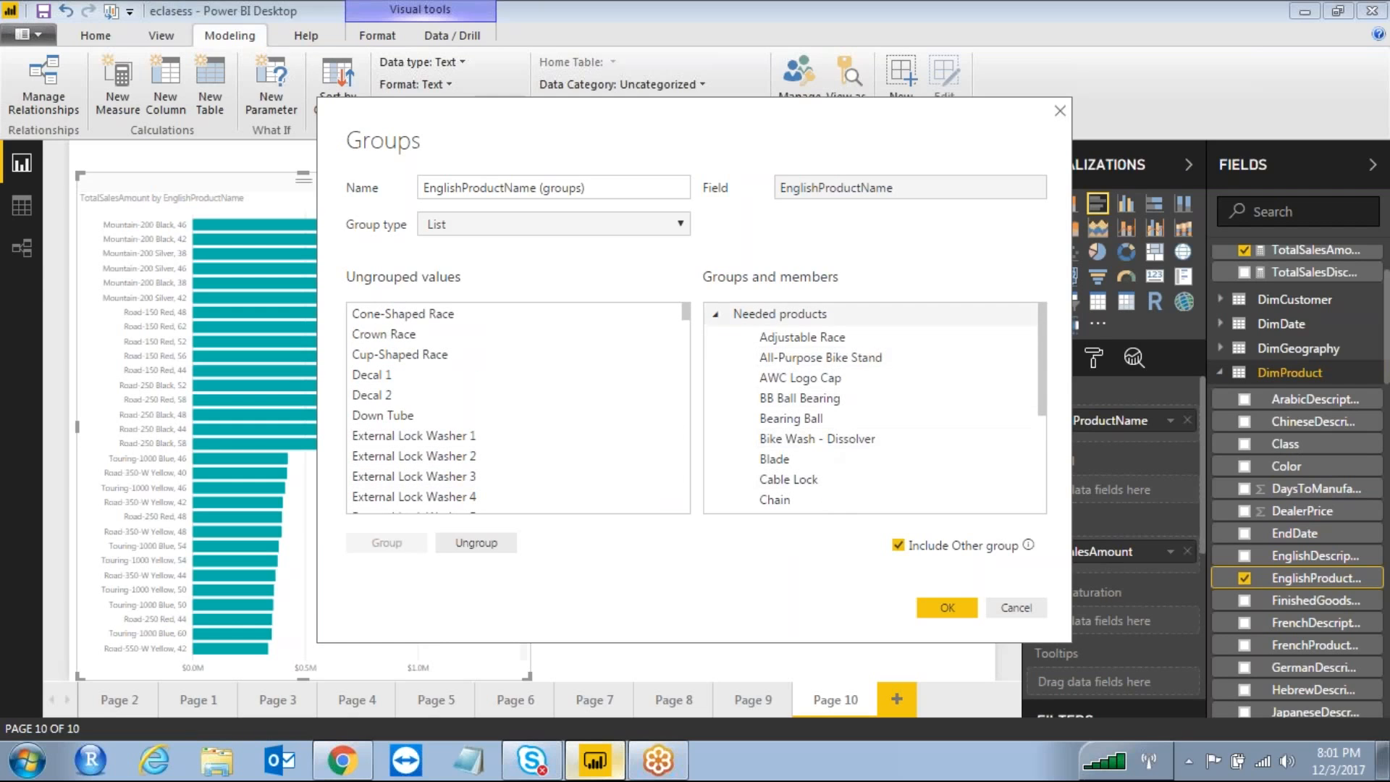
click(713, 316)
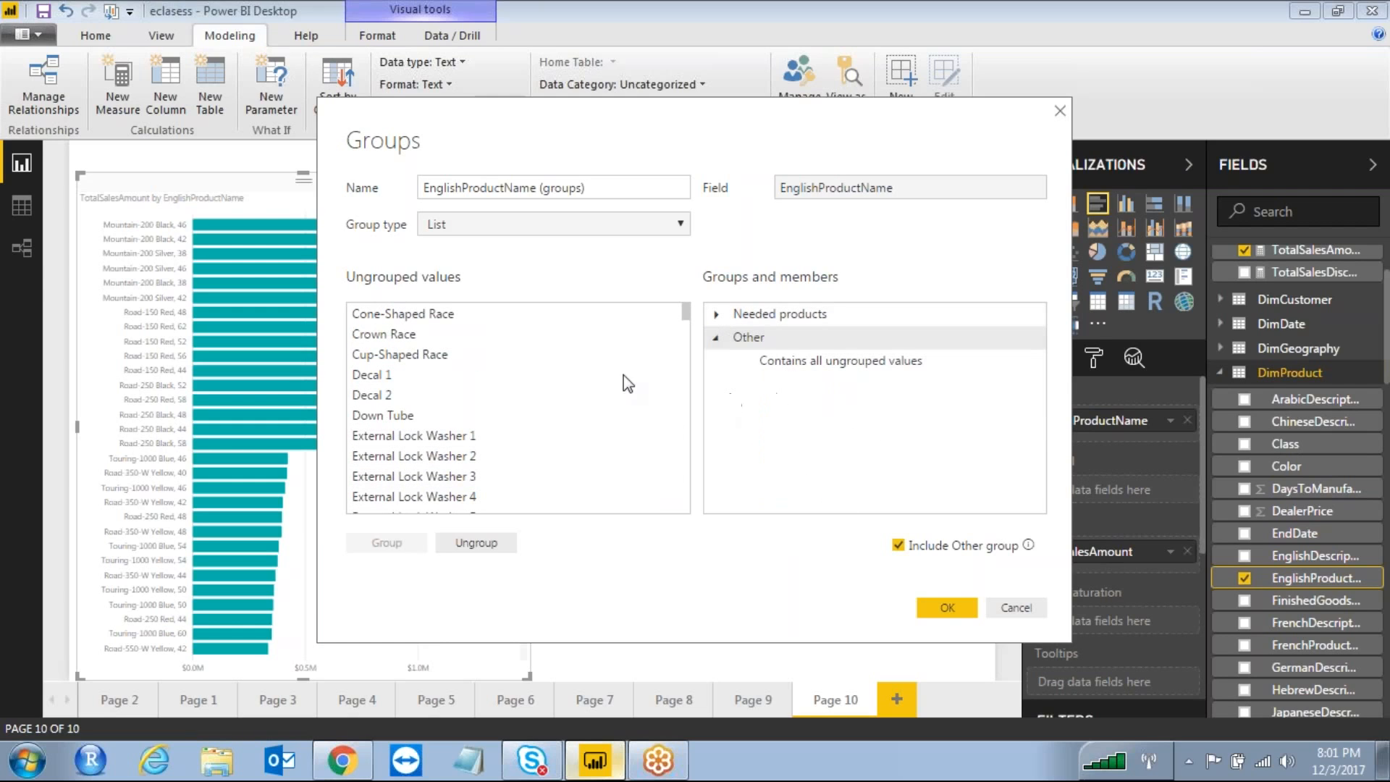
Create the EnglishProductName group and add a clustered column chart beside the bar chart, showing TotalSalesAmount by EnglishProductName (groups)
click(947, 607)
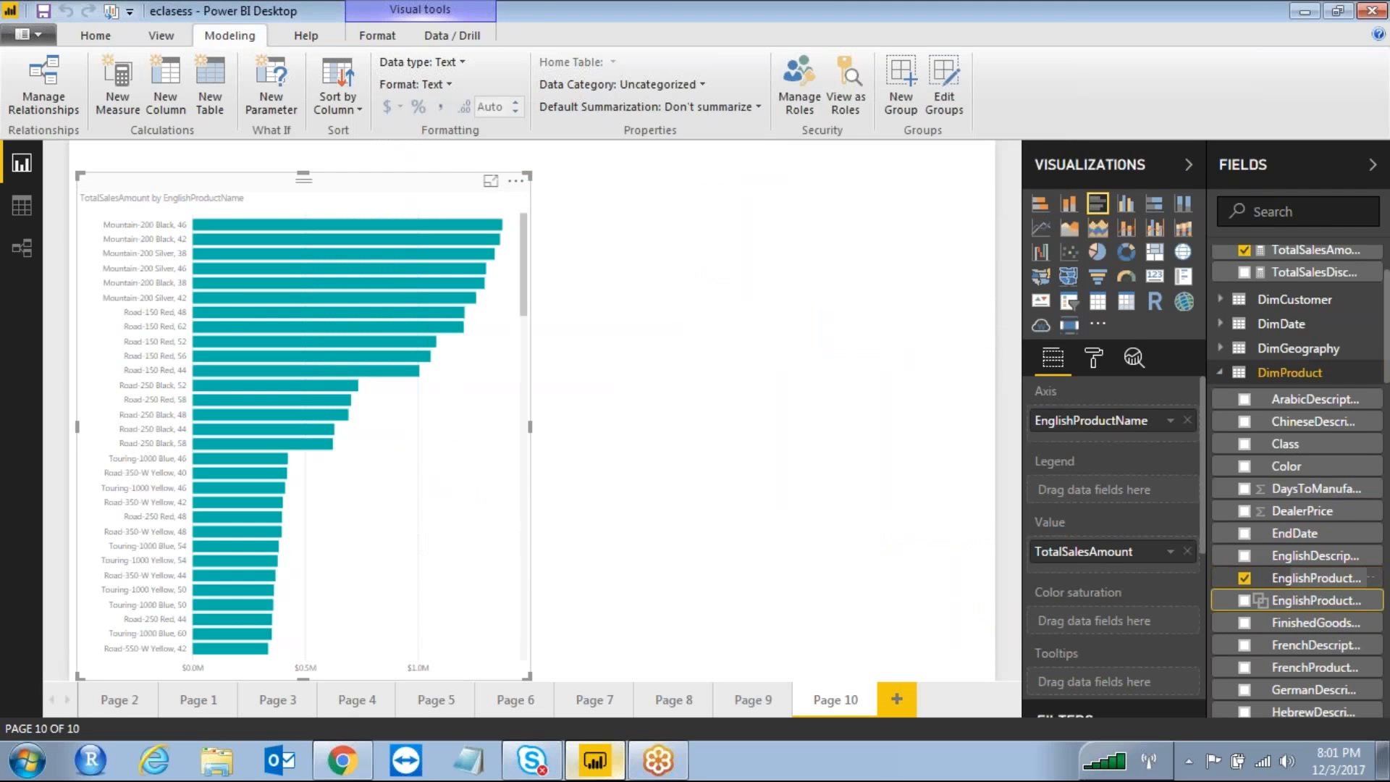
click(728, 348)
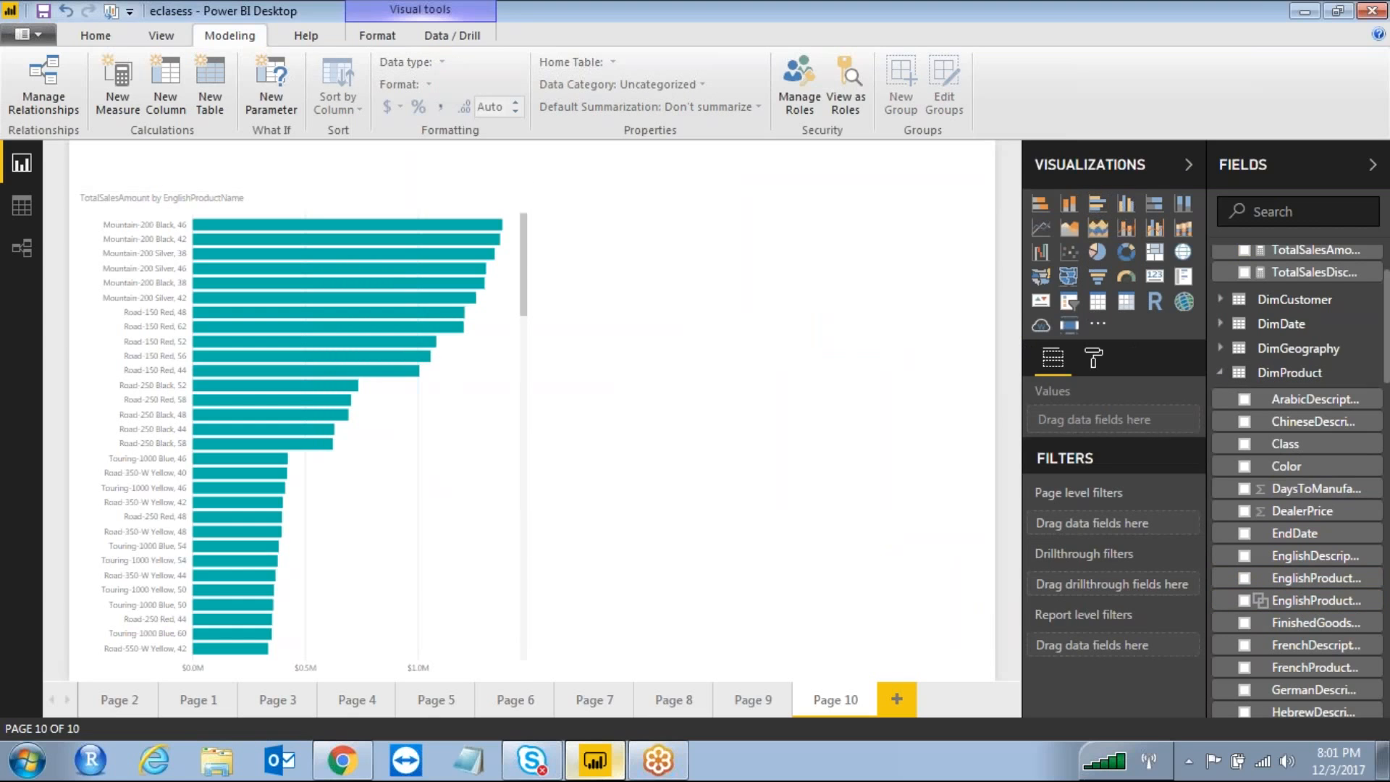
click(1126, 203)
drag(736, 370, 944, 501)
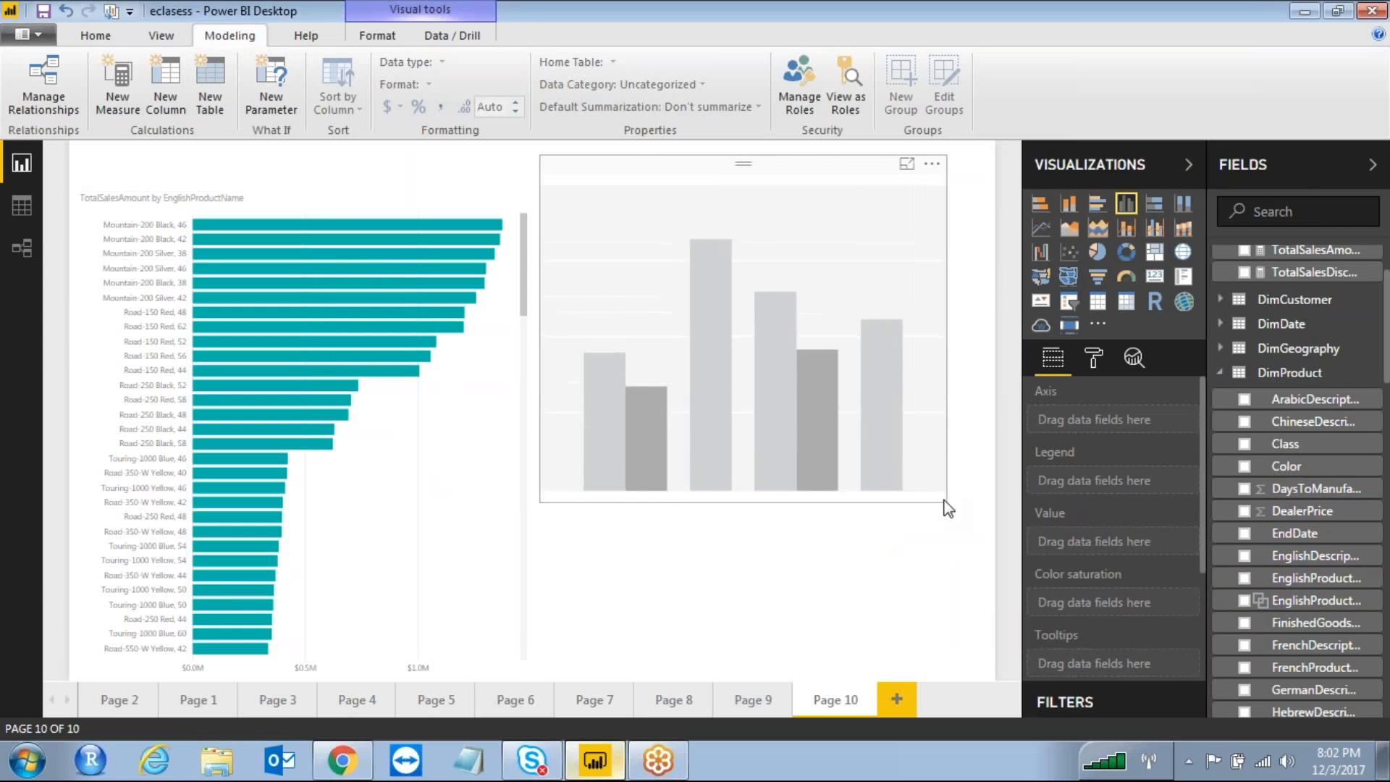
drag(1306, 600, 1042, 427)
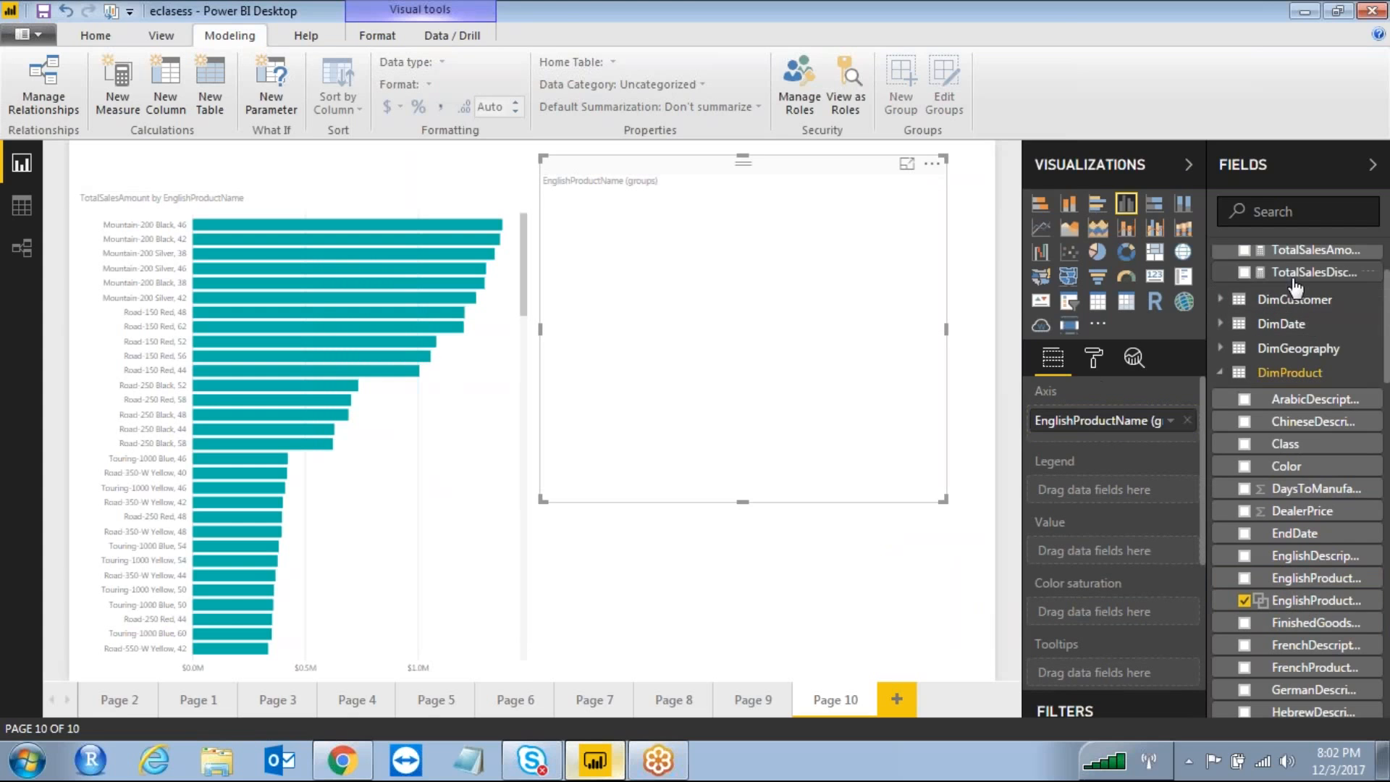
drag(1299, 252, 1114, 568)
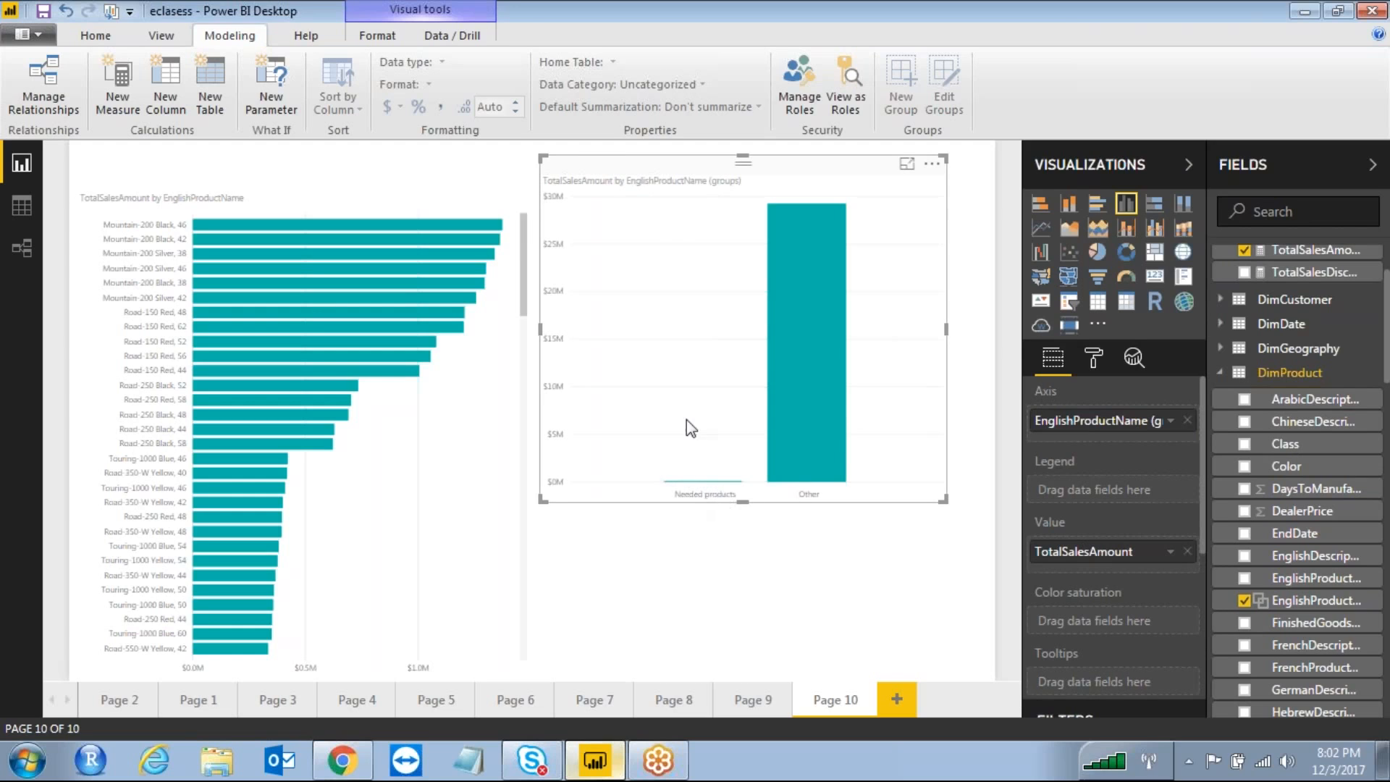
mouse_move(727, 475)
mouse_down()
mouse_move(670, 469)
mouse_move(678, 458)
mouse_up()
mouse_move(841, 236)
mouse_down()
mouse_move(872, 348)
mouse_move(850, 284)
mouse_up()
click(541, 68)
Compare the List and Bin group types for a new group on the SalesAmount field, and cancel without creating it
scroll(1373, 579, up, 2)
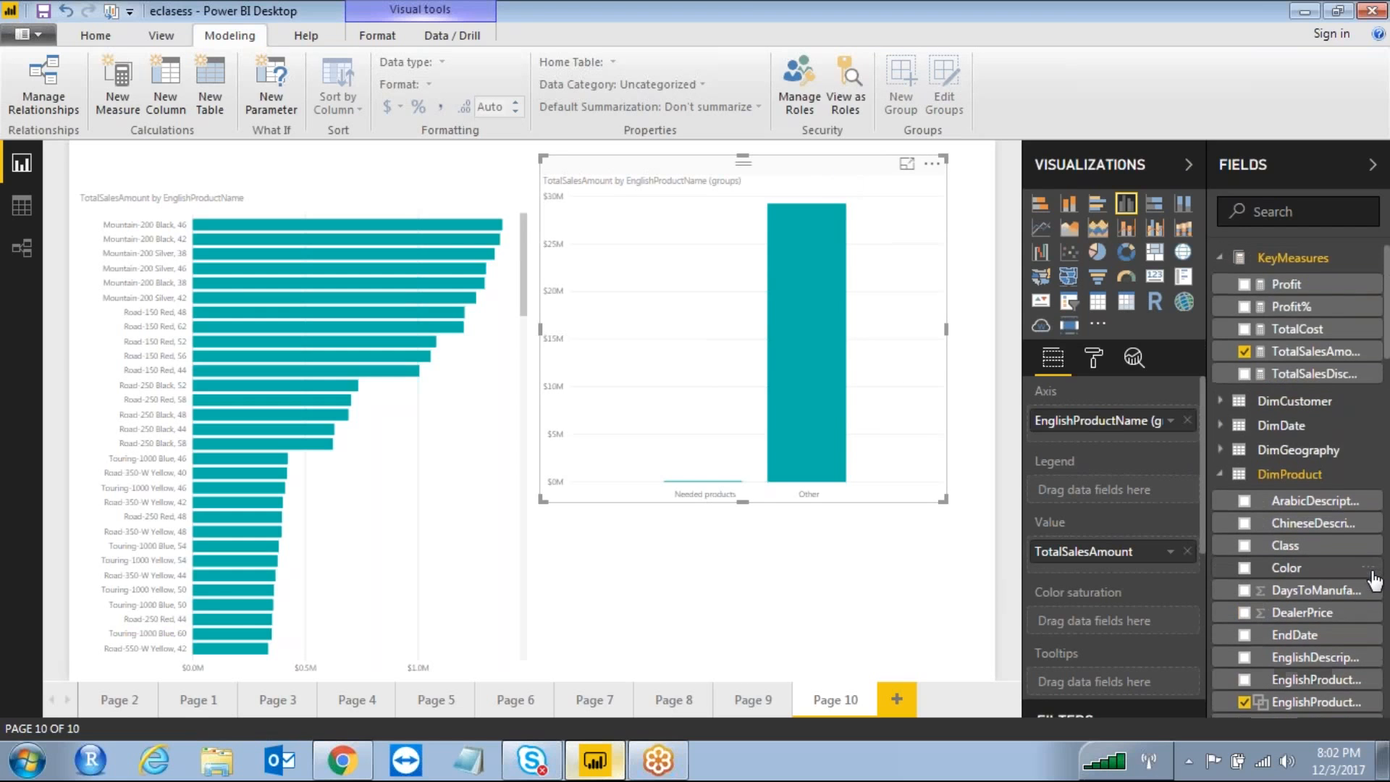
scroll(1373, 580, down, 10)
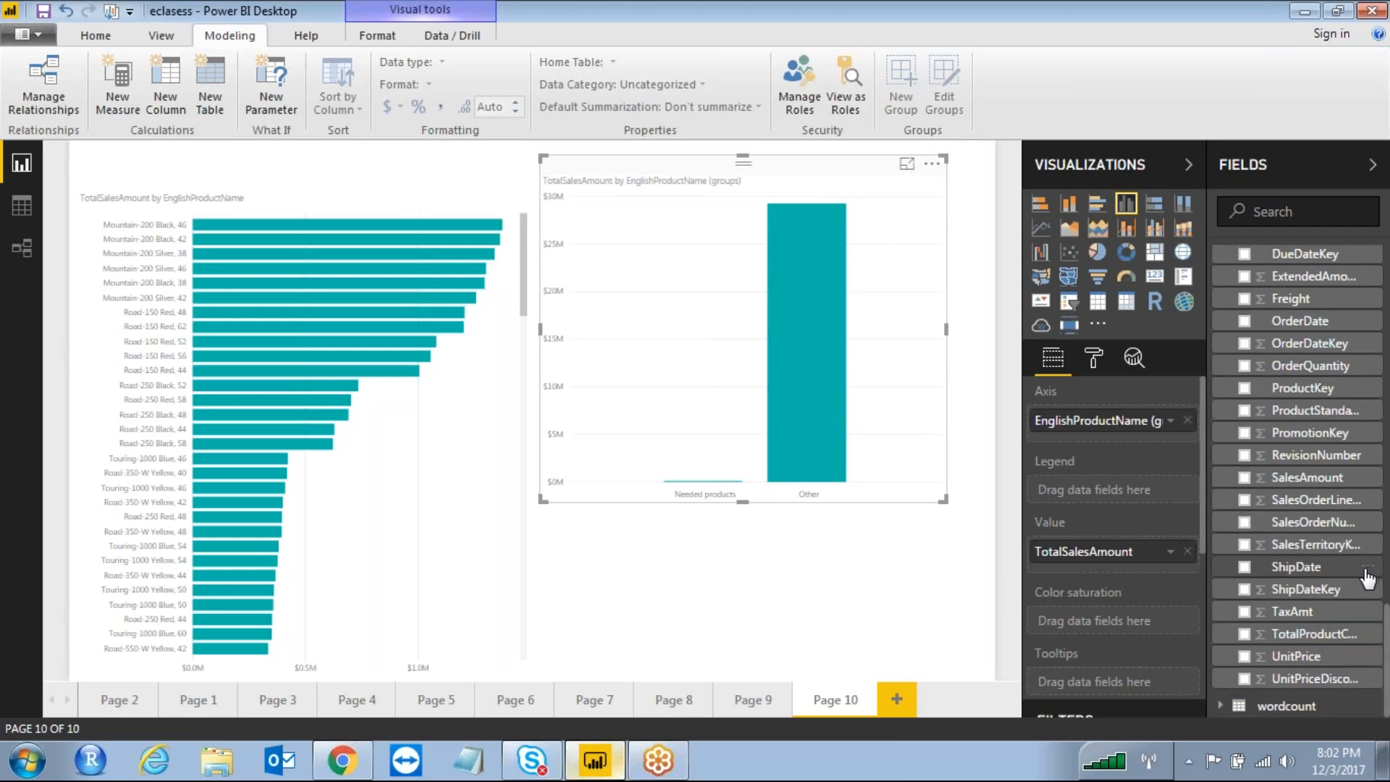
click(1328, 484)
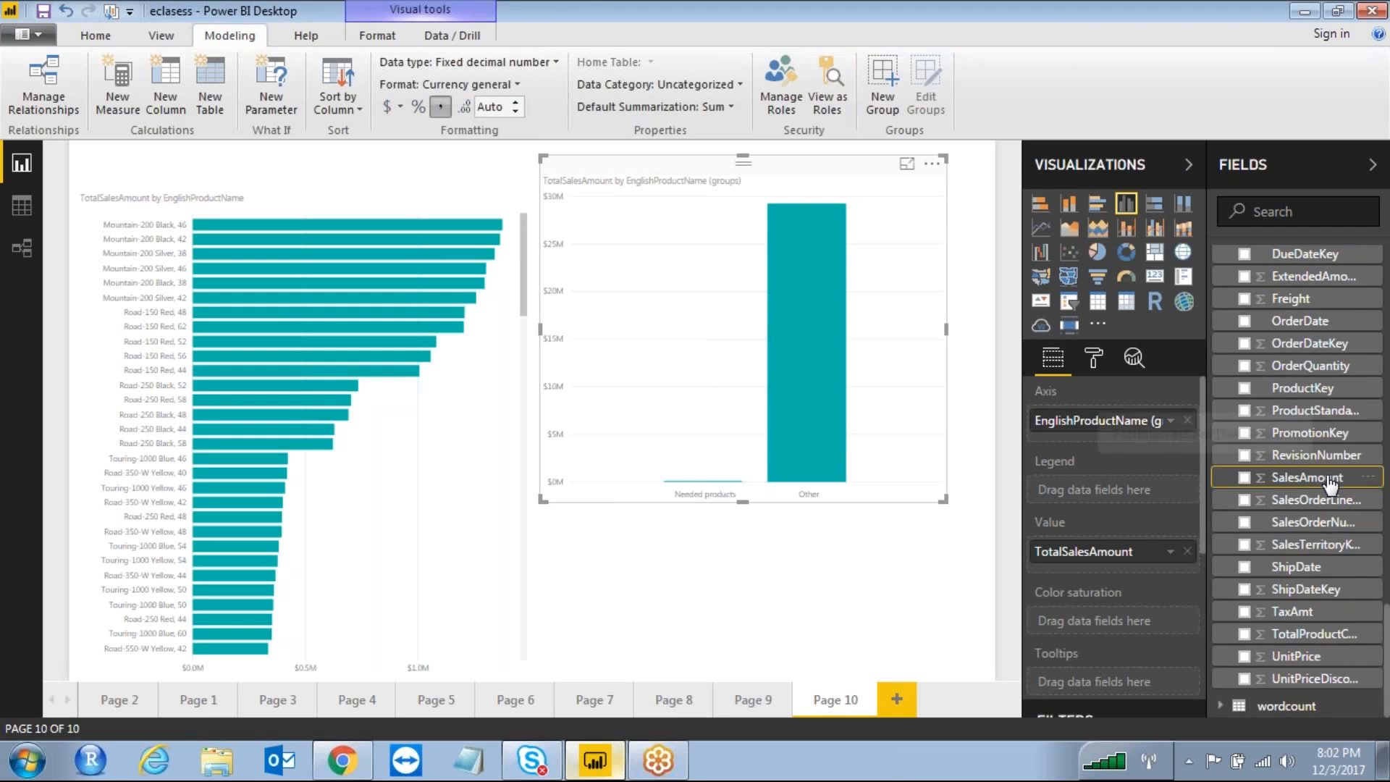
click(883, 80)
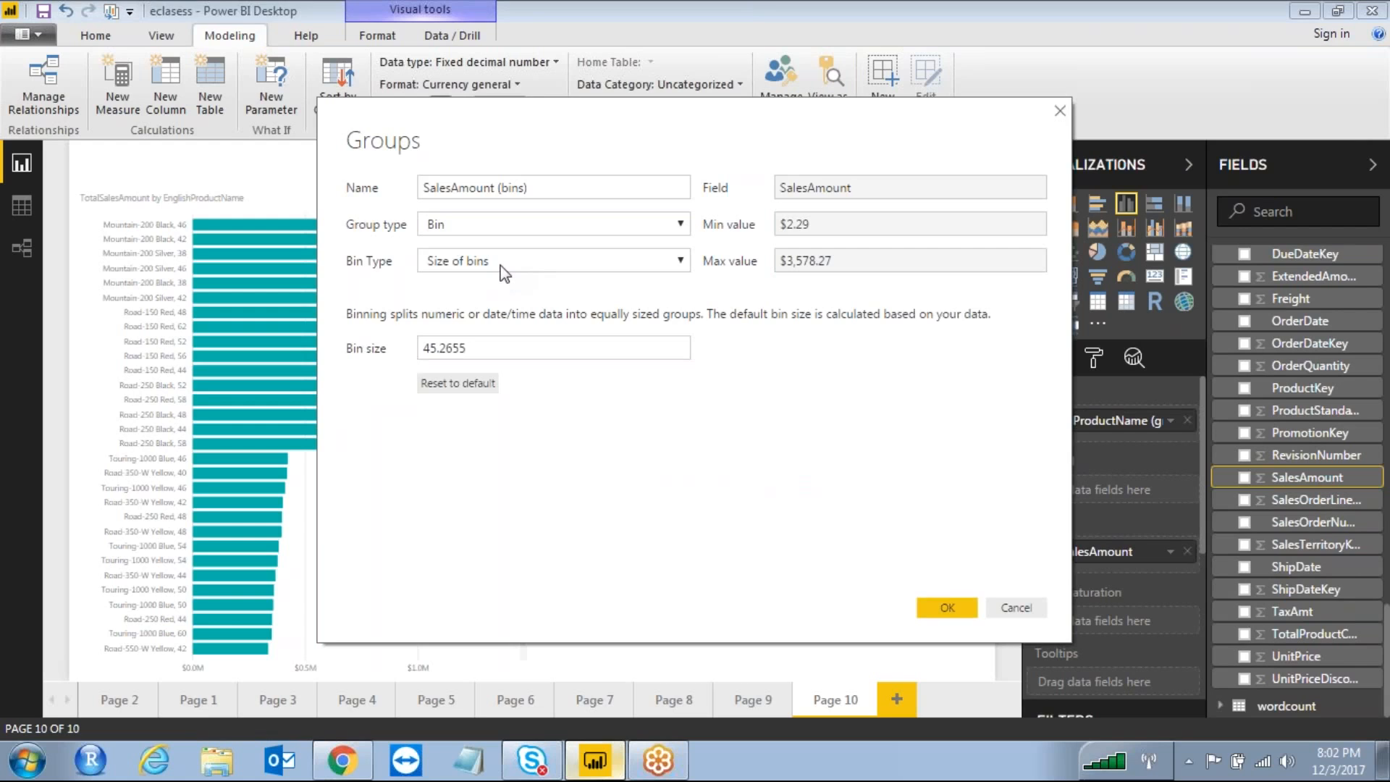
click(544, 220)
click(452, 245)
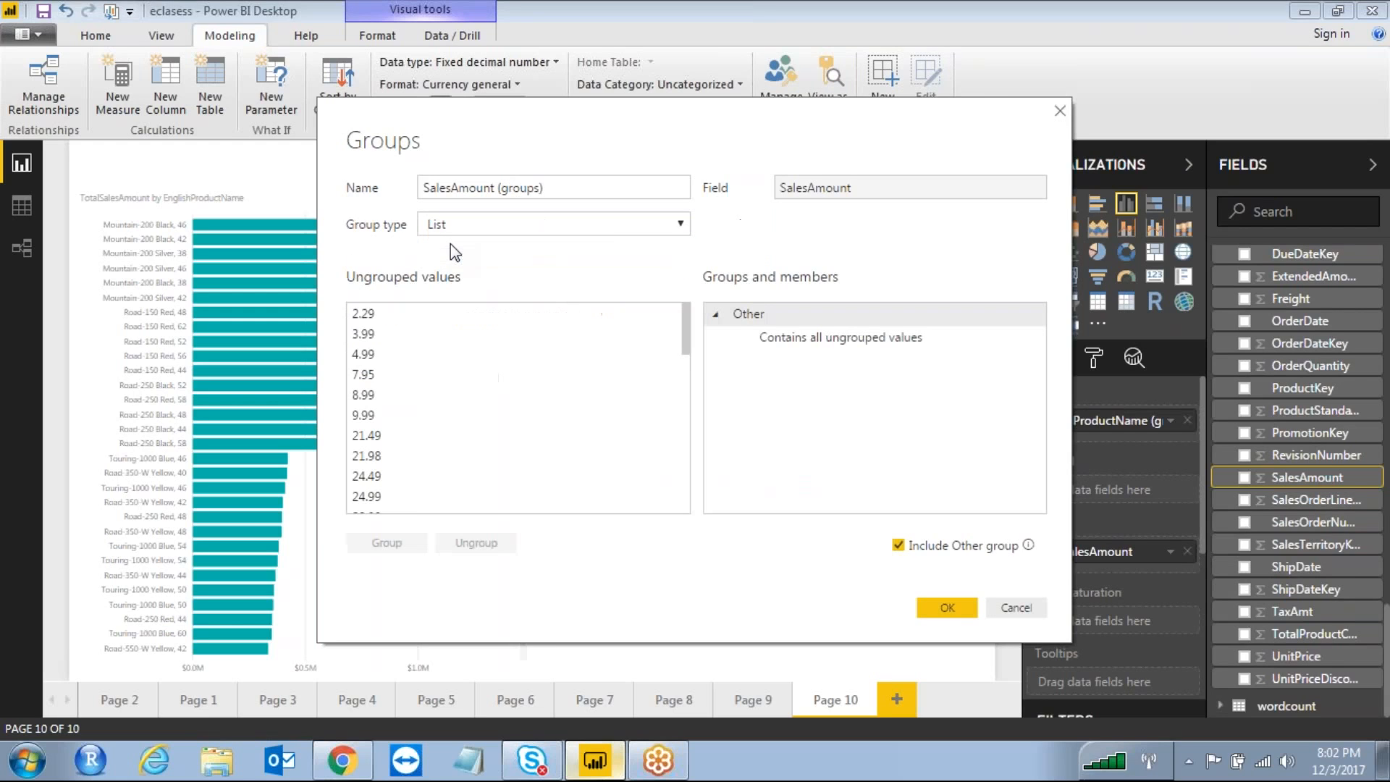
click(500, 233)
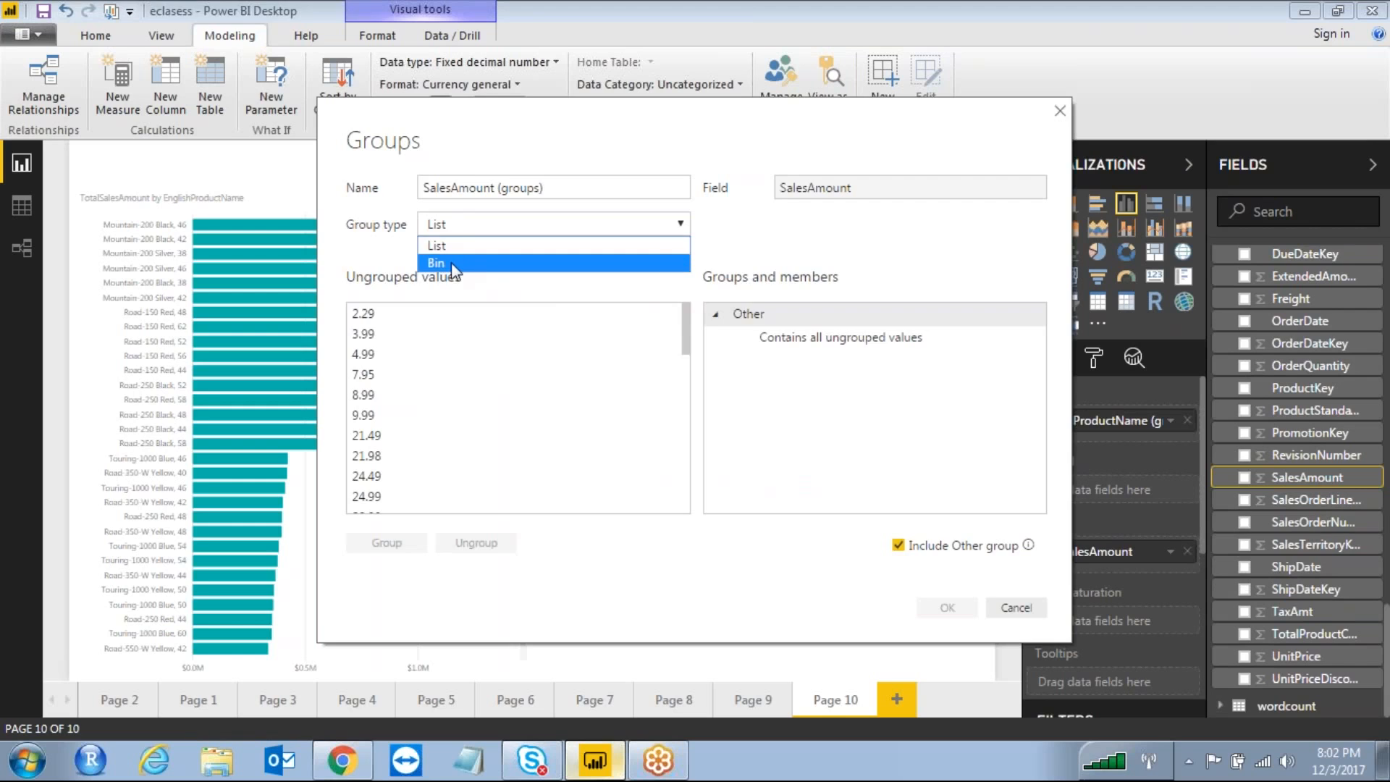
click(450, 260)
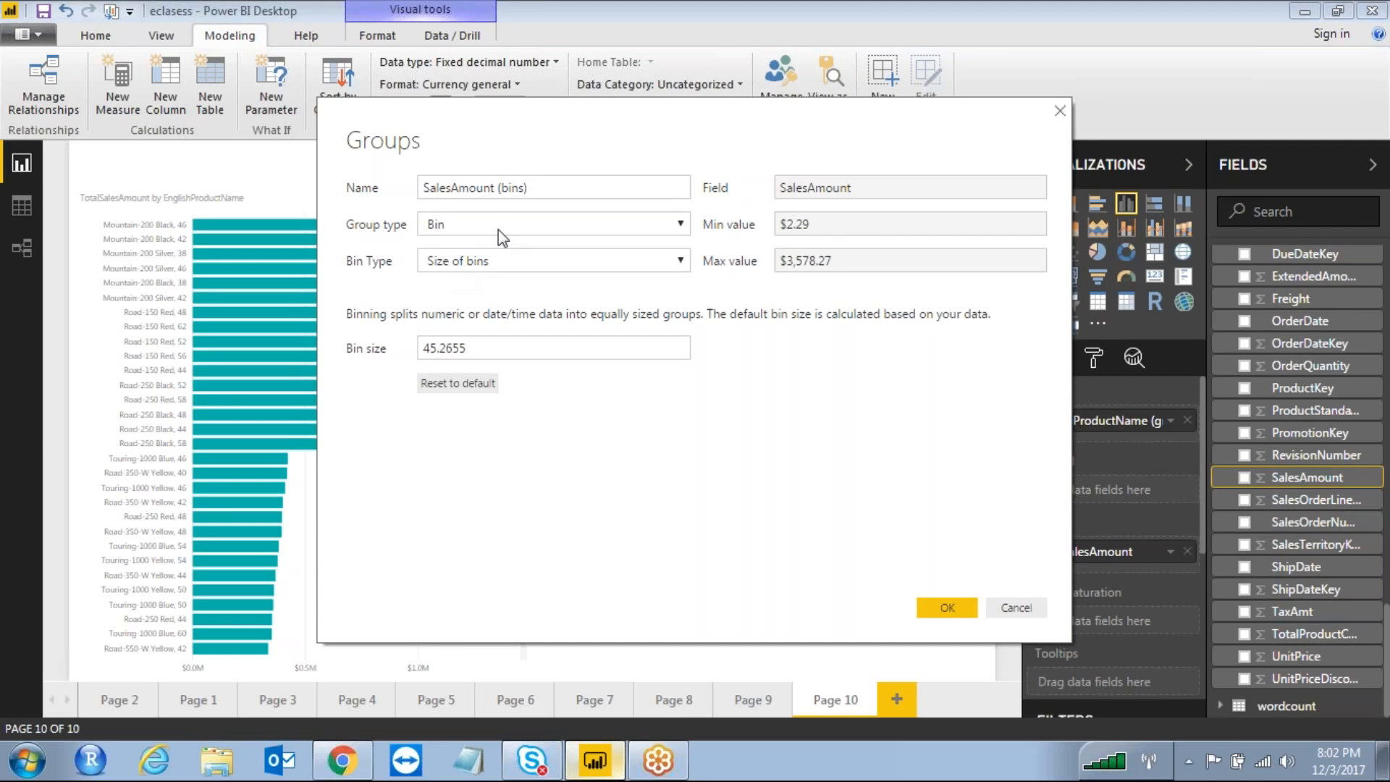
click(1010, 610)
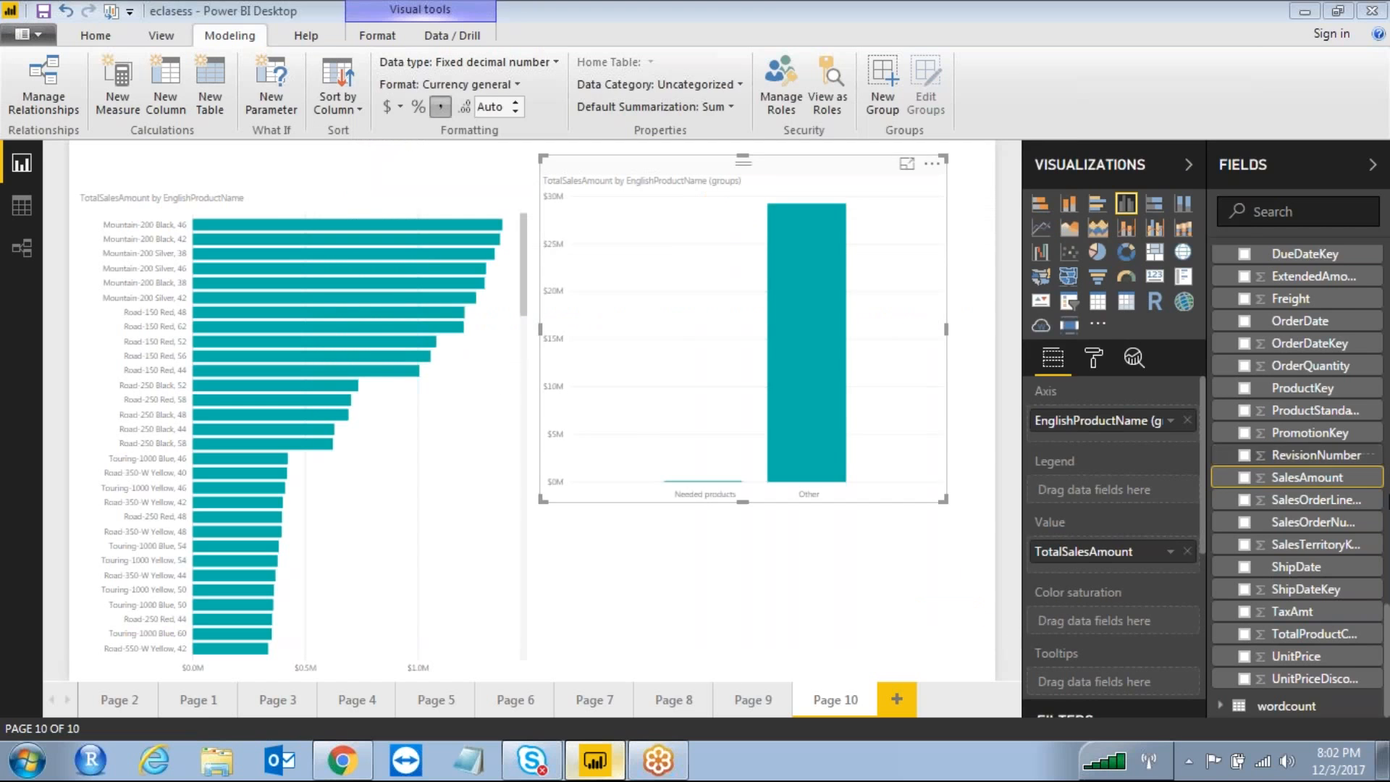
Check the group type offered for a new group on the EnglishProductName field, and cancel without creating it
scroll(1332, 497, up, 10)
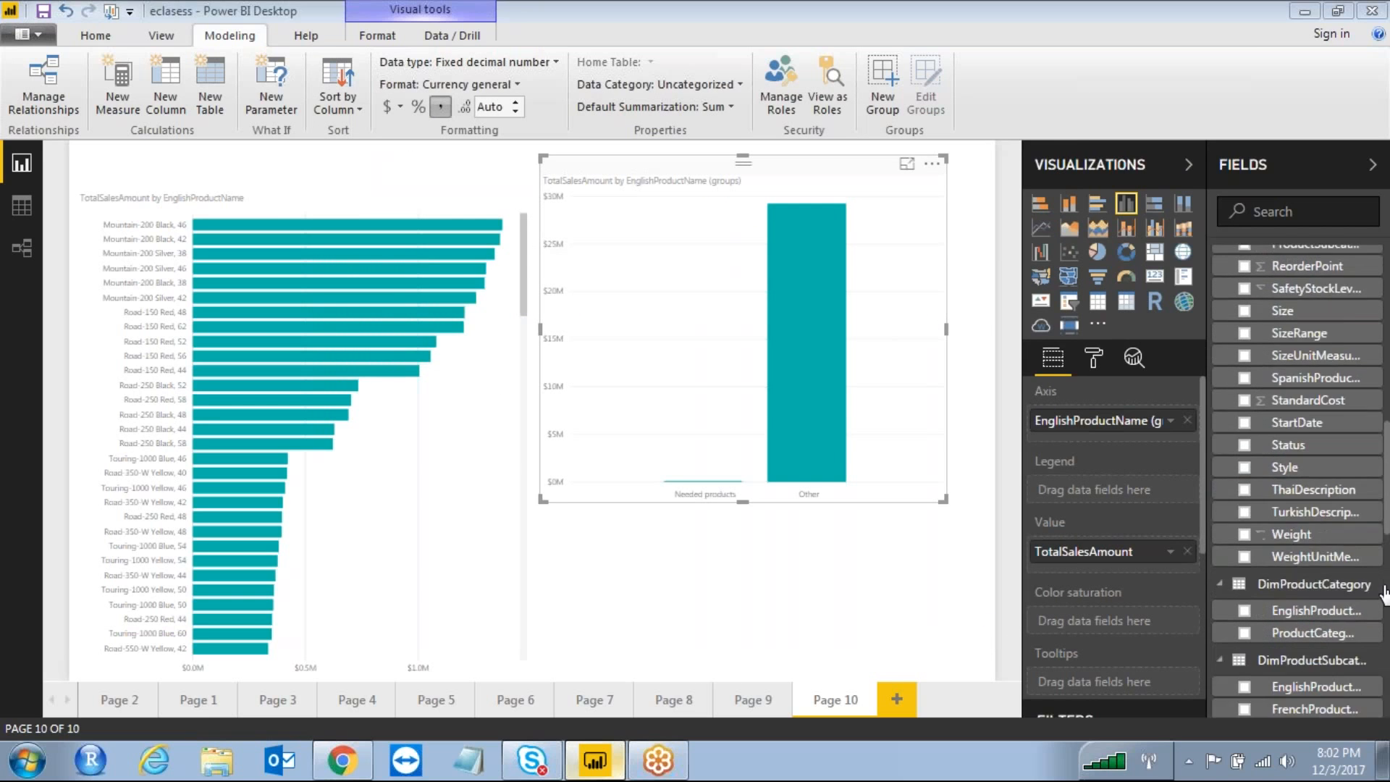
scroll(1384, 592, up, 6)
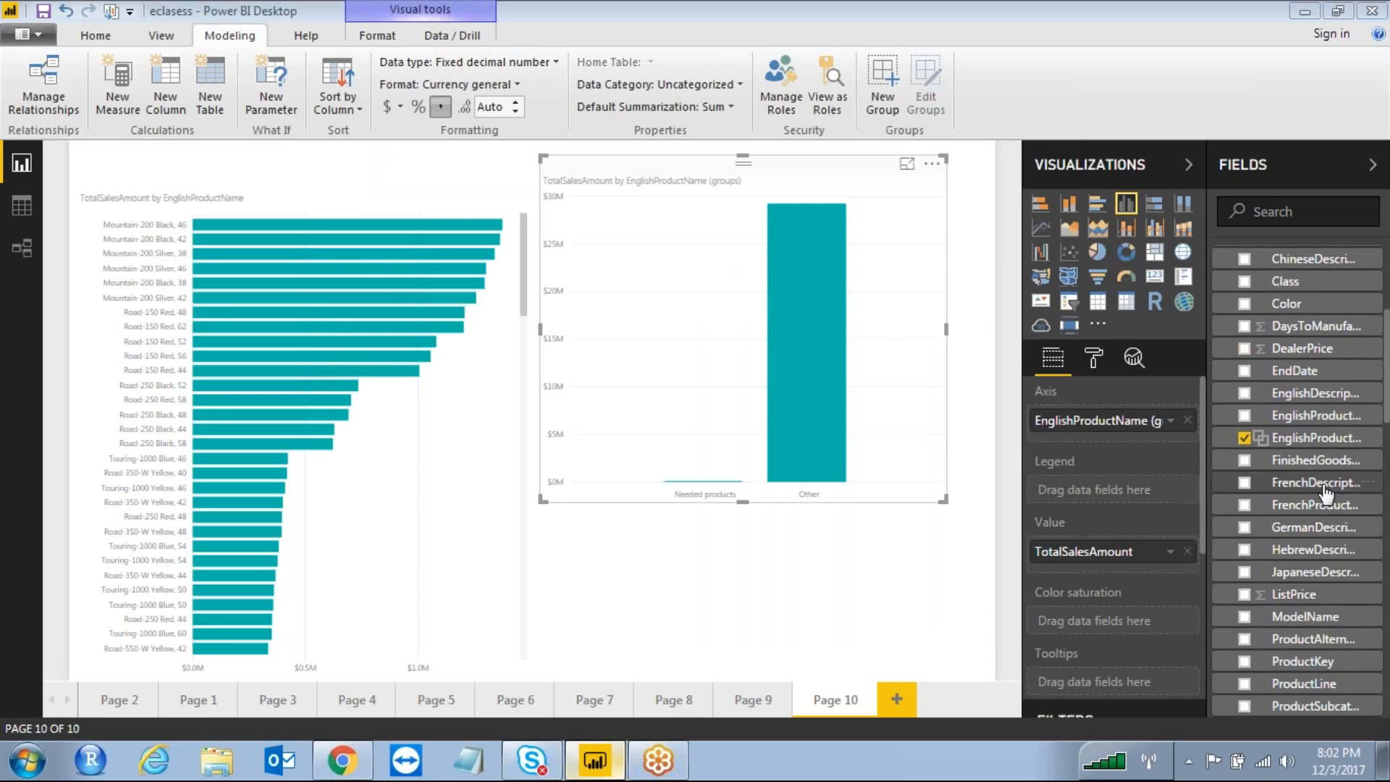
click(1345, 420)
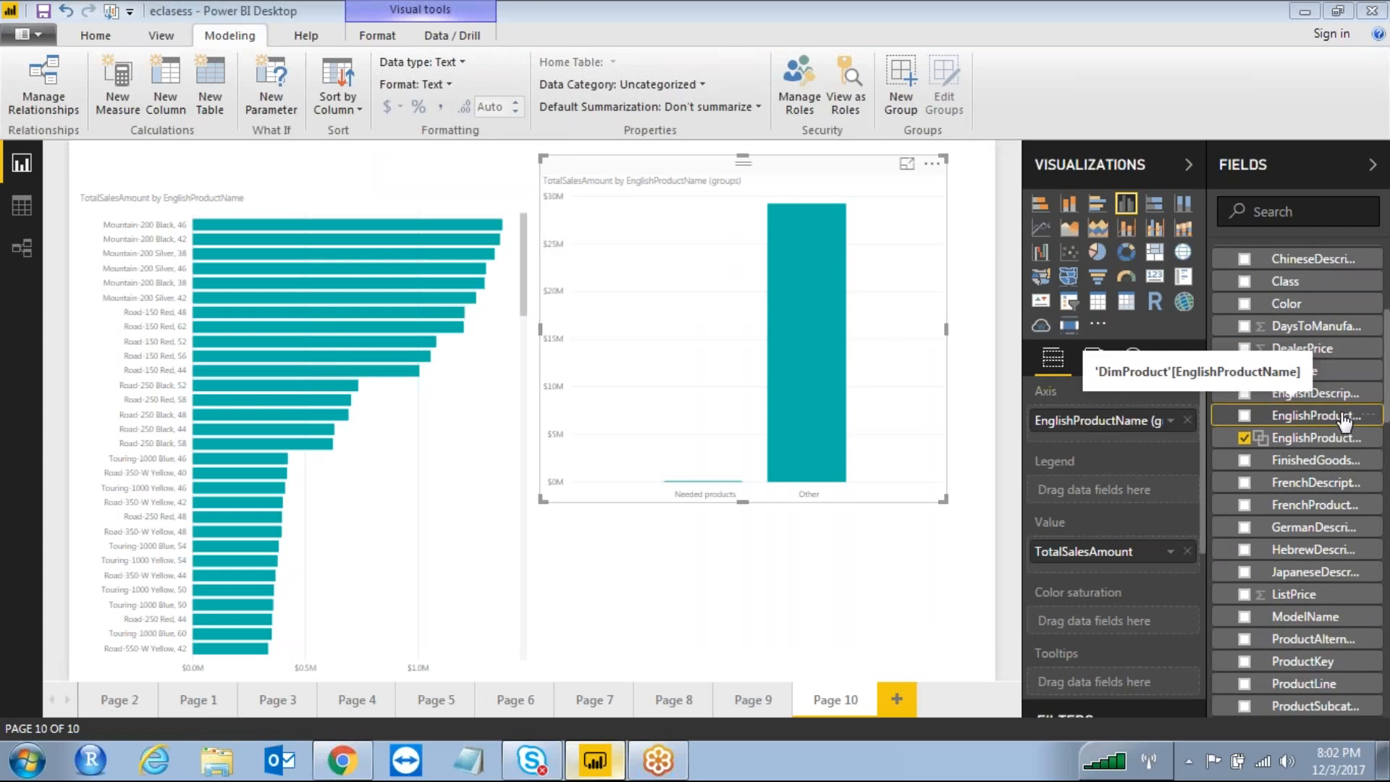
click(901, 105)
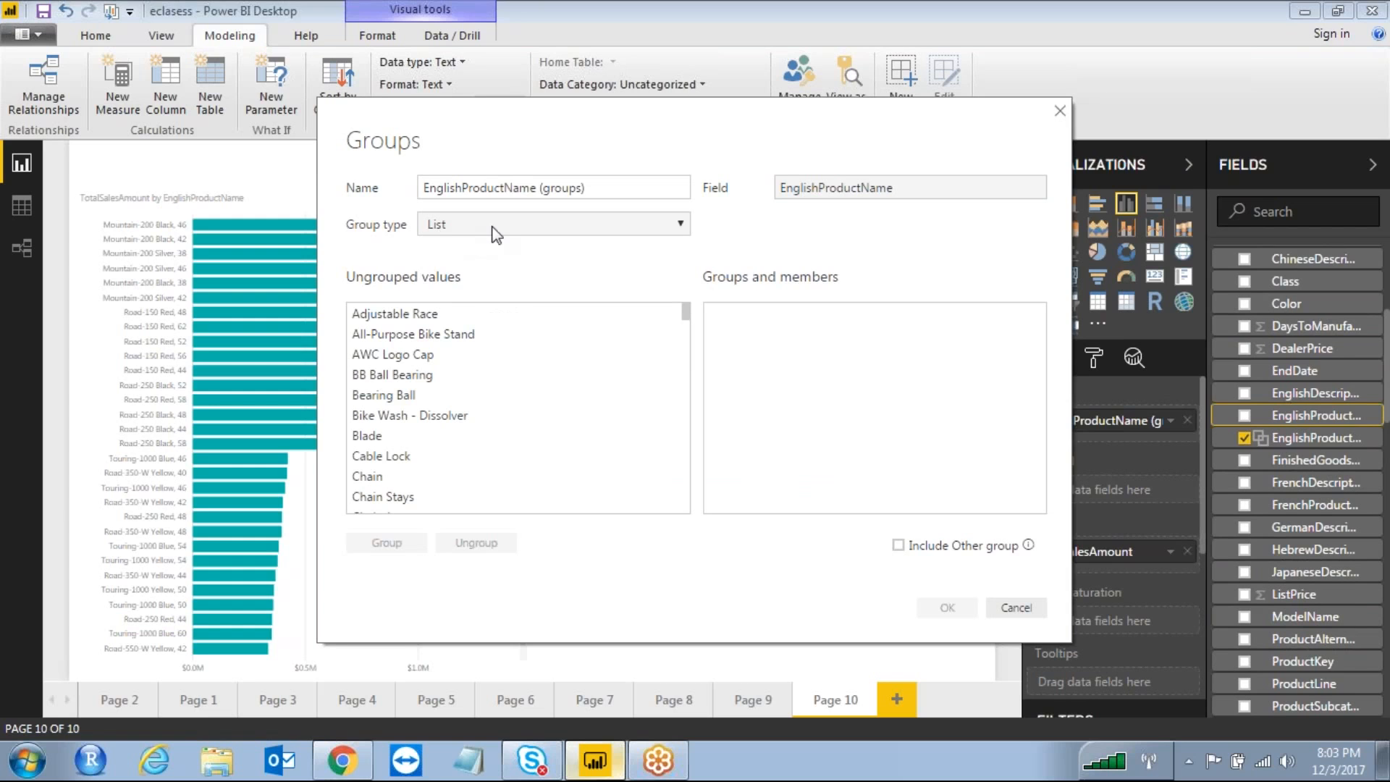
click(1017, 607)
Reopen the new group settings for the SalesAmount field
scroll(1339, 500, down, 10)
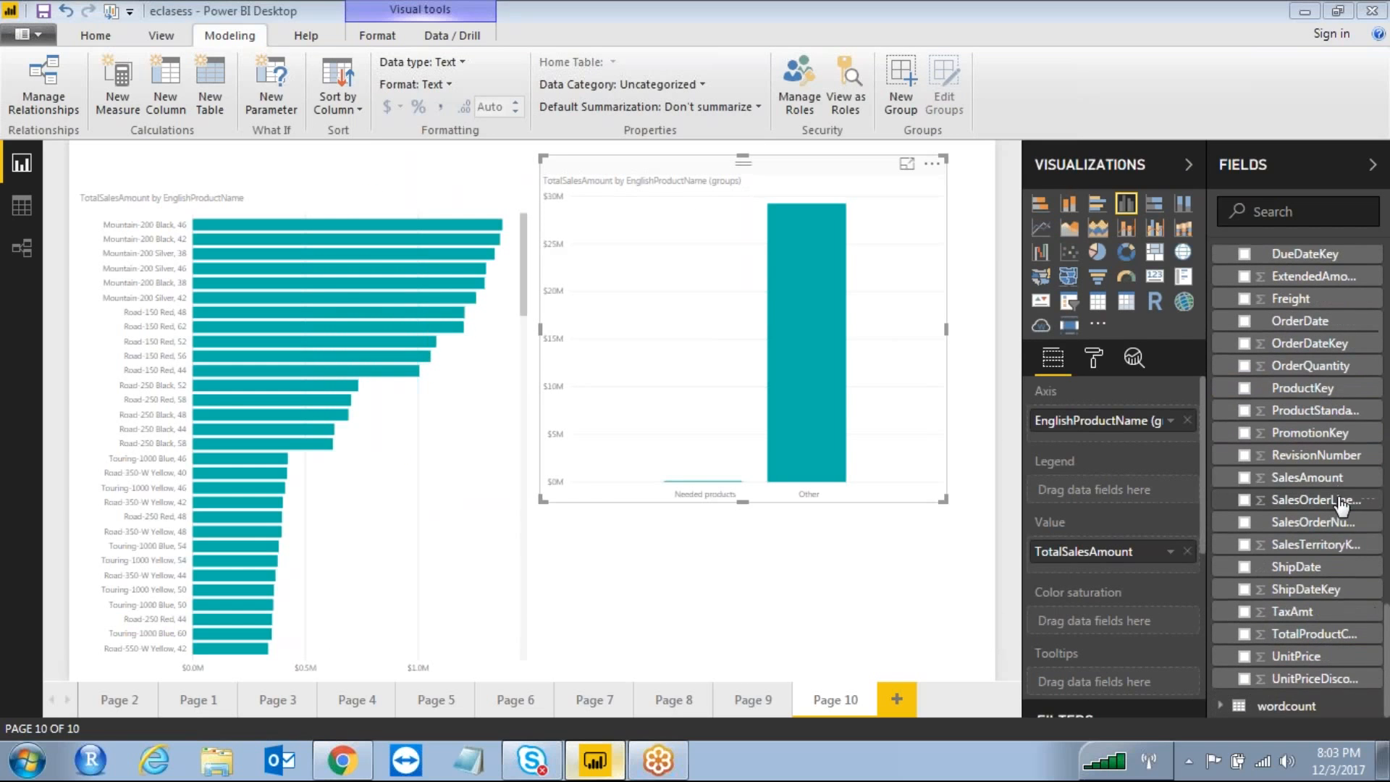
click(1314, 478)
click(875, 102)
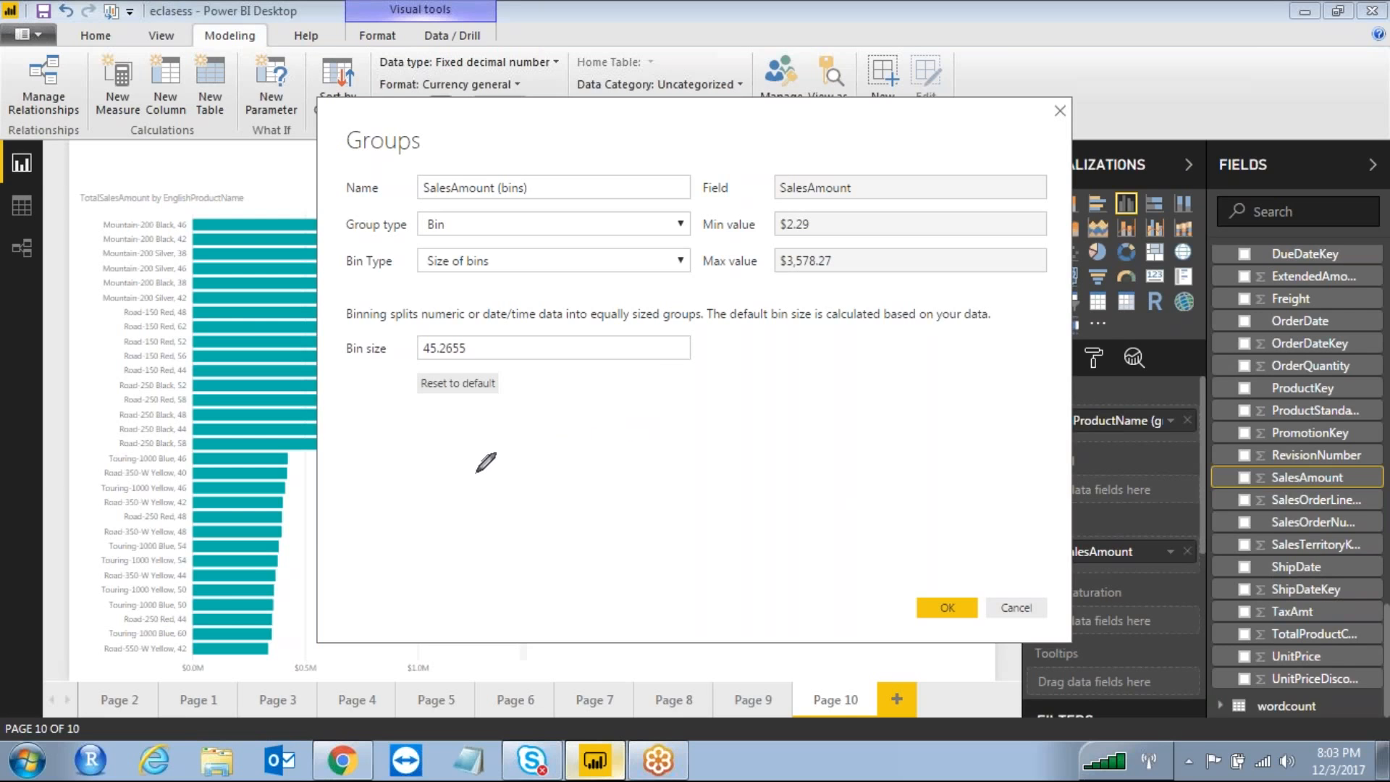
drag(564, 428, 564, 451)
mouse_move(959, 424)
mouse_down()
mouse_move(963, 446)
mouse_move(993, 426)
mouse_move(939, 407)
mouse_move(938, 445)
mouse_move(989, 459)
mouse_move(1019, 424)
mouse_move(991, 406)
mouse_up()
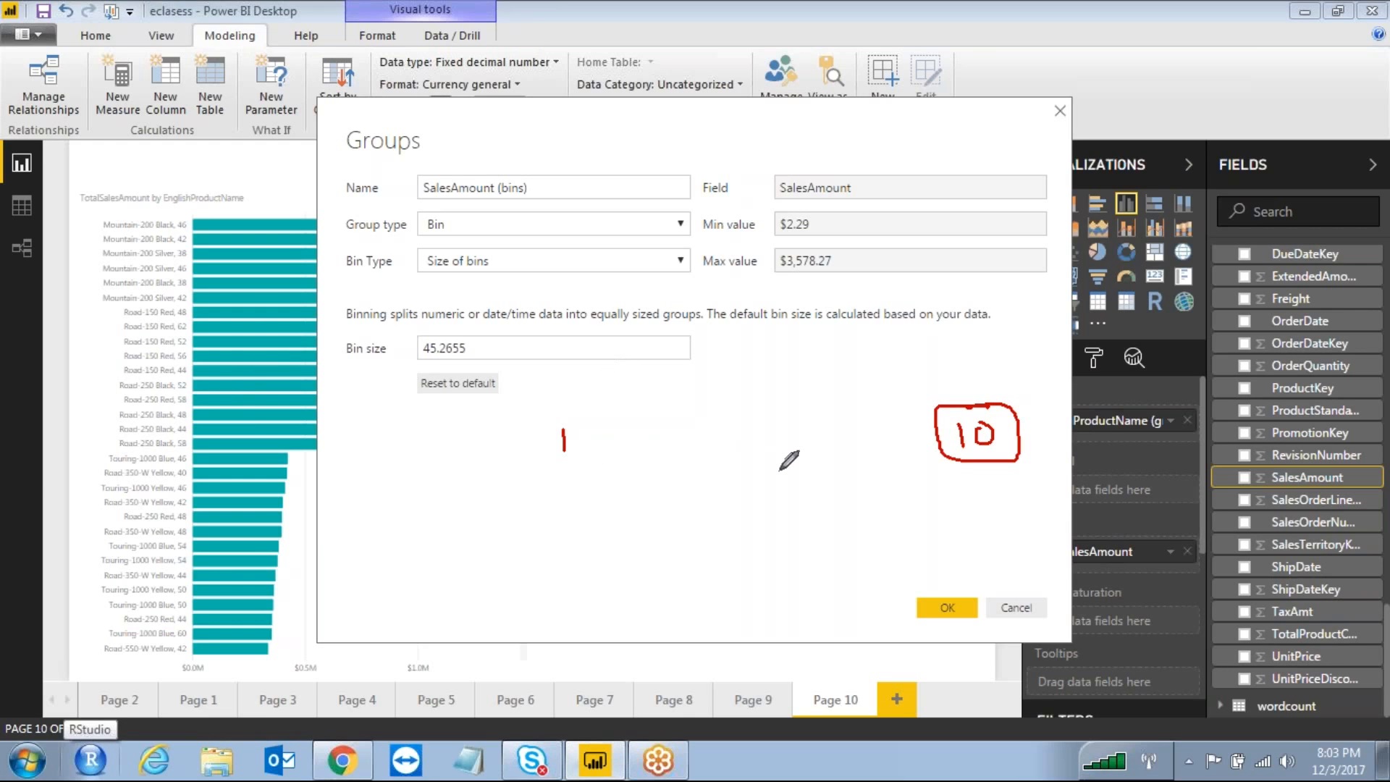
drag(579, 439, 786, 433)
mouse_move(788, 409)
mouse_down()
mouse_move(788, 449)
mouse_move(838, 426)
mouse_move(930, 426)
mouse_move(931, 413)
mouse_up()
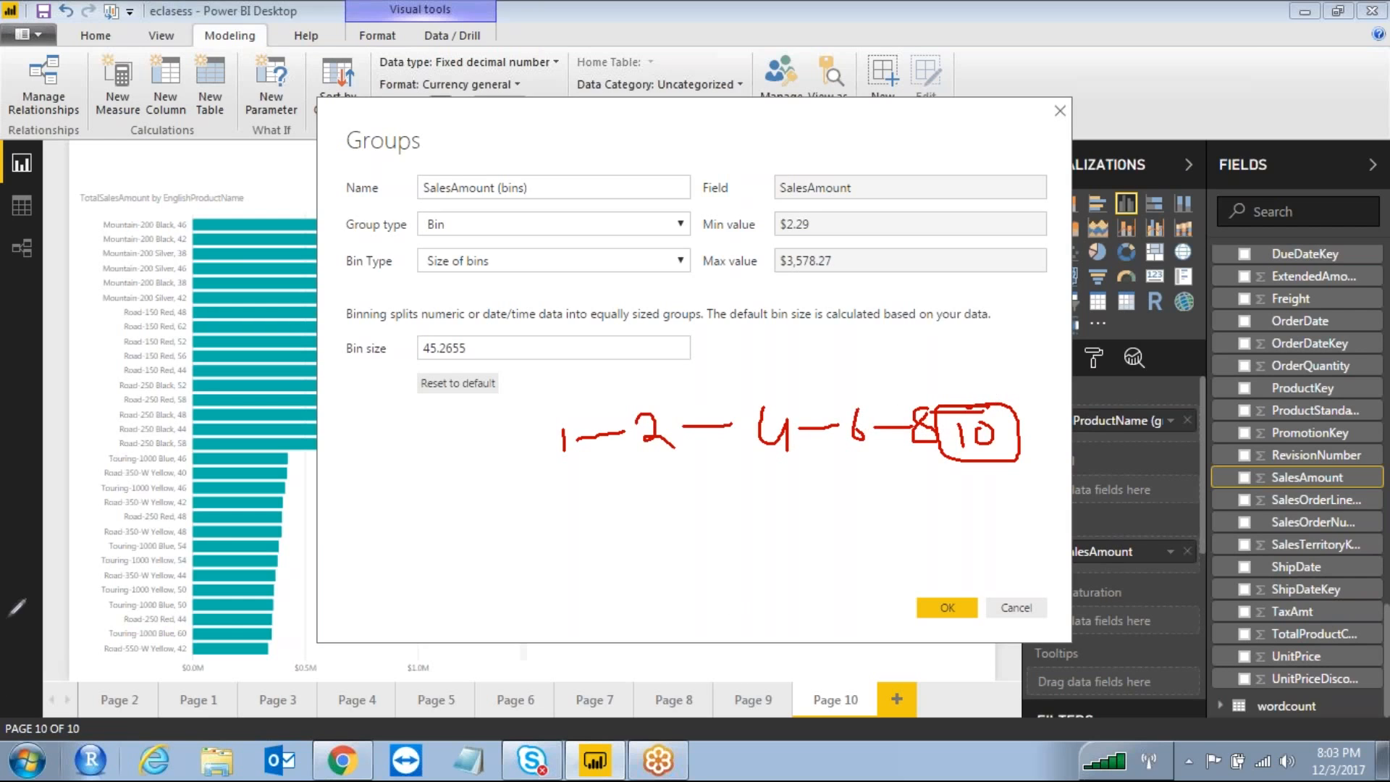
mouse_move(567, 422)
mouse_down()
mouse_move(536, 174)
mouse_move(595, 175)
mouse_move(636, 414)
mouse_move(685, 167)
mouse_move(778, 407)
mouse_up()
mouse_move(812, 422)
mouse_down()
mouse_move(811, 264)
mouse_move(836, 217)
mouse_move(856, 404)
mouse_move(909, 336)
mouse_move(906, 397)
mouse_move(928, 250)
mouse_move(987, 308)
mouse_move(985, 434)
mouse_up()
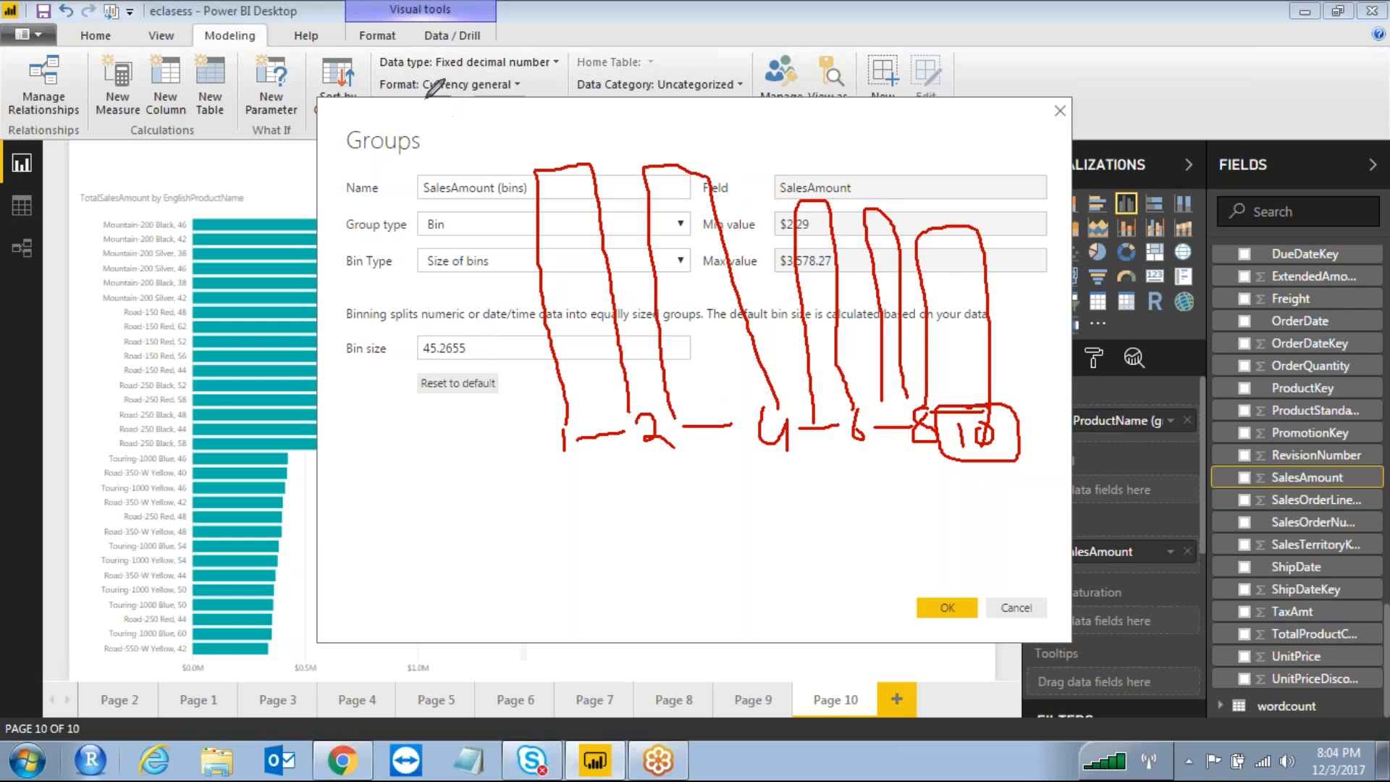
click(541, 70)
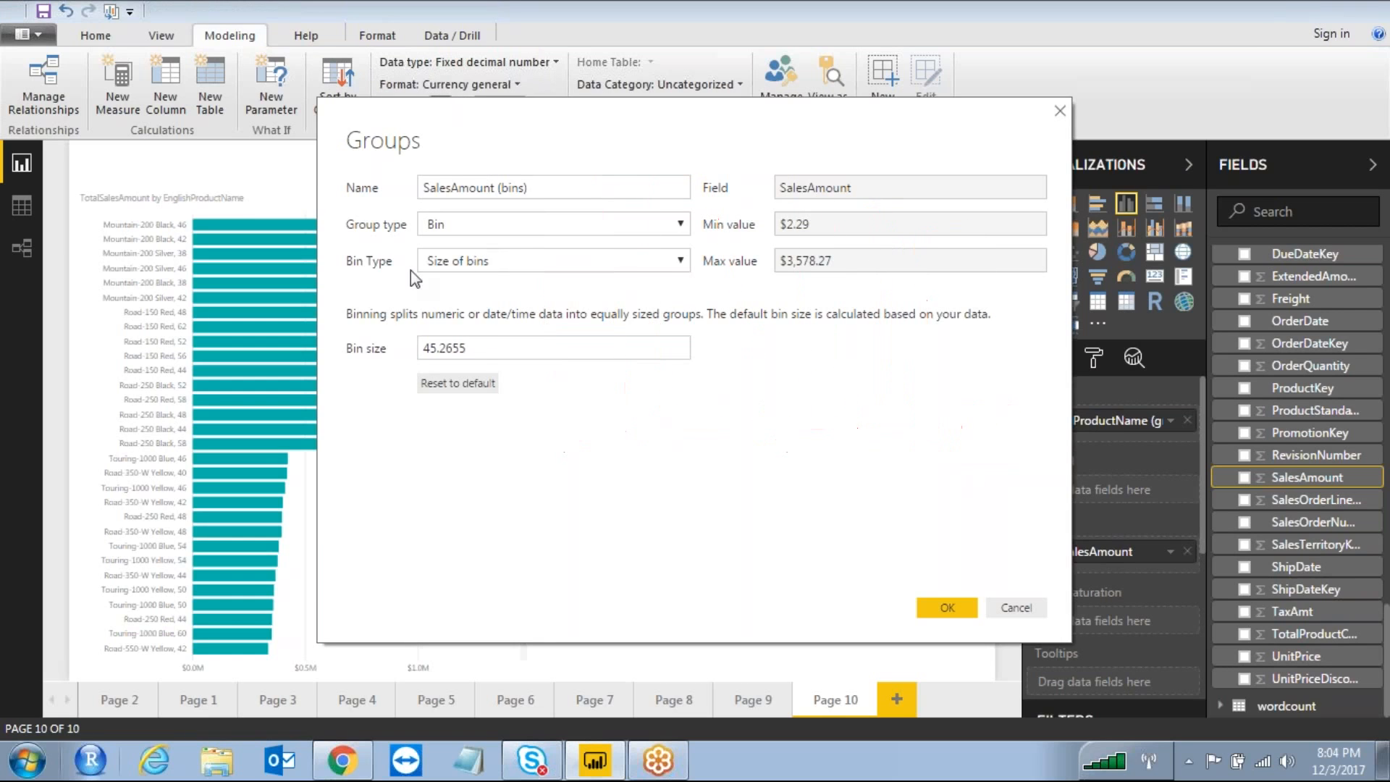
Examine the bin type options, the minimum and maximum values, and the default bin size for the SalesAmount bins
click(459, 262)
click(496, 287)
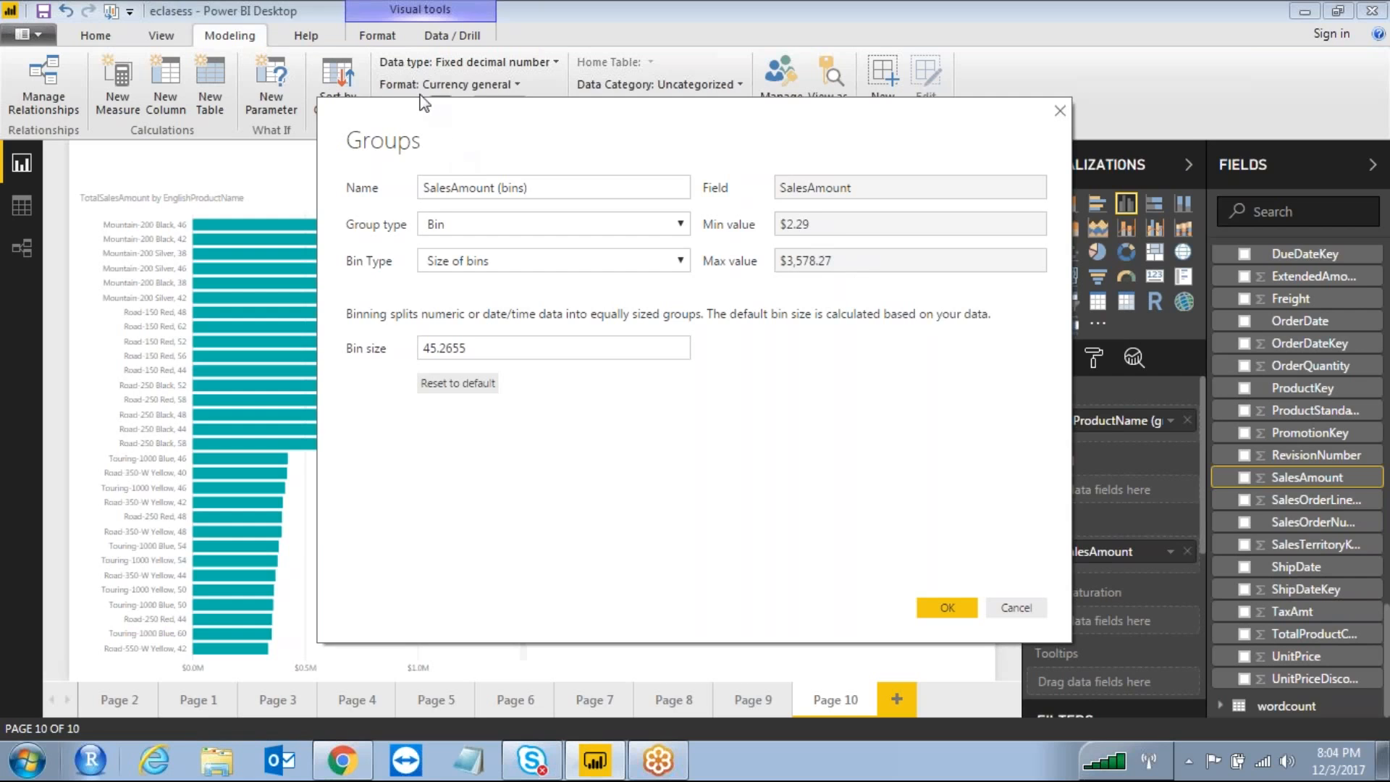
mouse_move(825, 218)
mouse_down()
mouse_move(773, 209)
mouse_move(816, 232)
mouse_up()
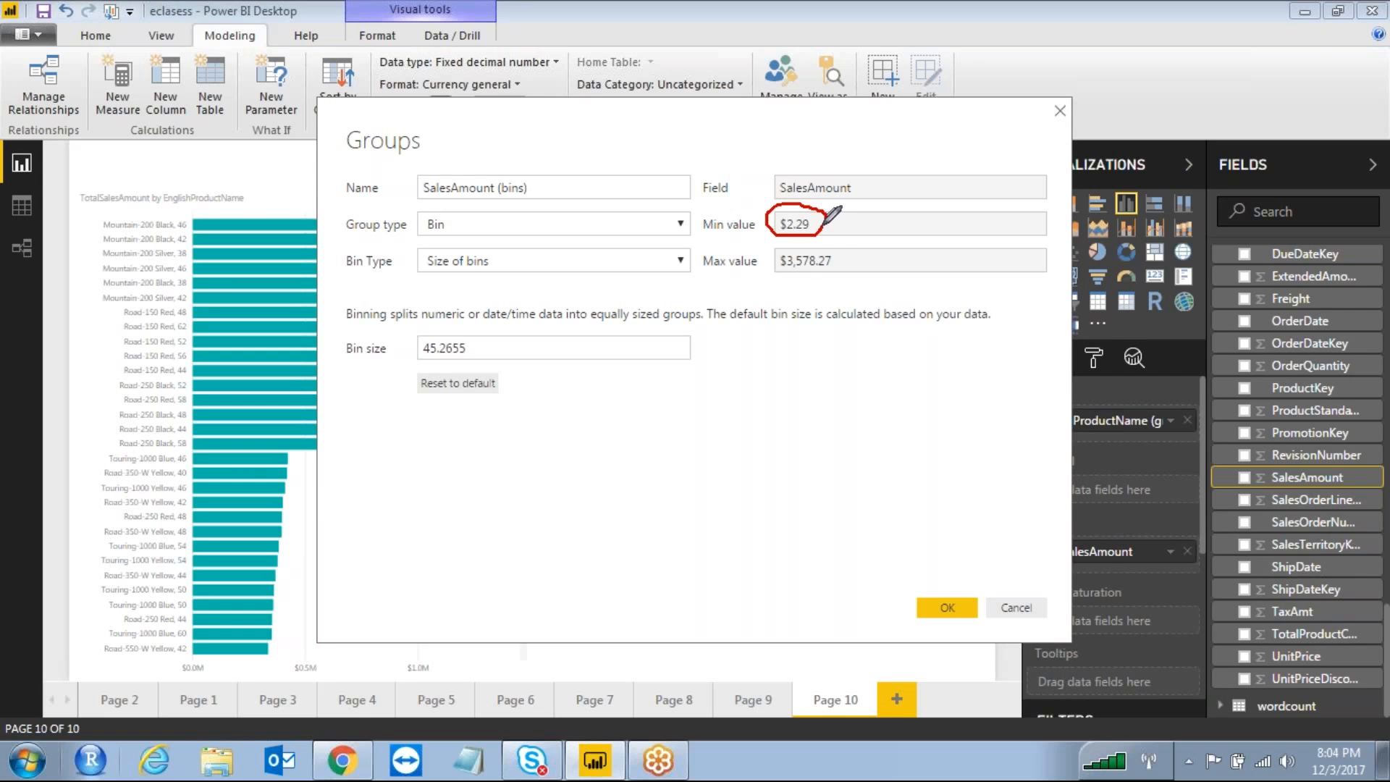
mouse_move(780, 253)
mouse_down()
mouse_move(821, 254)
mouse_move(804, 239)
mouse_up()
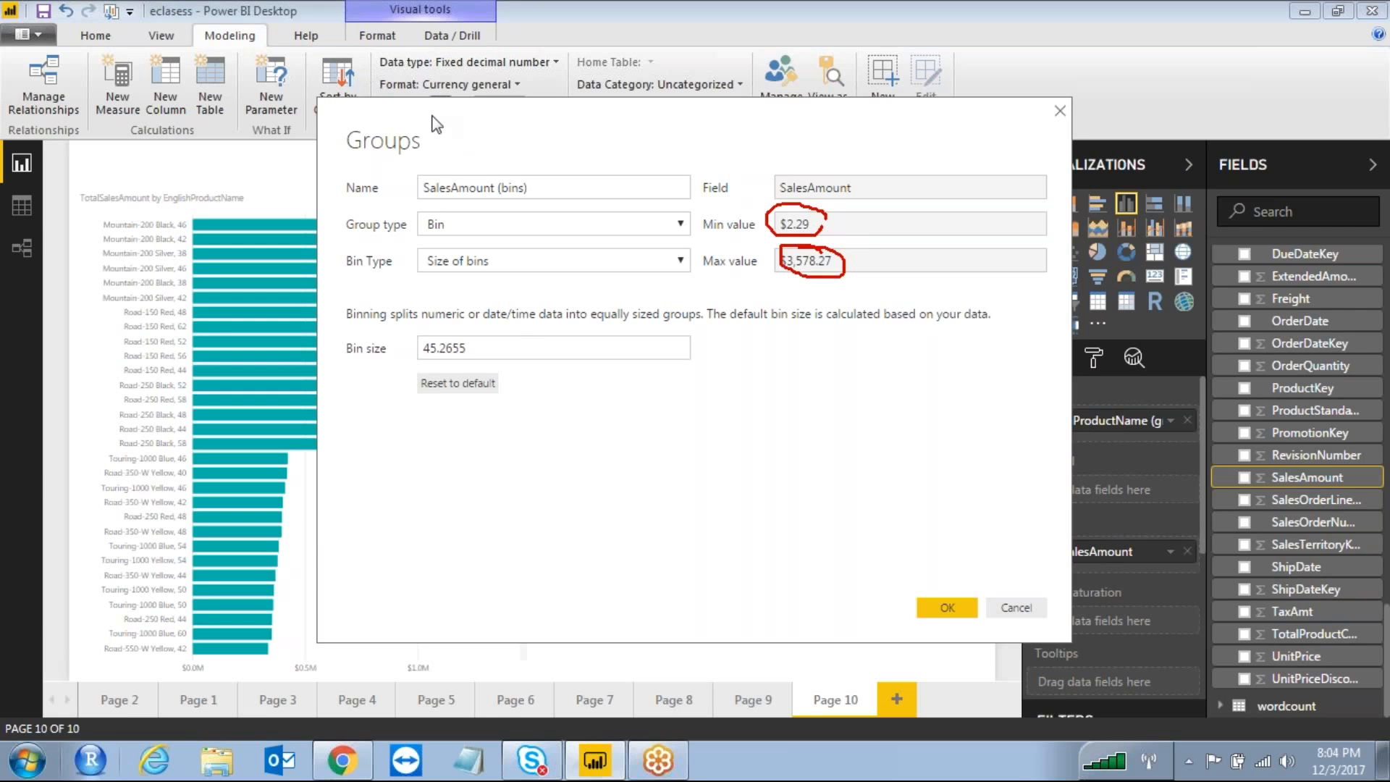
click(504, 341)
drag(489, 349, 409, 349)
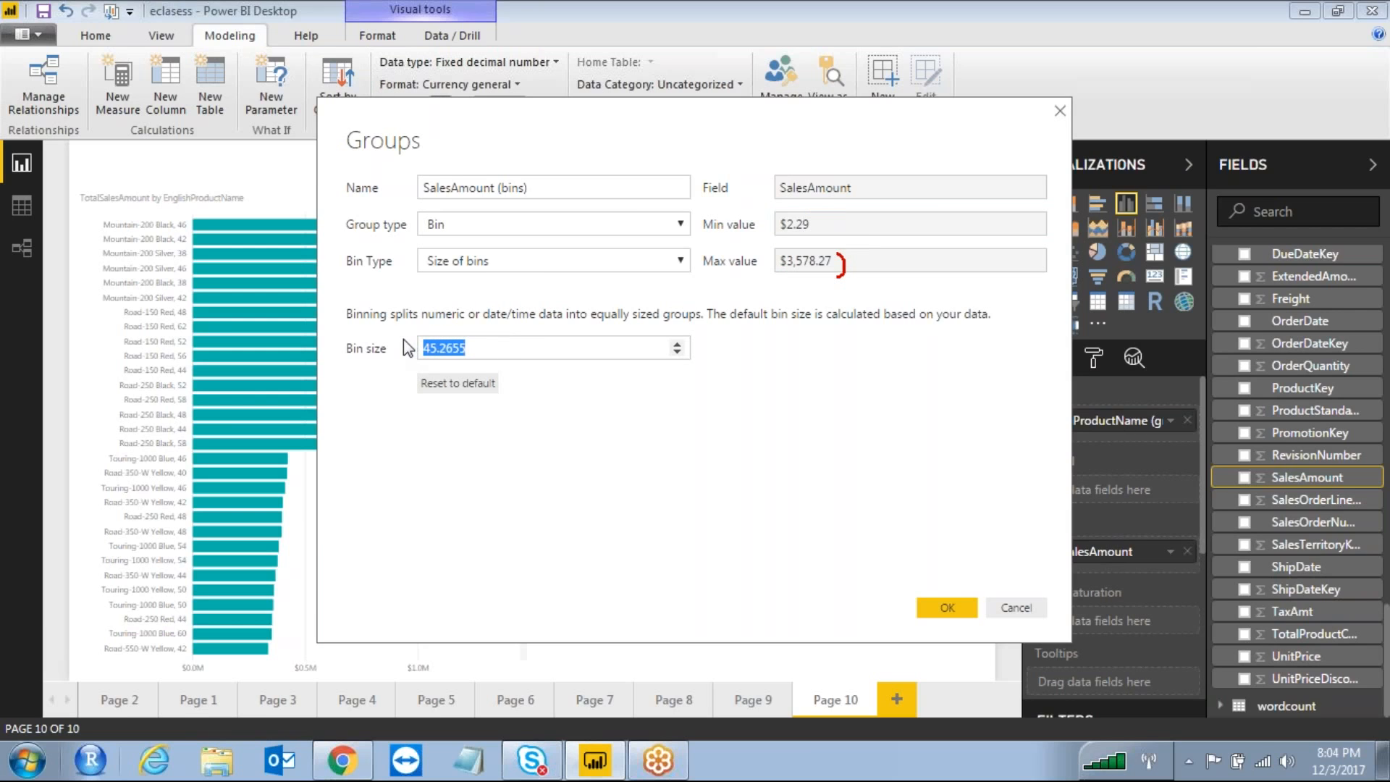
click(416, 74)
mouse_move(850, 221)
mouse_down()
mouse_move(910, 189)
mouse_move(944, 194)
mouse_up()
drag(896, 260, 945, 299)
drag(962, 277, 972, 314)
mouse_move(991, 291)
mouse_down()
mouse_move(999, 309)
mouse_move(990, 290)
mouse_up()
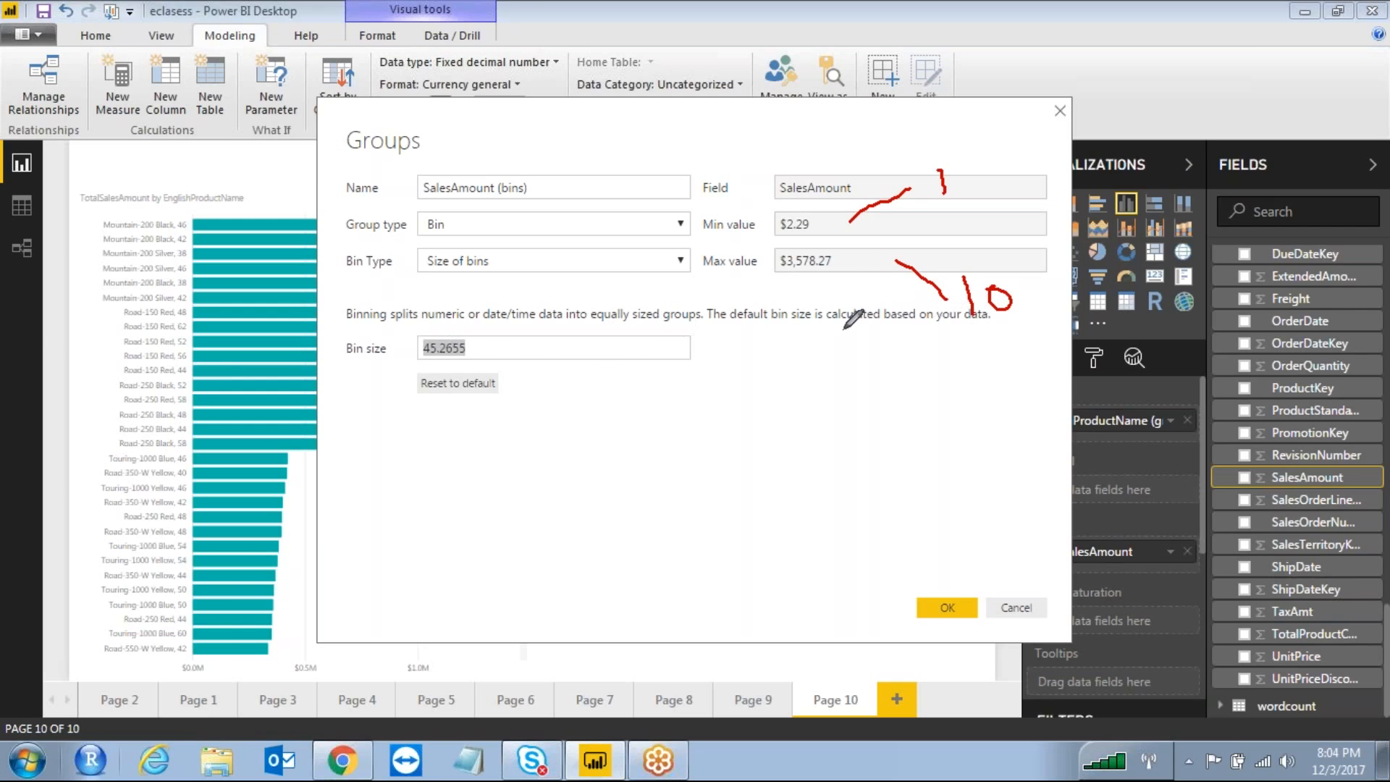
drag(543, 349, 626, 390)
mouse_move(451, 515)
mouse_down()
mouse_move(461, 564)
mouse_move(532, 538)
mouse_up()
mouse_move(545, 506)
mouse_down()
mouse_move(558, 493)
mouse_move(621, 546)
mouse_move(674, 515)
mouse_move(725, 542)
mouse_up()
drag(741, 520, 818, 506)
drag(842, 463, 843, 506)
click(888, 497)
drag(944, 493, 959, 489)
drag(1011, 442, 1020, 443)
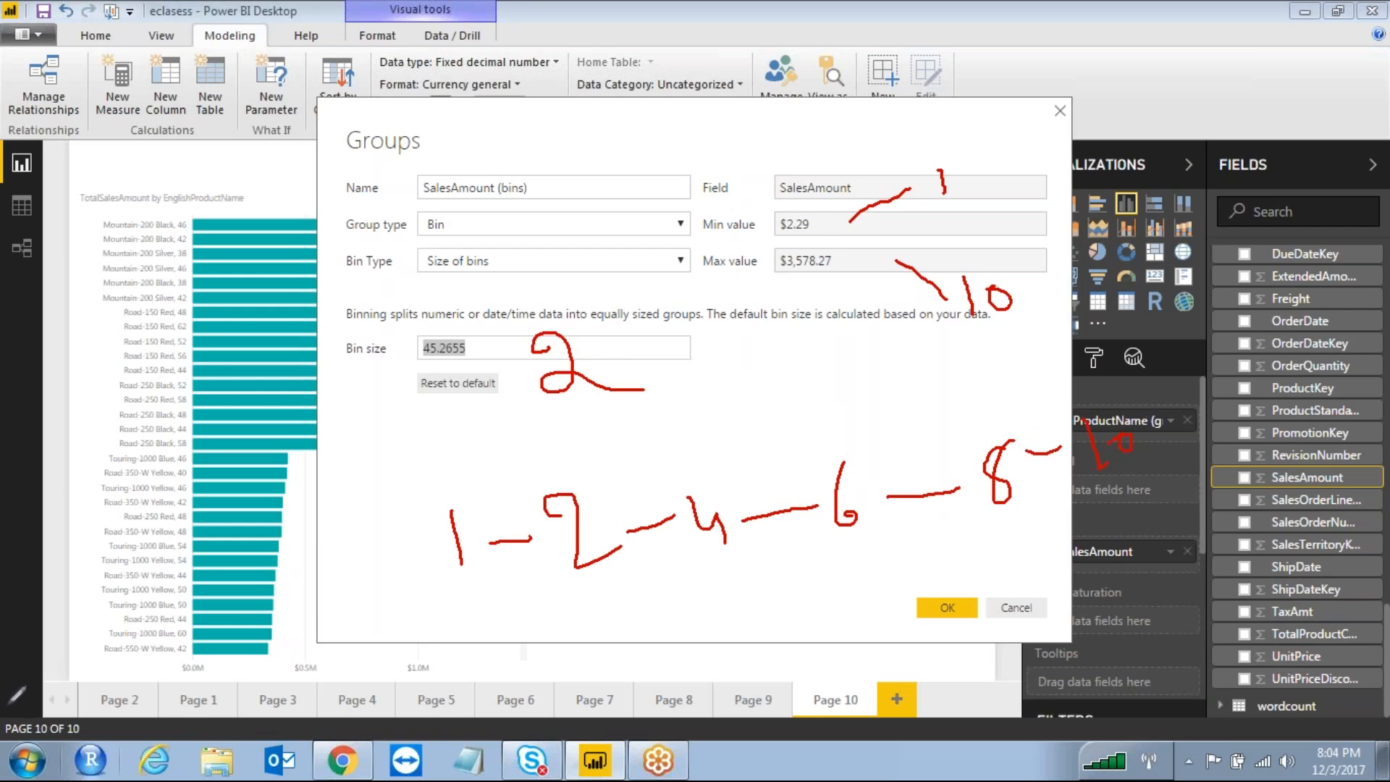
mouse_move(799, 205)
mouse_down()
mouse_move(773, 235)
mouse_move(817, 220)
mouse_move(807, 209)
mouse_up()
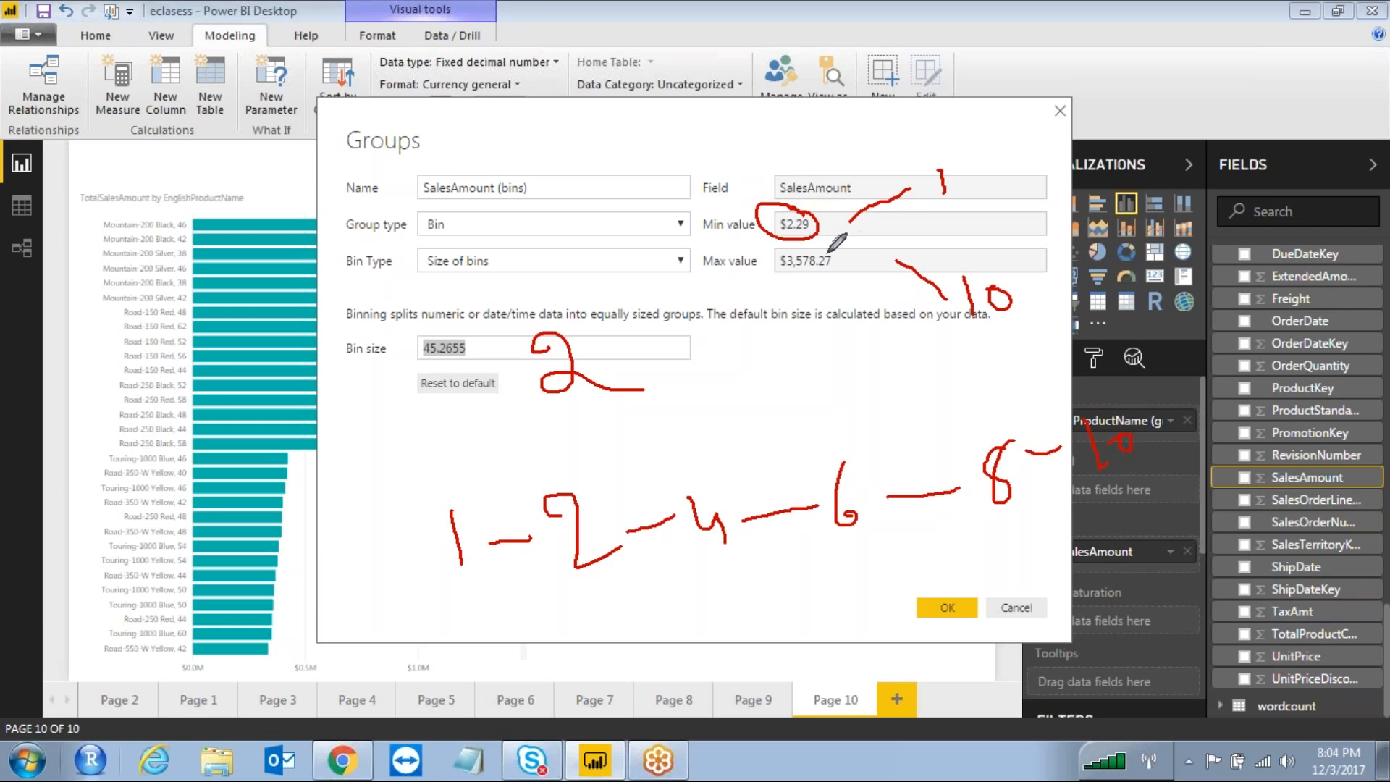
drag(443, 168, 464, 204)
mouse_move(498, 168)
mouse_down()
mouse_move(539, 189)
mouse_move(474, 206)
mouse_up()
mouse_move(887, 424)
mouse_down()
mouse_move(485, 474)
mouse_move(554, 612)
mouse_up()
drag(1071, 417, 904, 614)
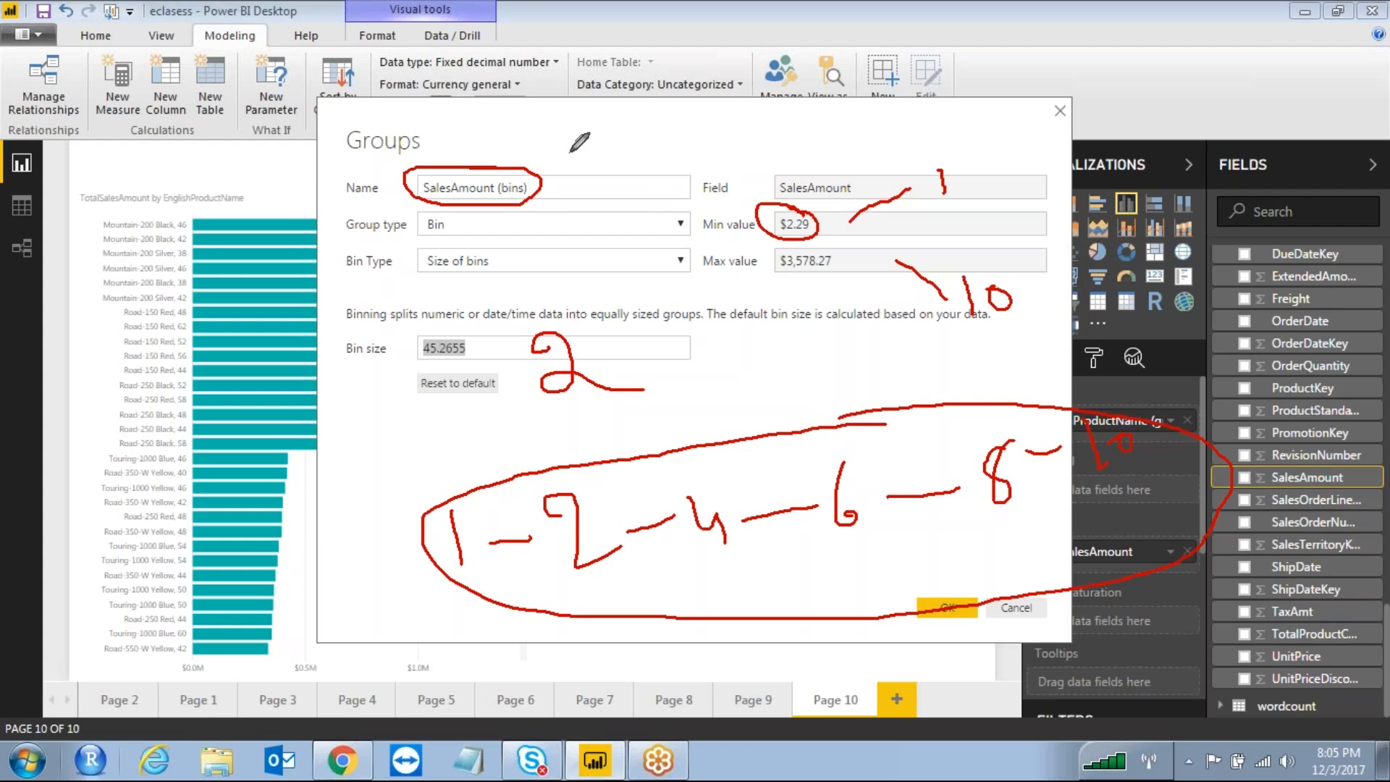
key(Escape)
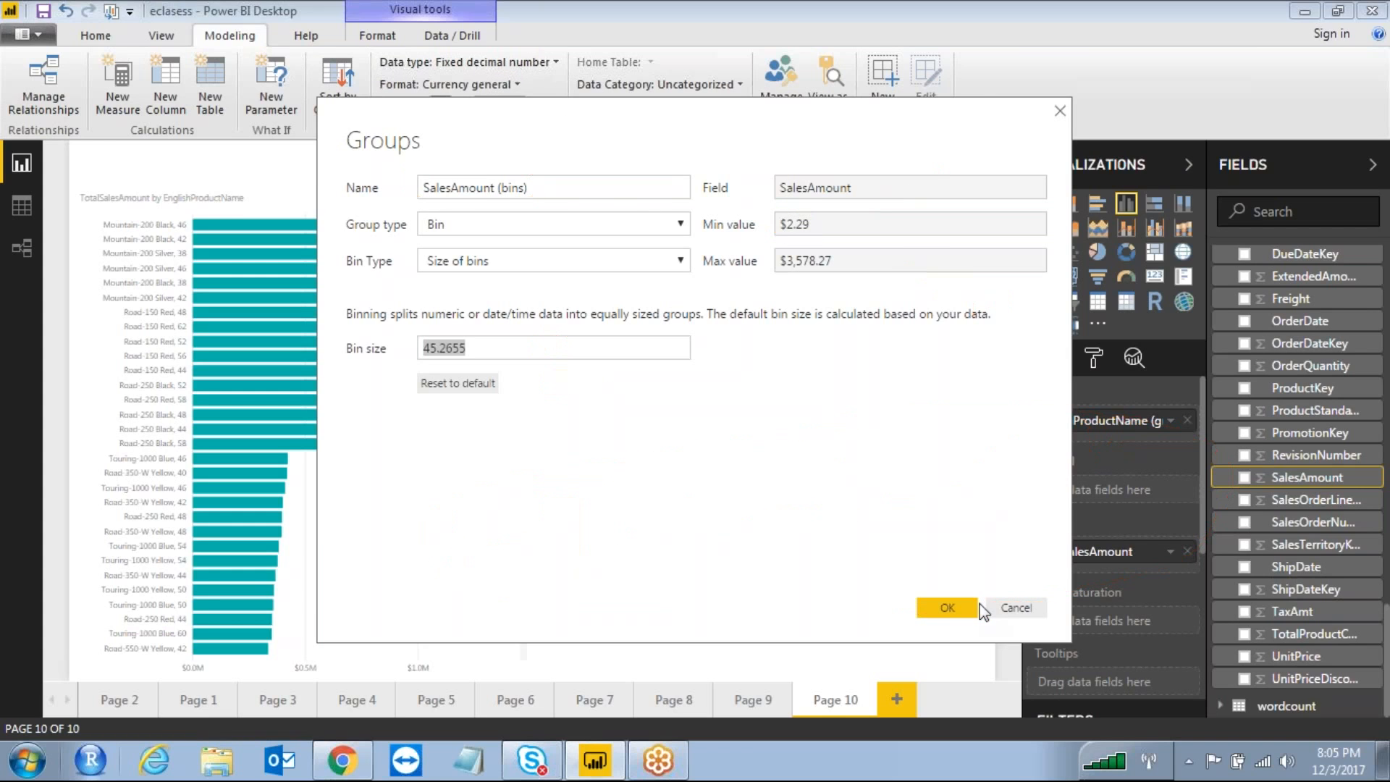
Cancel the SalesAmount bins and start a new group based on the OrderQuantity field
click(1015, 612)
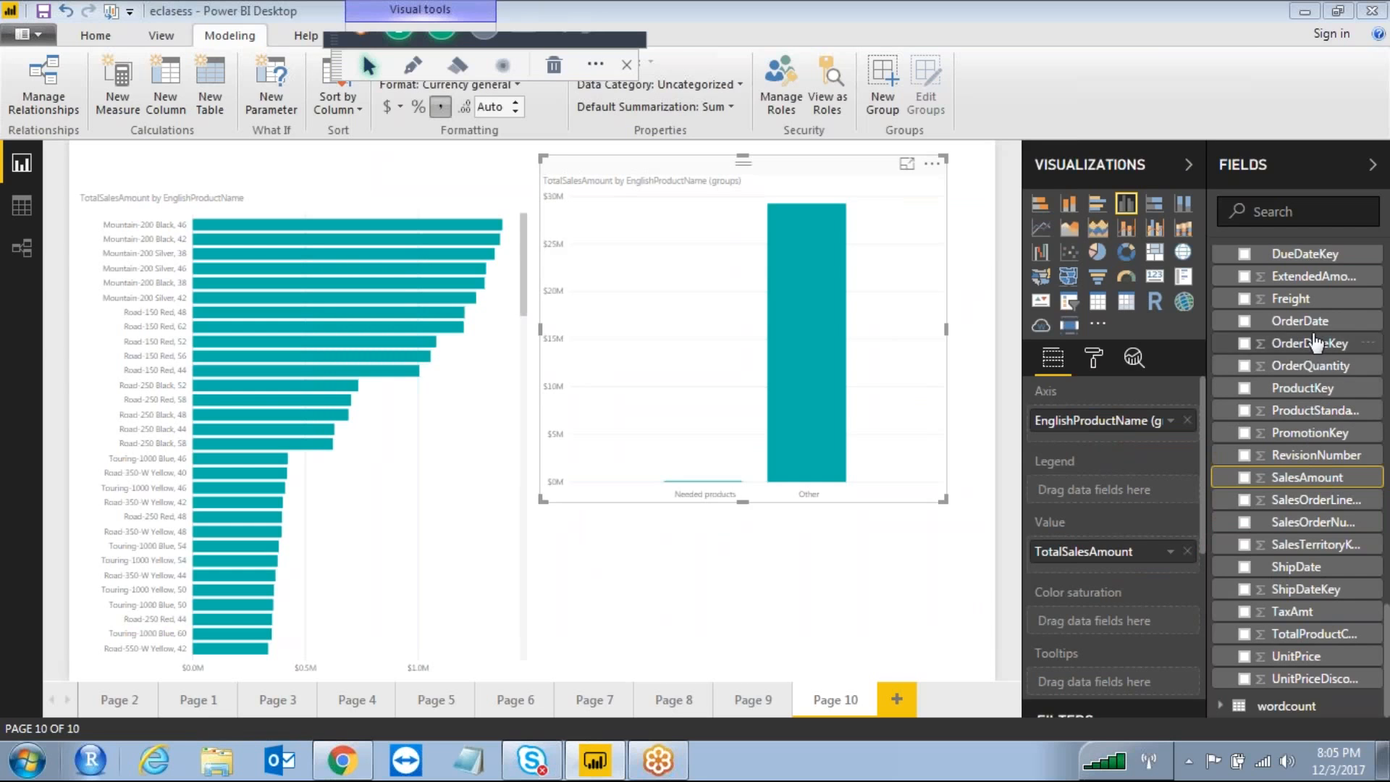
click(1339, 372)
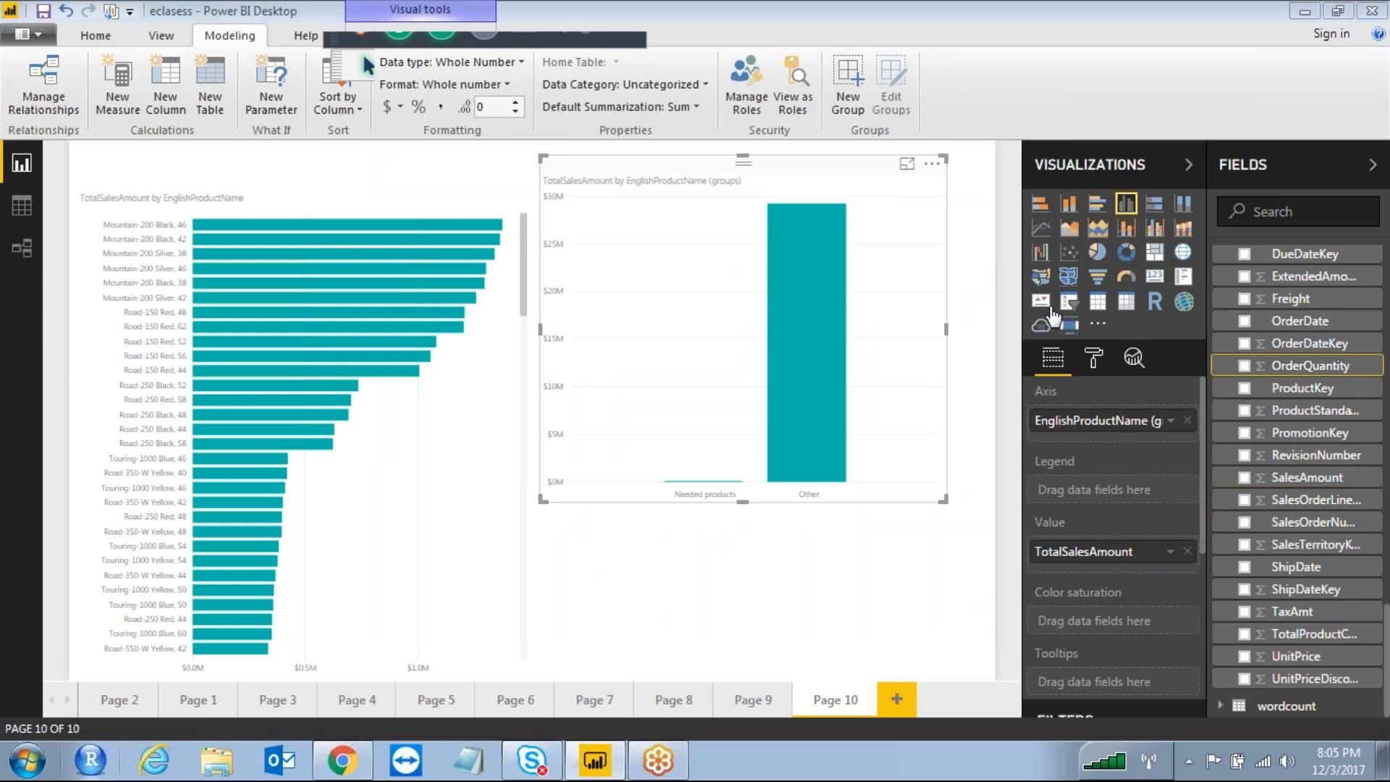
click(847, 101)
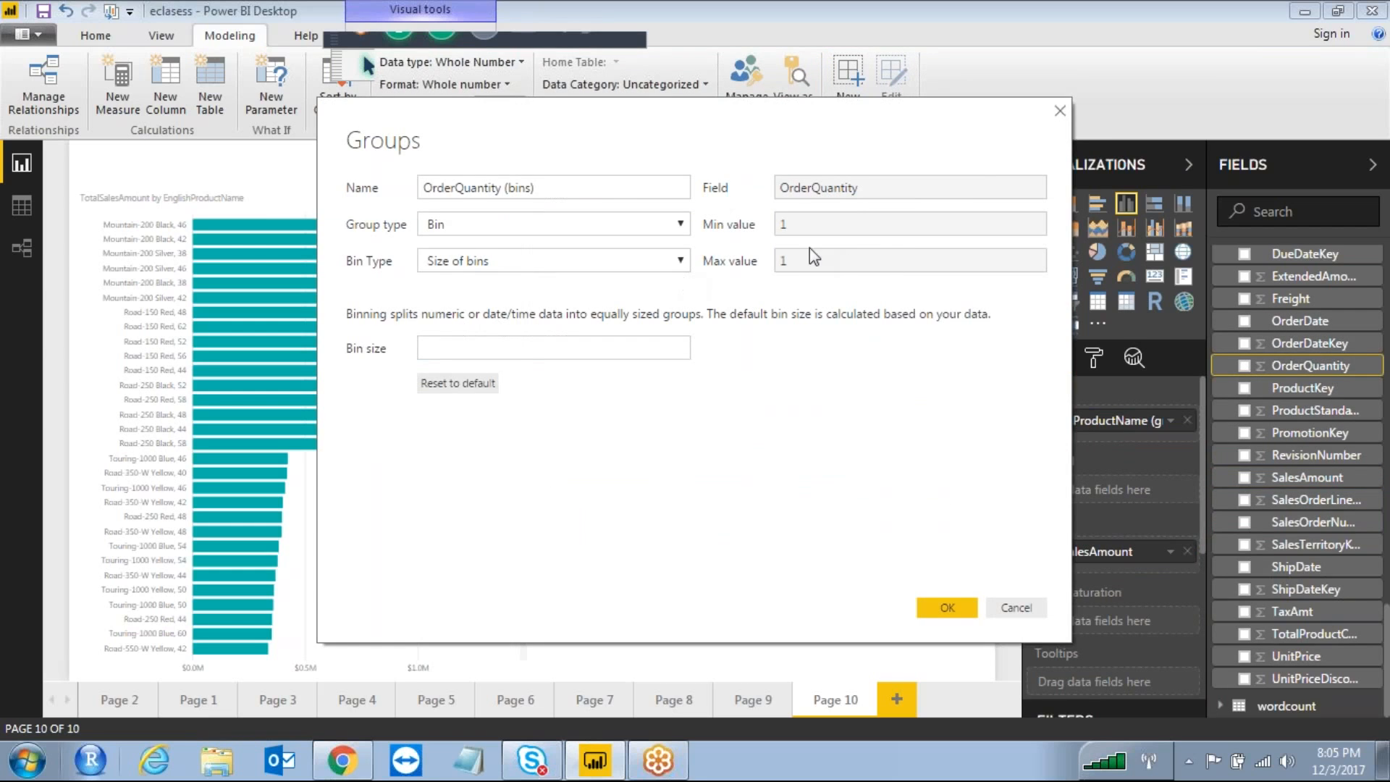
Examine the minimum and maximum values for the OrderQuantity bins, and cancel without creating the group
click(416, 69)
mouse_move(803, 209)
mouse_down()
mouse_move(830, 206)
mouse_move(761, 204)
mouse_up()
key(Escape)
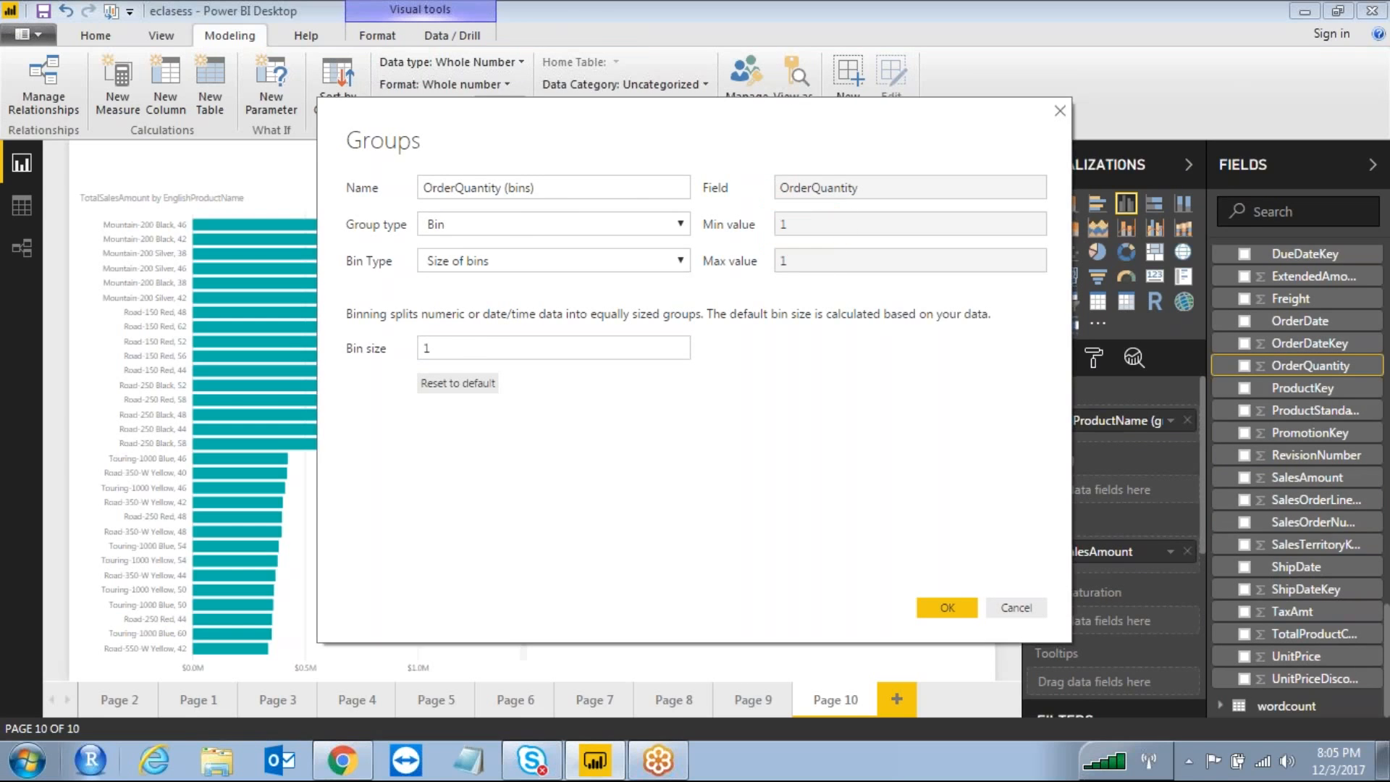
click(1022, 608)
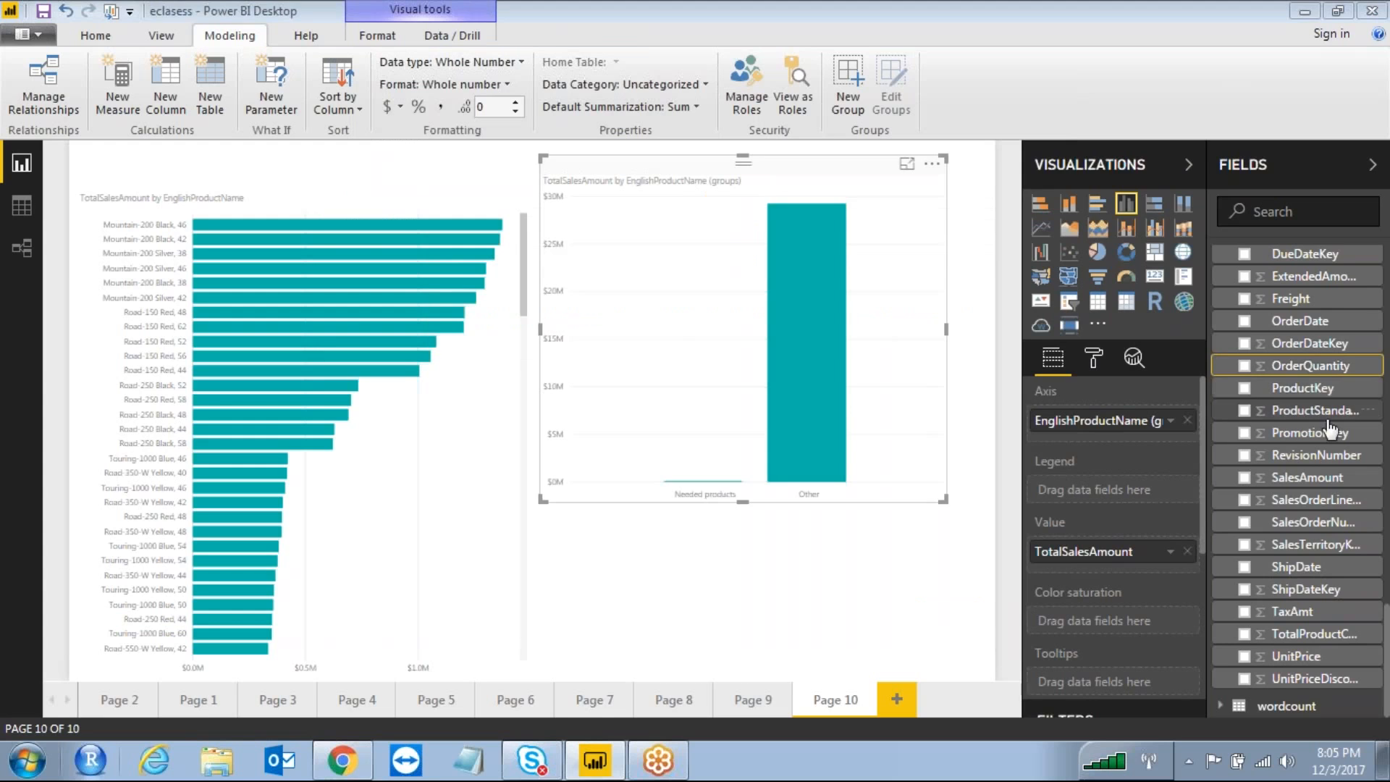
Create a bin group on the SalesAmount field with a bin size of 500
click(1325, 478)
click(882, 89)
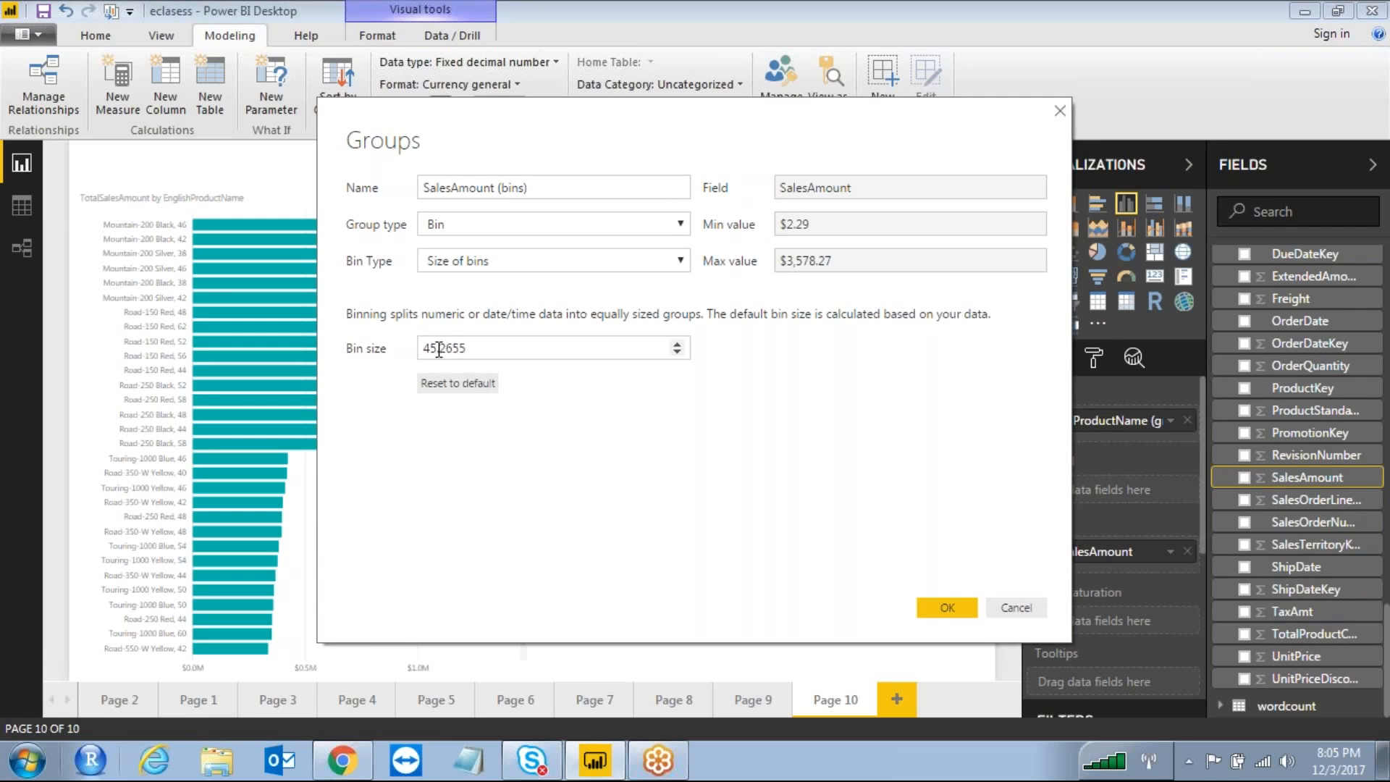
double_click(502, 349)
text(500)
click(954, 611)
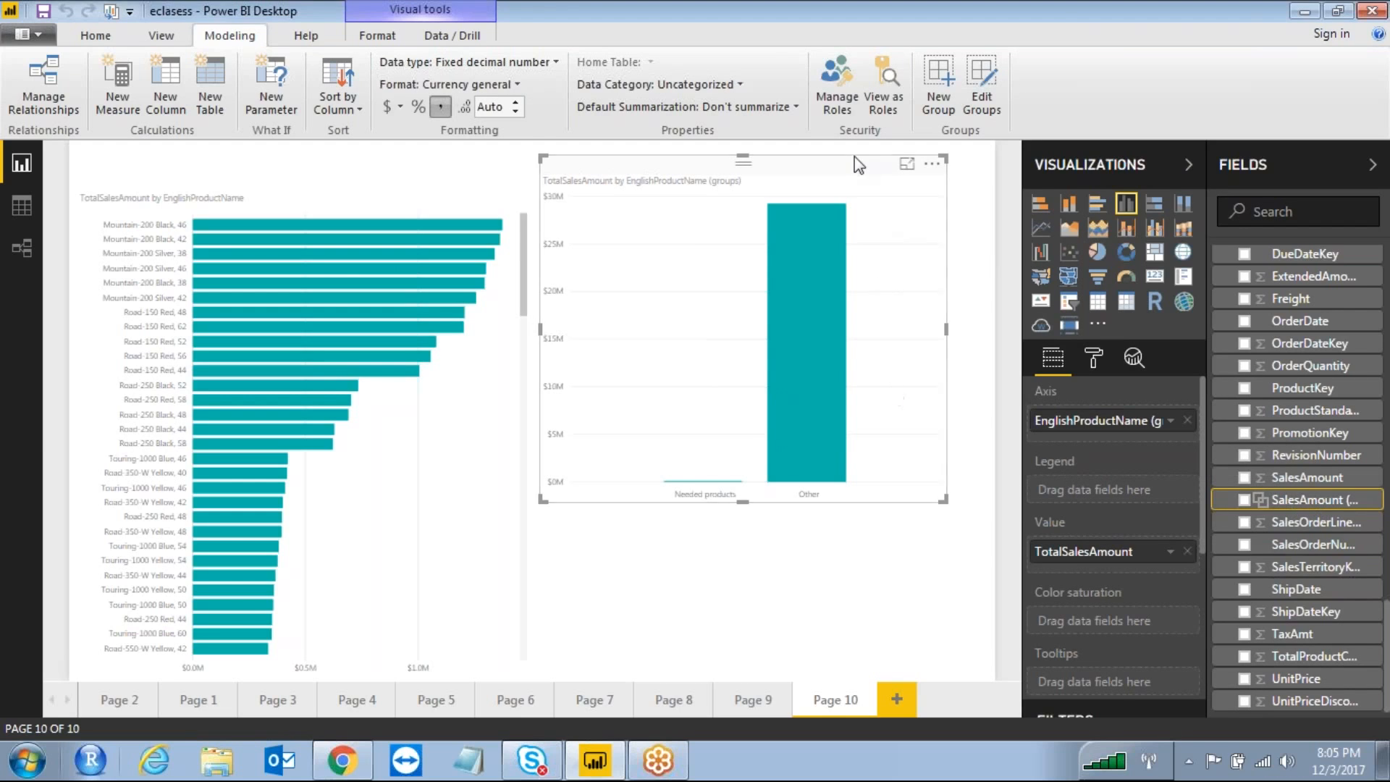
Replace the EnglishProductName groups chart with a clustered column chart of TotalSalesAmount by SalesAmount (bins)
key(Delete)
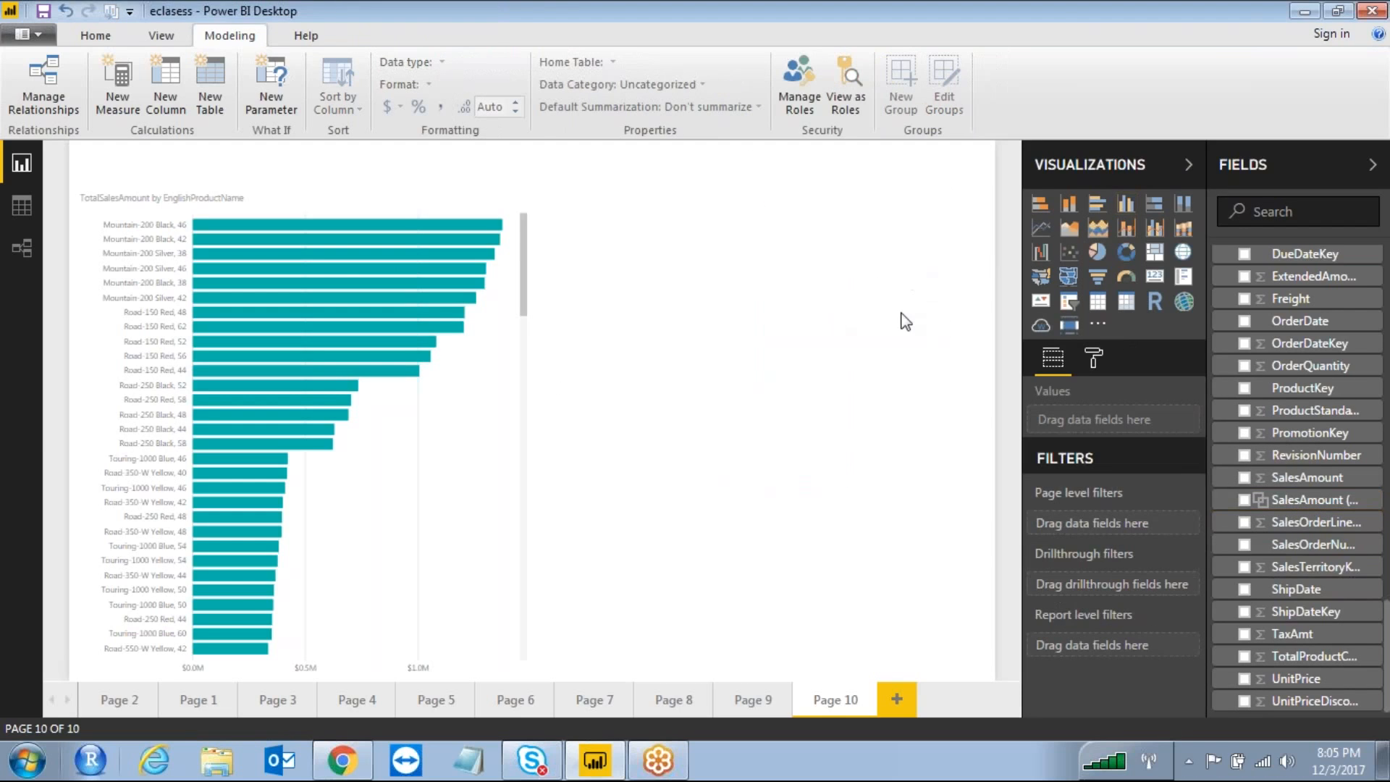
click(1125, 203)
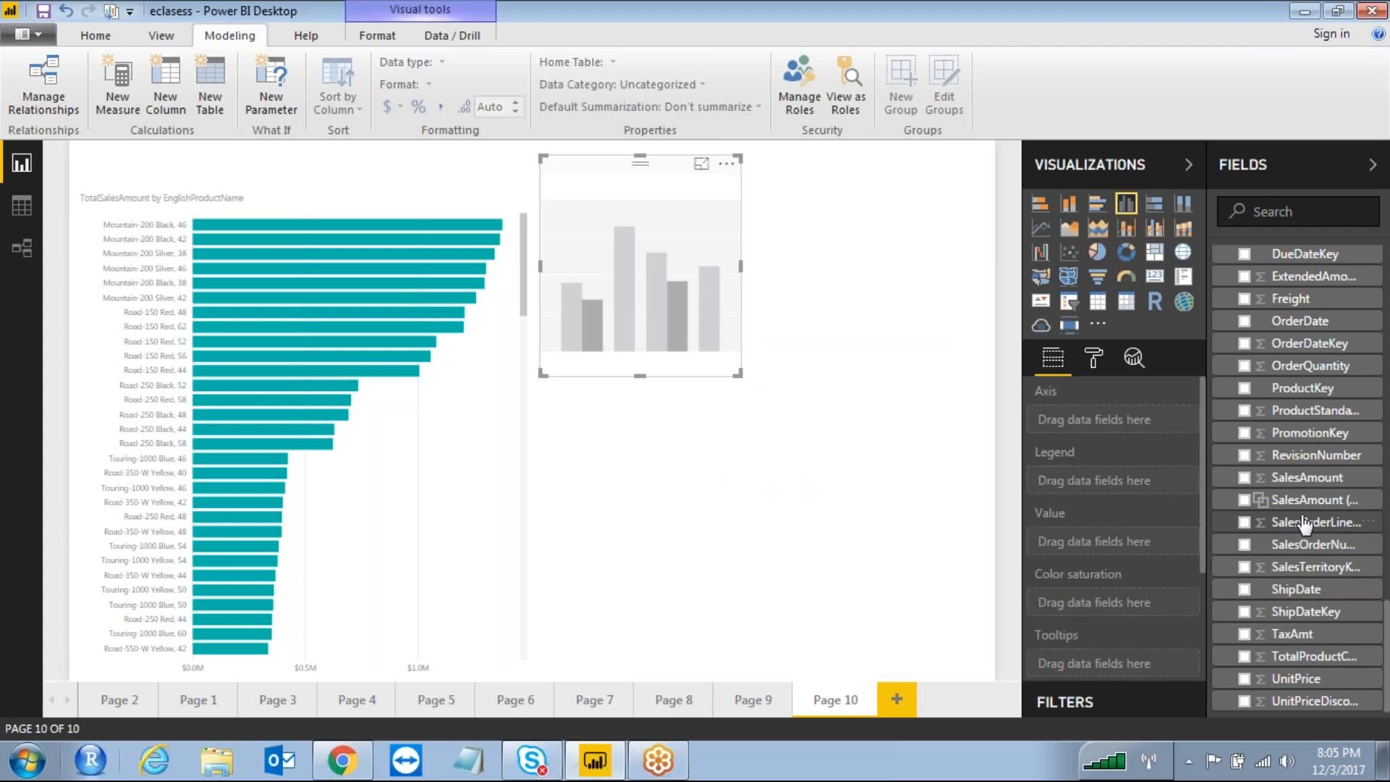
drag(1243, 507, 1120, 434)
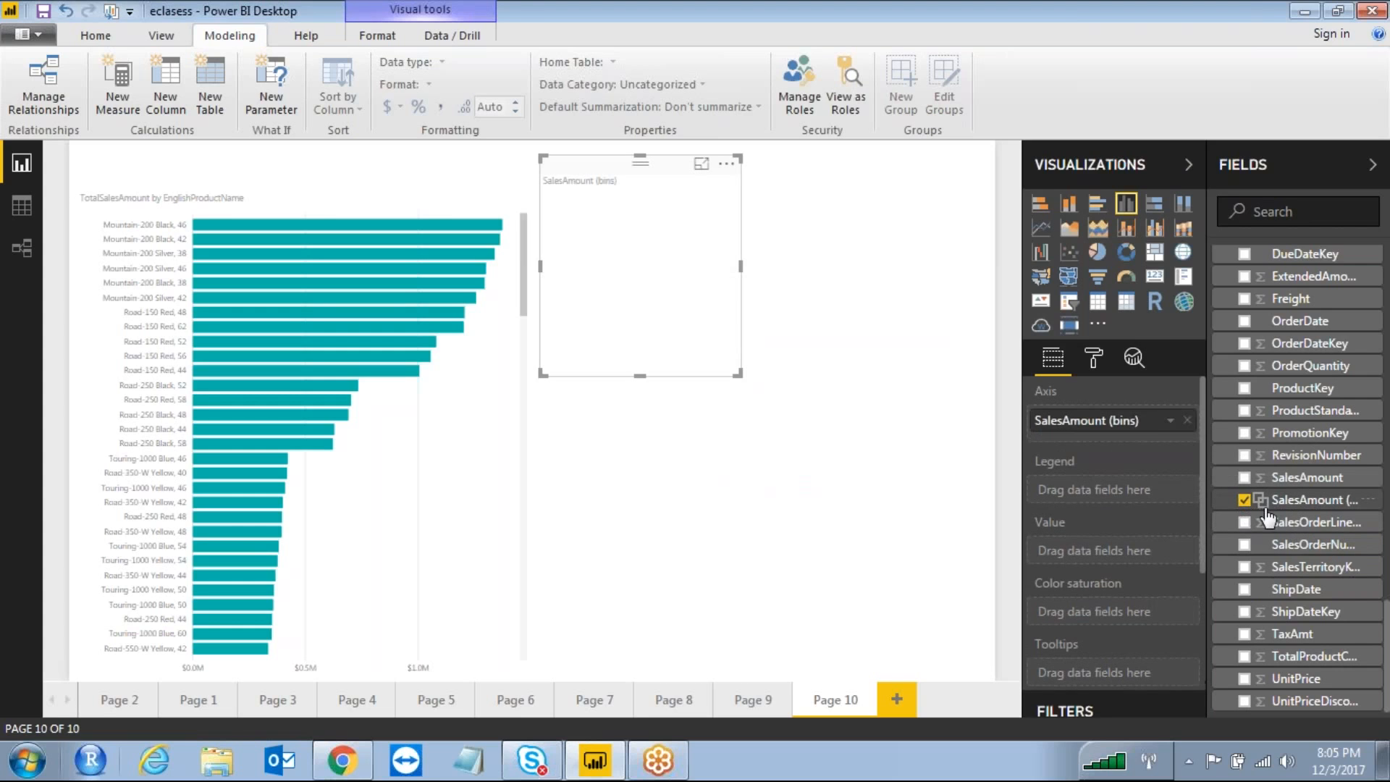
scroll(1334, 425, up, 10)
drag(1316, 353, 1139, 550)
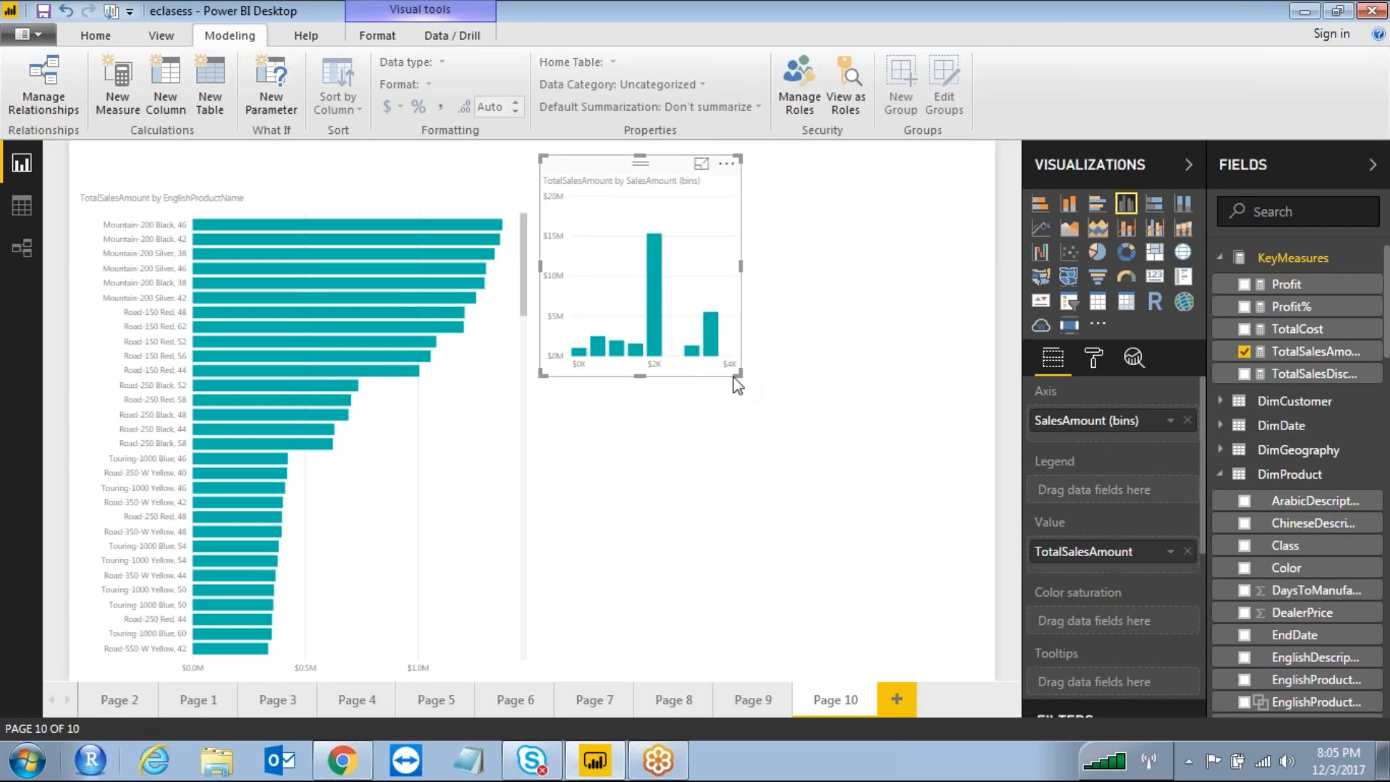
Delete the EnglishProductName bar chart and enlarge the SalesAmount bins chart across most of the page
drag(738, 375, 978, 553)
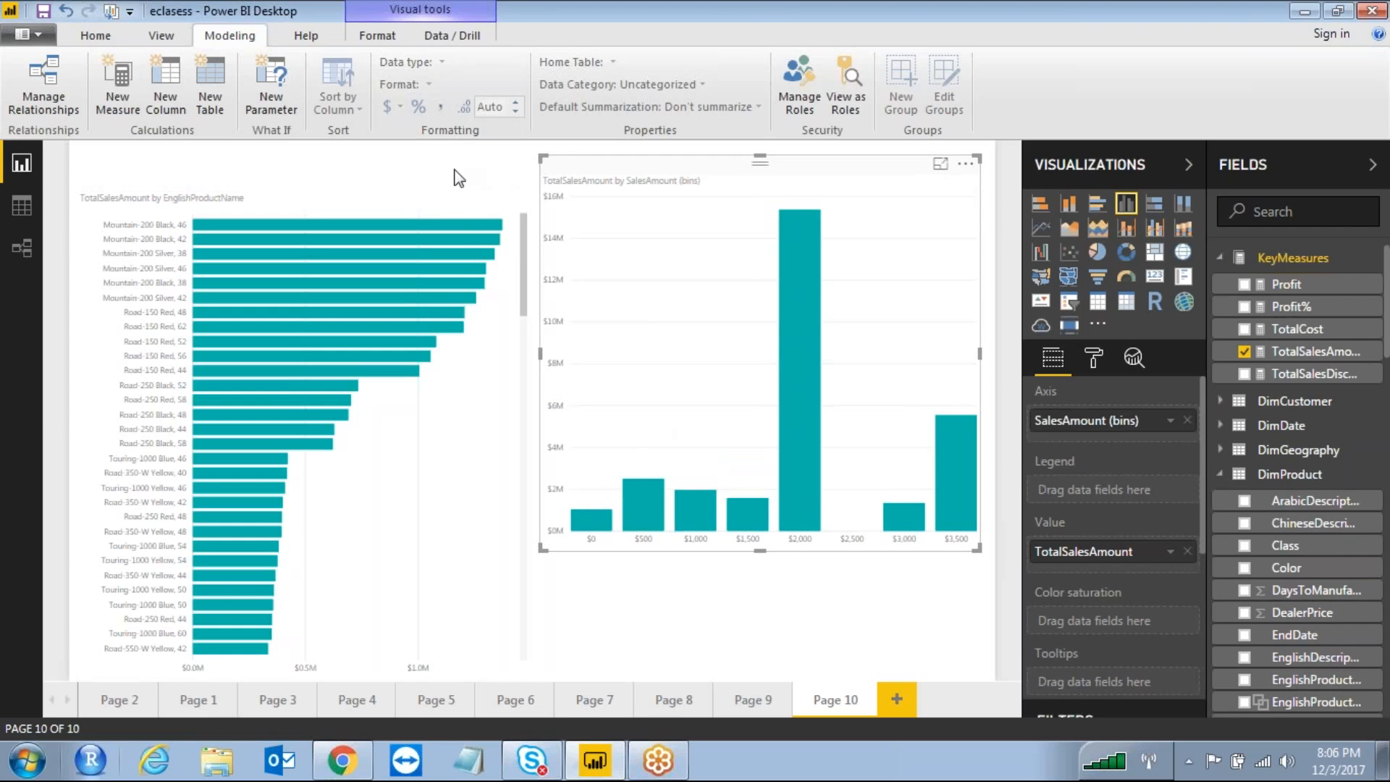
click(488, 181)
key(Delete)
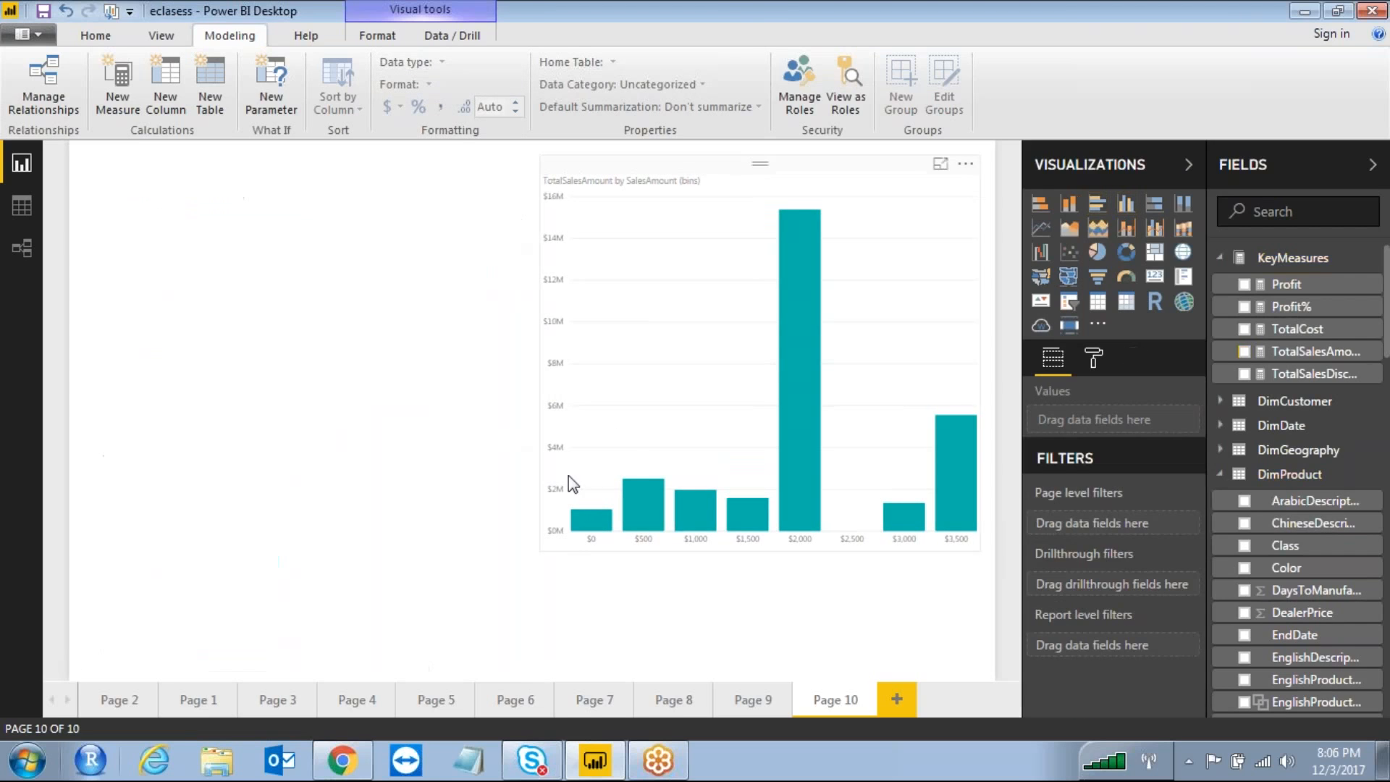
click(606, 446)
mouse_move(540, 549)
mouse_down()
mouse_move(21, 595)
mouse_move(102, 612)
mouse_up()
Set the X-axis text size of the bins chart to 31
click(1093, 357)
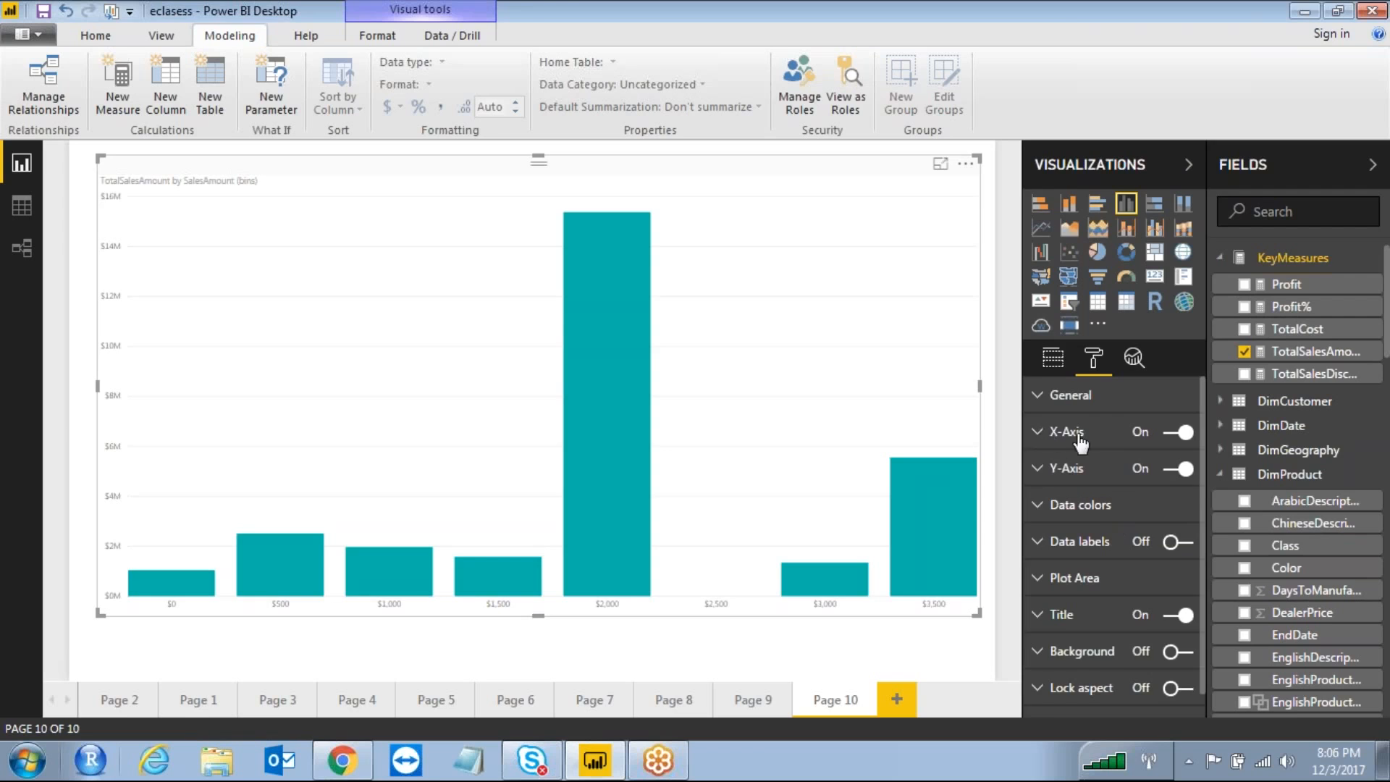
click(1079, 440)
scroll(1146, 539, down, 3)
drag(1142, 454, 1175, 452)
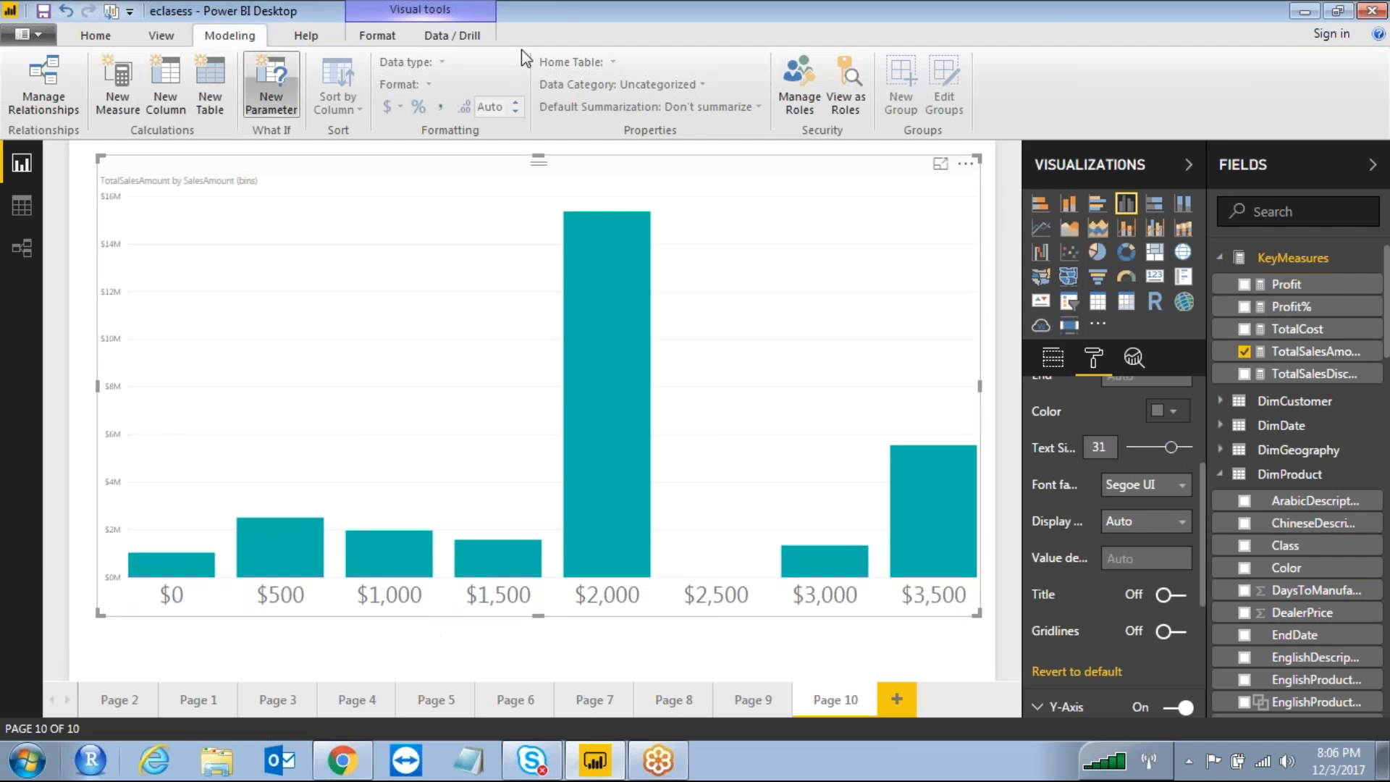
Circle the axis labels from $500 to $3,500 with the annotation pen, and clear the marks
click(419, 64)
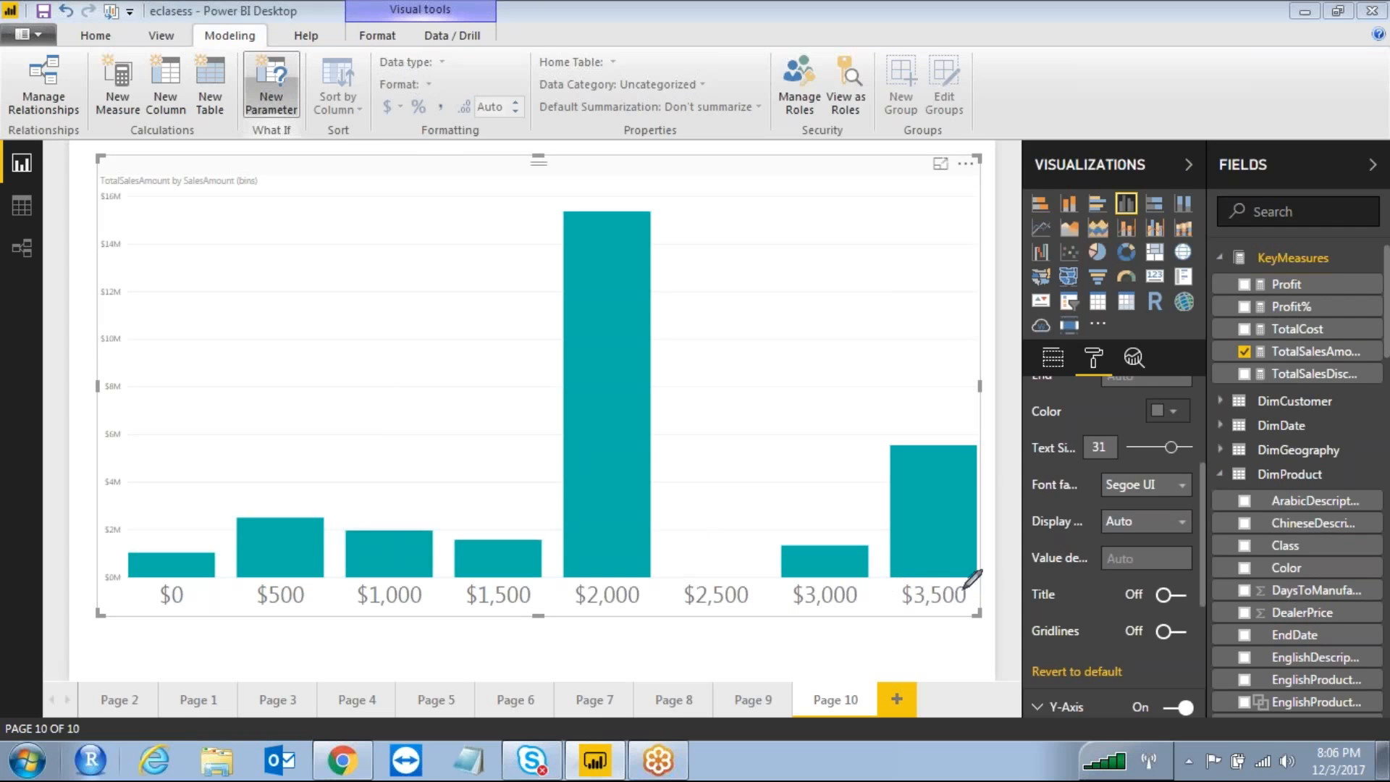
mouse_move(304, 576)
mouse_down()
mouse_move(267, 596)
mouse_move(304, 610)
mouse_move(270, 576)
mouse_move(428, 583)
mouse_move(552, 620)
mouse_move(515, 571)
mouse_up()
drag(637, 574, 632, 571)
mouse_move(724, 570)
mouse_down()
mouse_move(711, 605)
mouse_move(680, 589)
mouse_up()
mouse_move(850, 576)
mouse_down()
mouse_move(810, 605)
mouse_move(858, 568)
mouse_up()
drag(955, 554, 908, 579)
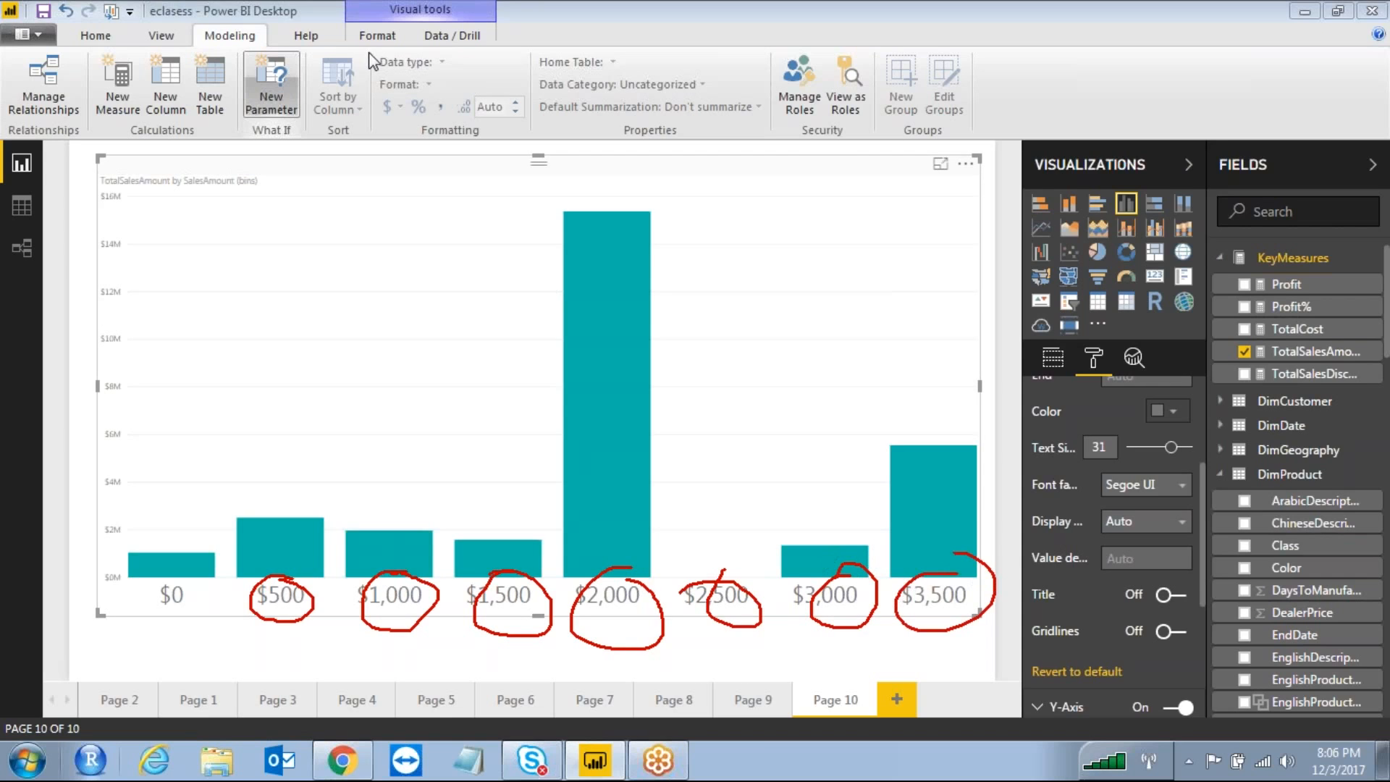
key(Escape)
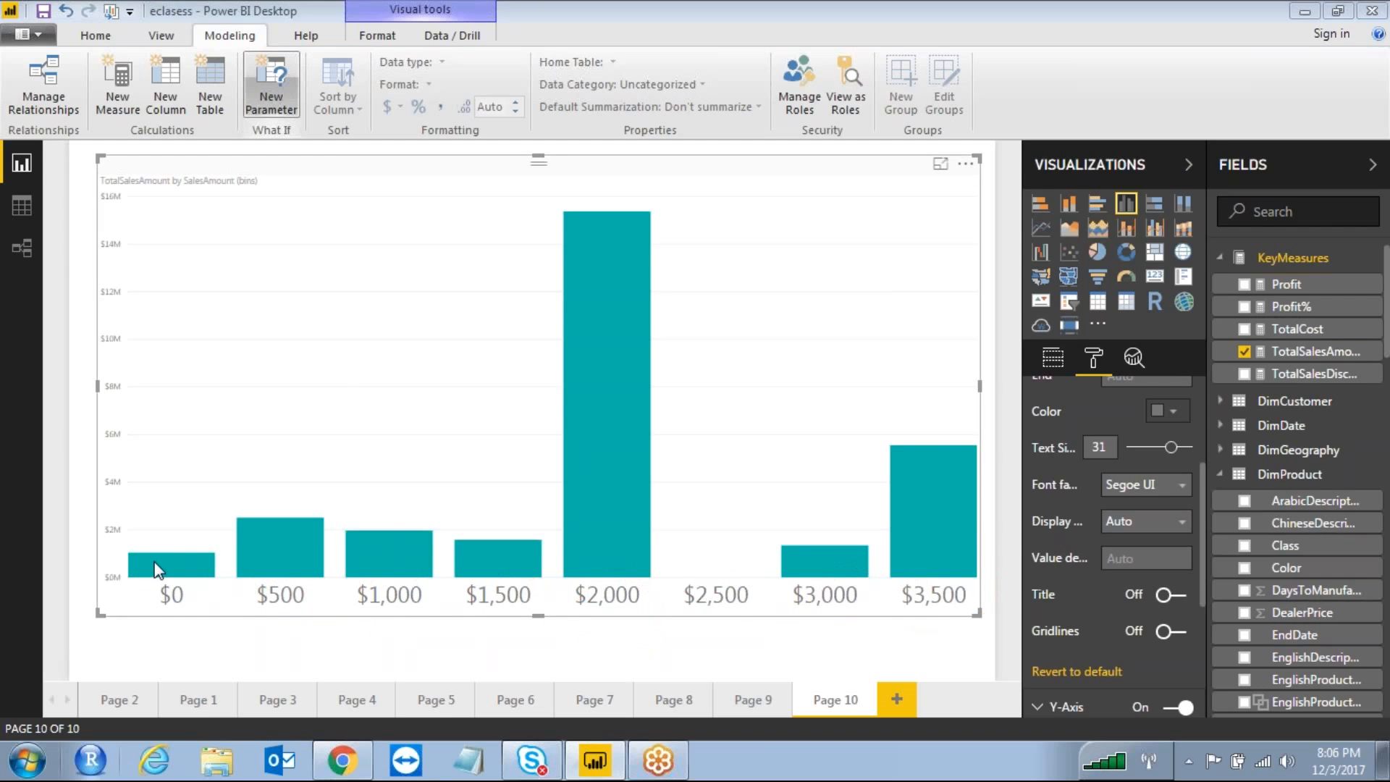
Inspect the TotalSalesAmount of each bin from $0 to $2,000 in the chart
mouse_move(154, 570)
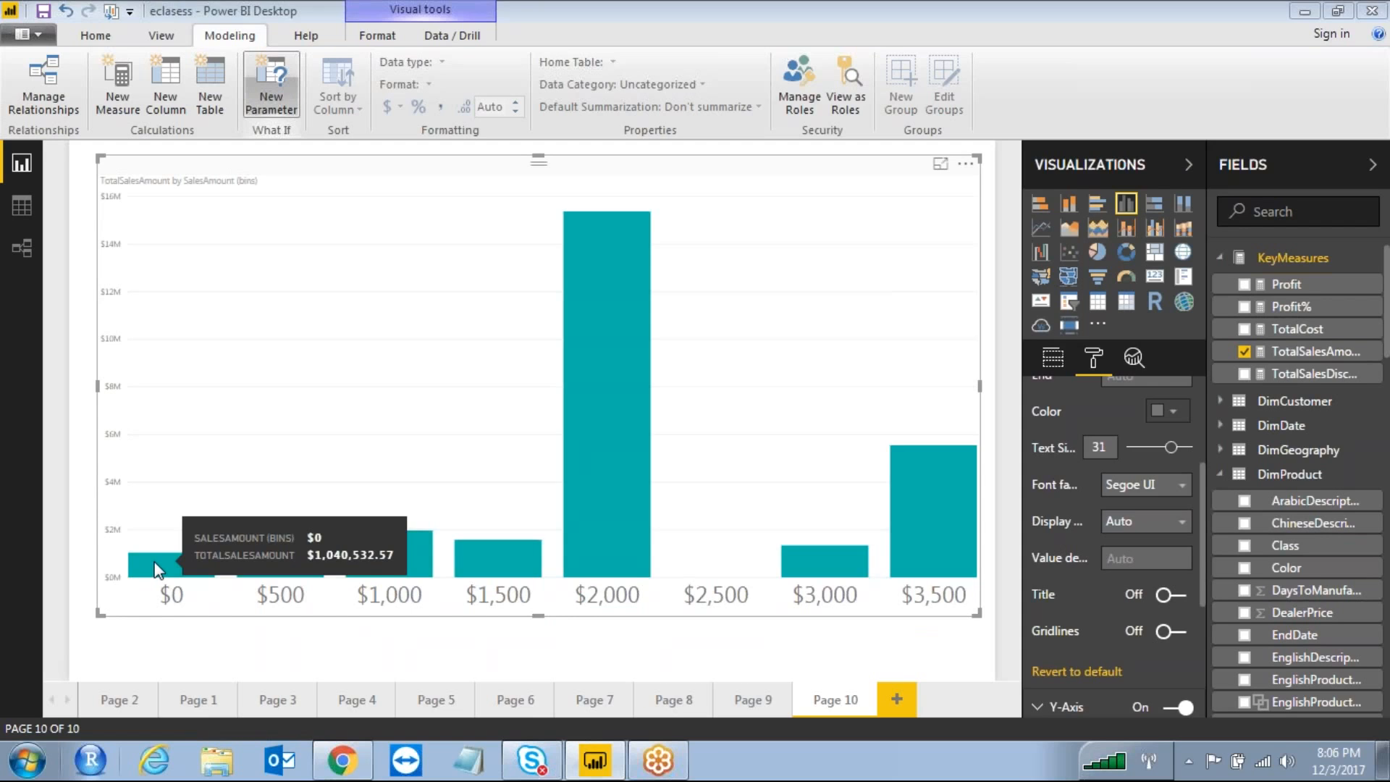
mouse_move(248, 576)
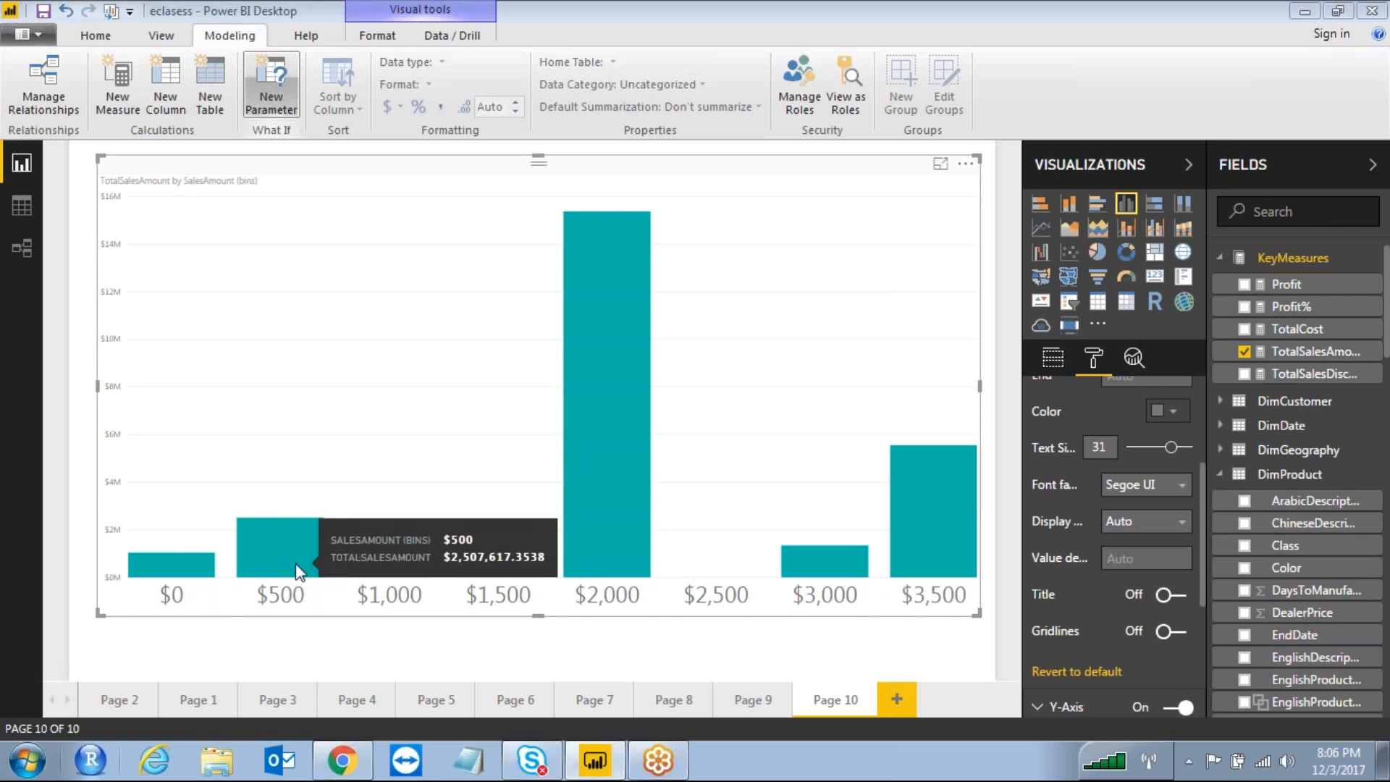
mouse_move(380, 553)
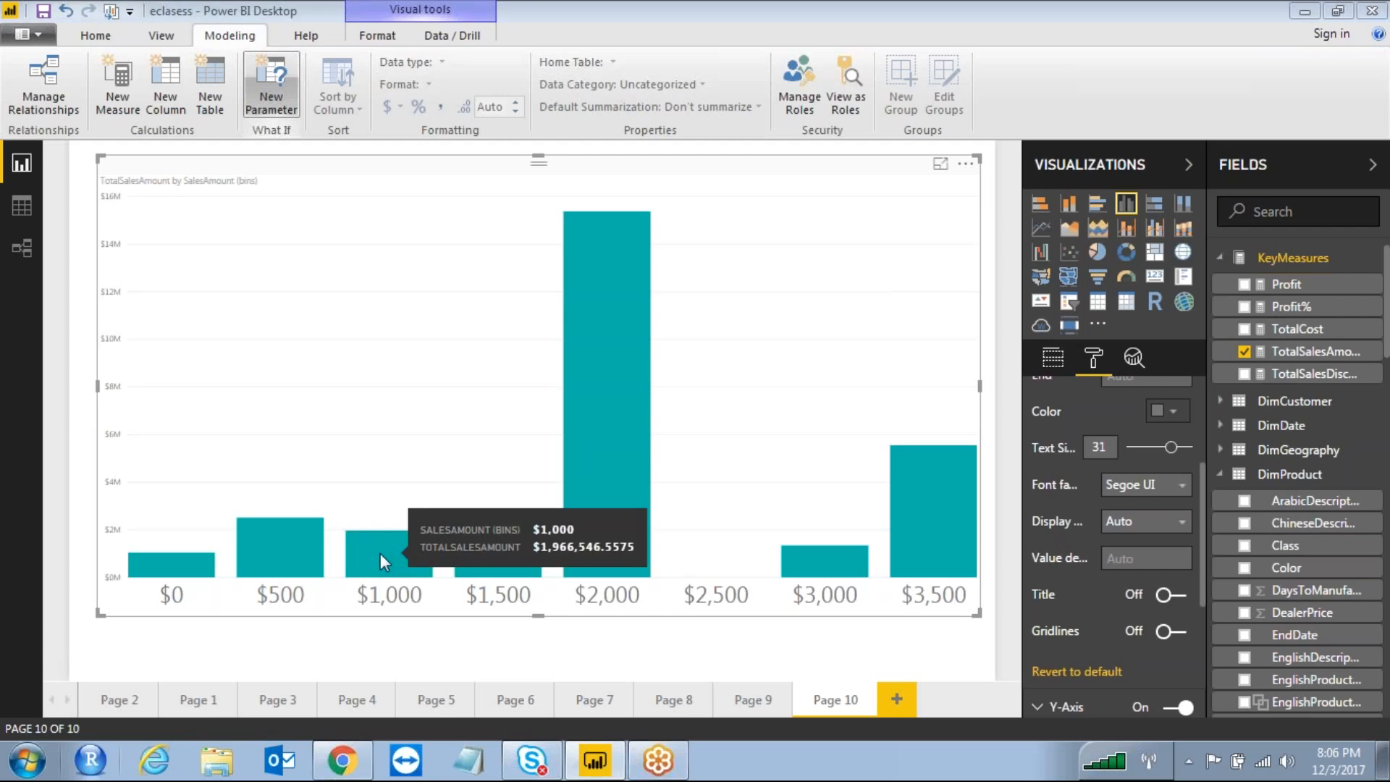
mouse_move(491, 557)
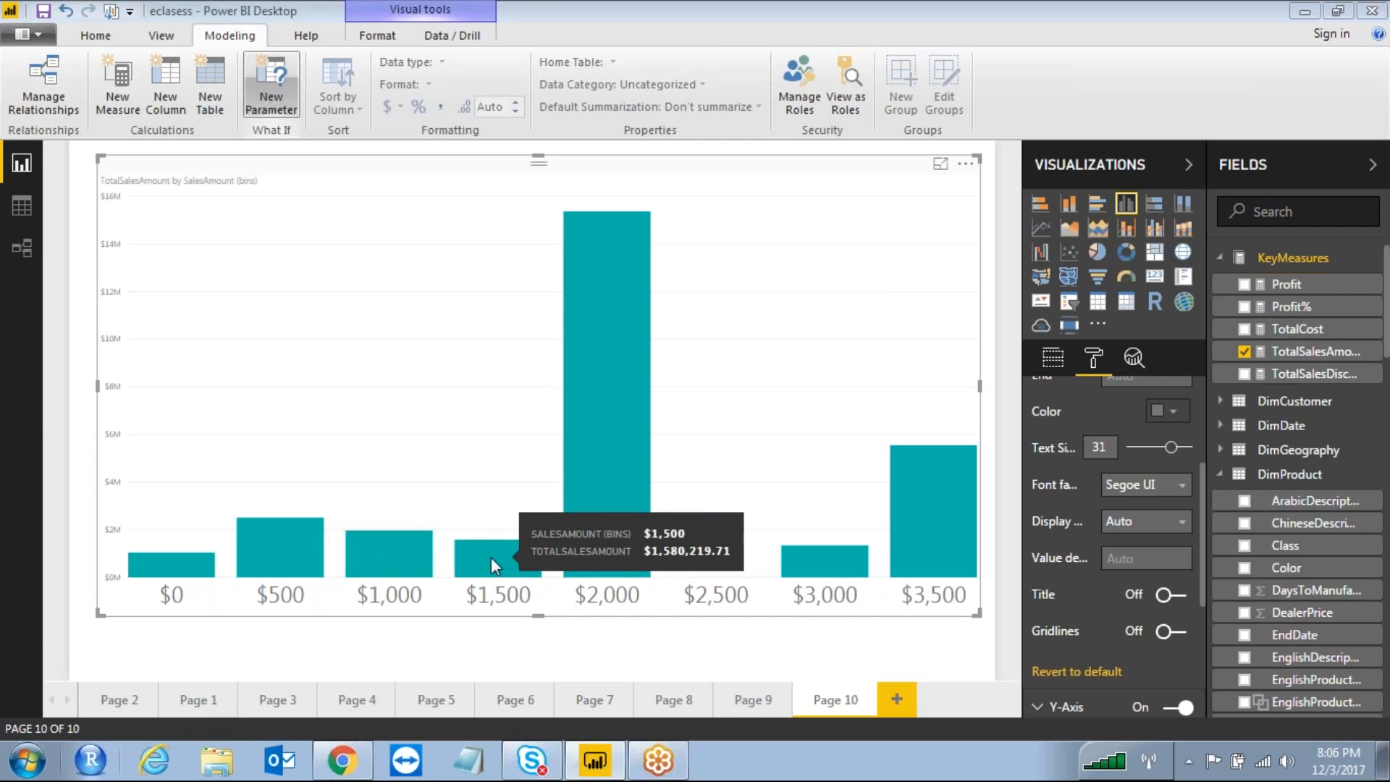
mouse_move(584, 534)
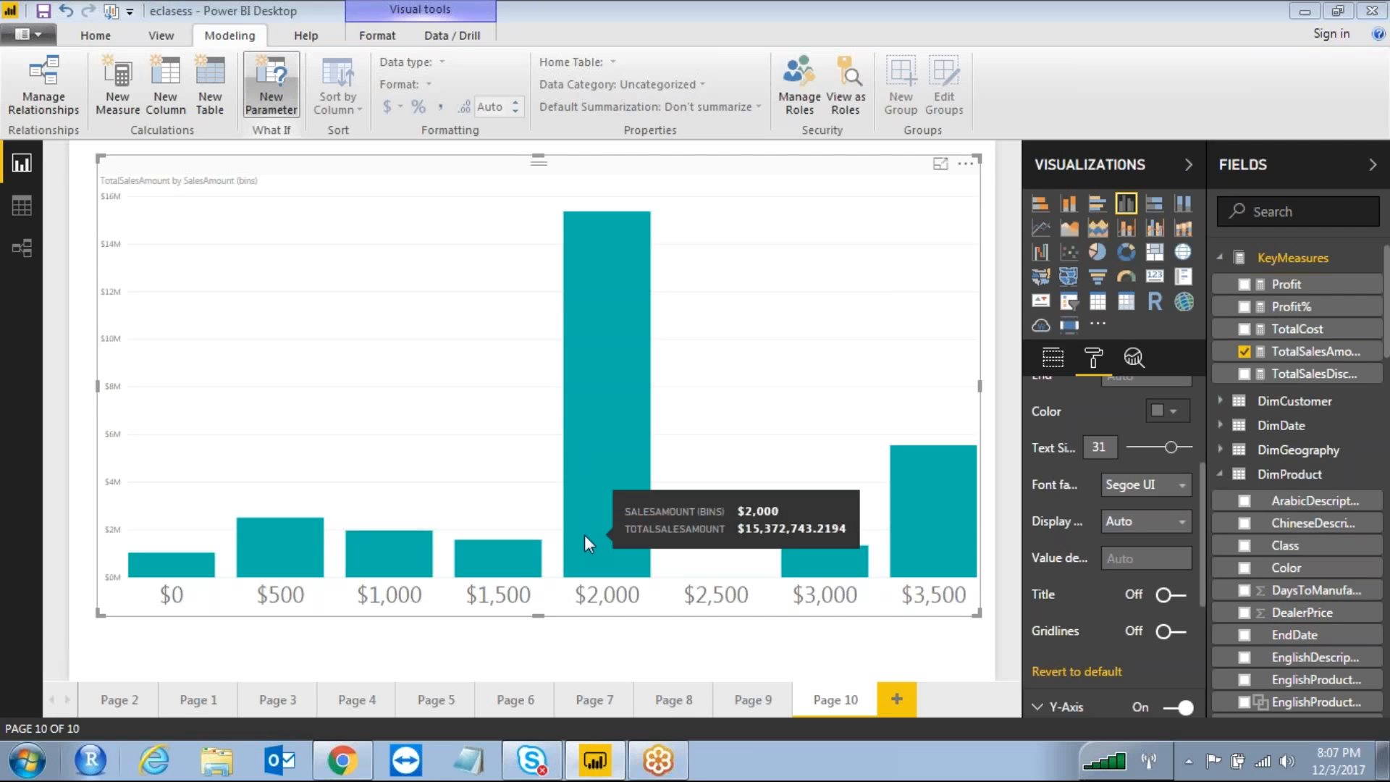
Write the range 2000 – 2500 above the $2,000 column with the annotation pen
click(411, 64)
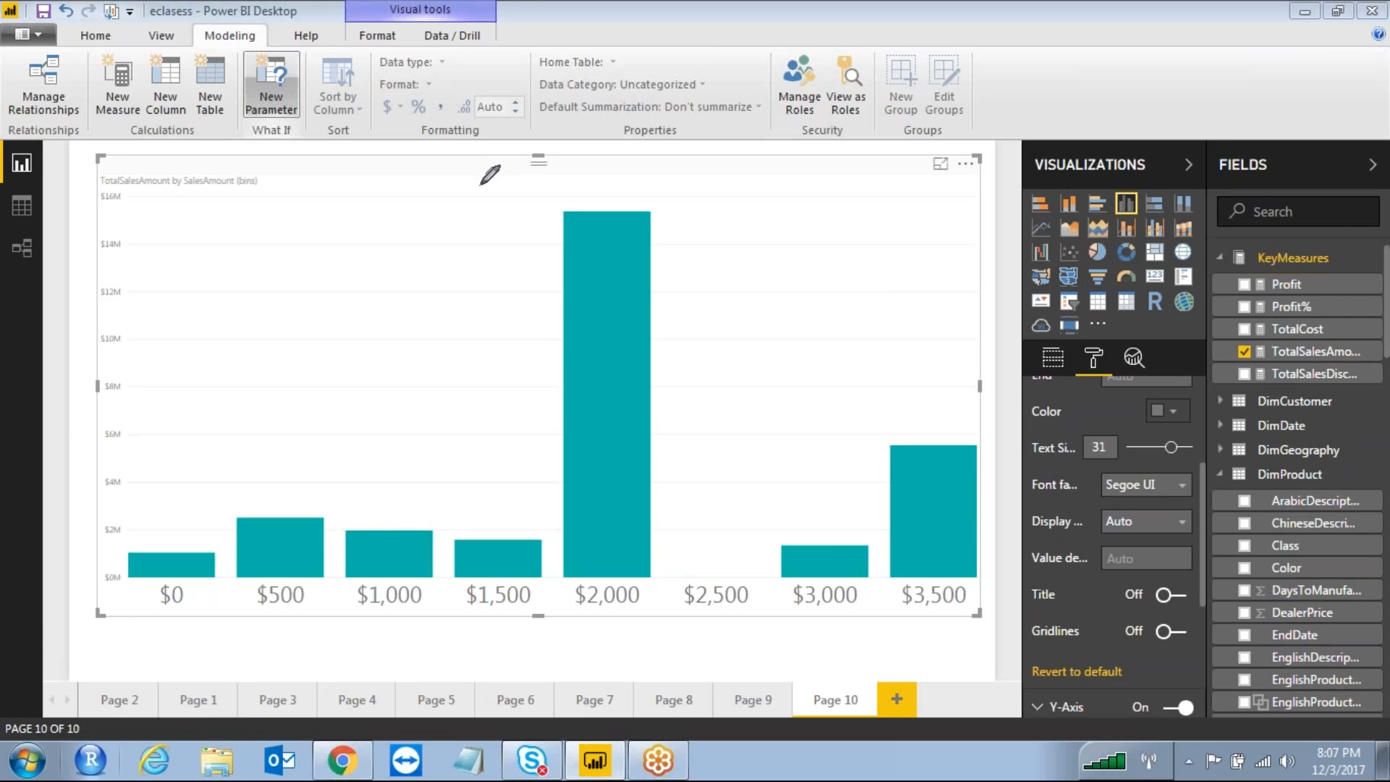
mouse_move(474, 179)
mouse_down()
mouse_move(477, 204)
mouse_move(522, 229)
mouse_up()
mouse_move(522, 181)
mouse_down()
mouse_move(567, 190)
mouse_move(656, 172)
mouse_up()
mouse_move(684, 145)
mouse_down()
mouse_move(693, 162)
mouse_move(800, 185)
mouse_move(863, 146)
mouse_up()
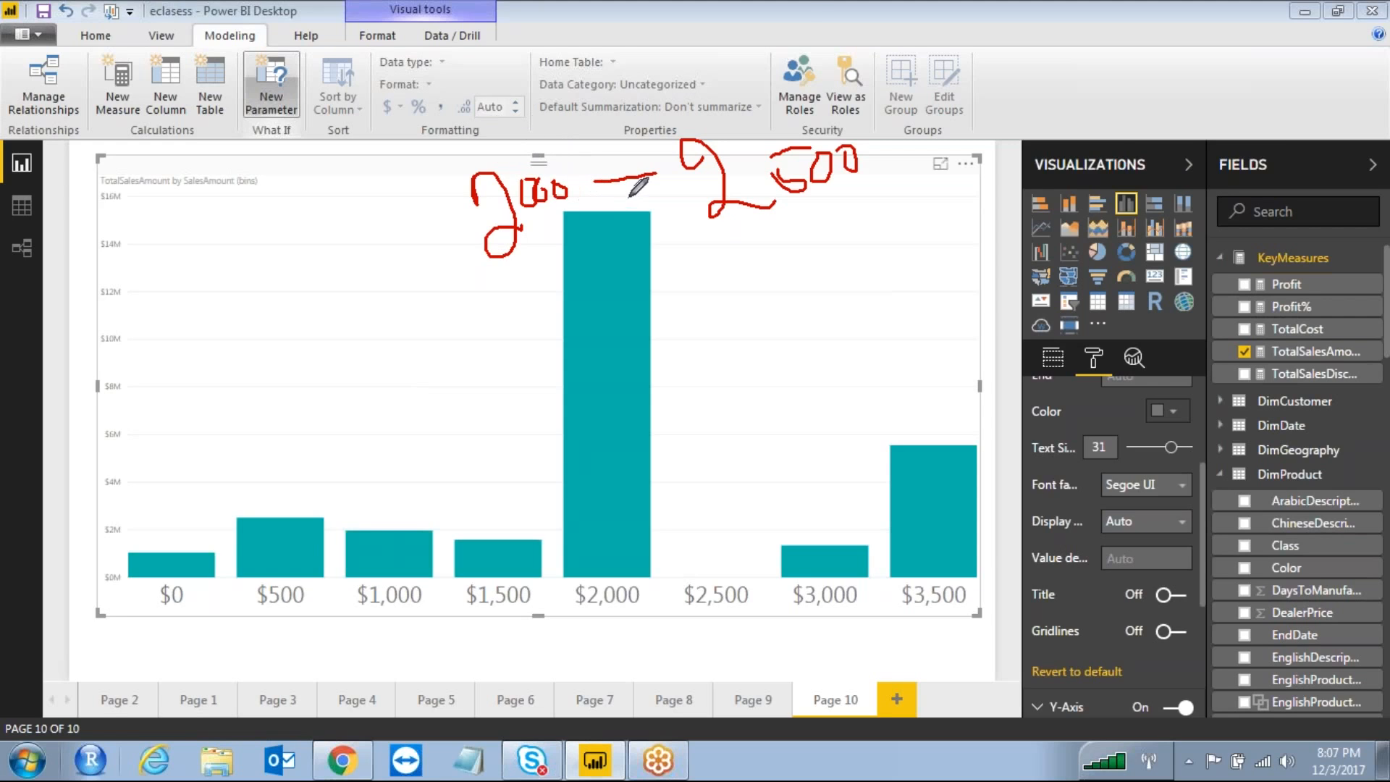
Write three numbered example sales amounts, draw an arrow from the third to the $1,500 column, and erase the pen marks
mouse_move(797, 14)
mouse_down()
mouse_move(824, 43)
mouse_move(800, 64)
mouse_up()
drag(797, 13, 840, 9)
mouse_move(867, 30)
mouse_down()
mouse_move(904, 30)
mouse_move(886, 90)
mouse_up()
mouse_move(911, 71)
mouse_down()
mouse_move(947, 63)
mouse_move(1015, 87)
mouse_move(1064, 64)
mouse_up()
drag(1075, 50, 1101, 39)
mouse_move(902, 140)
mouse_down()
mouse_move(922, 164)
mouse_move(955, 141)
mouse_up()
drag(957, 133, 1133, 87)
mouse_move(934, 189)
mouse_down()
mouse_move(966, 209)
mouse_move(1091, 154)
mouse_move(1013, 295)
mouse_move(506, 435)
mouse_move(497, 549)
mouse_move(546, 485)
mouse_up()
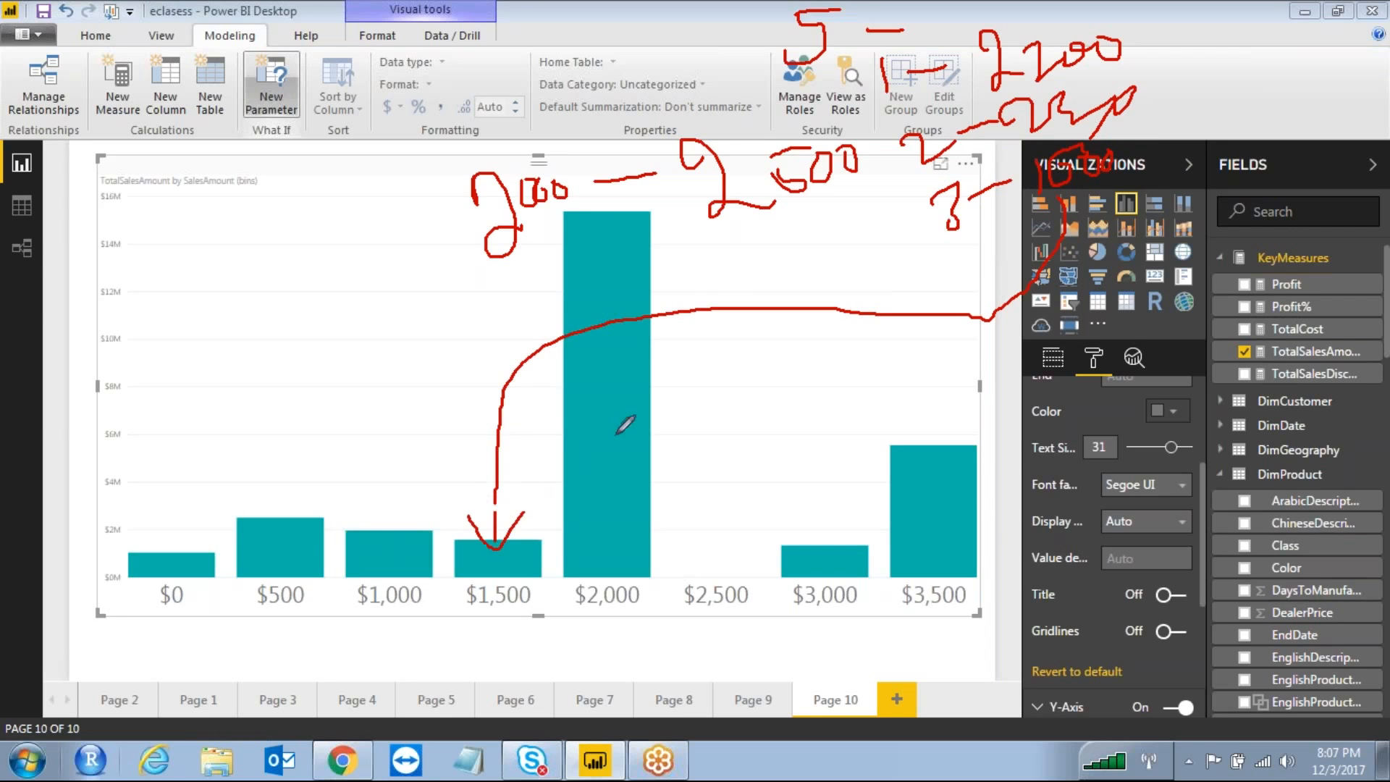
mouse_move(641, 190)
mouse_down()
mouse_move(547, 481)
mouse_move(667, 218)
mouse_move(632, 182)
mouse_up()
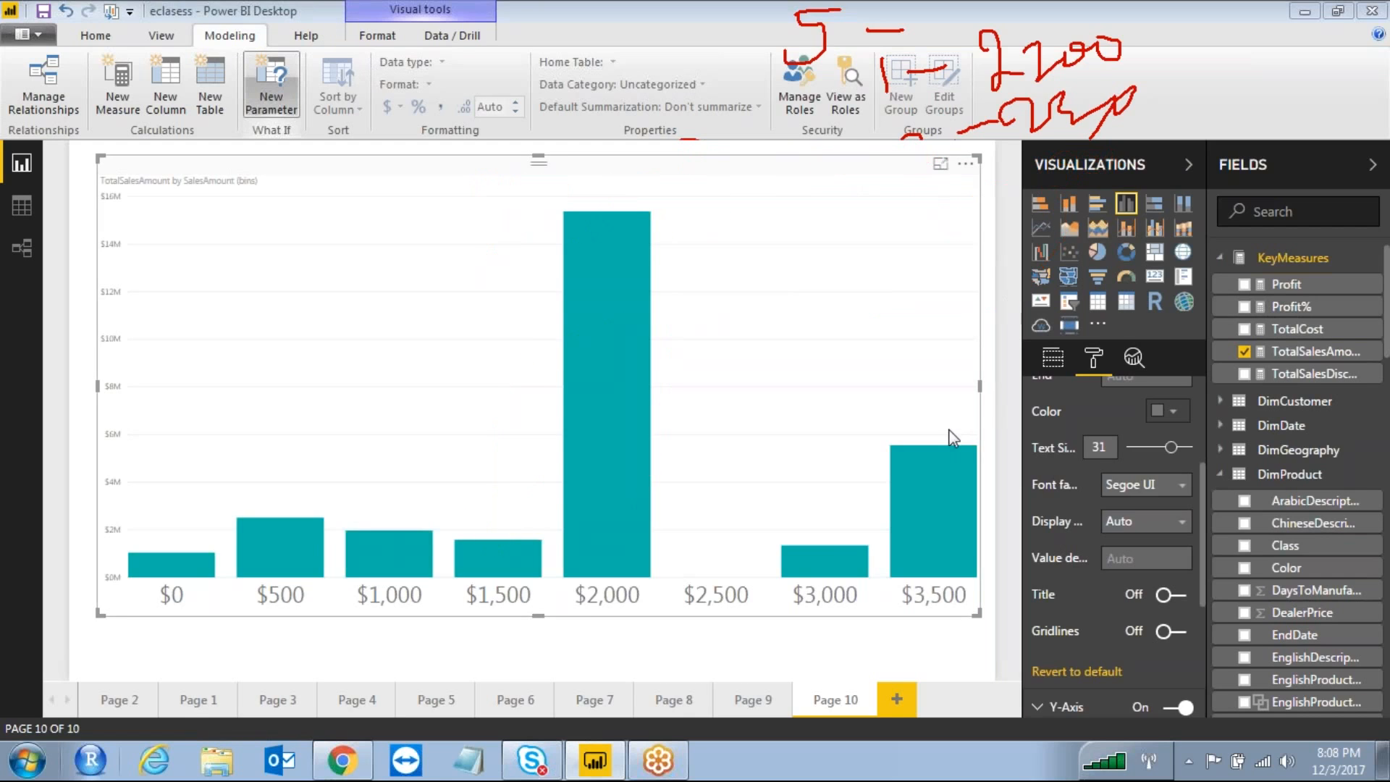
click(592, 314)
click(484, 244)
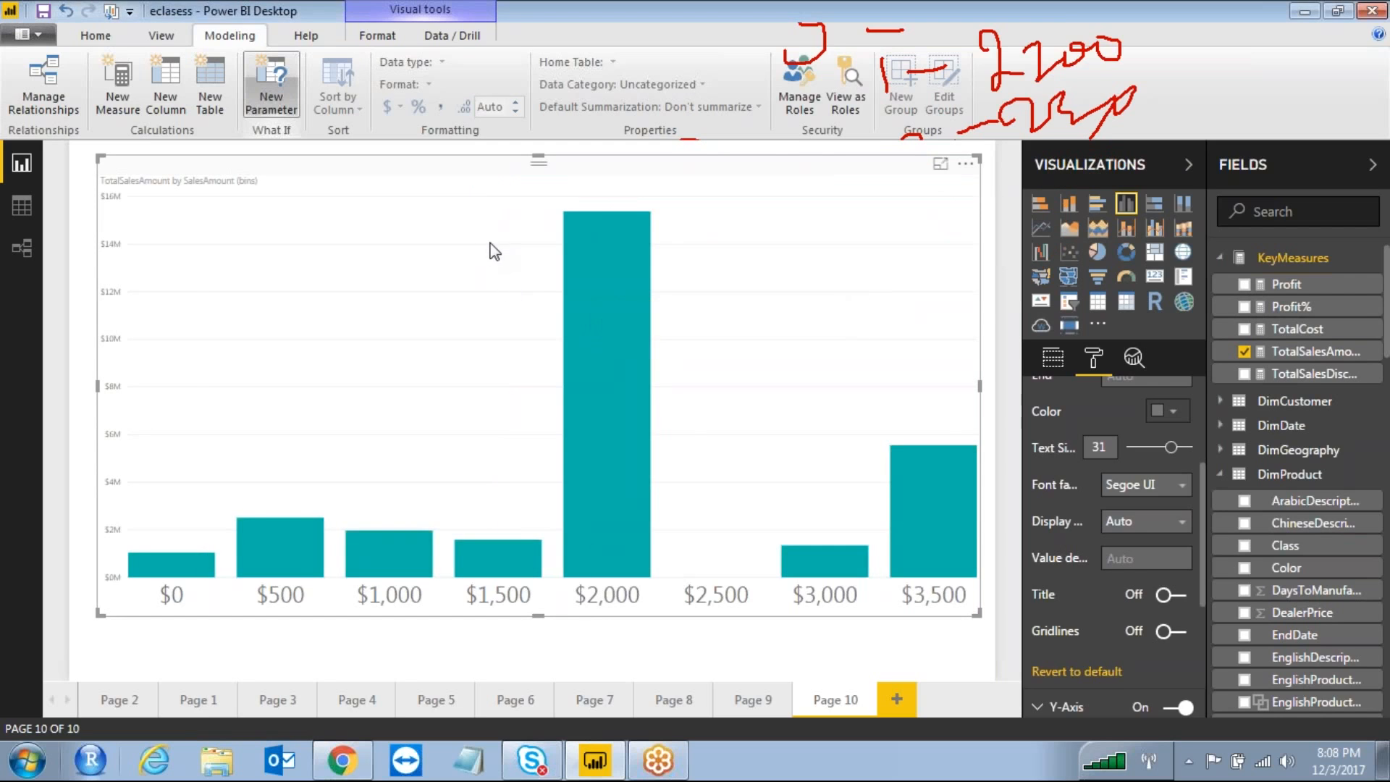
Replace TotalSalesAmount with OrderQuantity as the chart's value and aggregate it by Count
scroll(1129, 418, up, 5)
click(1053, 359)
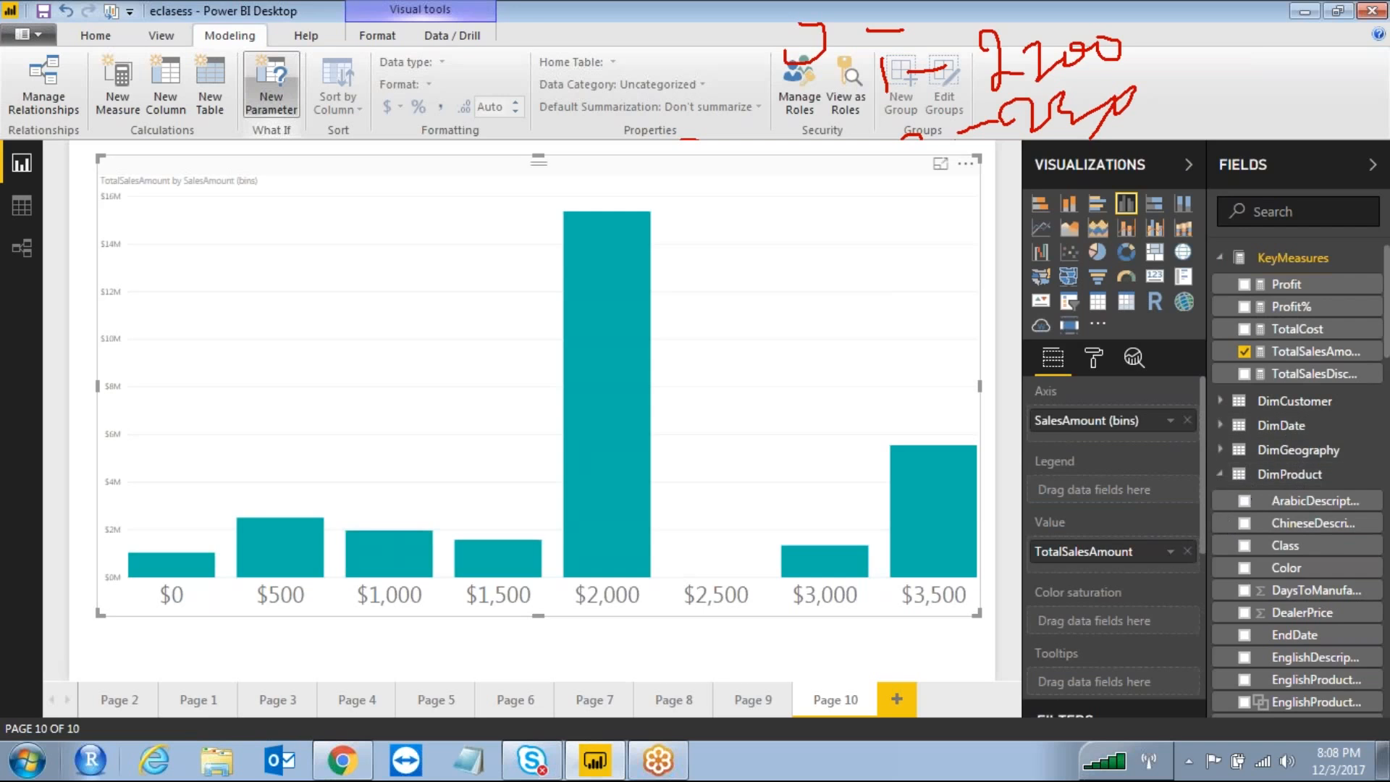
click(1170, 552)
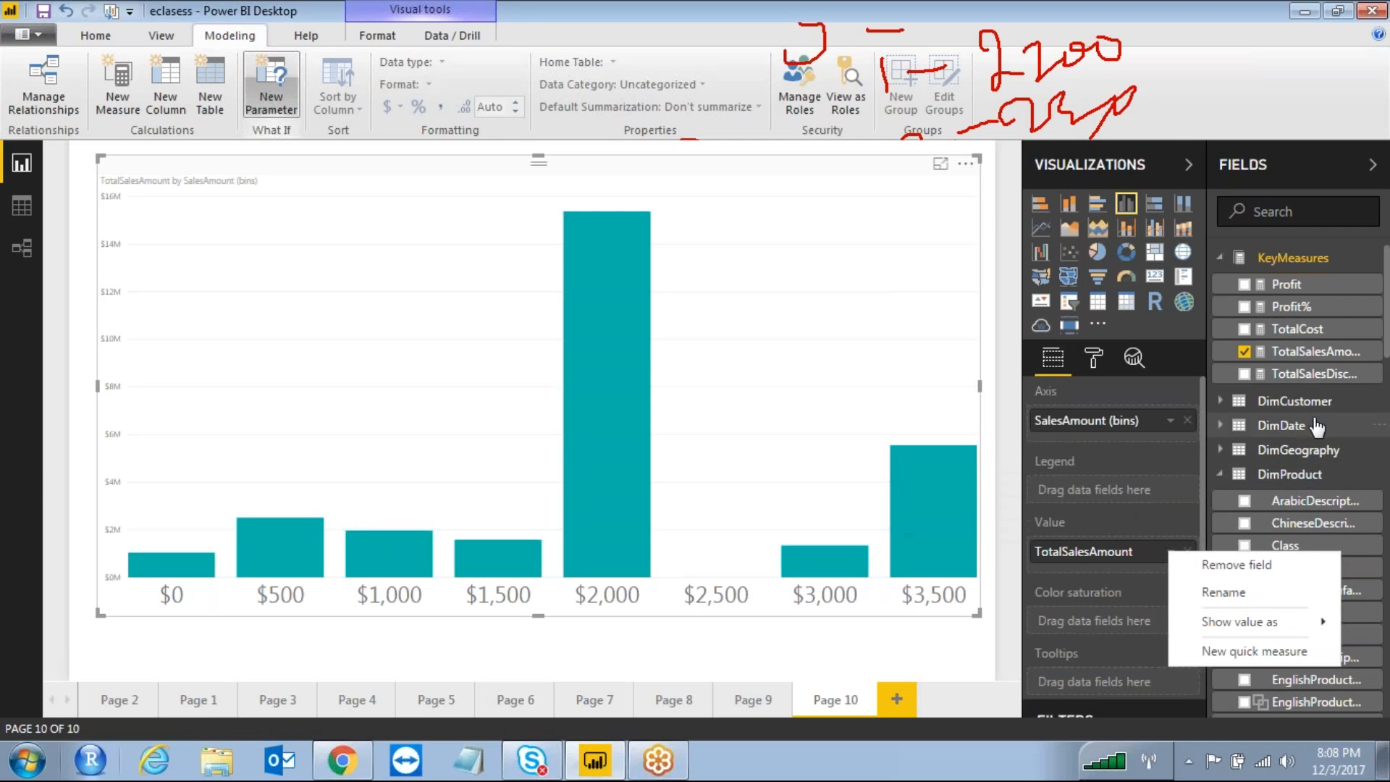
click(1141, 566)
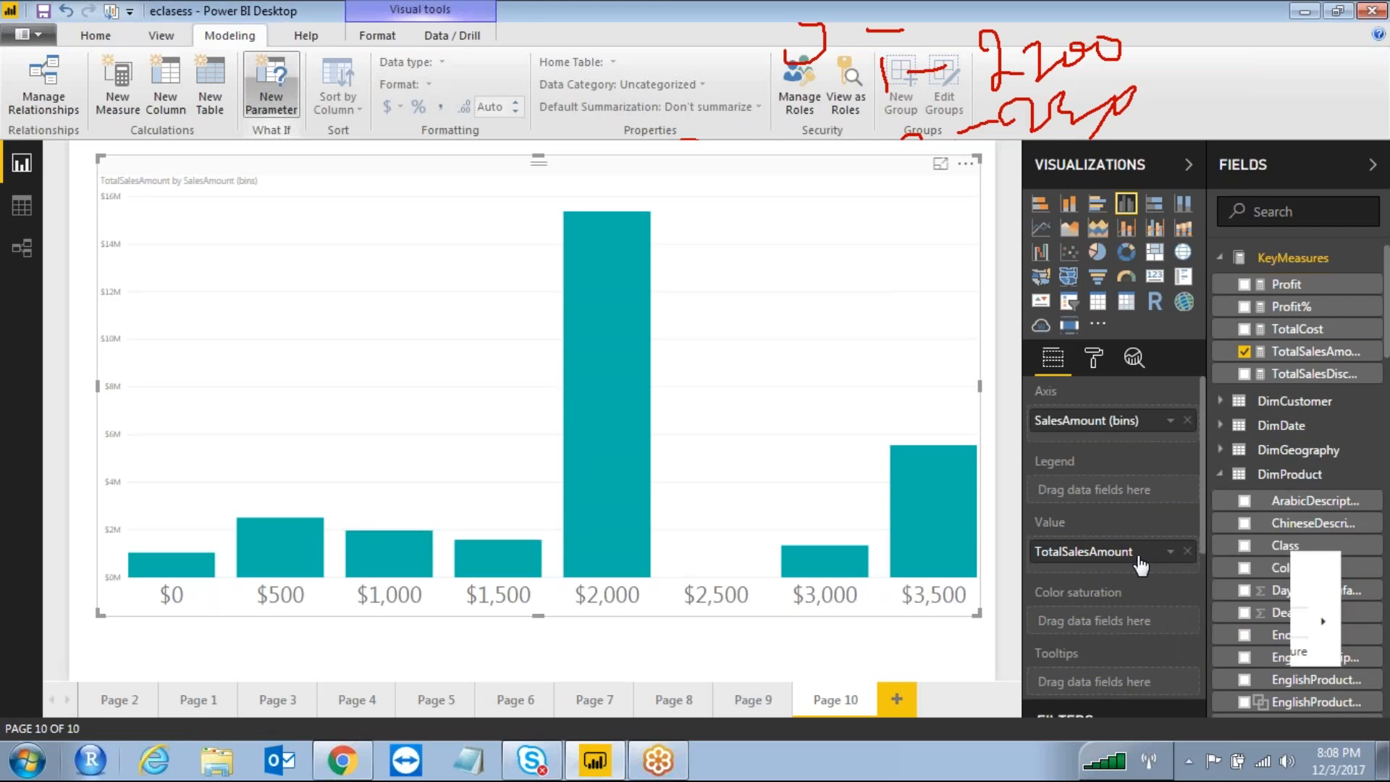
click(1187, 551)
scroll(1328, 565, down, 15)
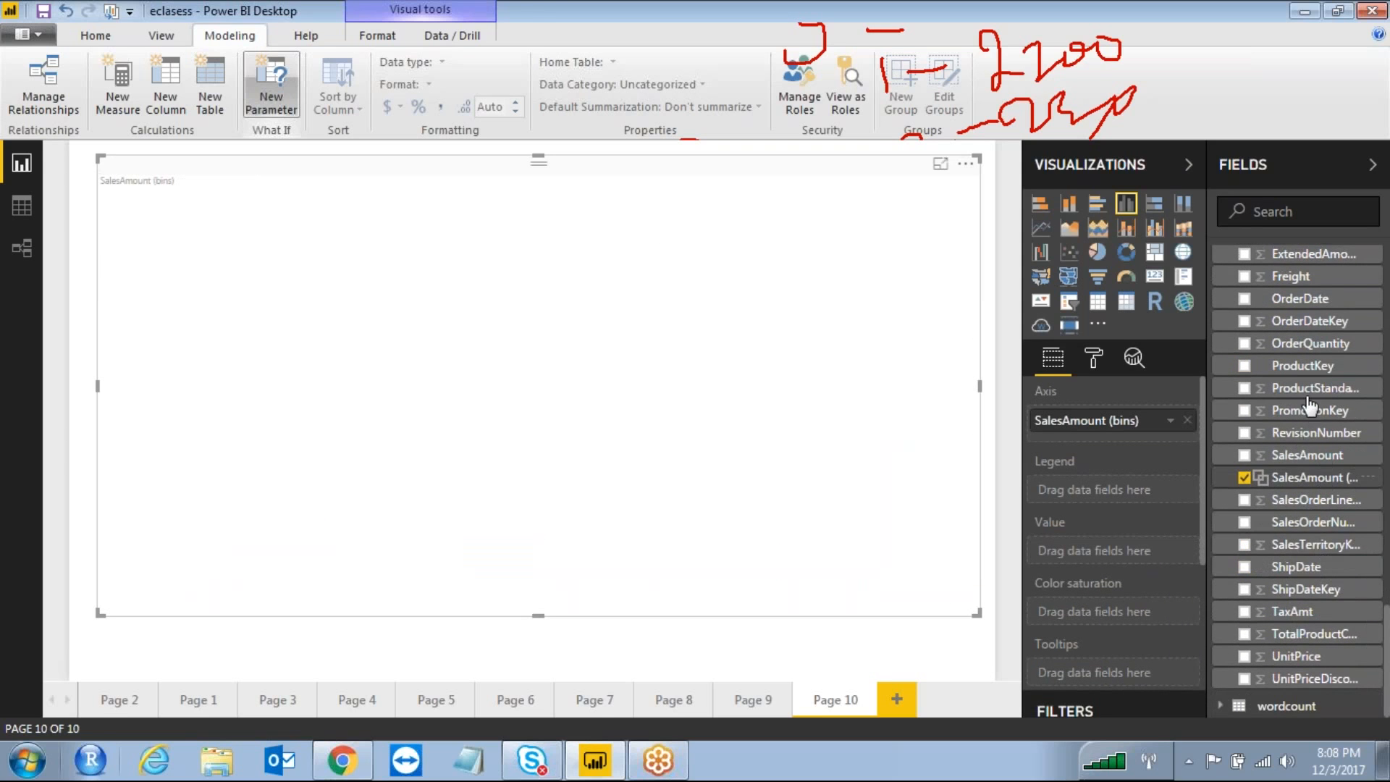
mouse_move(1303, 345)
mouse_down()
mouse_move(1172, 516)
mouse_move(1158, 563)
mouse_up()
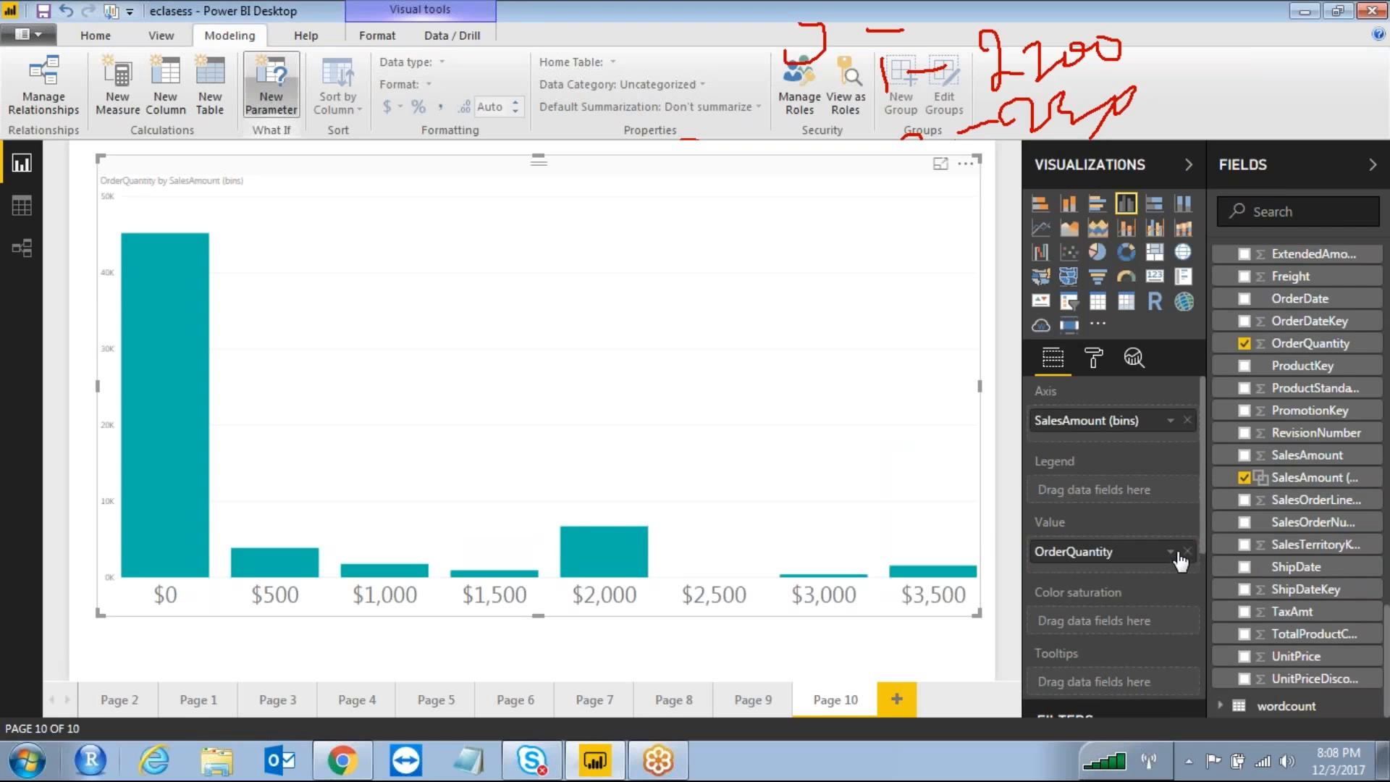
click(1170, 556)
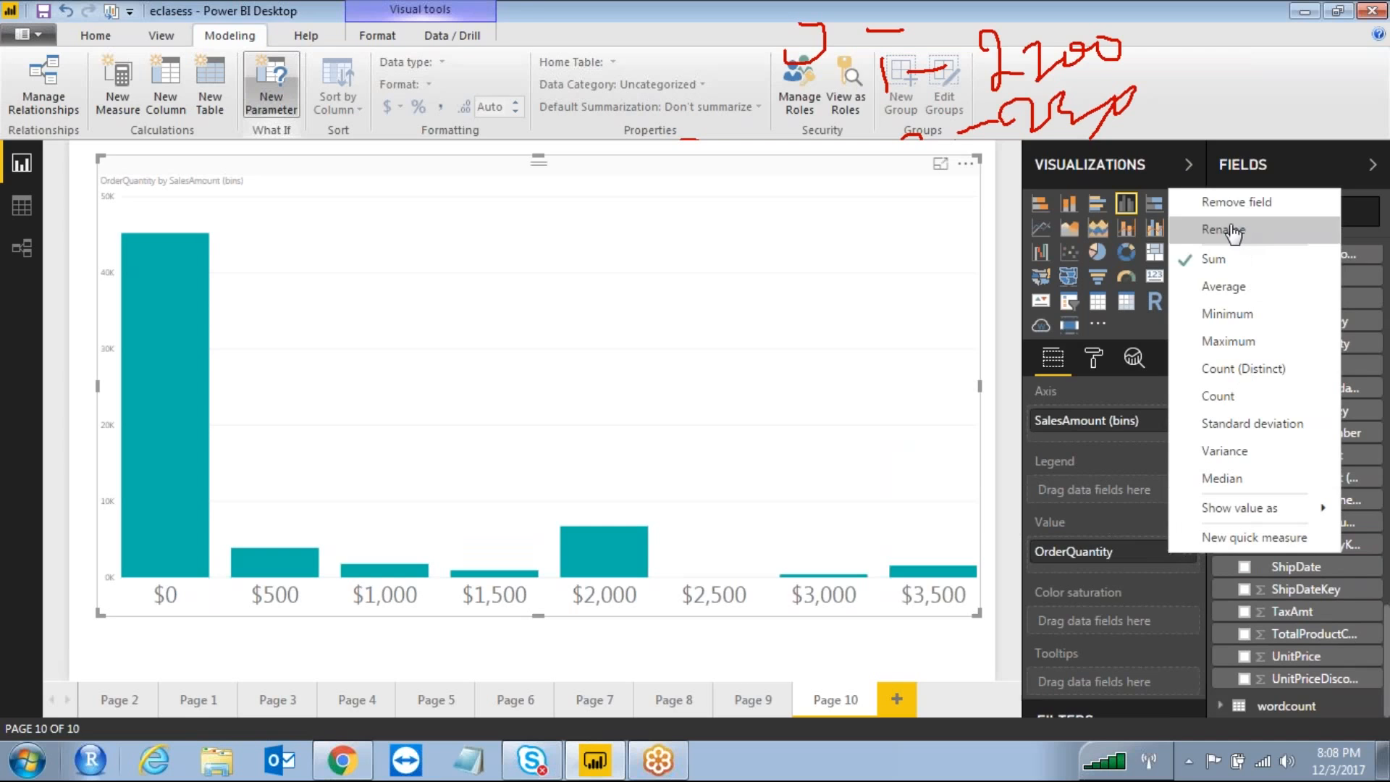
click(1236, 398)
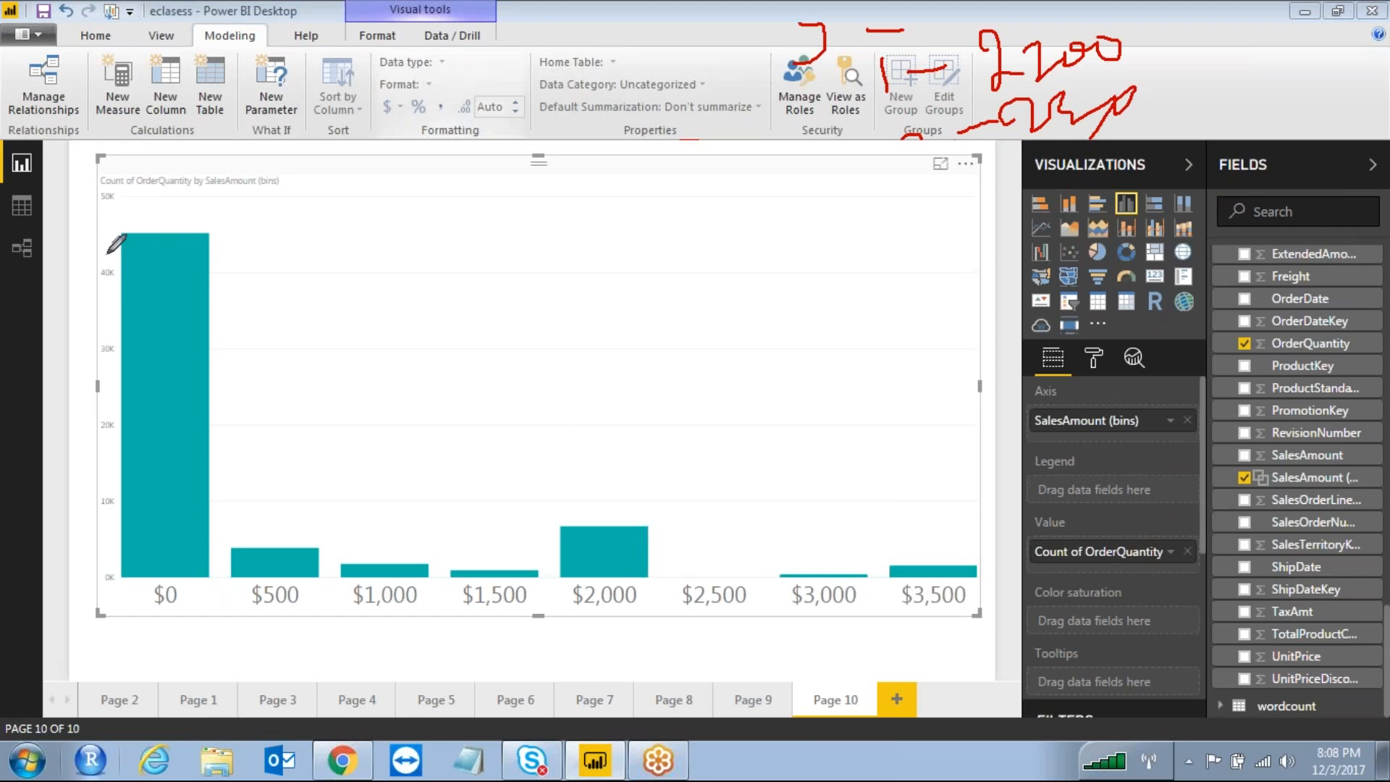
Circle the $0 and $2,000 columns, label the first one <500 with the annotation pen, and clear the marks
mouse_move(188, 216)
mouse_down()
mouse_move(69, 293)
mouse_move(69, 413)
mouse_up()
drag(80, 539, 82, 566)
mouse_move(111, 620)
mouse_down()
mouse_move(221, 362)
mouse_move(160, 231)
mouse_up()
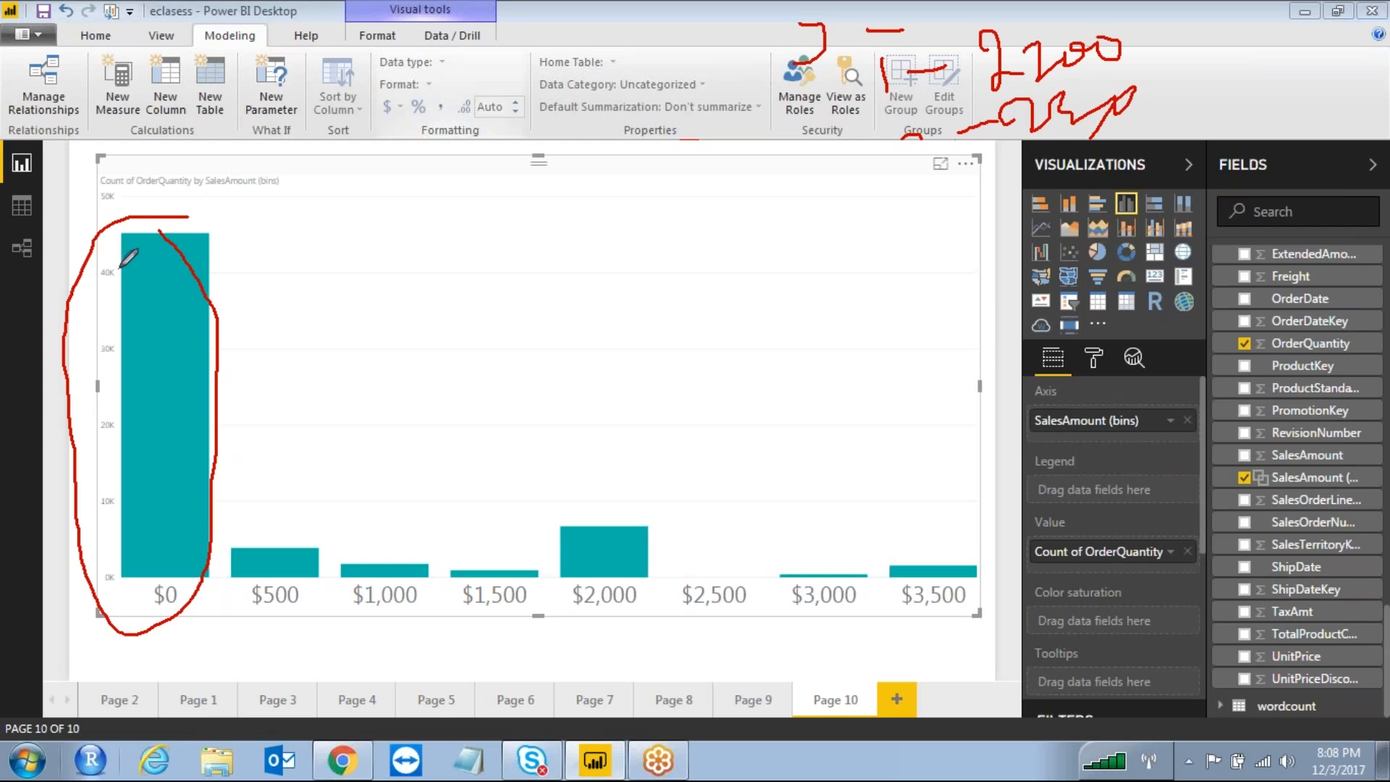
mouse_move(232, 153)
mouse_down()
mouse_move(233, 177)
mouse_move(260, 197)
mouse_move(341, 144)
mouse_move(249, 150)
mouse_up()
mouse_move(205, 159)
mouse_down()
mouse_move(205, 175)
mouse_move(239, 194)
mouse_up()
mouse_move(602, 489)
mouse_down()
mouse_move(582, 592)
mouse_move(589, 469)
mouse_up()
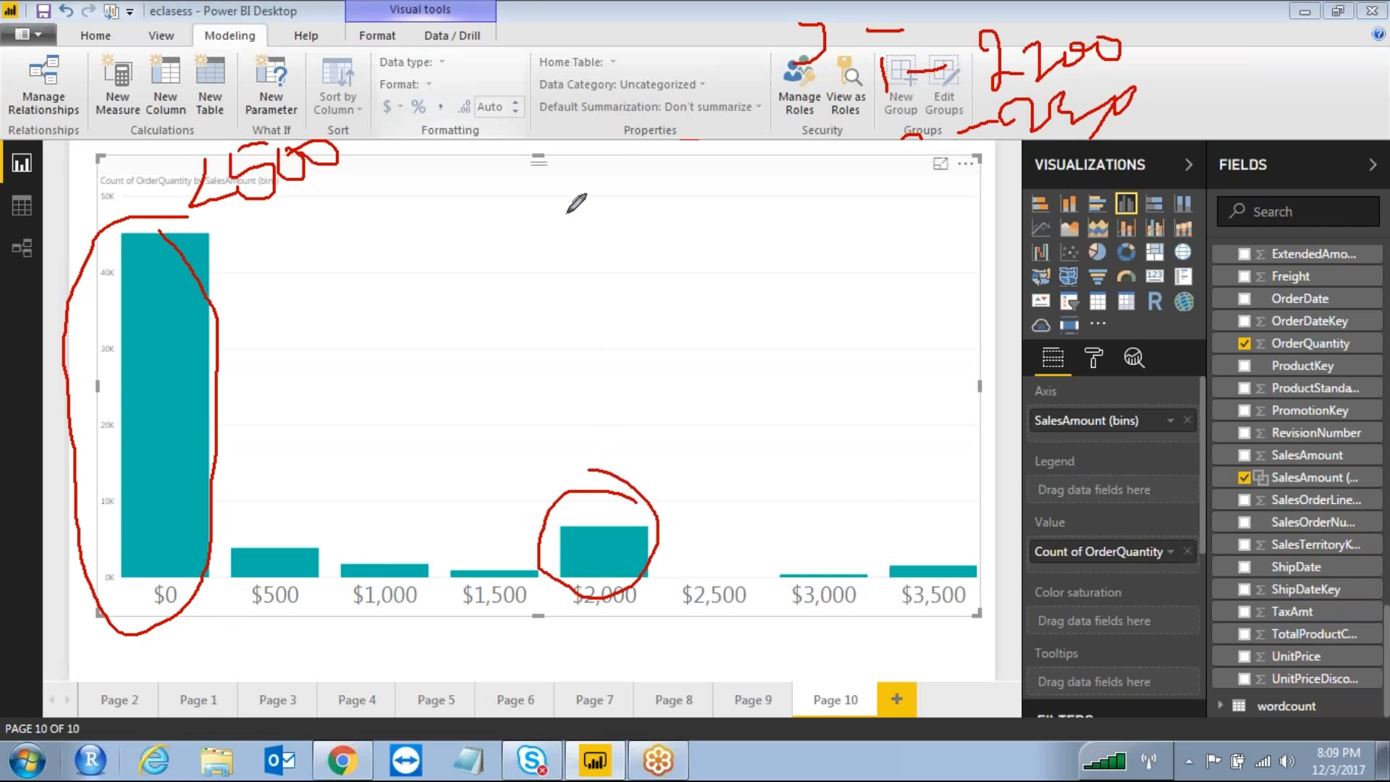
drag(605, 171, 594, 173)
key(Escape)
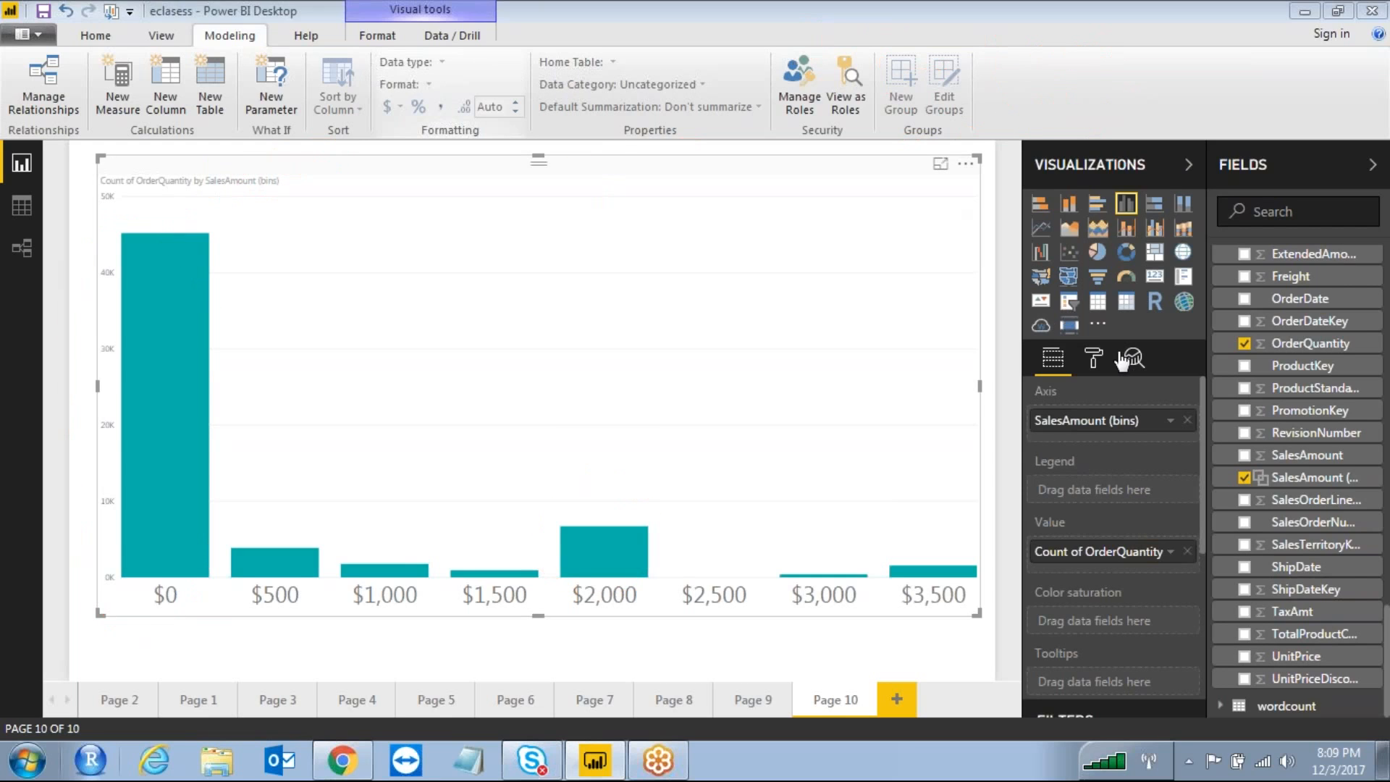
Turn on the chart's data labels and set their text size to 32
click(1093, 358)
click(1178, 542)
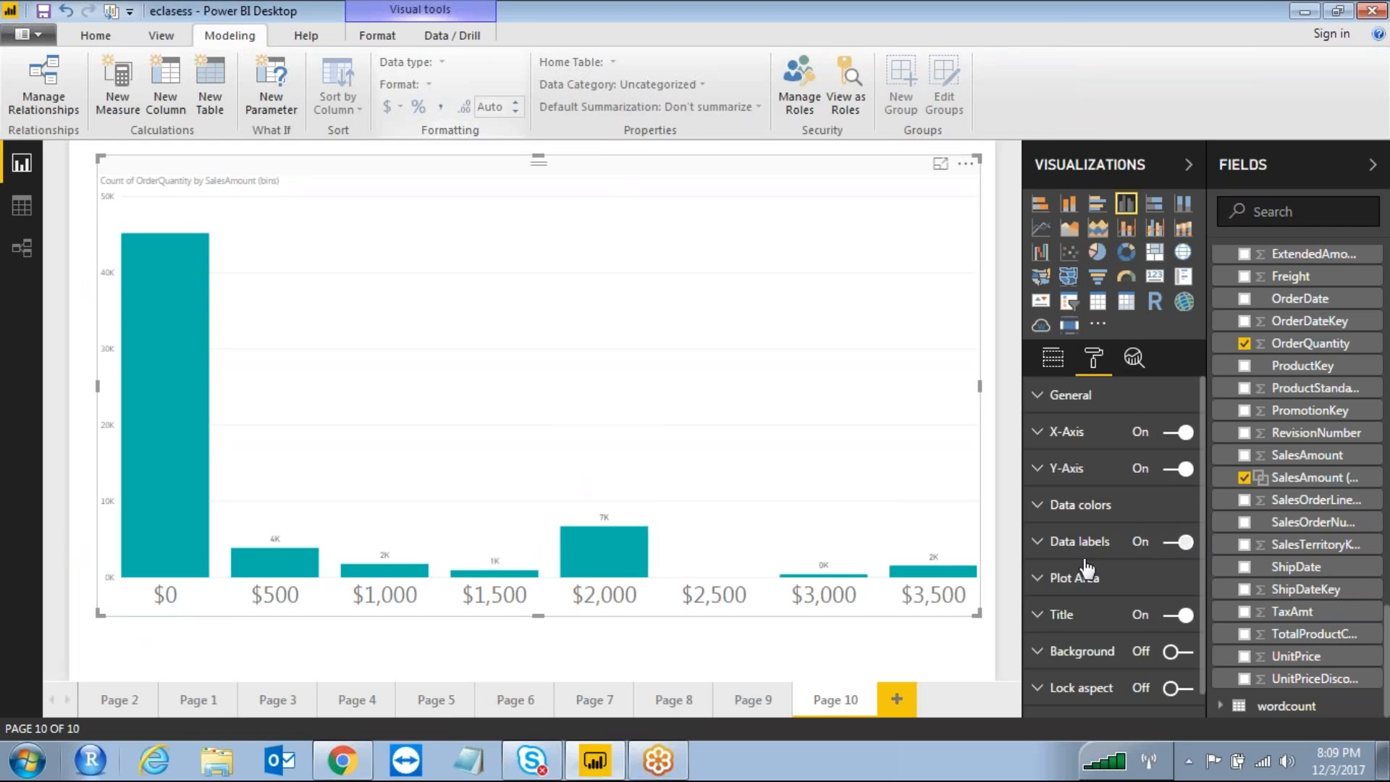
click(1038, 541)
scroll(1160, 597, down, 3)
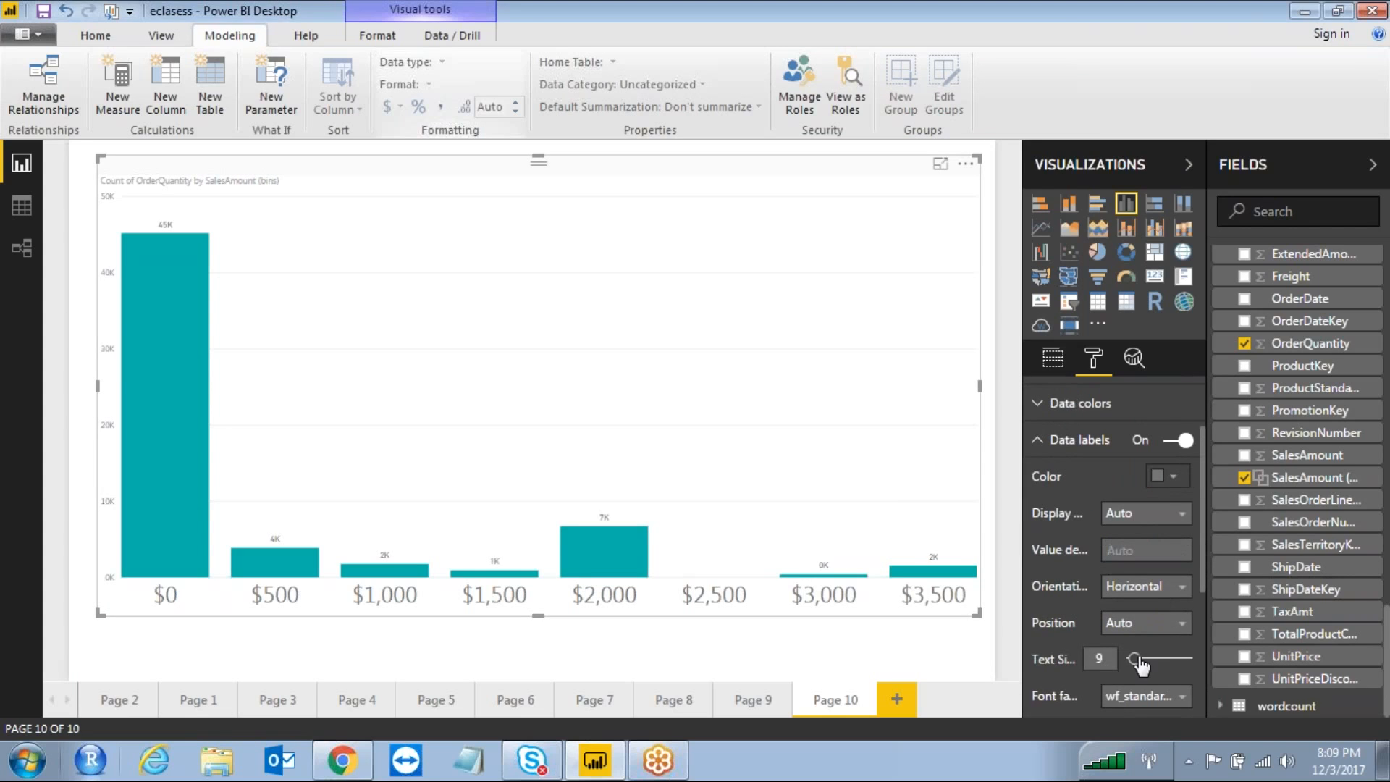
drag(1169, 653, 1176, 653)
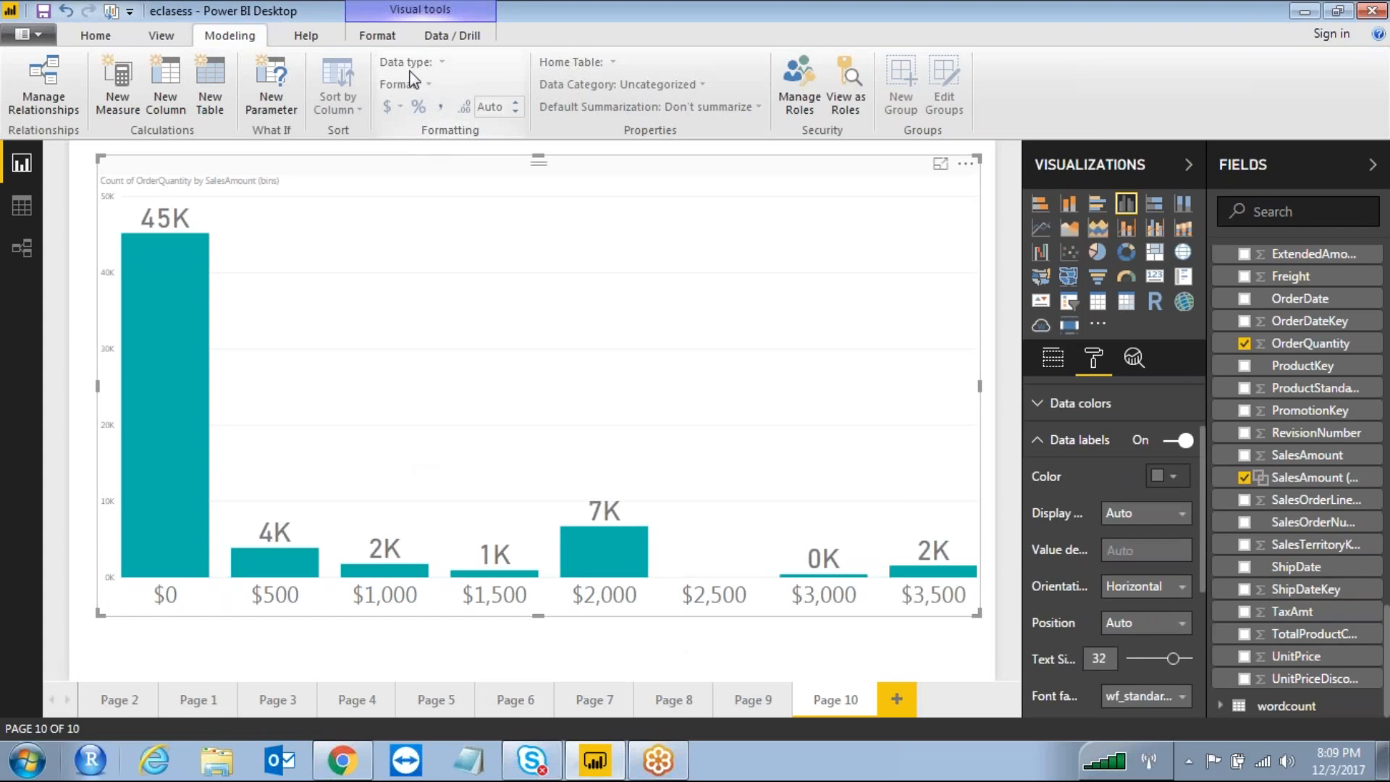
Circle the $2,000 column with the annotation pen and write the range 2000 – 2500 above it inside an outline
mouse_move(563, 500)
mouse_down()
mouse_move(660, 485)
mouse_move(640, 475)
mouse_up()
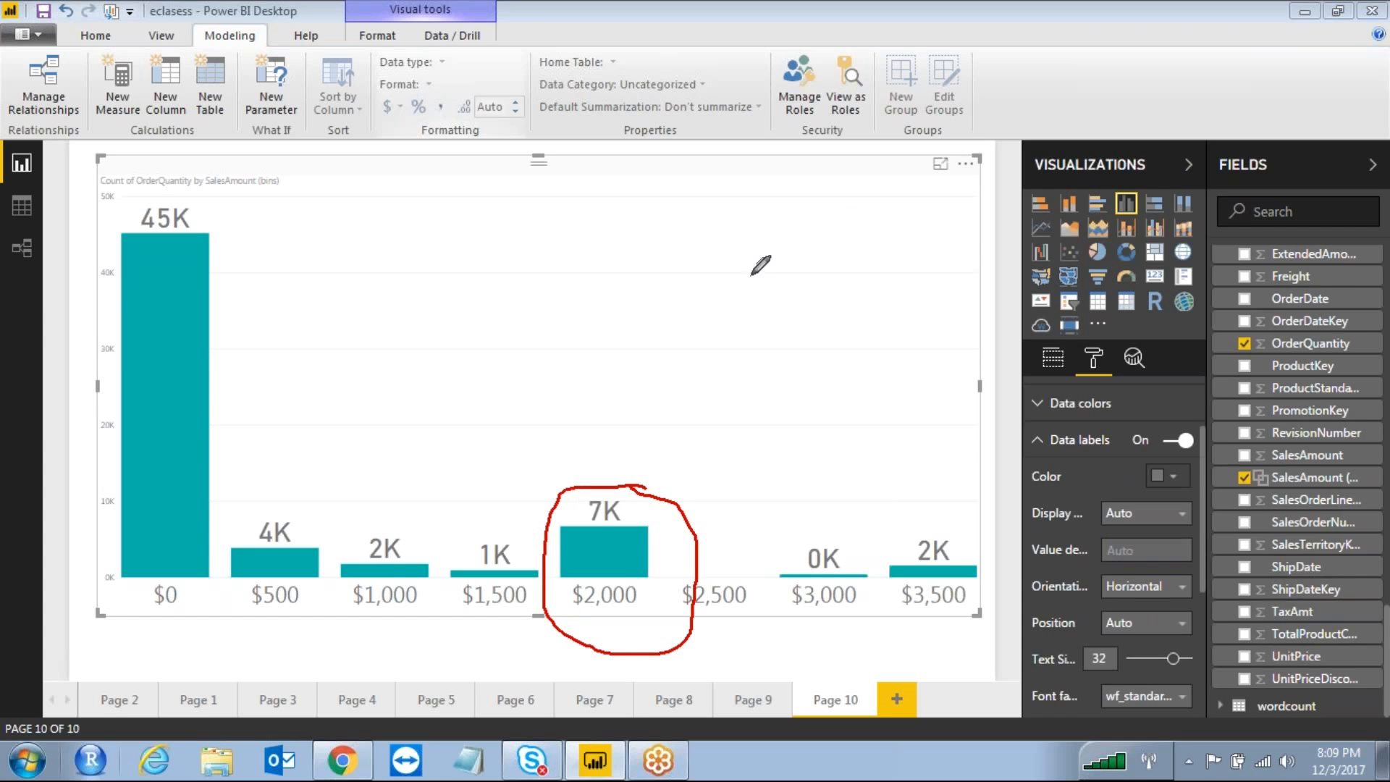
mouse_move(595, 197)
mouse_down()
mouse_move(629, 250)
mouse_move(712, 217)
mouse_move(716, 232)
mouse_move(807, 230)
mouse_move(833, 209)
mouse_up()
mouse_move(851, 187)
mouse_down()
mouse_move(950, 158)
mouse_move(962, 195)
mouse_up()
mouse_move(533, 190)
mouse_down()
mouse_move(412, 213)
mouse_move(679, 145)
mouse_up()
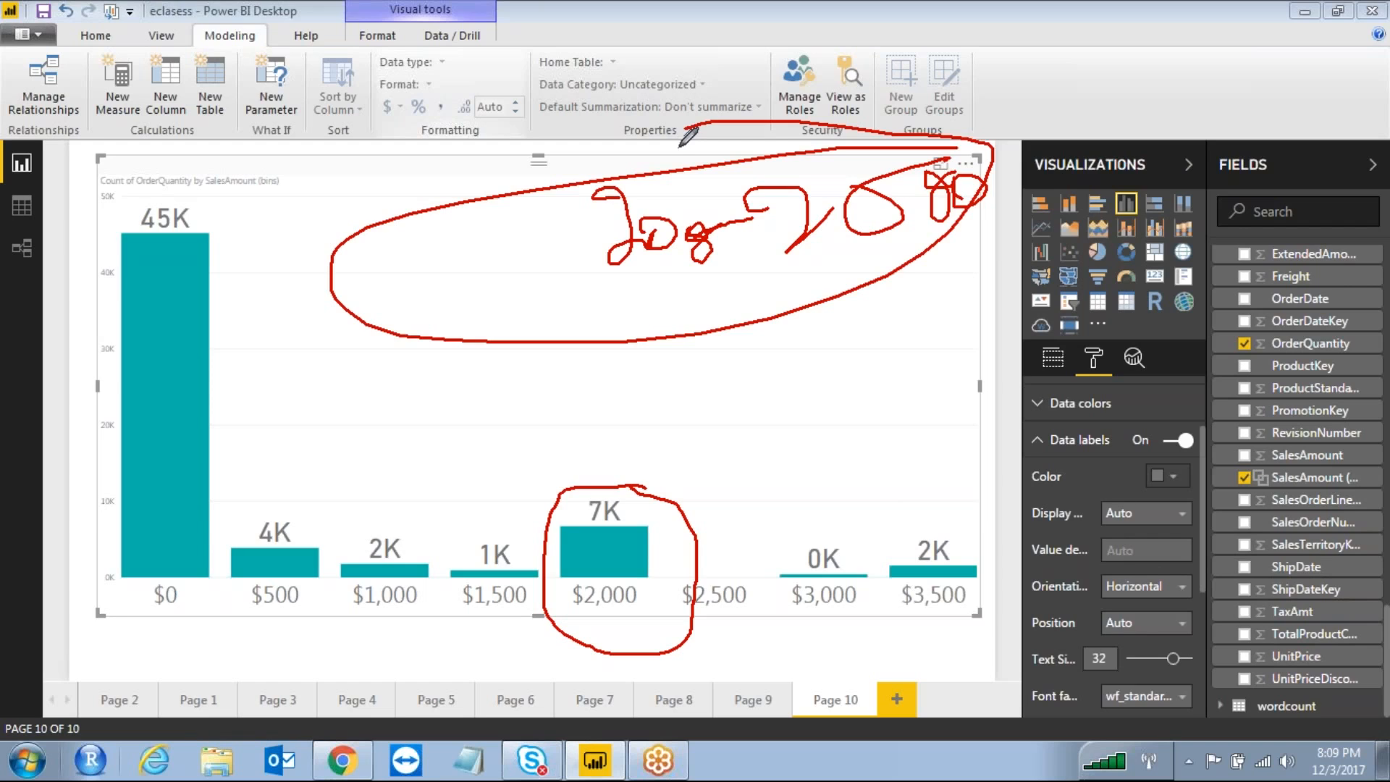
Circle the $0 column's data label, write the framed range 0 – 500 above it, and clear all pen marks
mouse_move(188, 193)
mouse_down()
mouse_move(146, 187)
mouse_move(116, 235)
mouse_move(215, 233)
mouse_move(170, 173)
mouse_up()
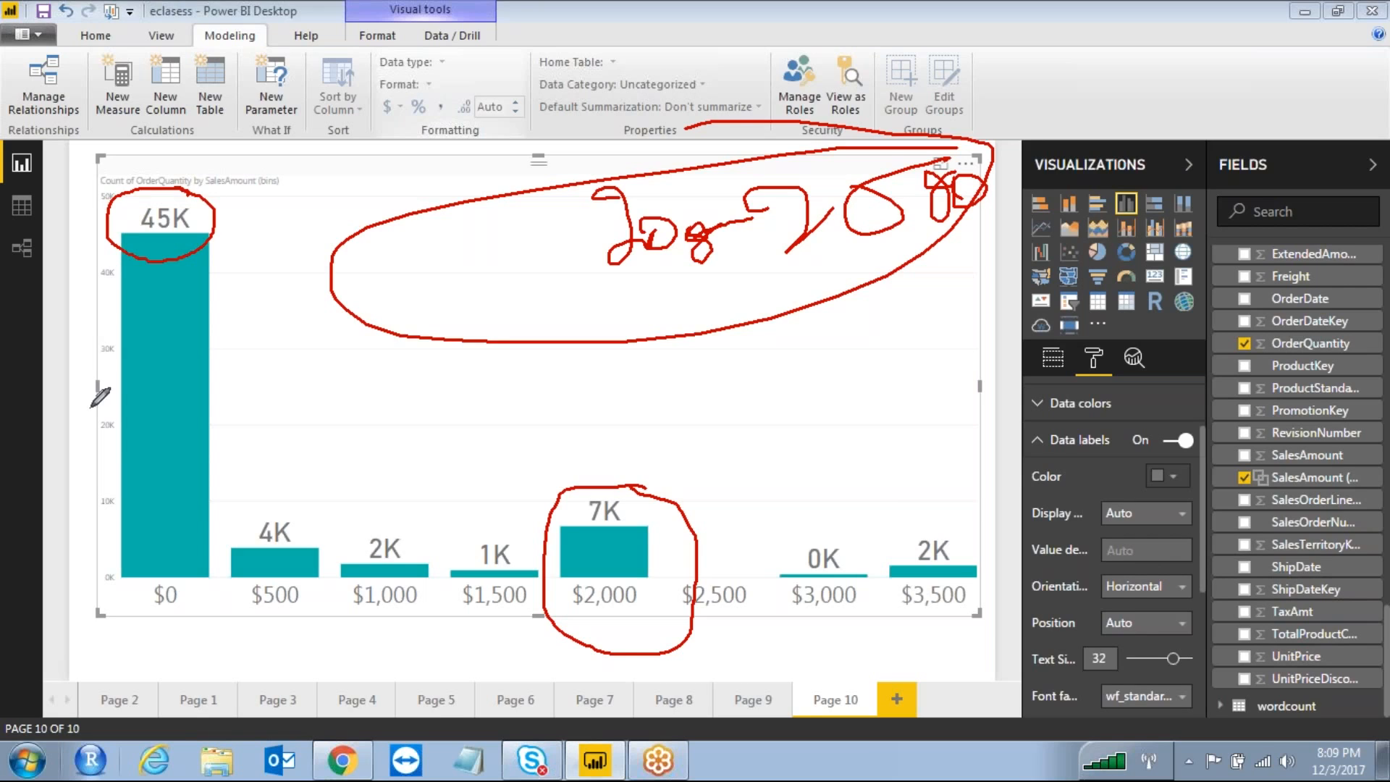
mouse_move(249, 120)
mouse_down()
mouse_move(262, 139)
mouse_move(245, 141)
mouse_up()
mouse_move(336, 127)
mouse_down()
mouse_move(354, 118)
mouse_move(392, 162)
mouse_up()
drag(387, 112, 425, 89)
mouse_move(421, 101)
mouse_down()
mouse_move(432, 129)
mouse_move(469, 112)
mouse_up()
mouse_move(255, 212)
mouse_down()
mouse_move(495, 174)
mouse_move(498, 83)
mouse_move(319, 88)
mouse_move(264, 186)
mouse_move(365, 188)
mouse_up()
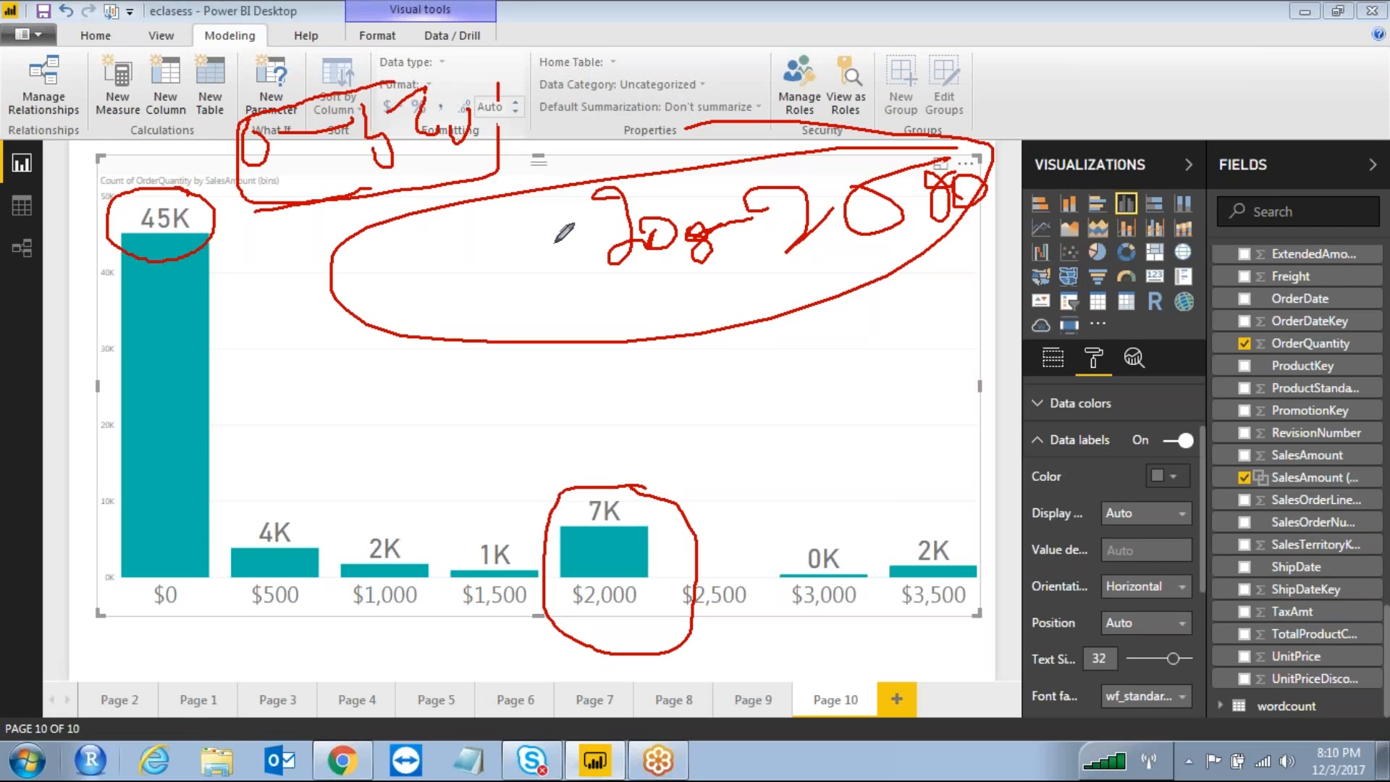
key(Escape)
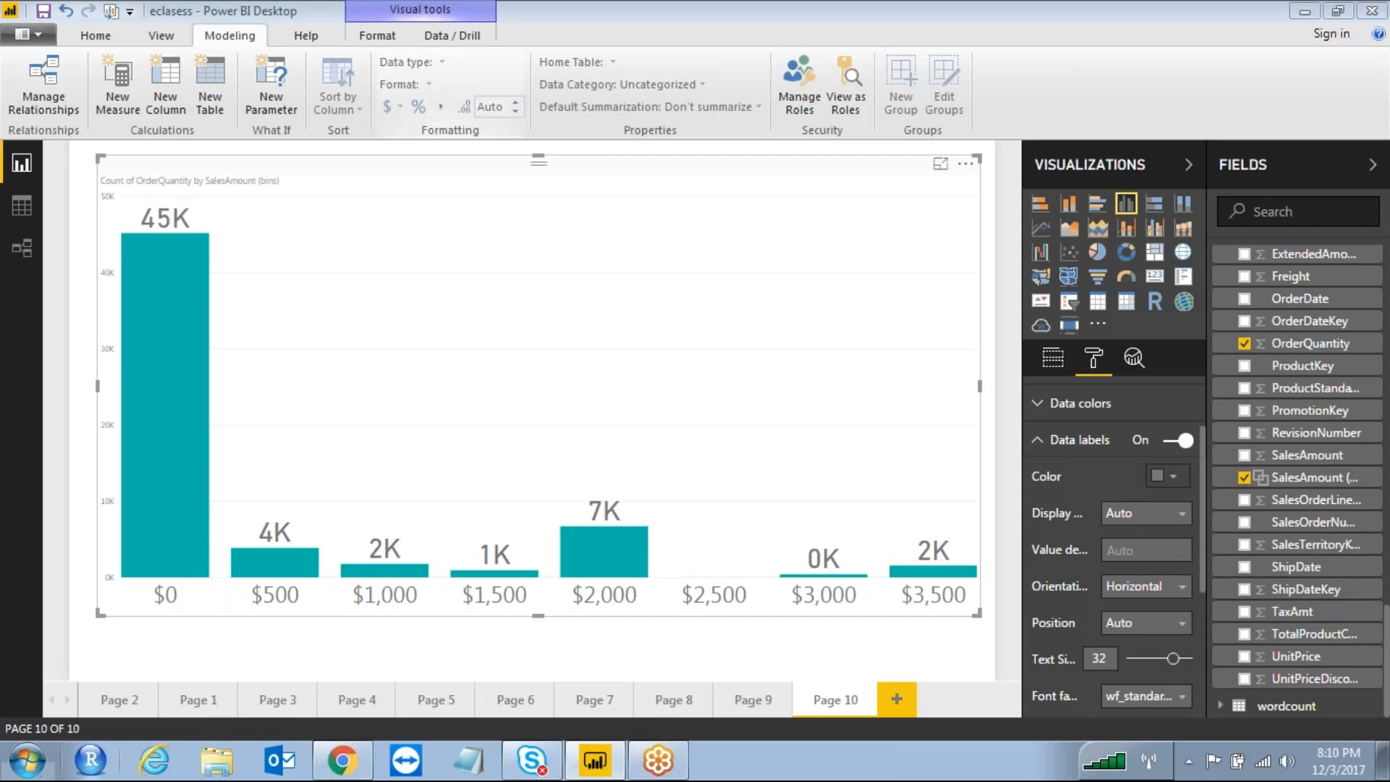
Narrow the column chart from its left edge to free canvas space beside it
mouse_move(124, 226)
mouse_down()
mouse_move(143, 572)
mouse_move(232, 255)
mouse_move(123, 231)
mouse_up()
click(370, 62)
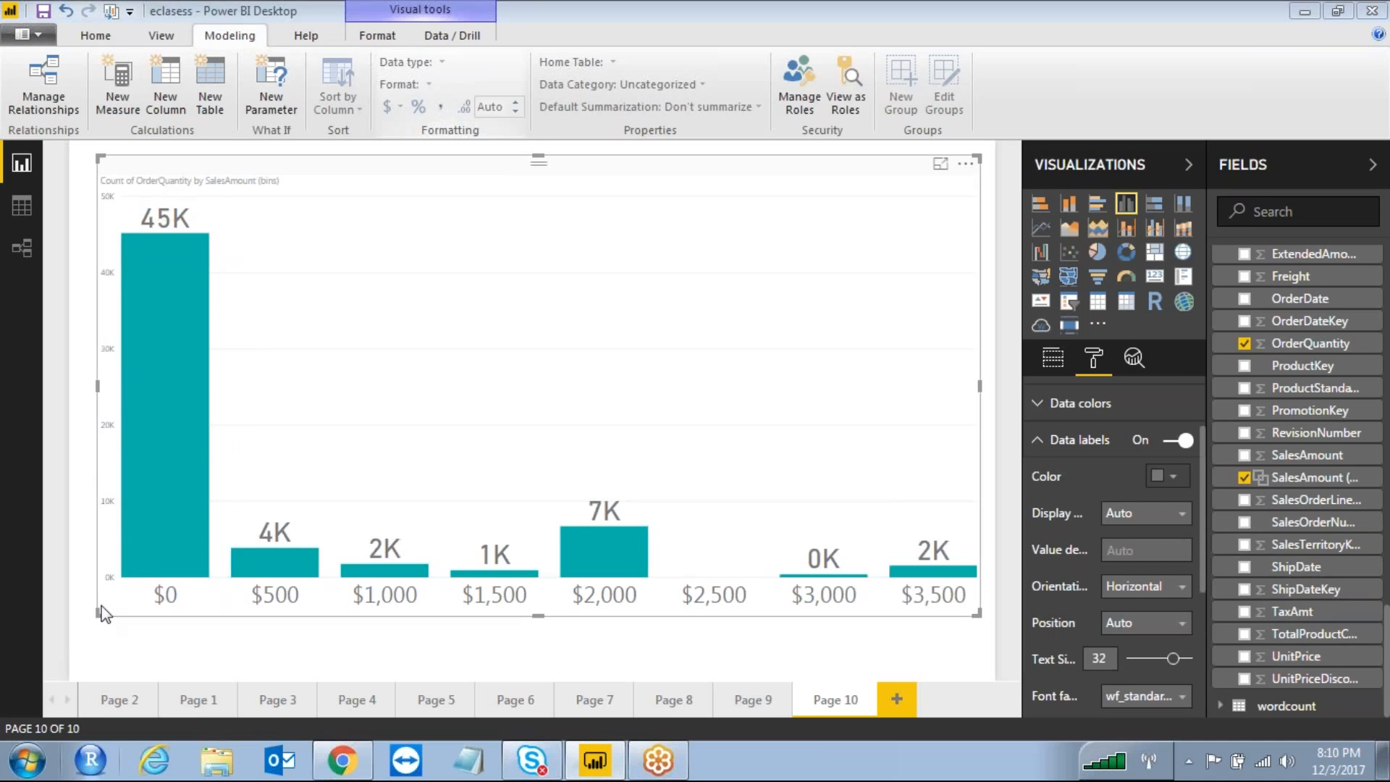
drag(99, 614, 362, 611)
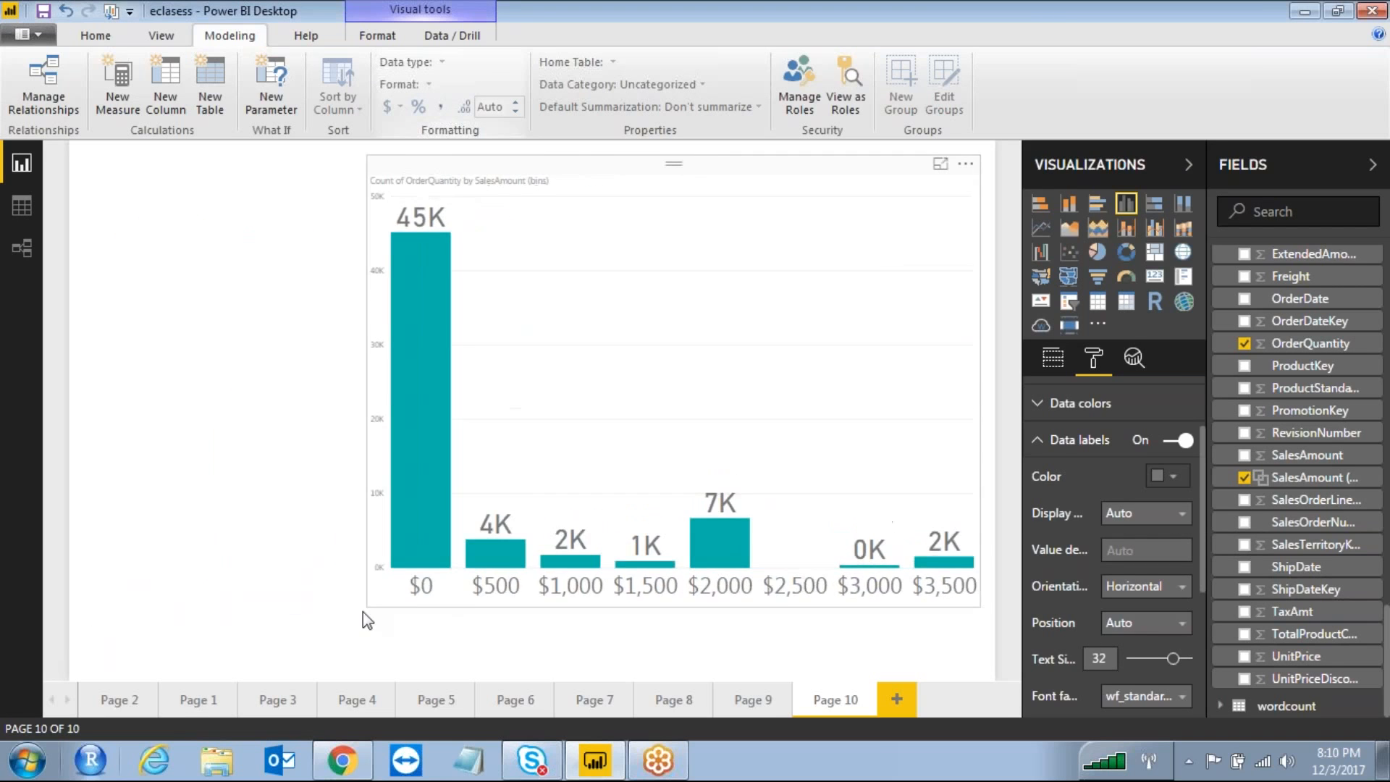
Add a card showing OrderQuantity in the empty space left of the chart and shrink it slightly
click(164, 329)
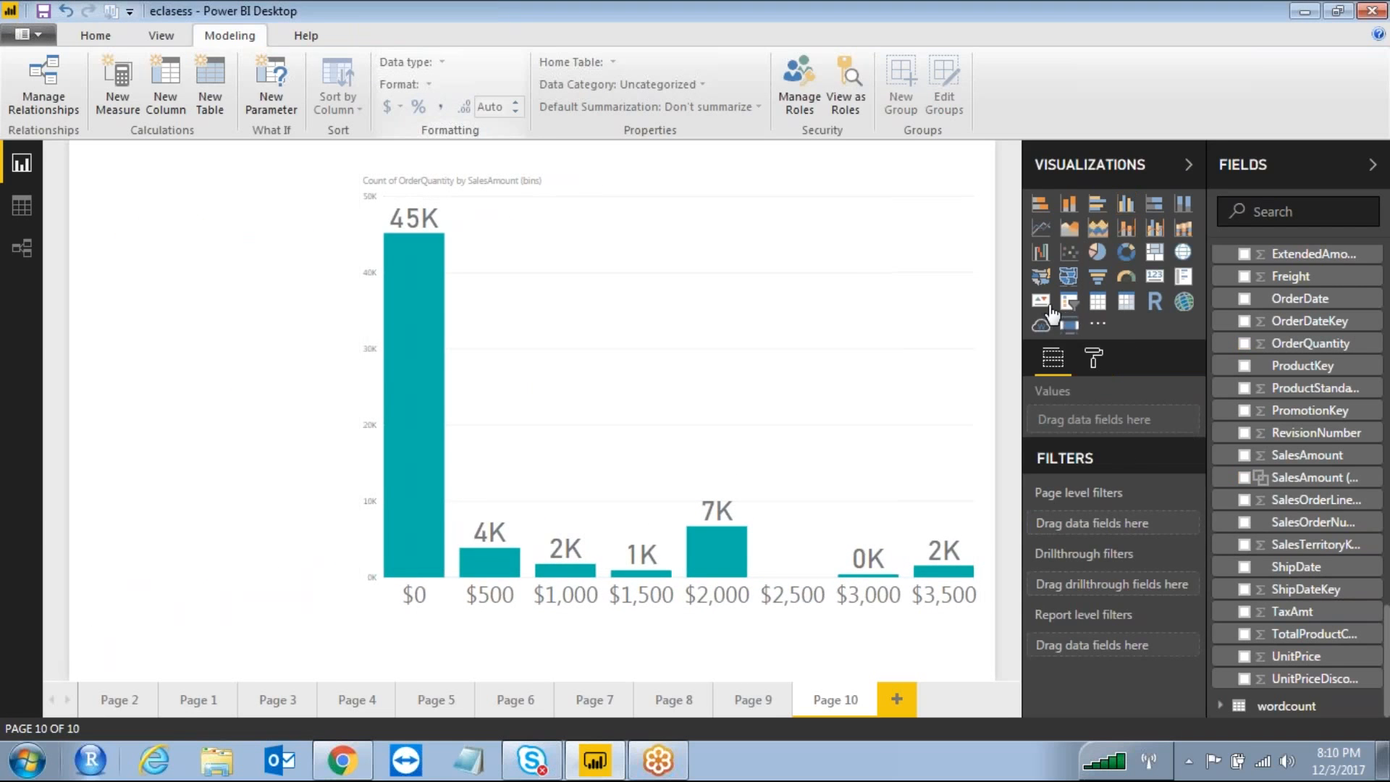
click(1155, 276)
drag(272, 372, 310, 394)
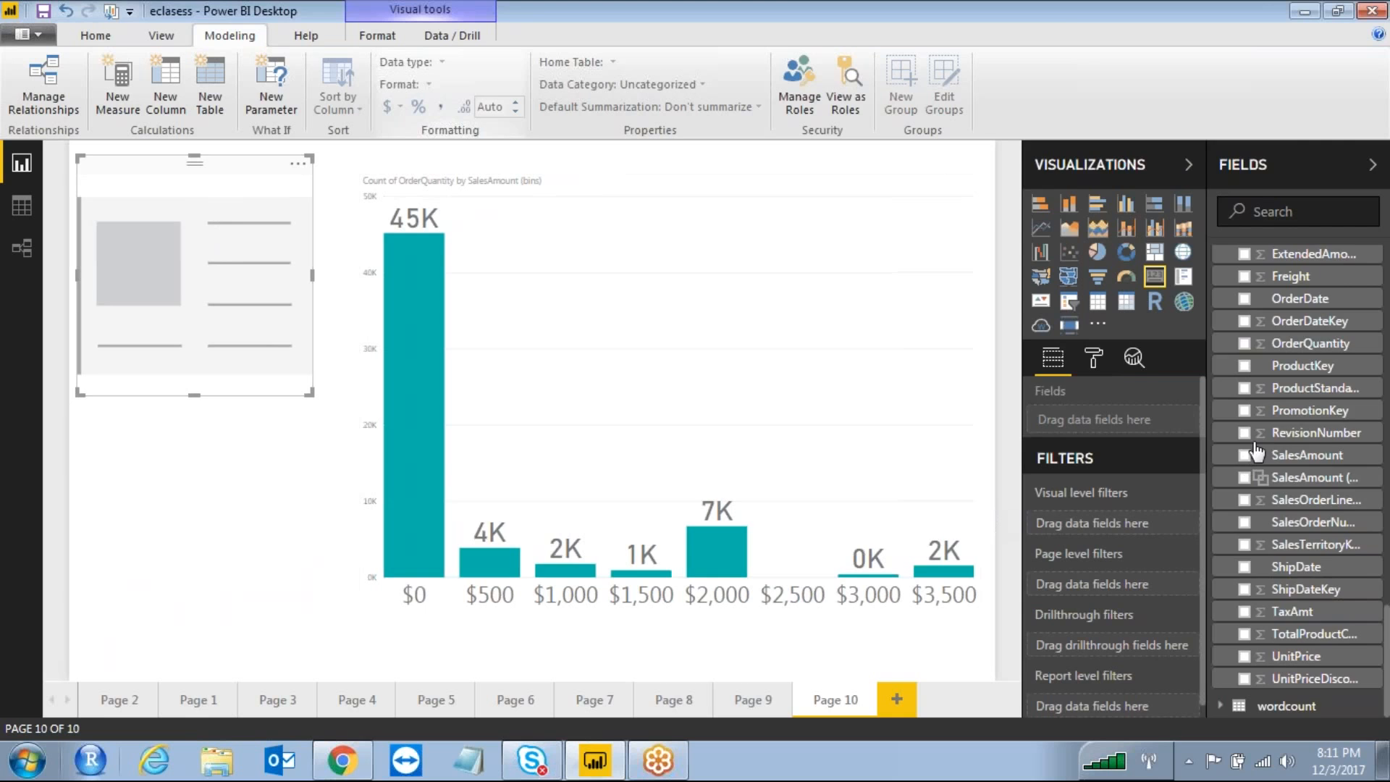
scroll(1335, 434, up, 10)
scroll(1334, 456, down, 5)
scroll(1335, 456, down, 2)
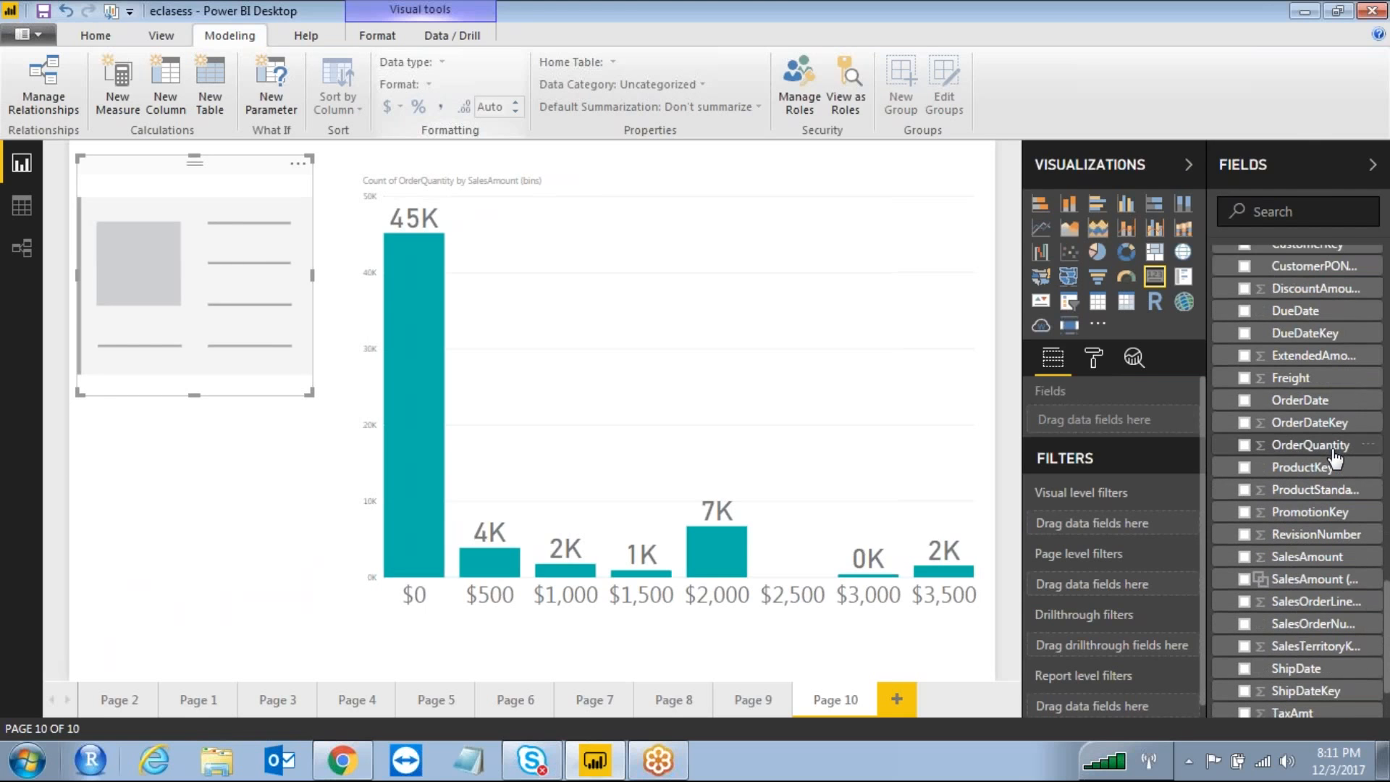
click(1245, 446)
drag(304, 392, 258, 346)
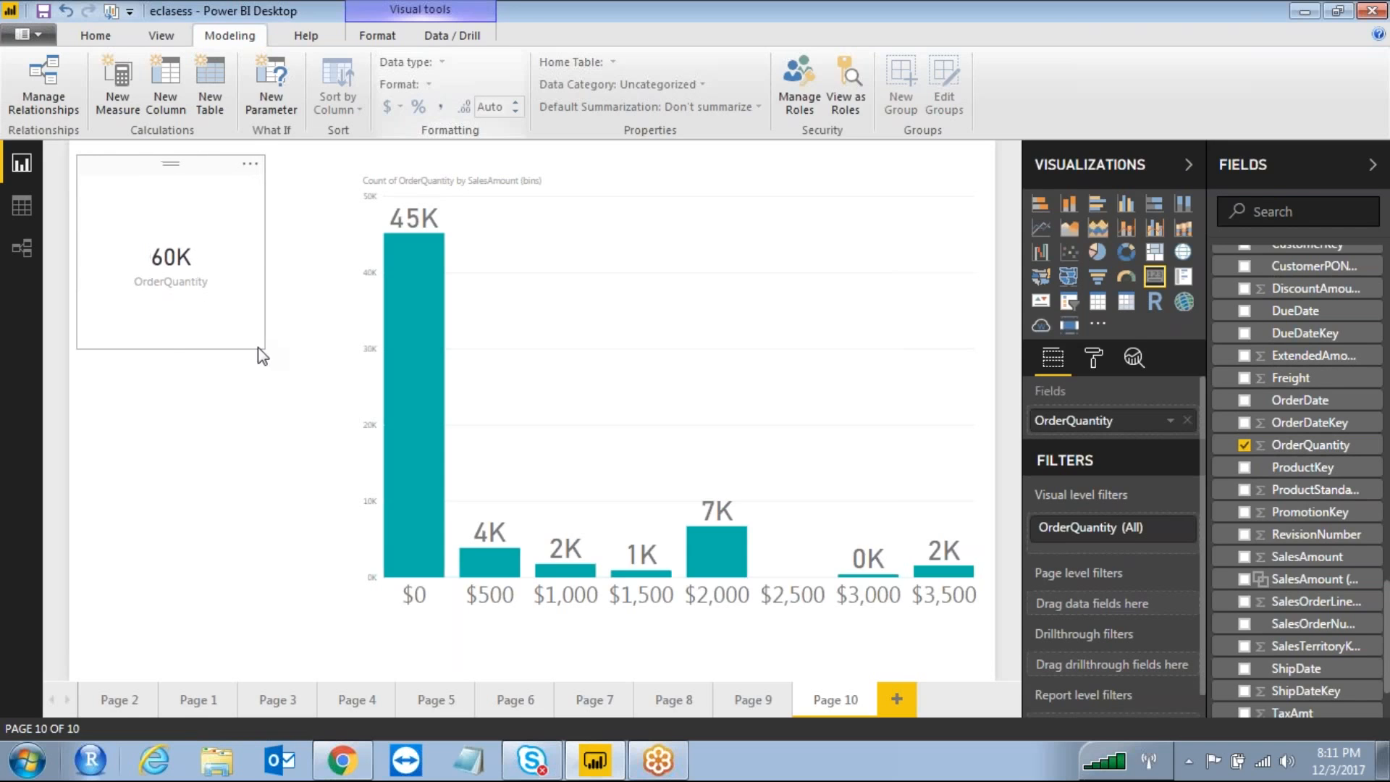
Circle the card's value with the annotation pen and remove the OrderQuantity card
click(407, 75)
mouse_move(195, 231)
mouse_down()
mouse_move(101, 244)
mouse_move(165, 212)
mouse_move(154, 219)
mouse_up()
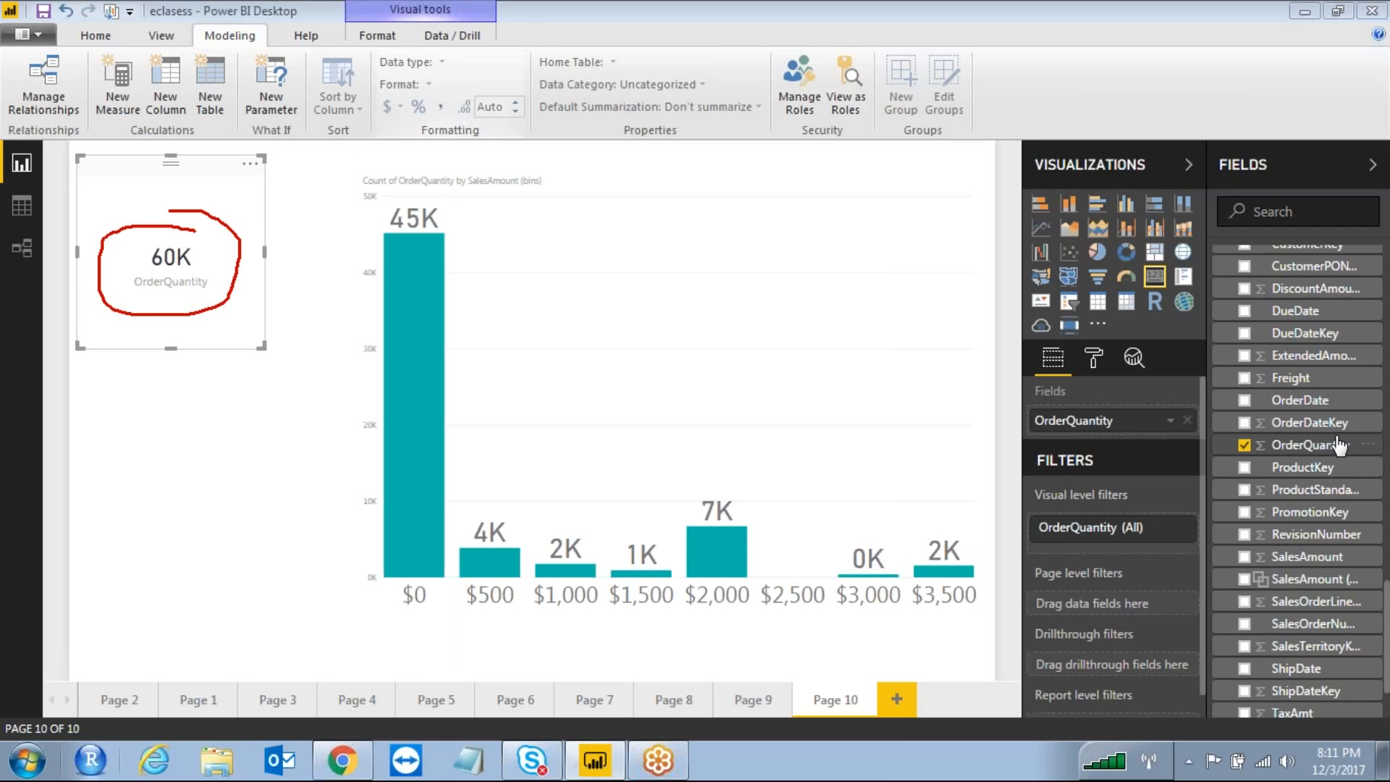
click(1243, 444)
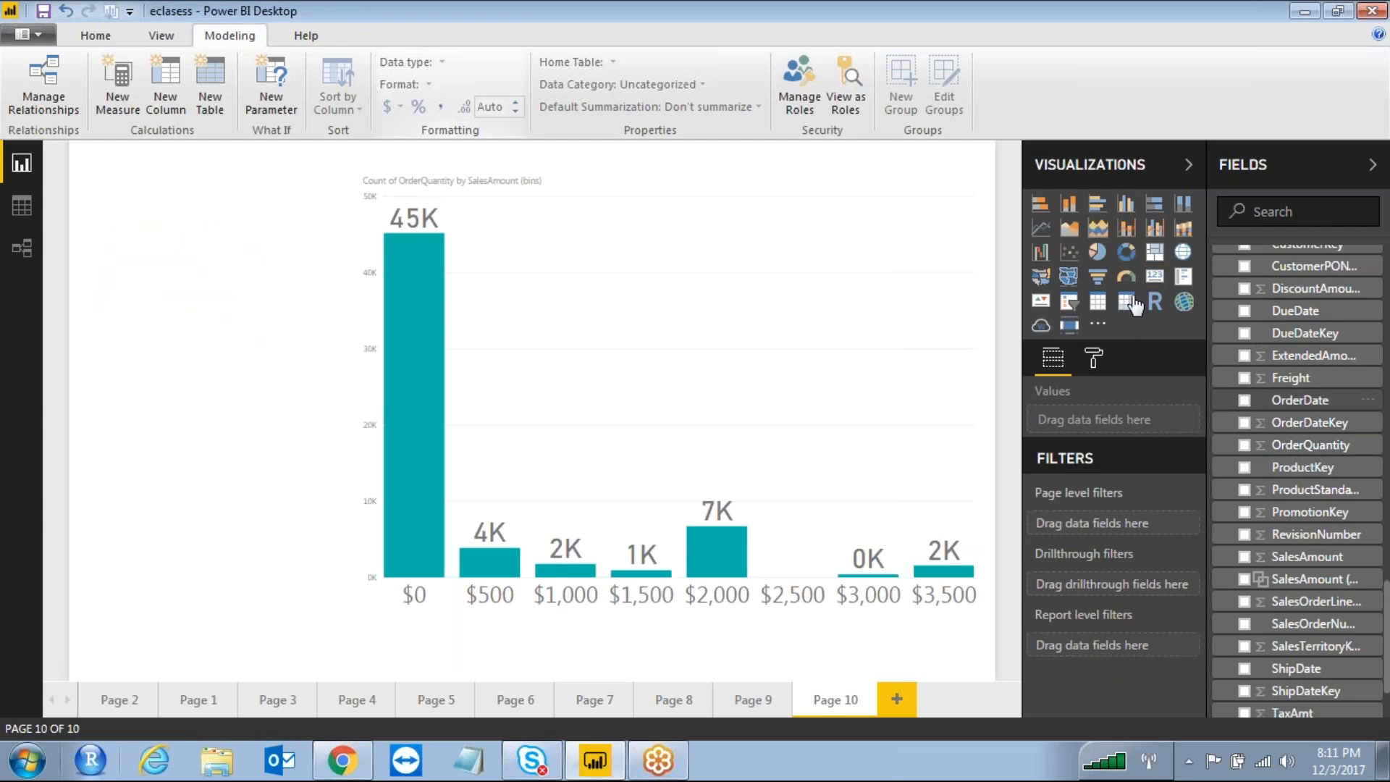
Add a new card with CarrierTrackingNumber from FactInternetSales and aggregate it by Count
click(1155, 277)
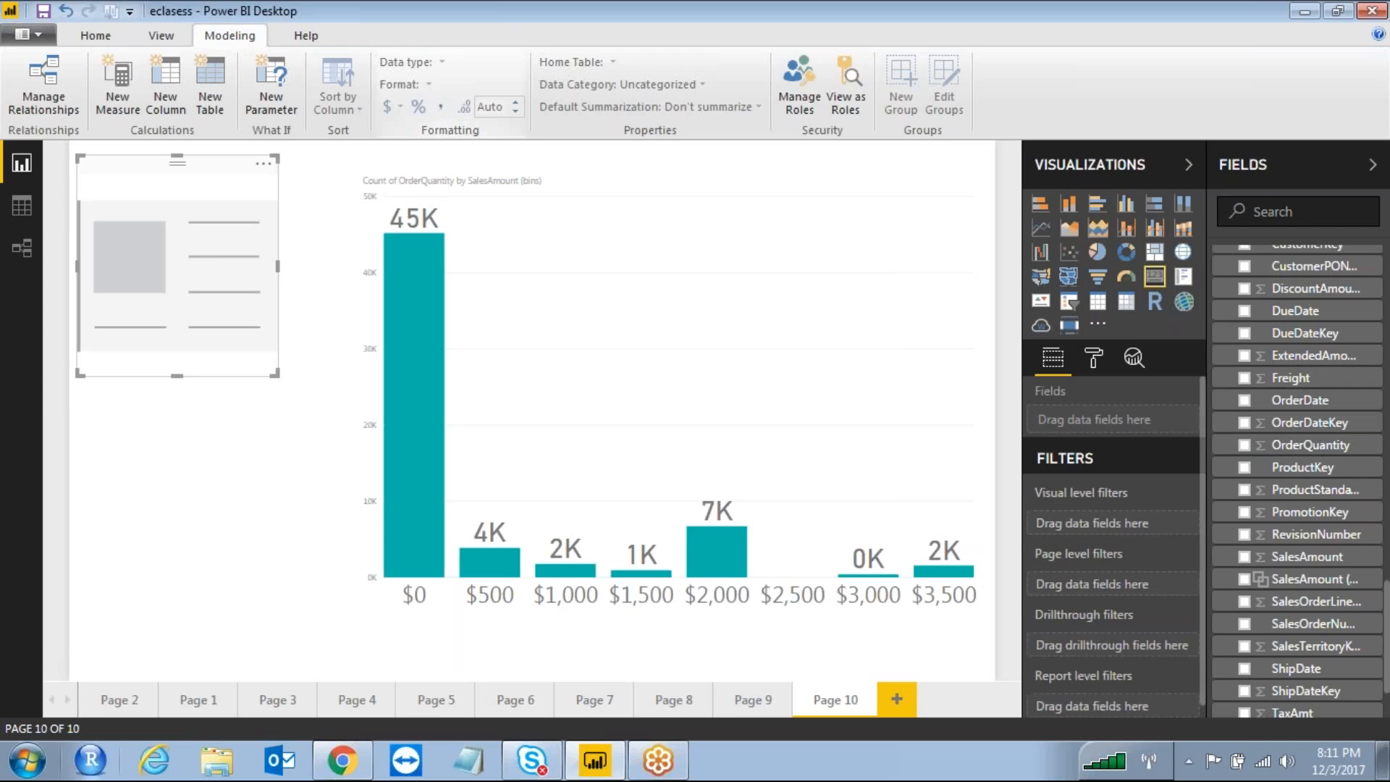
scroll(1254, 411, up, 1)
scroll(1255, 411, up, 4)
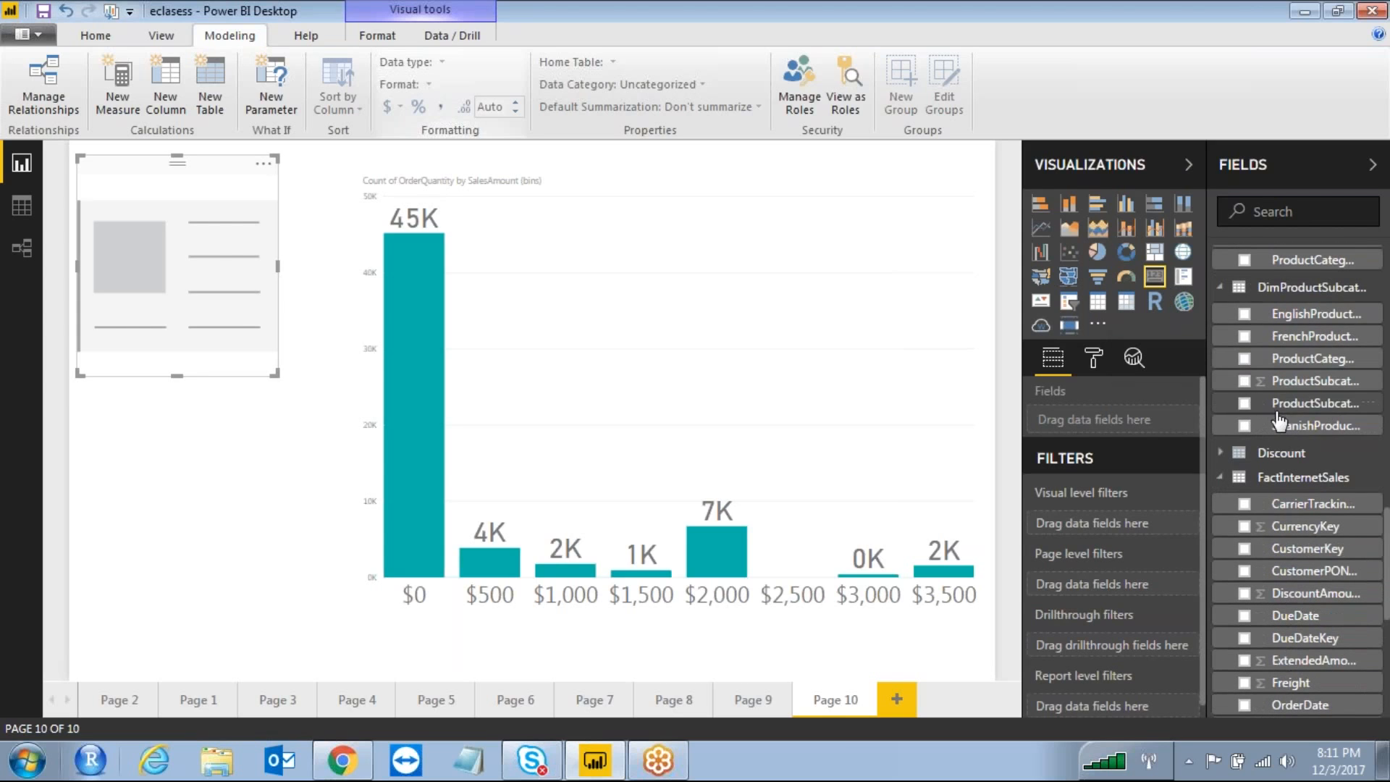
click(1243, 505)
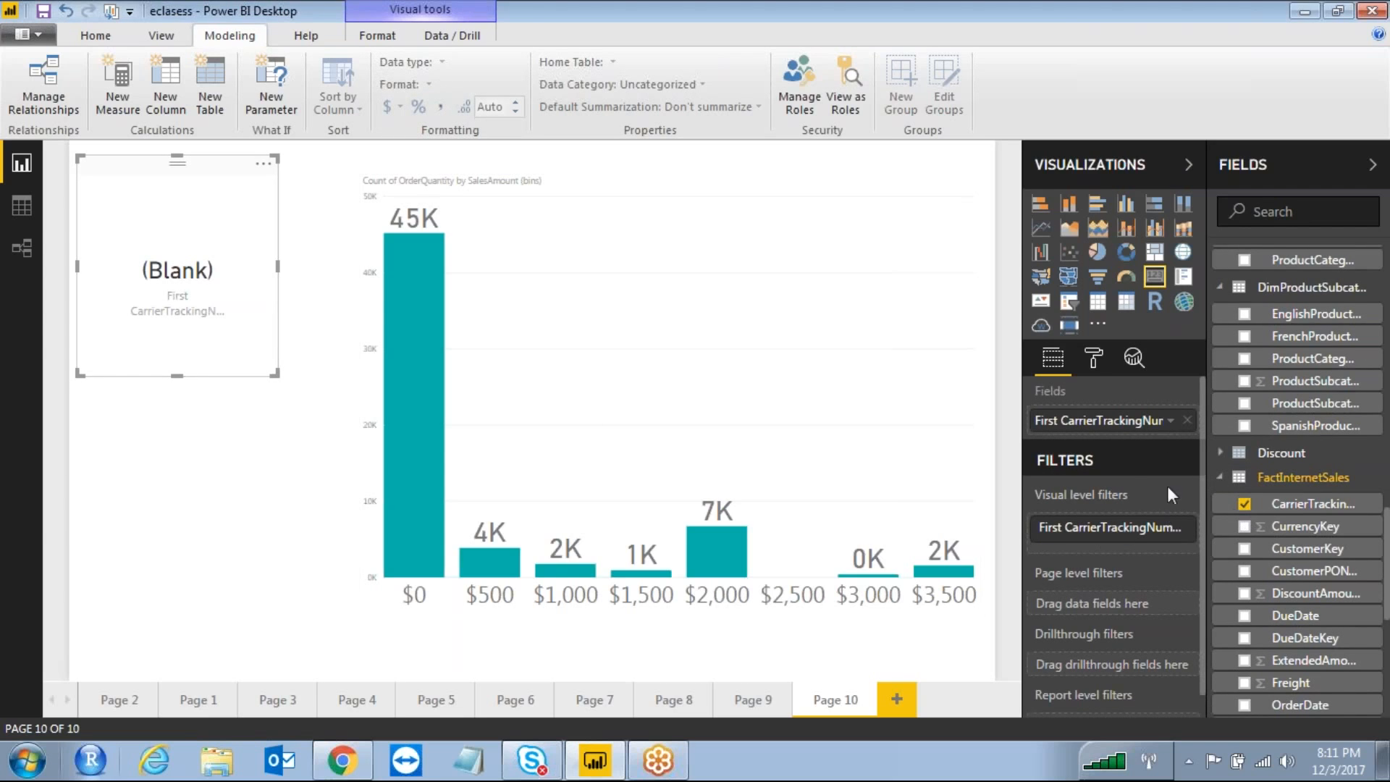
click(1169, 421)
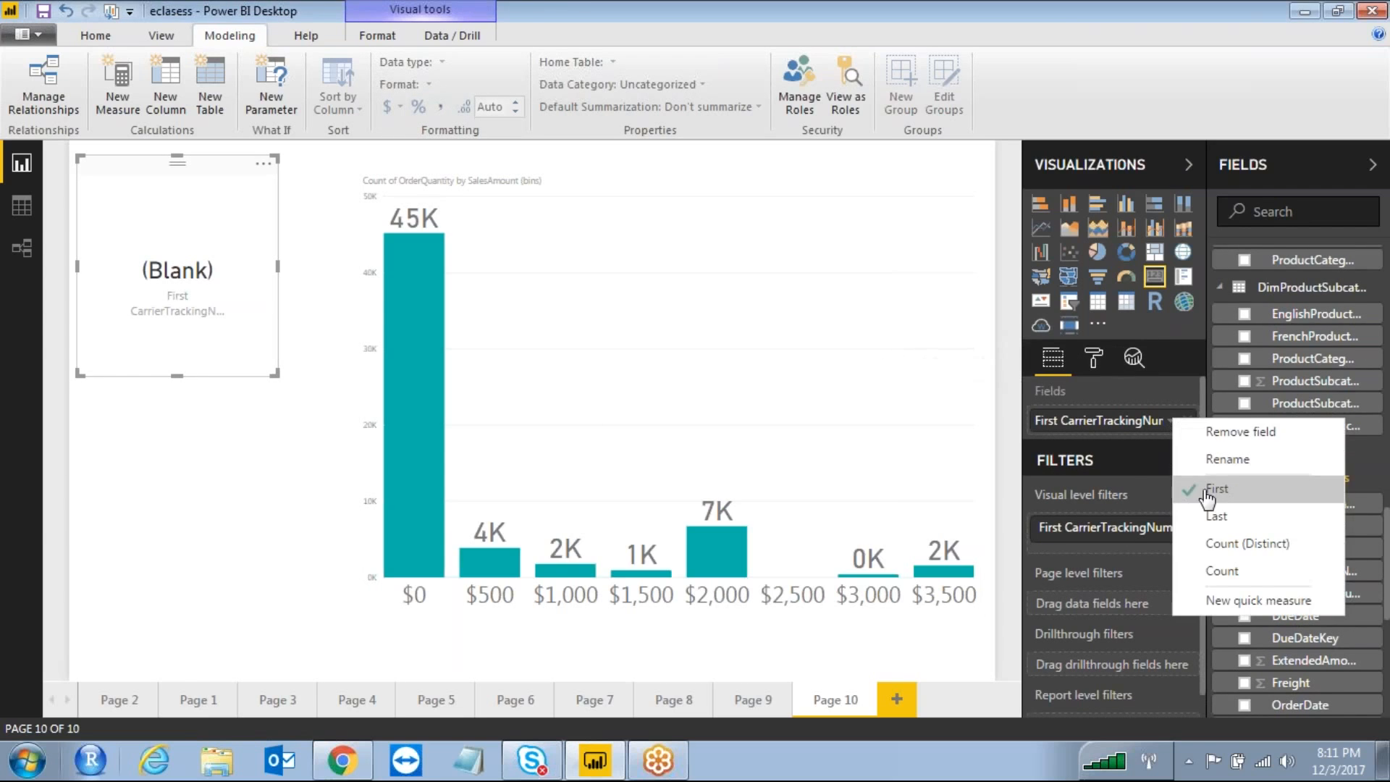
click(1229, 572)
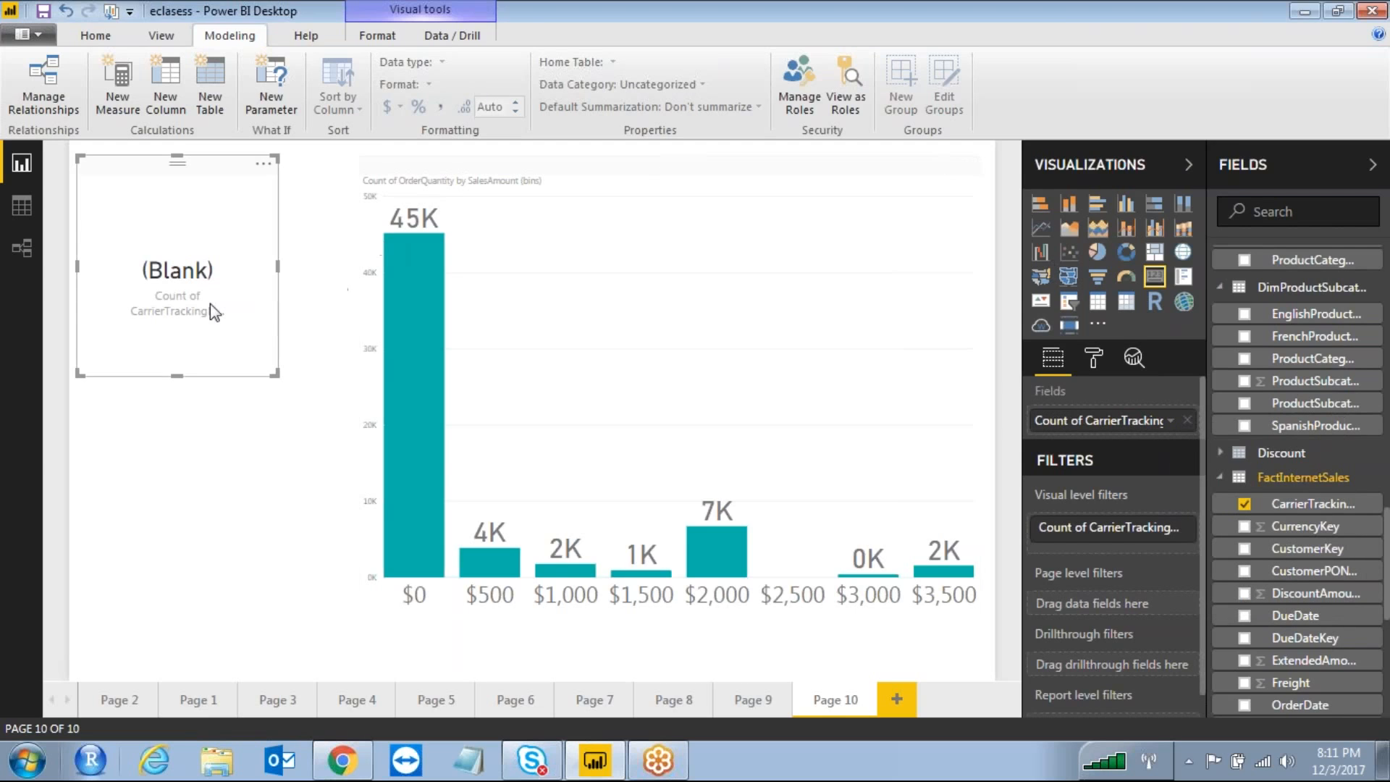
Try the Count (Distinct) aggregation for CarrierTrackingNumber and remove the field from the card
click(1169, 422)
click(1245, 548)
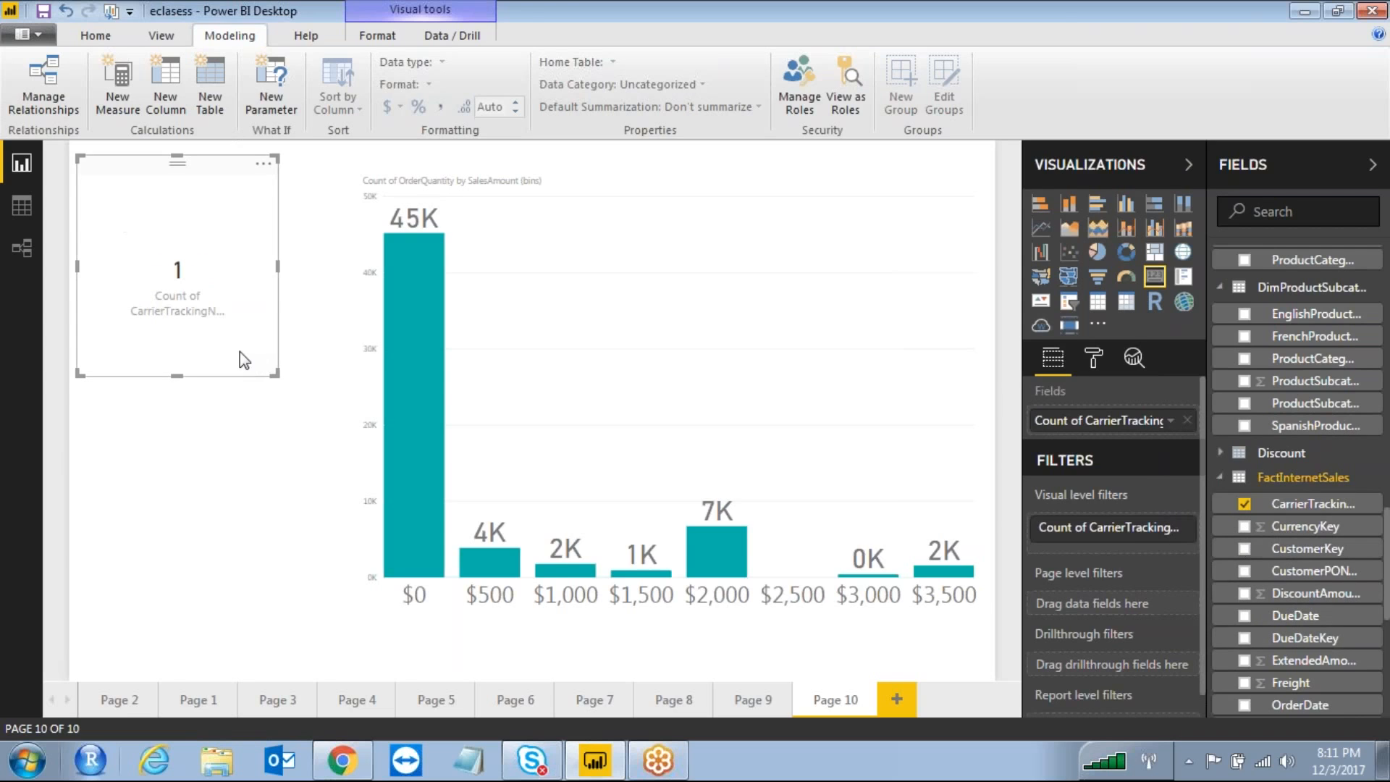
click(1255, 511)
Add OrderQuantity to the canvas, convert the new visual to a card, and make it taller
scroll(1274, 535, down, 3)
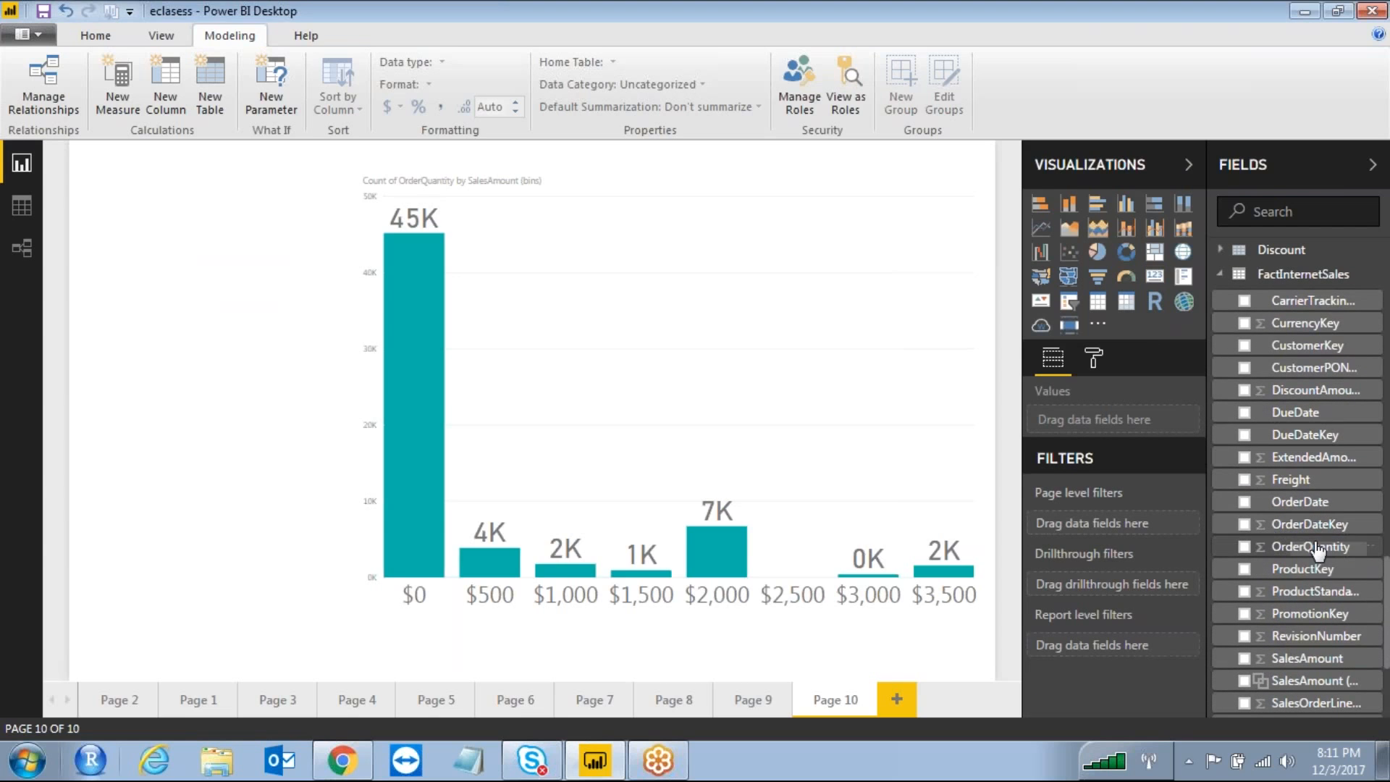
scroll(1317, 554, down, 2)
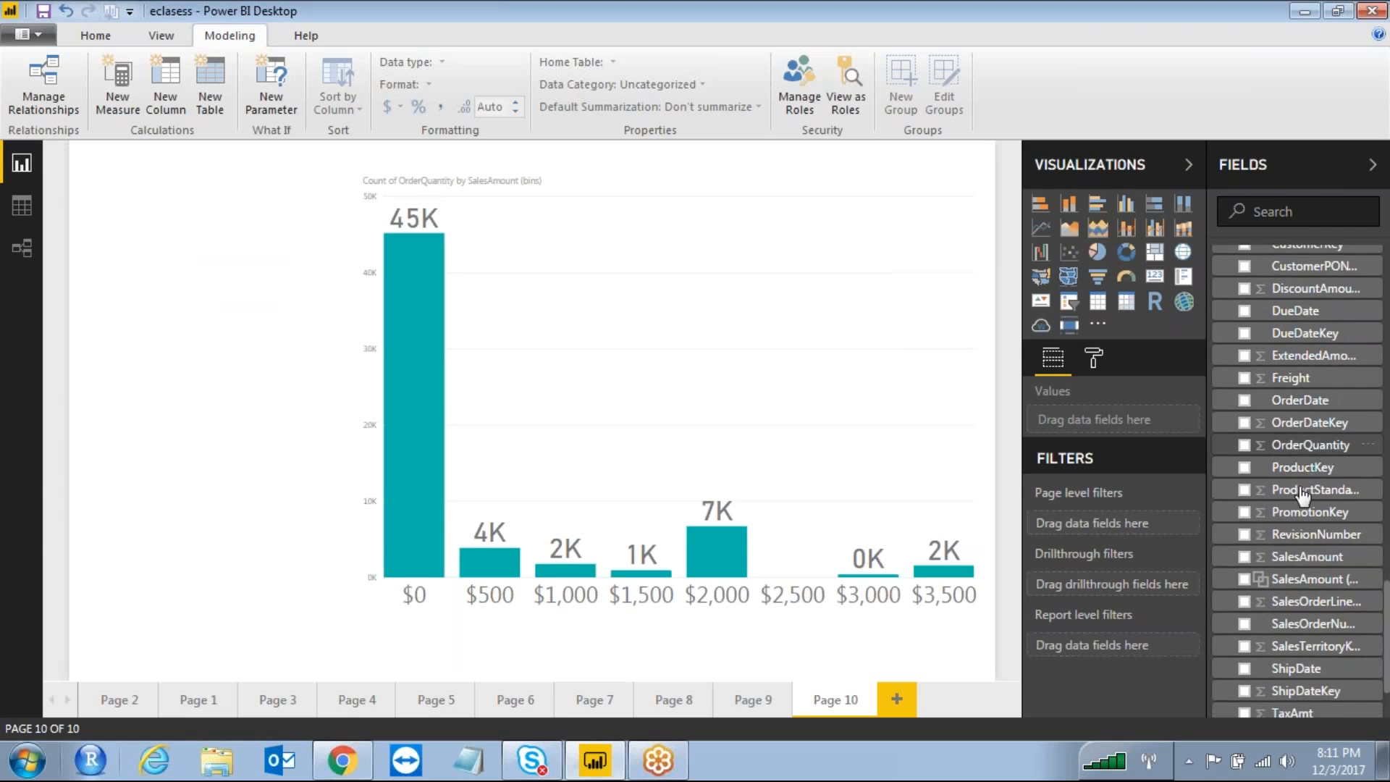
click(1243, 449)
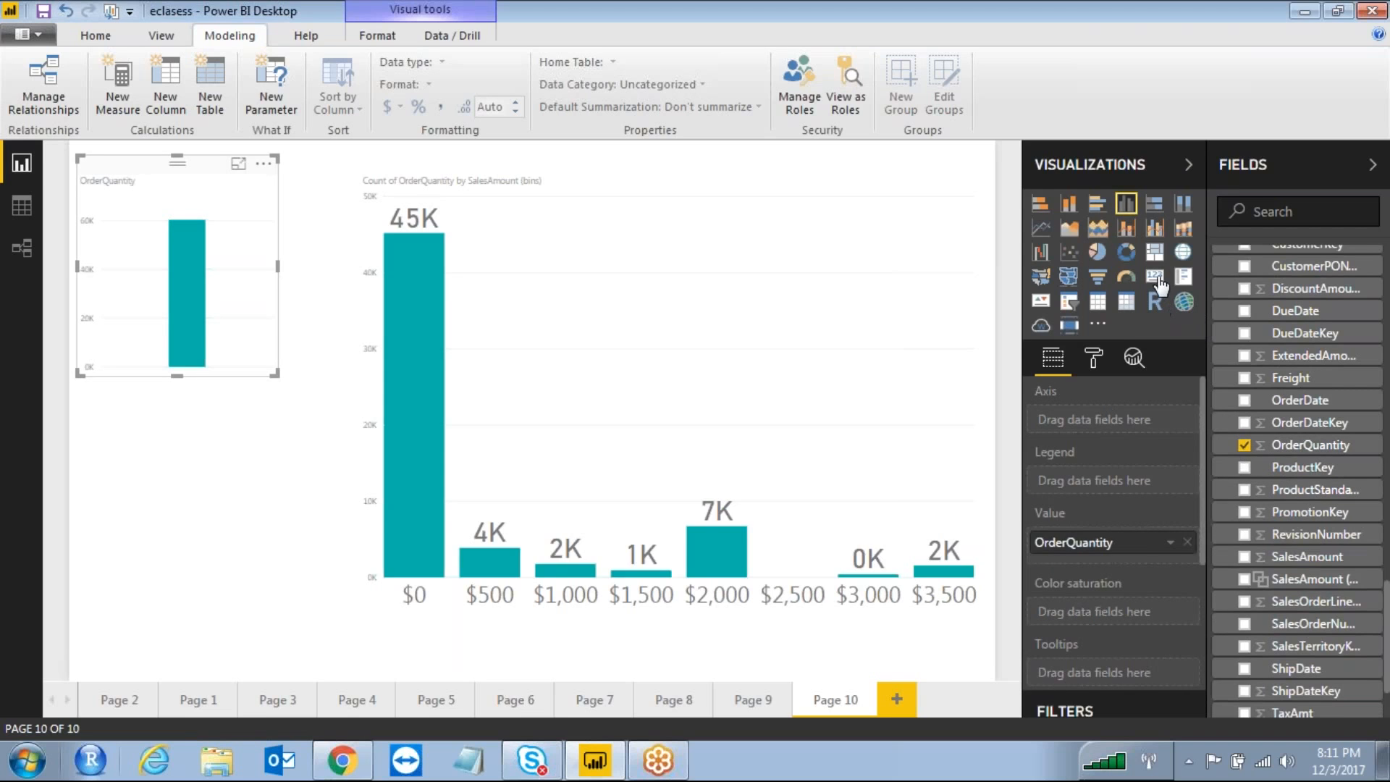
click(1156, 279)
drag(270, 372, 277, 433)
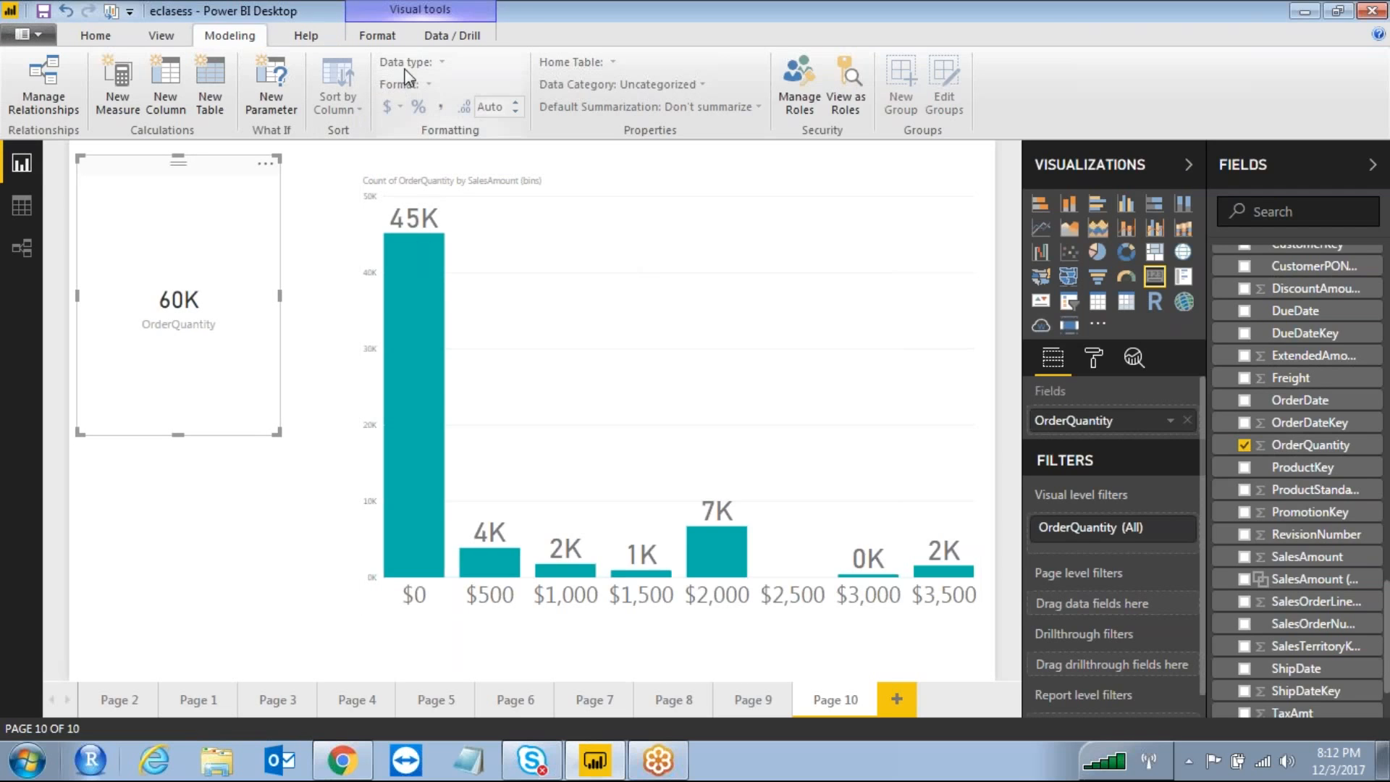
Circle the $0 column, write its sales range above it with the annotation pen, and clear the marks
mouse_move(428, 189)
mouse_down()
mouse_move(391, 210)
mouse_move(401, 583)
mouse_move(409, 233)
mouse_up()
mouse_move(468, 171)
mouse_down()
mouse_move(599, 163)
mouse_move(608, 148)
mouse_move(691, 138)
mouse_move(651, 202)
mouse_move(680, 105)
mouse_move(467, 124)
mouse_up()
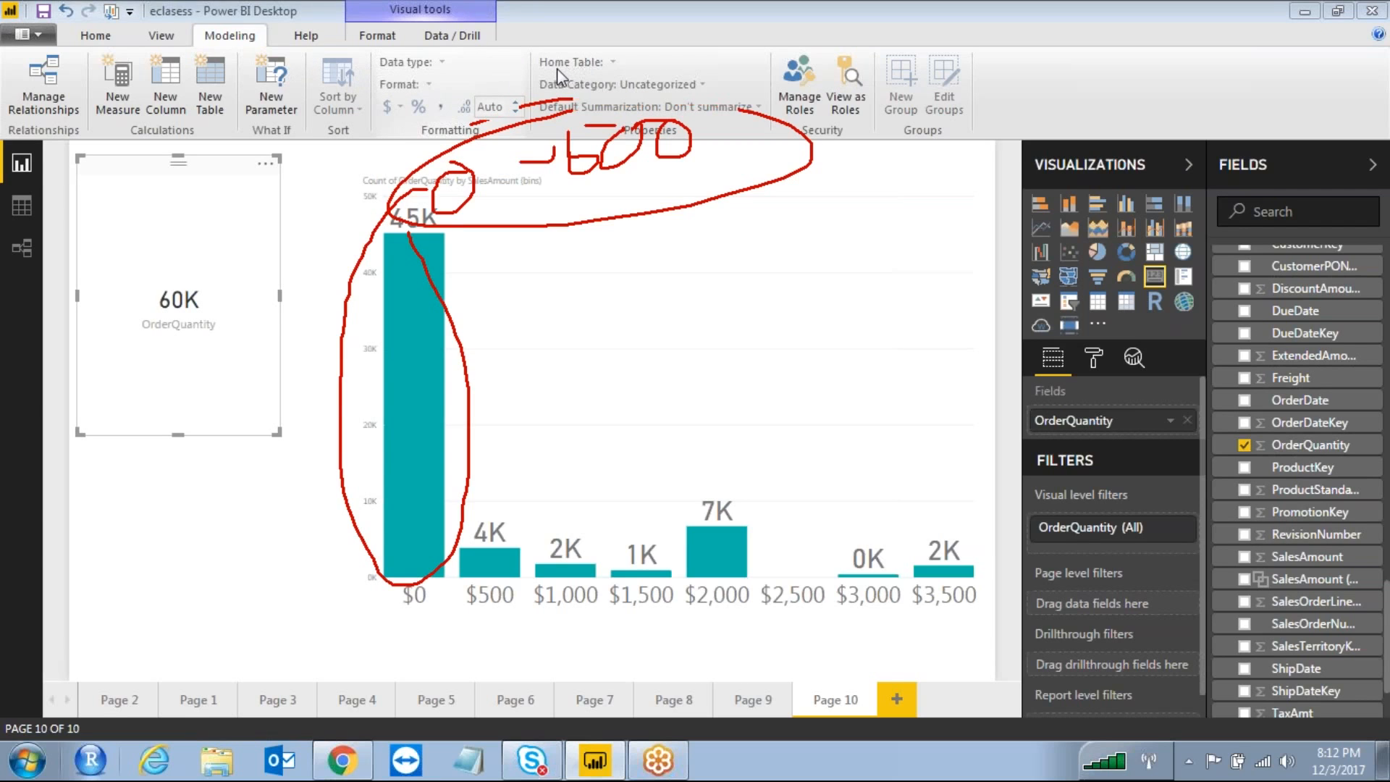
key(Escape)
Move the column chart next to the card and shrink it from its lower-right corner
mouse_move(662, 172)
mouse_down()
mouse_move(583, 197)
mouse_move(594, 160)
mouse_up()
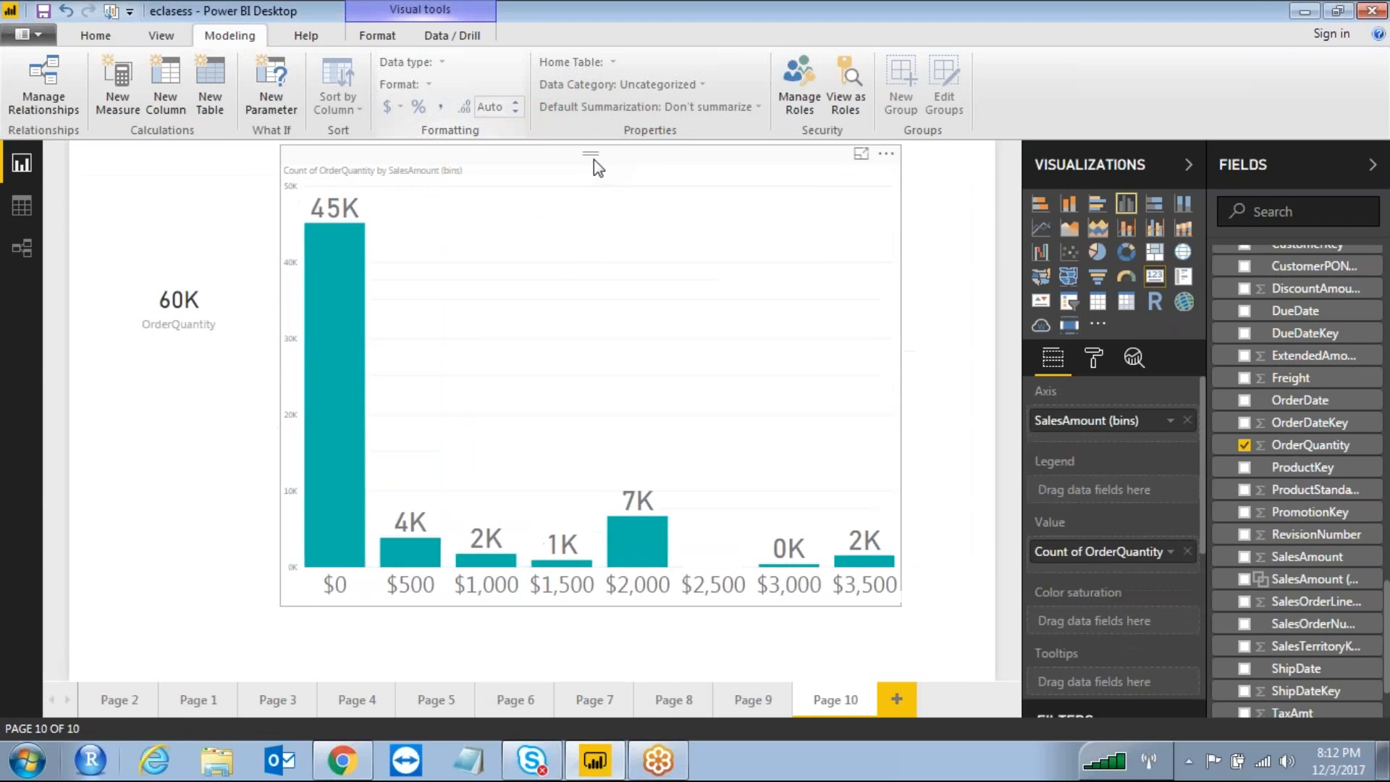
drag(894, 602, 736, 536)
click(920, 268)
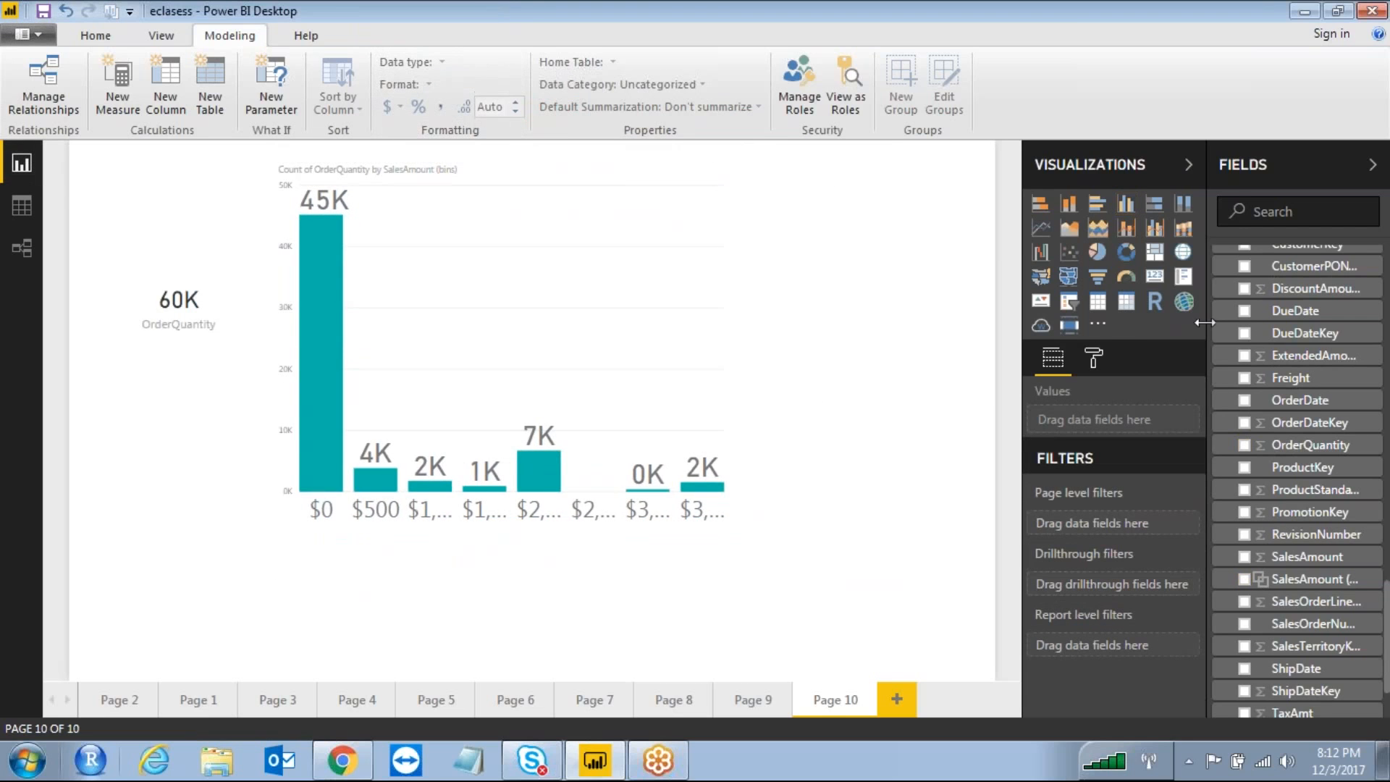
Add a slicer on SalesAmount (bins), placed to the right of the chart and slightly enlarged
click(1068, 301)
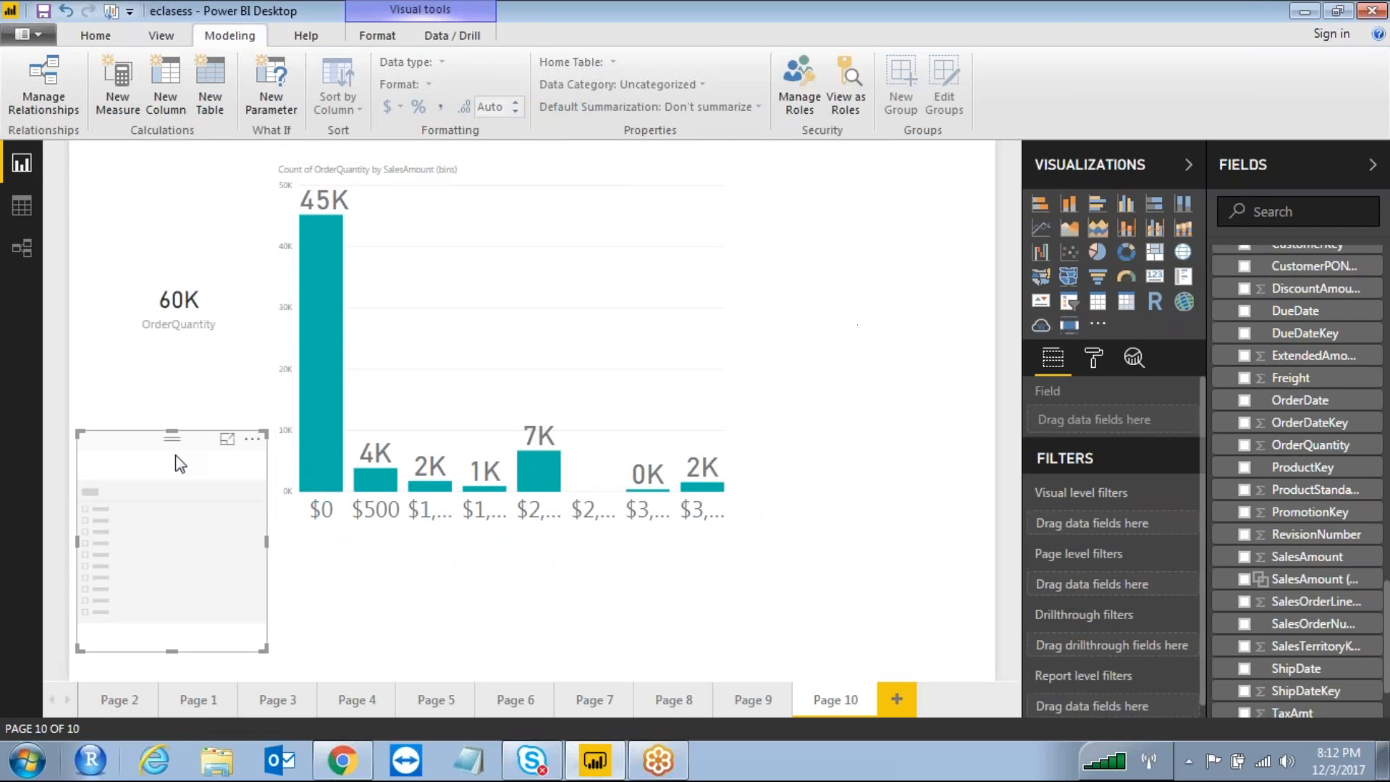
drag(184, 456, 889, 178)
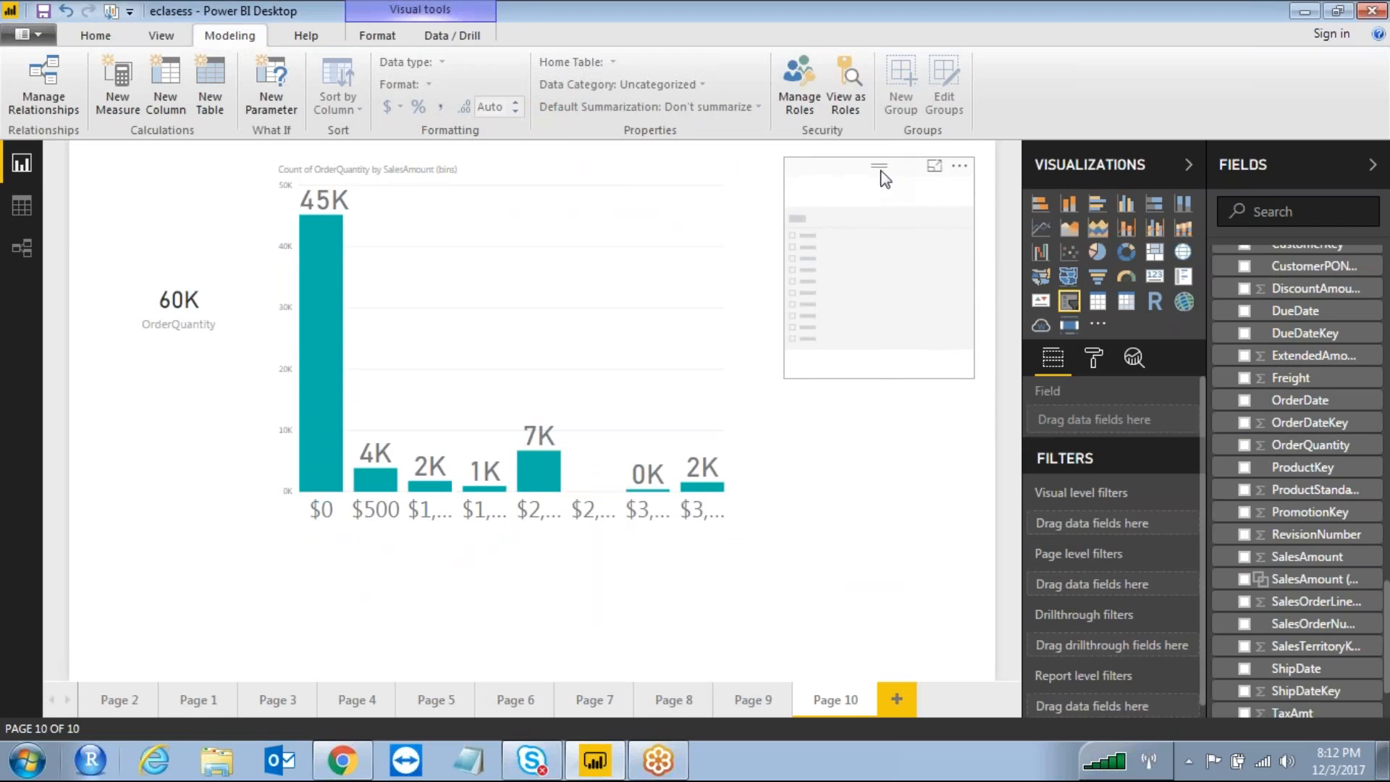
drag(970, 377, 982, 416)
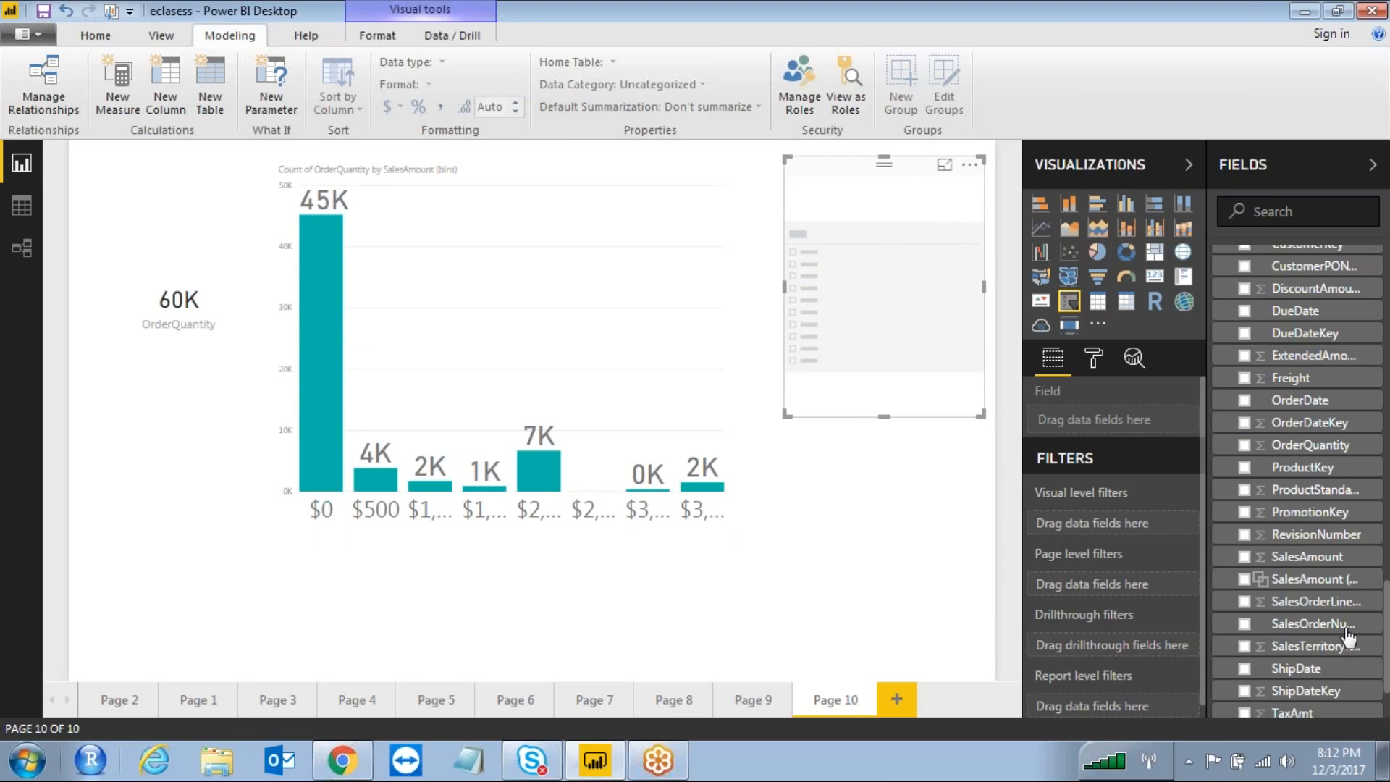
click(1244, 578)
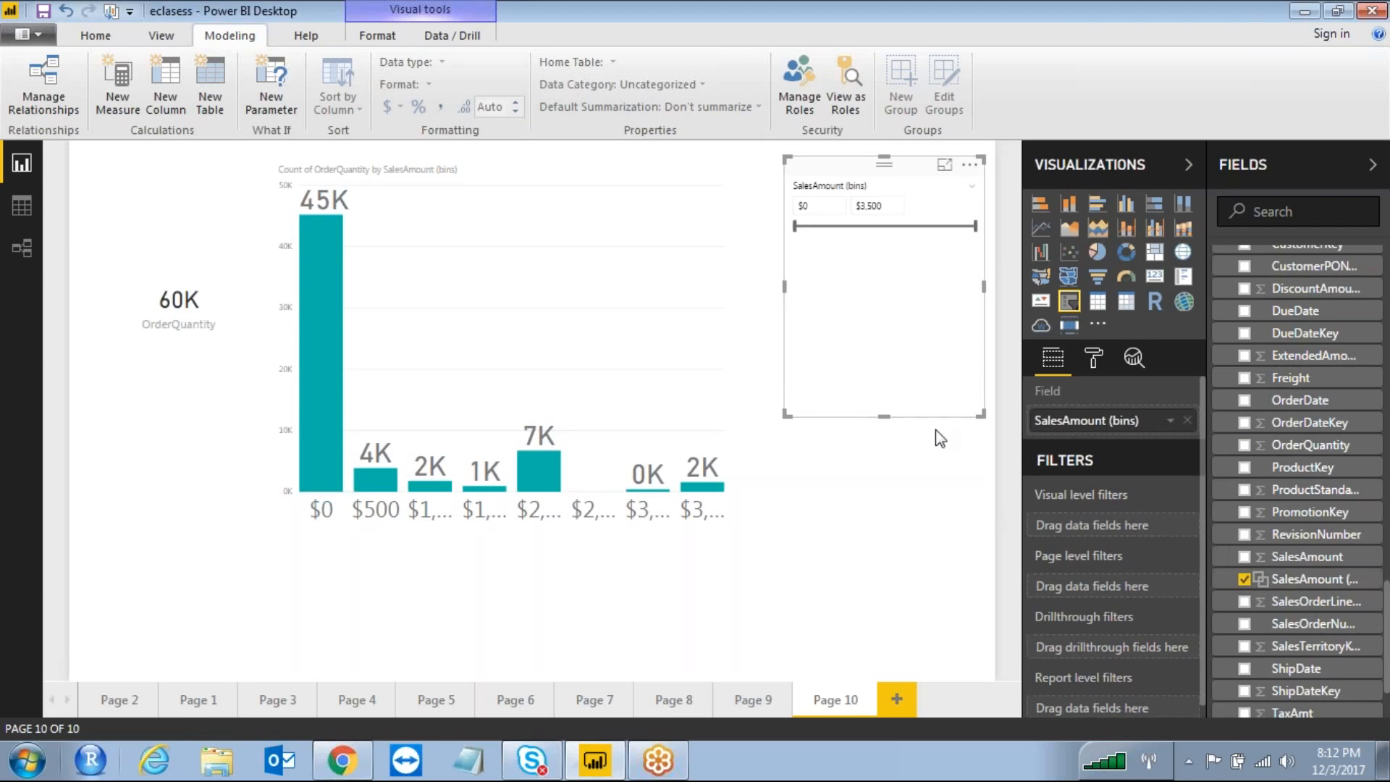
Raise the slicer's lower limit to about $256 and return it to $0
mouse_move(794, 226)
mouse_down()
mouse_move(936, 236)
mouse_move(808, 244)
mouse_up()
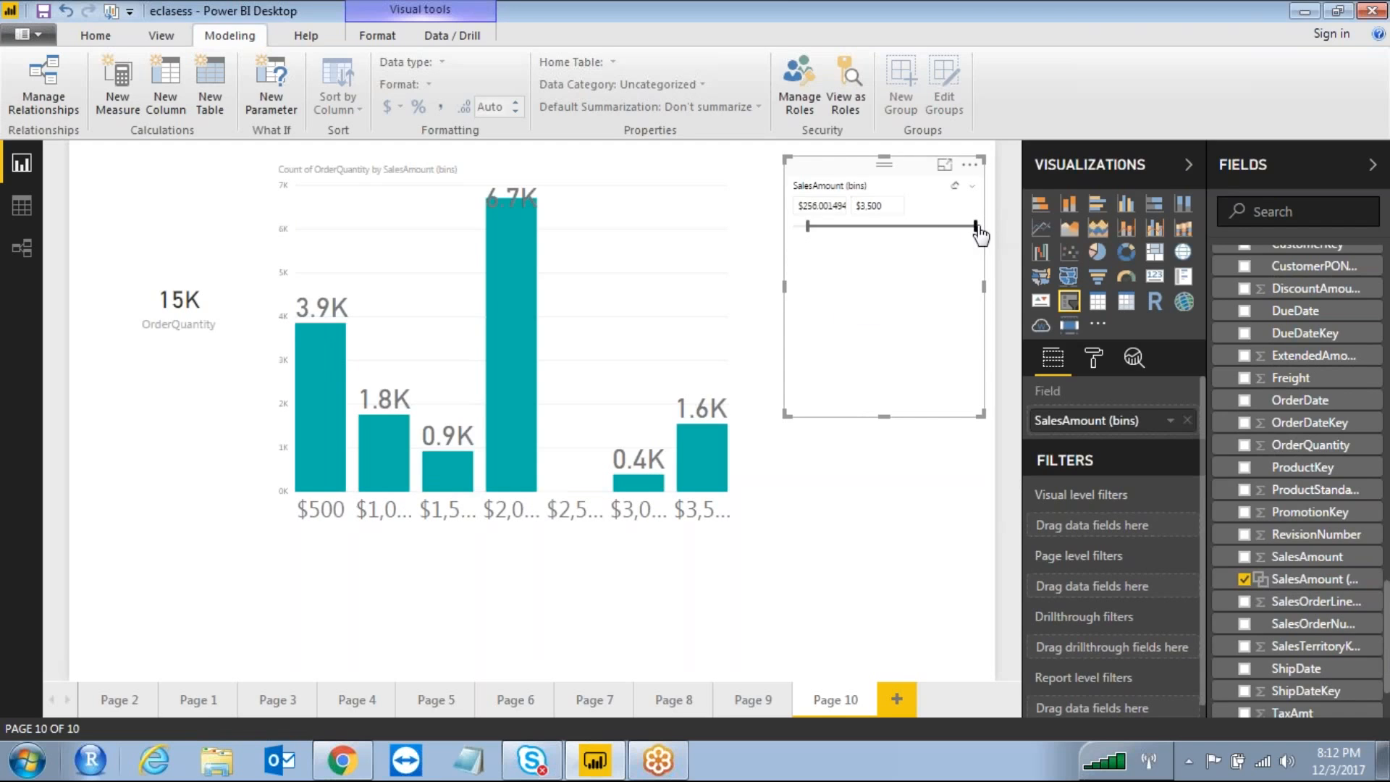
drag(809, 231, 795, 229)
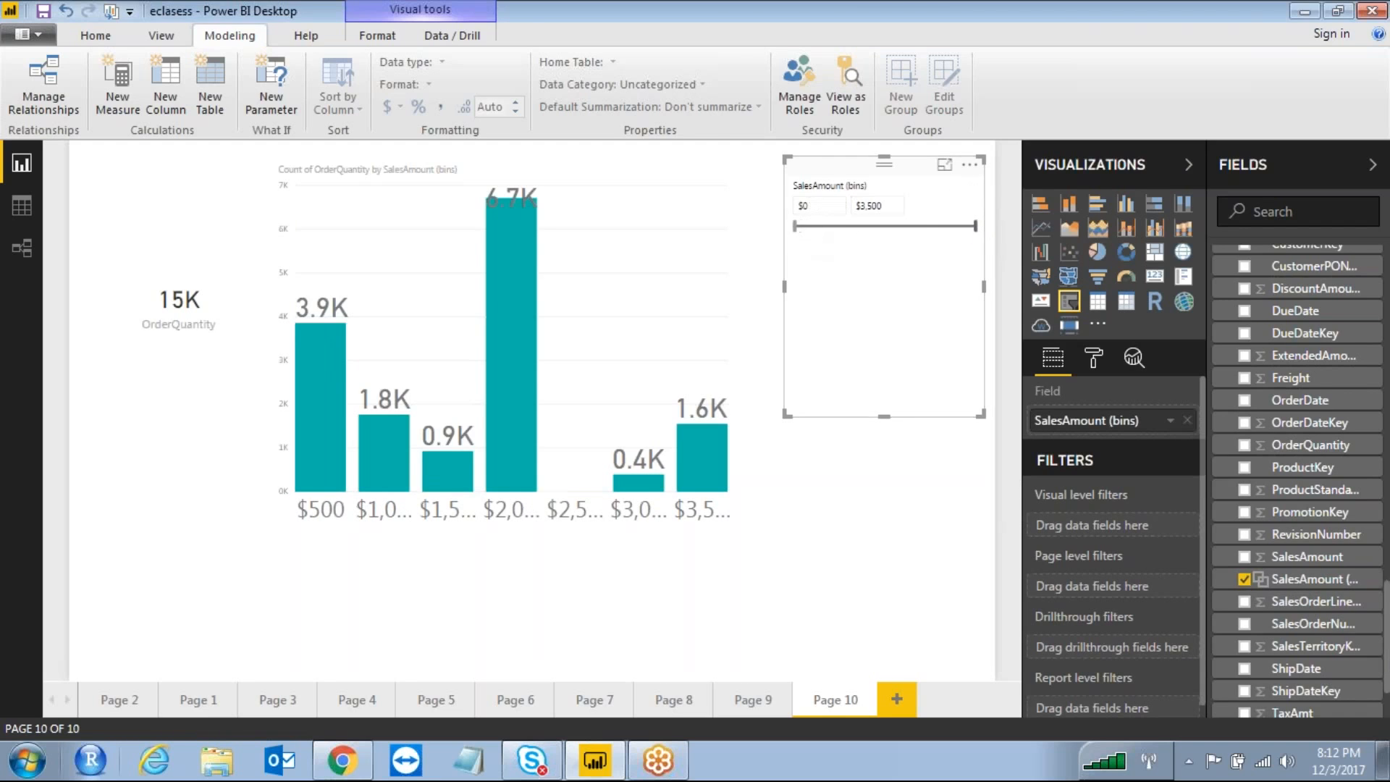
Lower the upper limit of the SalesAmount (bins) slicer to $500
drag(975, 230, 820, 238)
click(879, 206)
text($500)
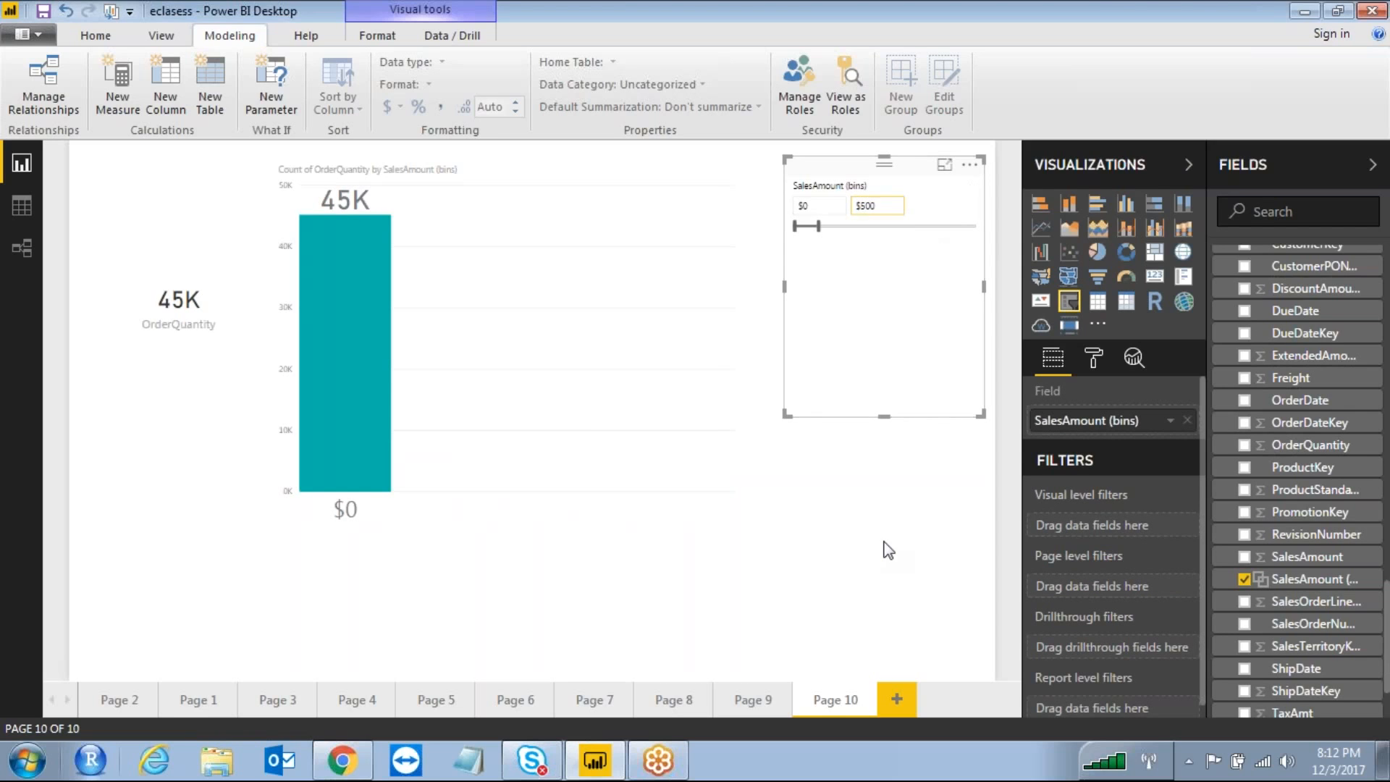
click(888, 550)
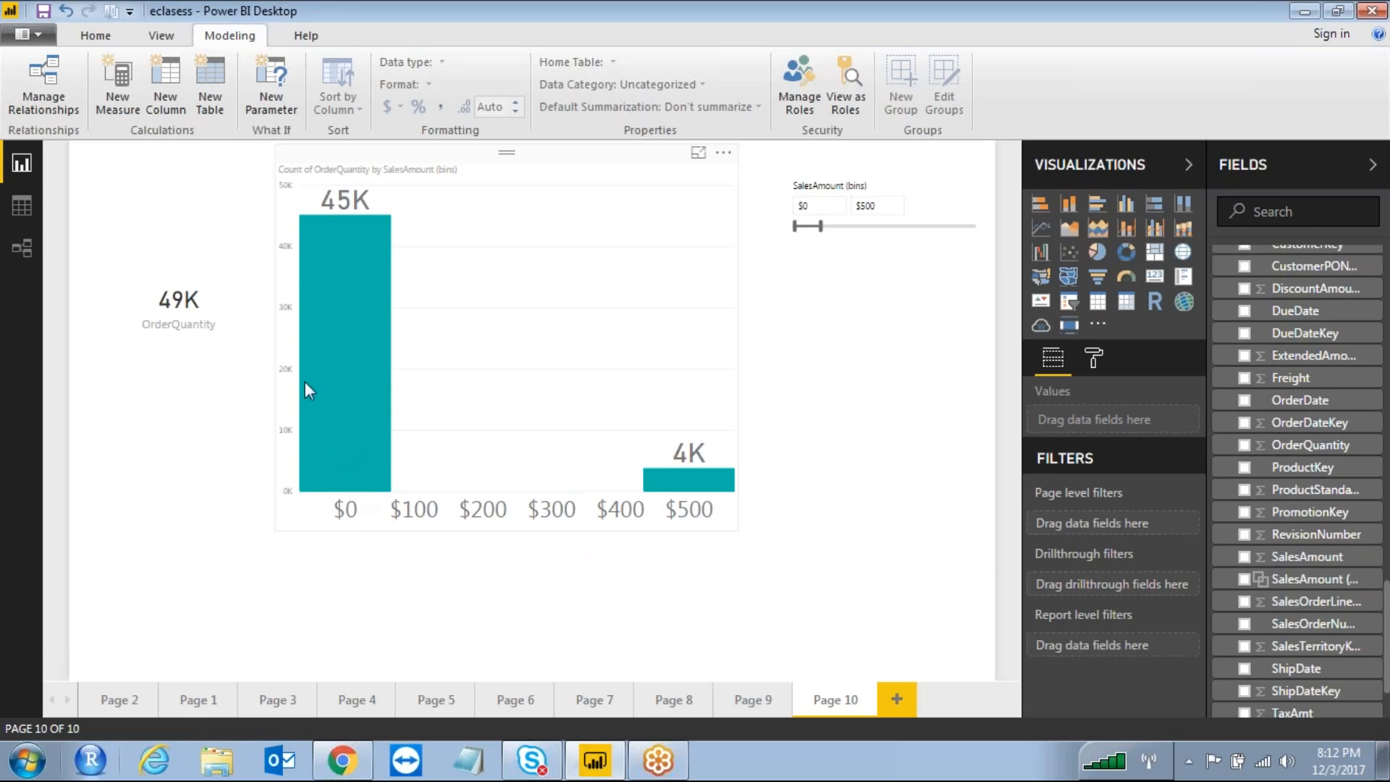
Circle the $500 column with the annotation pen and clear the mark
click(417, 61)
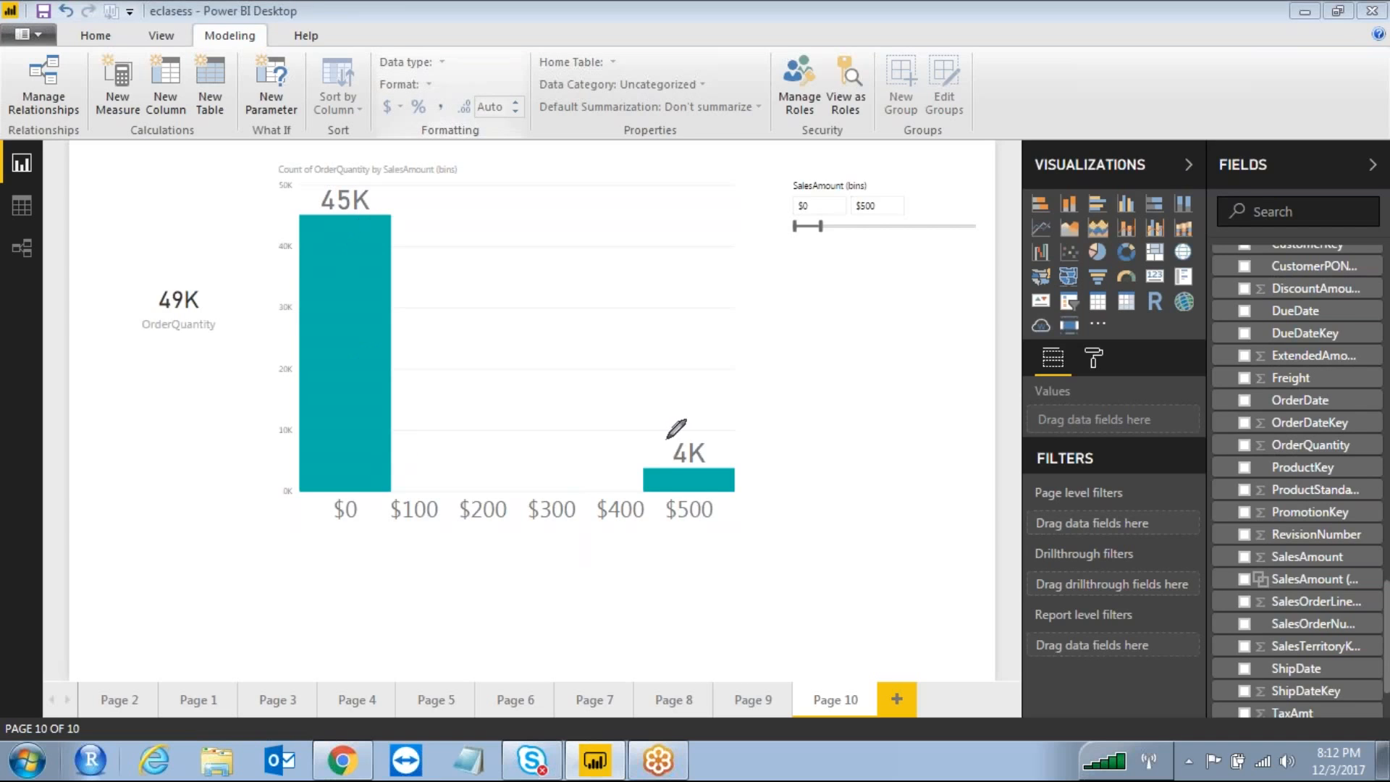
mouse_move(664, 448)
mouse_down()
mouse_move(647, 498)
mouse_move(707, 437)
mouse_up()
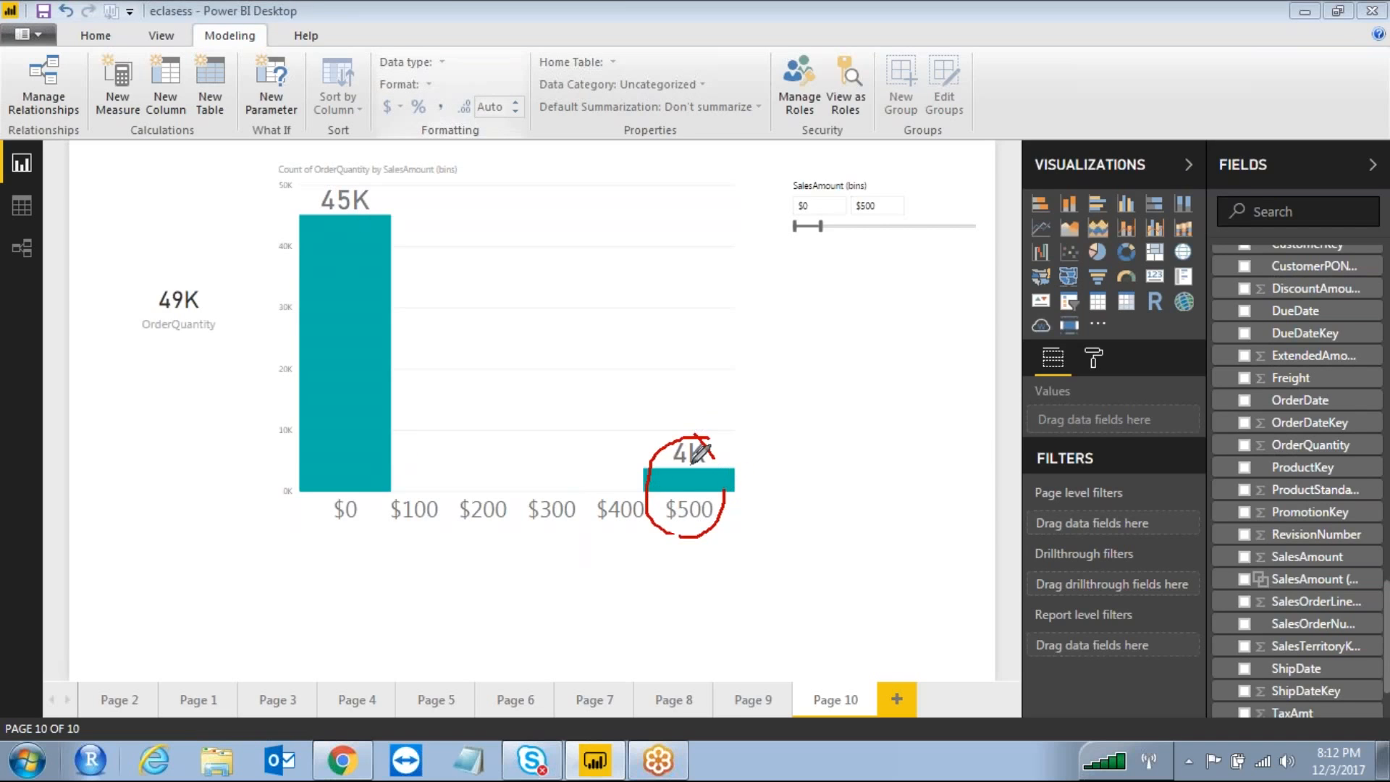
click(374, 63)
Set the upper limit of the SalesAmount (bins) slicer to $499
click(879, 208)
click(879, 208)
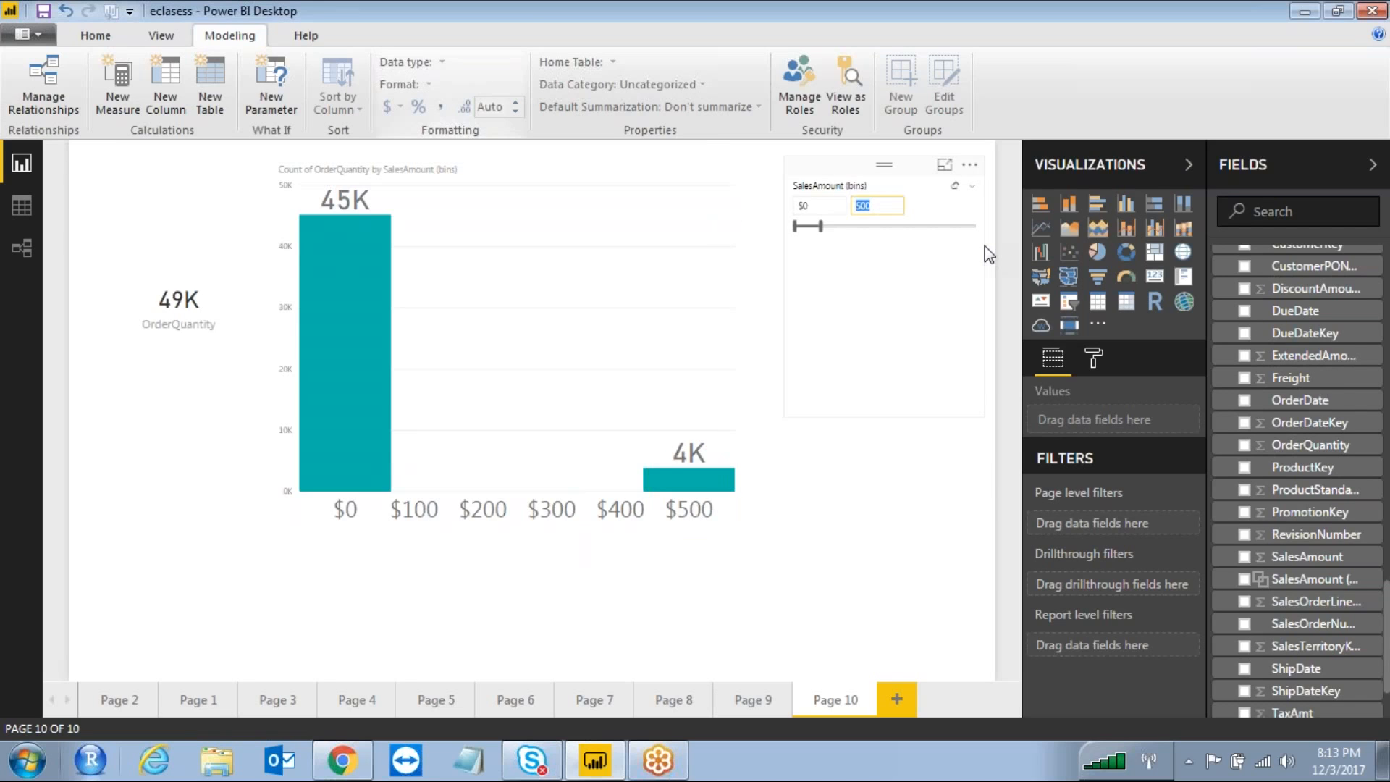
click(925, 544)
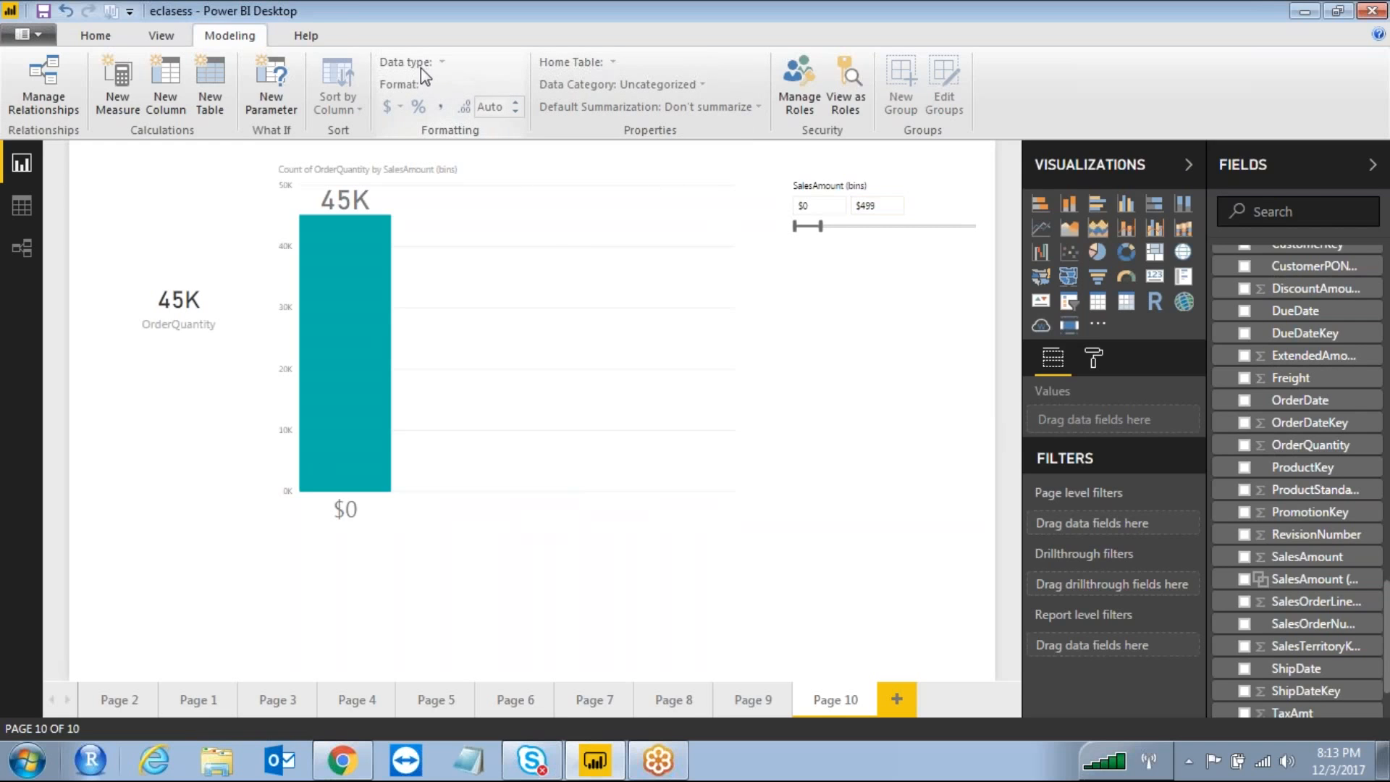
Write the range 0-499 beside the $0 column, mark the column's data label with the annotation pen, and clear the marks
mouse_move(744, 490)
mouse_down()
mouse_move(829, 481)
mouse_move(954, 507)
mouse_move(1014, 488)
mouse_move(1026, 507)
mouse_up()
mouse_move(369, 148)
mouse_down()
mouse_move(326, 191)
mouse_move(194, 123)
mouse_up()
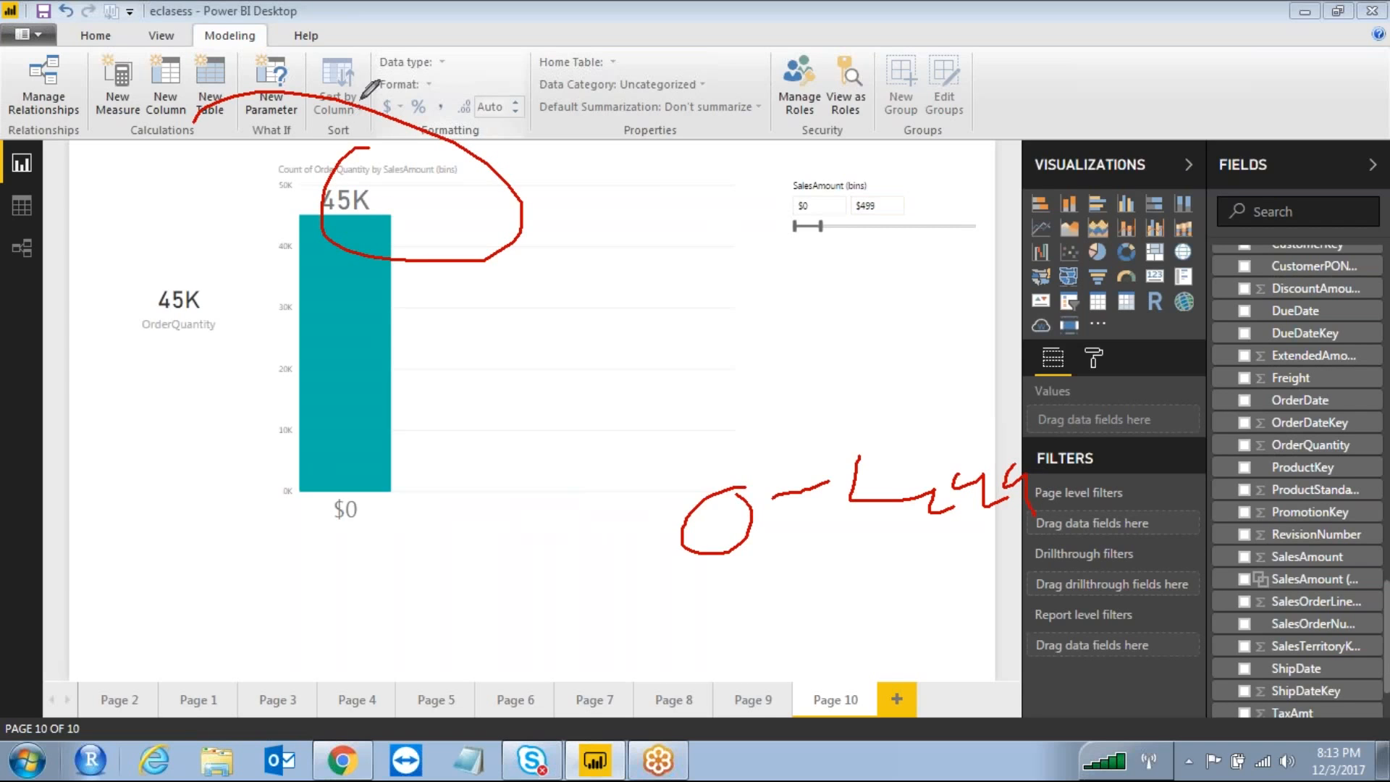
Open the upper limit of the SalesAmount (bins) slicer for editing
click(896, 205)
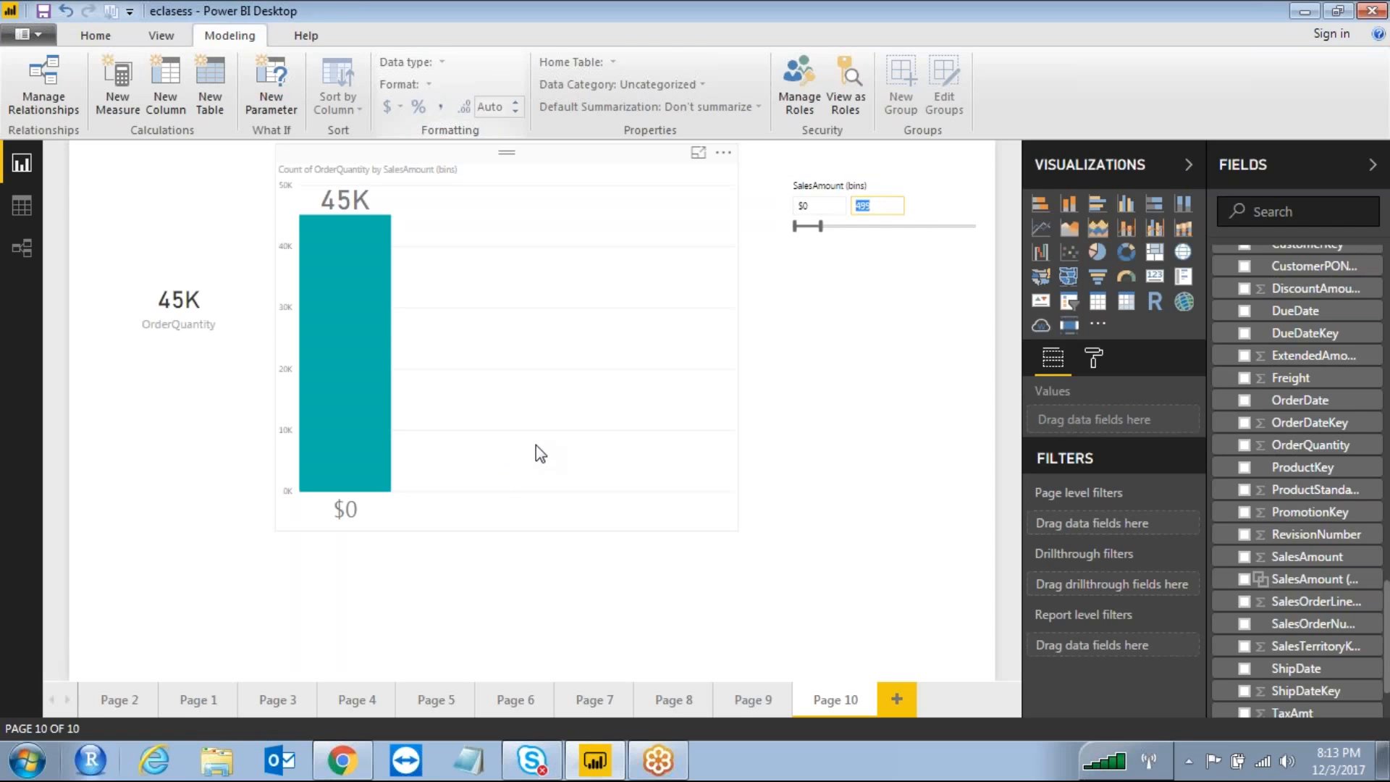